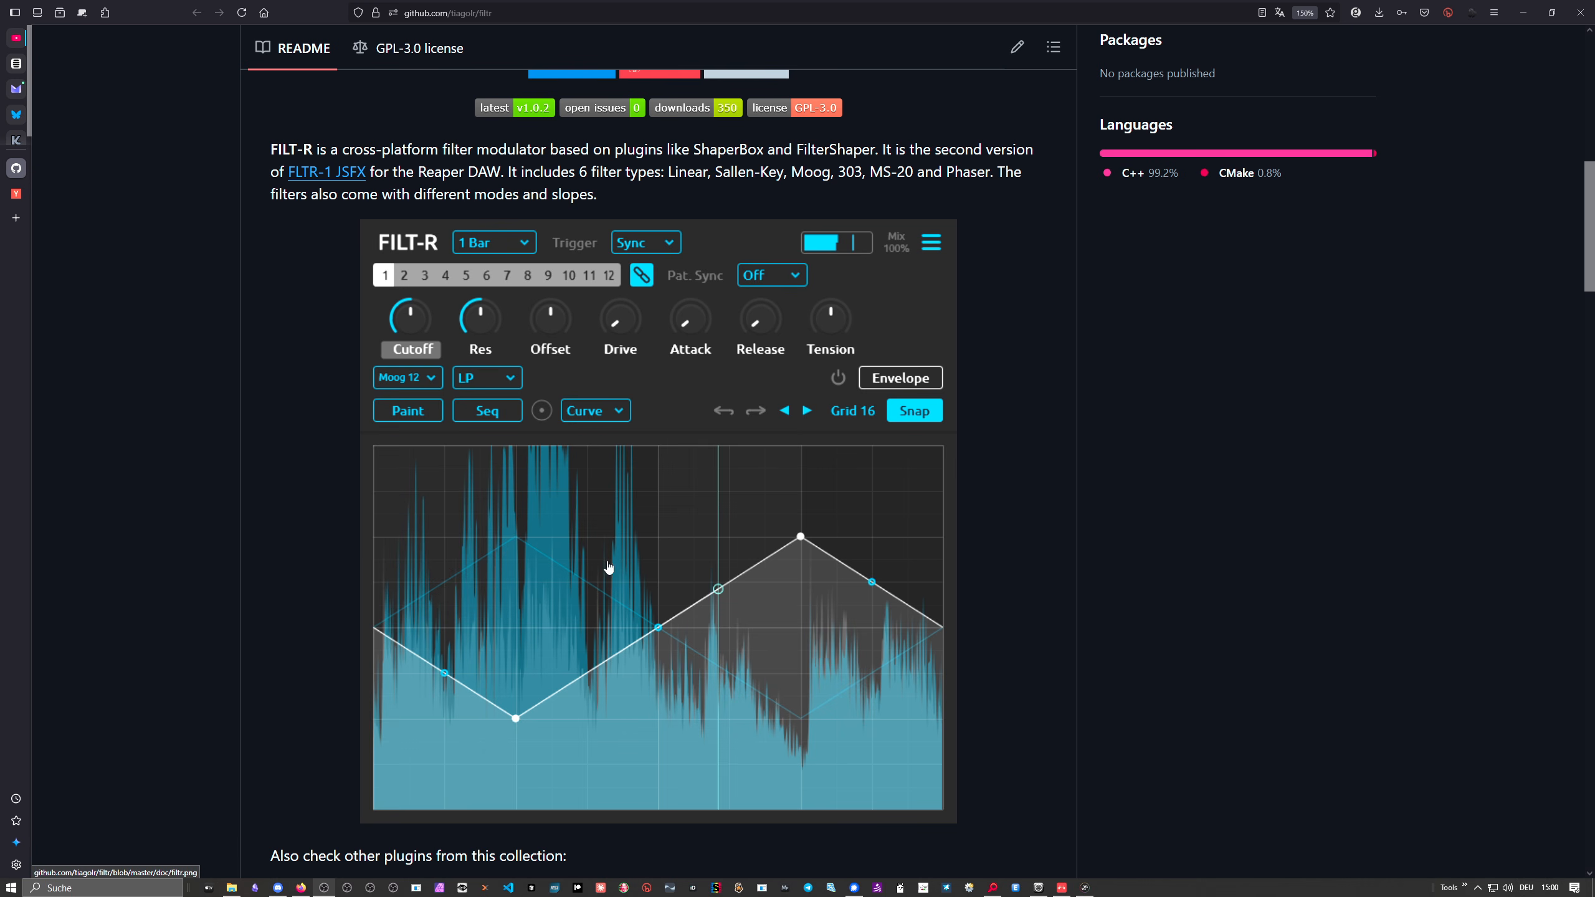
Examine the FILT-R README on GitHub for its platforms, filter types and interface
{"action": "scroll", "coordinate": [607, 559], "scroll_direction": "up", "scroll_amount": 3}
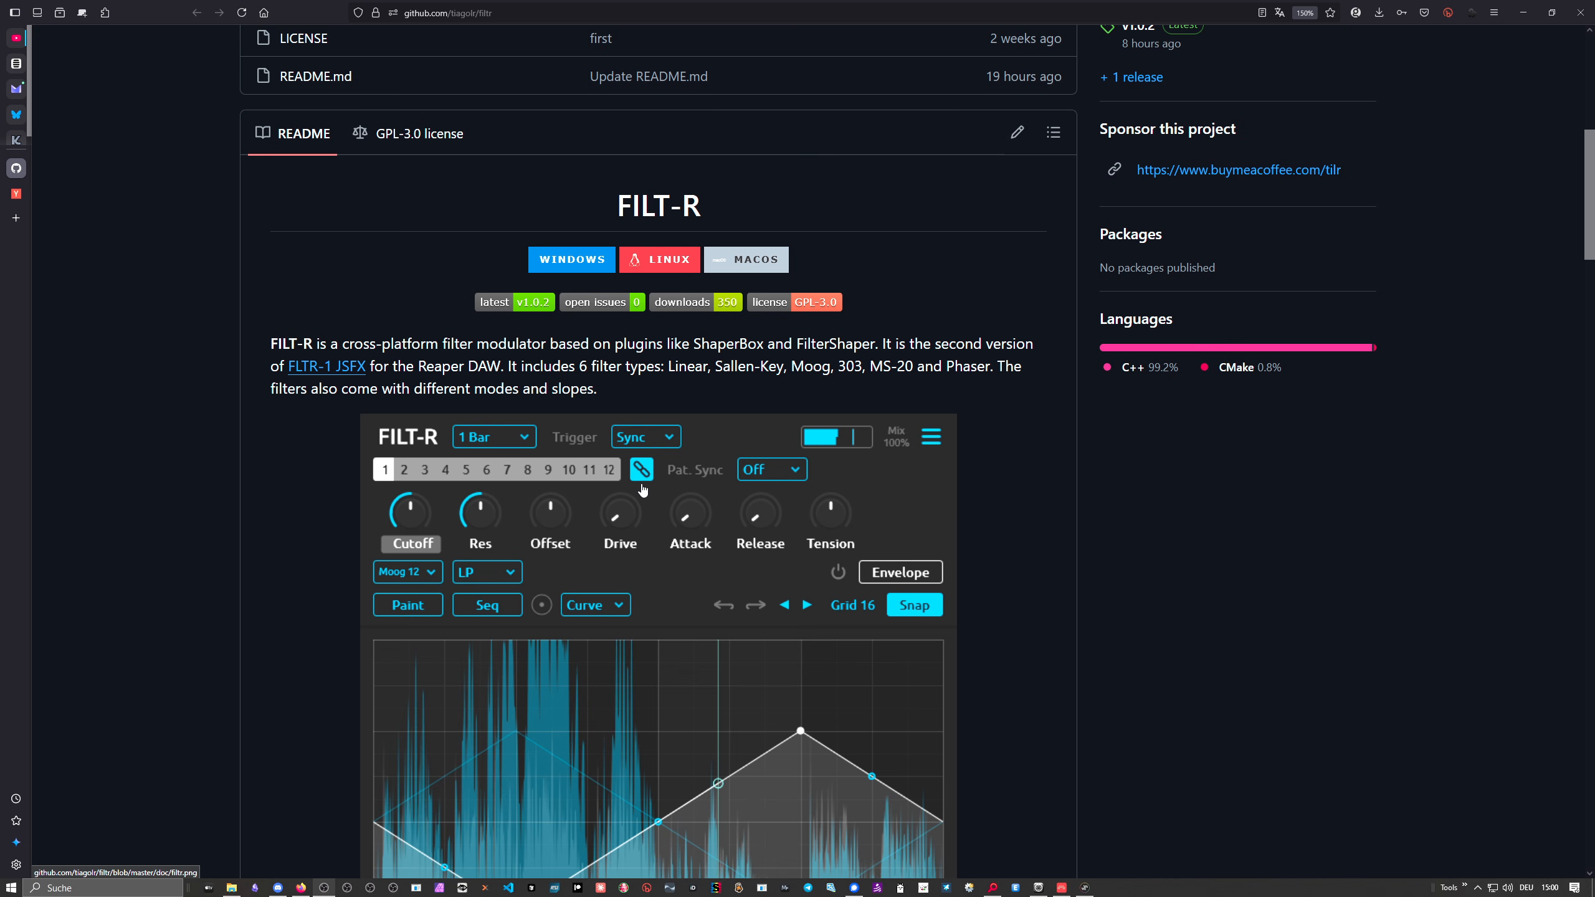
{"action": "scroll", "coordinate": [643, 484], "scroll_direction": "up", "scroll_amount": 3}
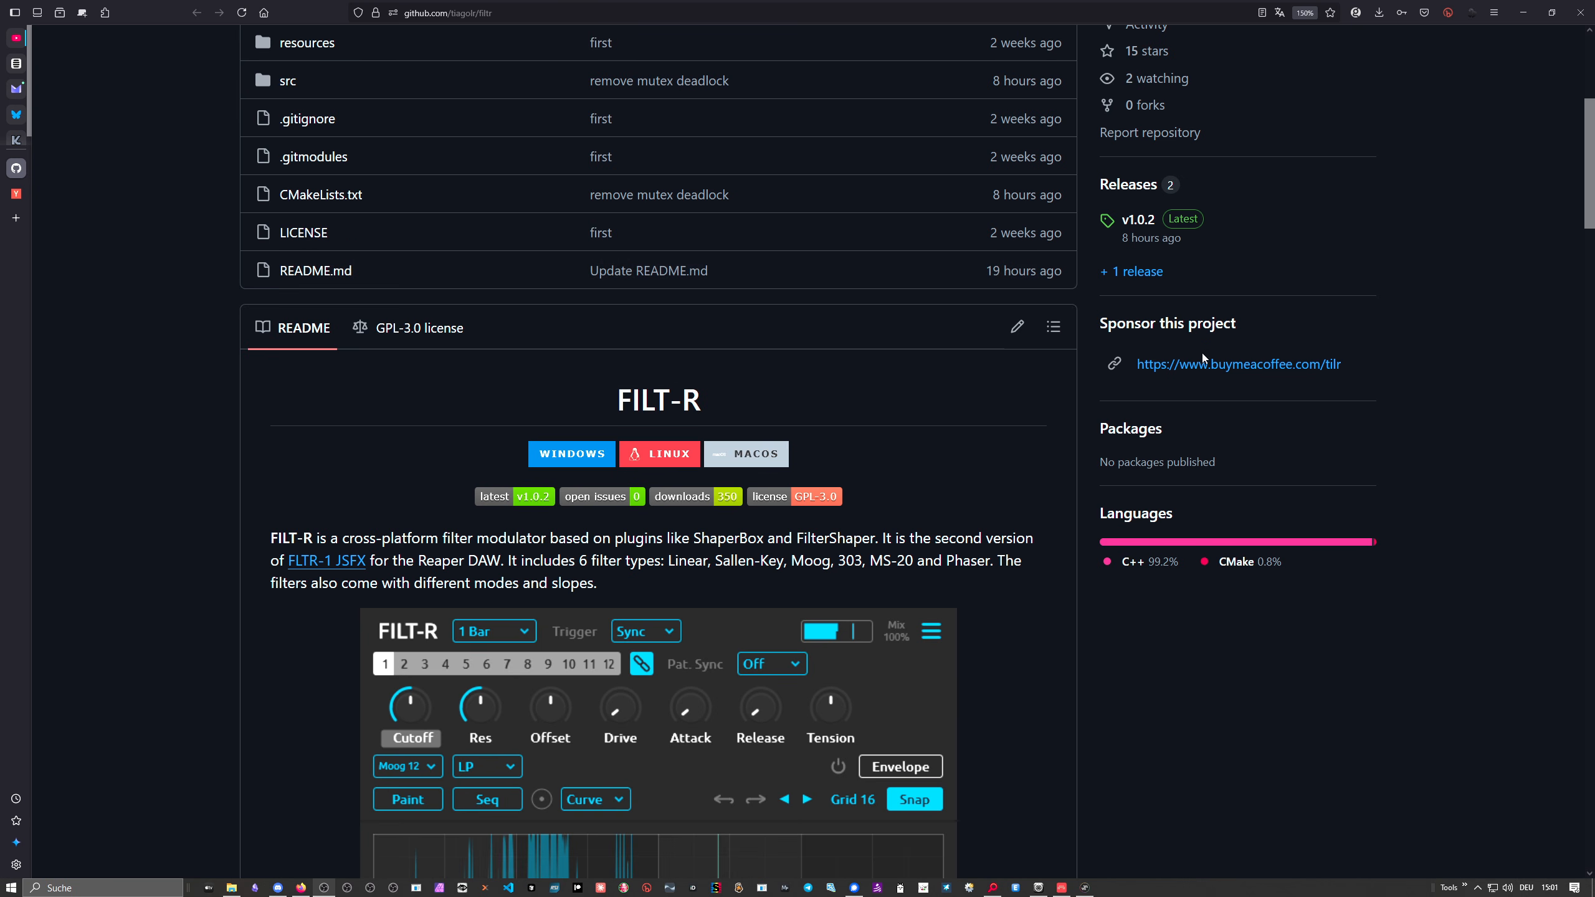
{"action": "scroll", "coordinate": [1179, 369], "scroll_direction": "down", "scroll_amount": 3}
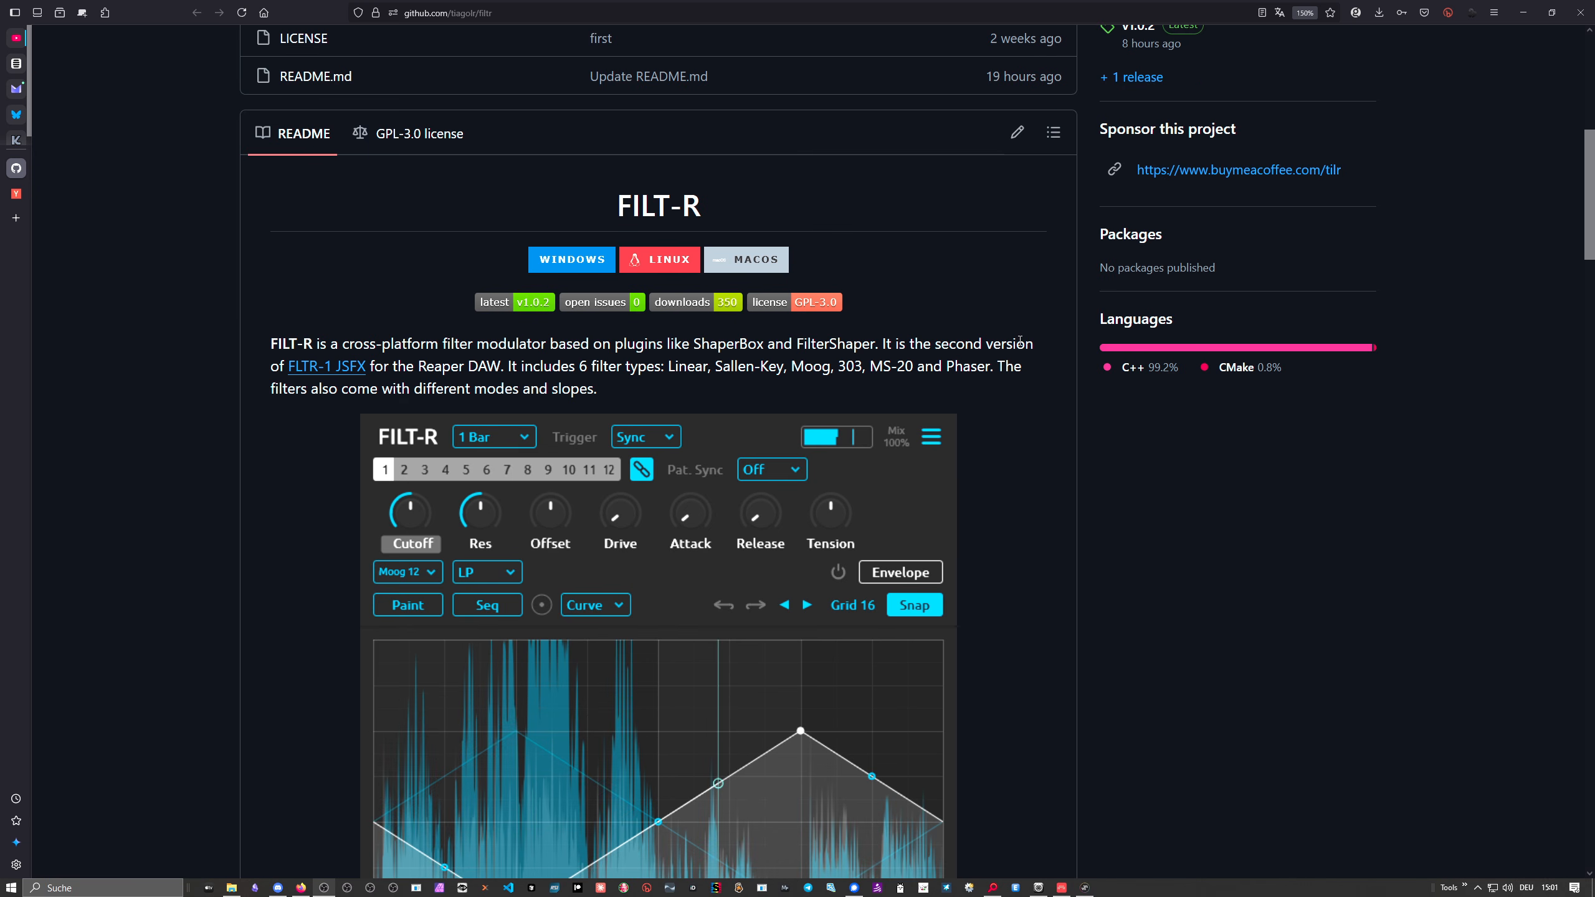
{"action": "scroll", "coordinate": [998, 336], "scroll_direction": "up", "scroll_amount": 1}
{"action": "scroll", "coordinate": [988, 332], "scroll_direction": "down", "scroll_amount": 6}
{"action": "scroll", "coordinate": [982, 337], "scroll_direction": "up", "scroll_amount": 3}
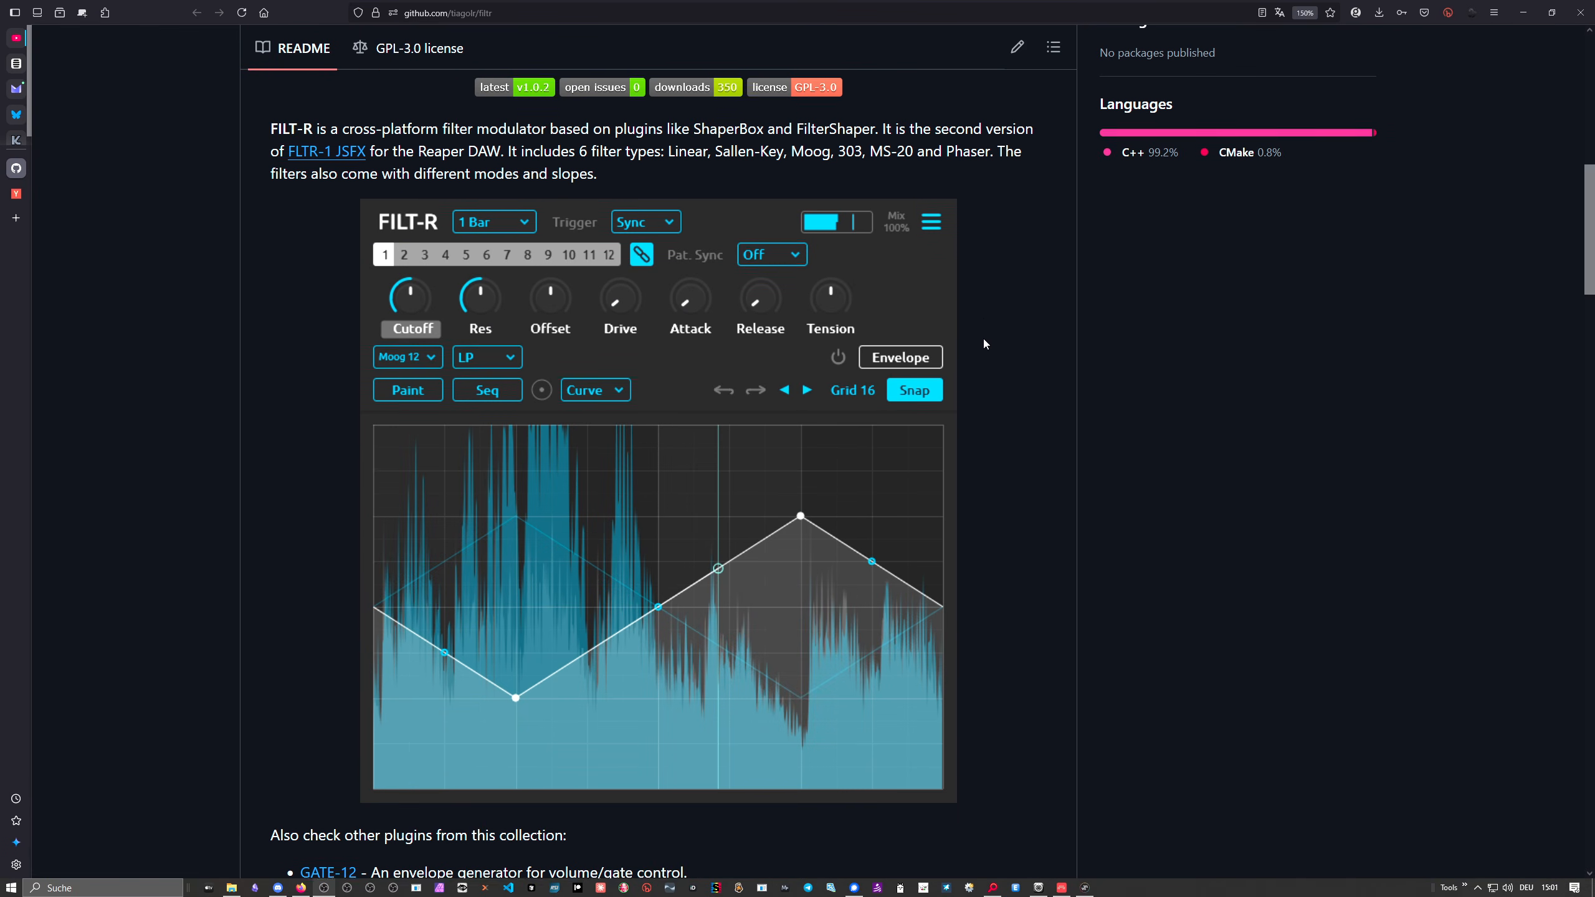
{"action": "scroll", "coordinate": [984, 343], "scroll_direction": "down", "scroll_amount": 2}
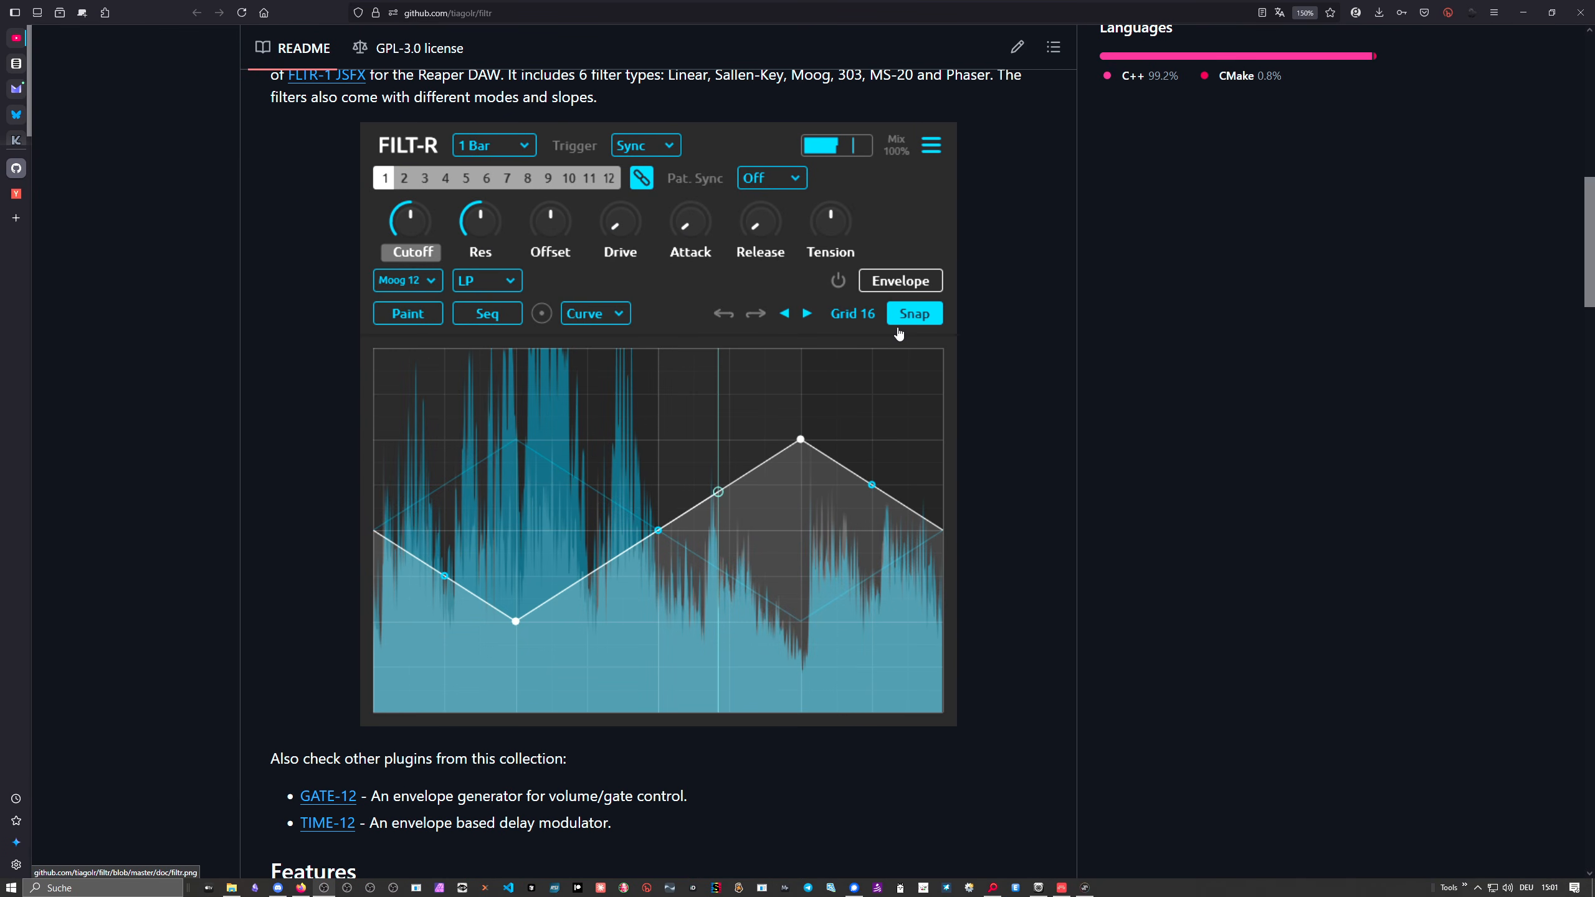
Switch to Bitwig Studio and audition the Polymer note clip without any effects
{"action": "left_click", "coordinate": [1061, 887]}
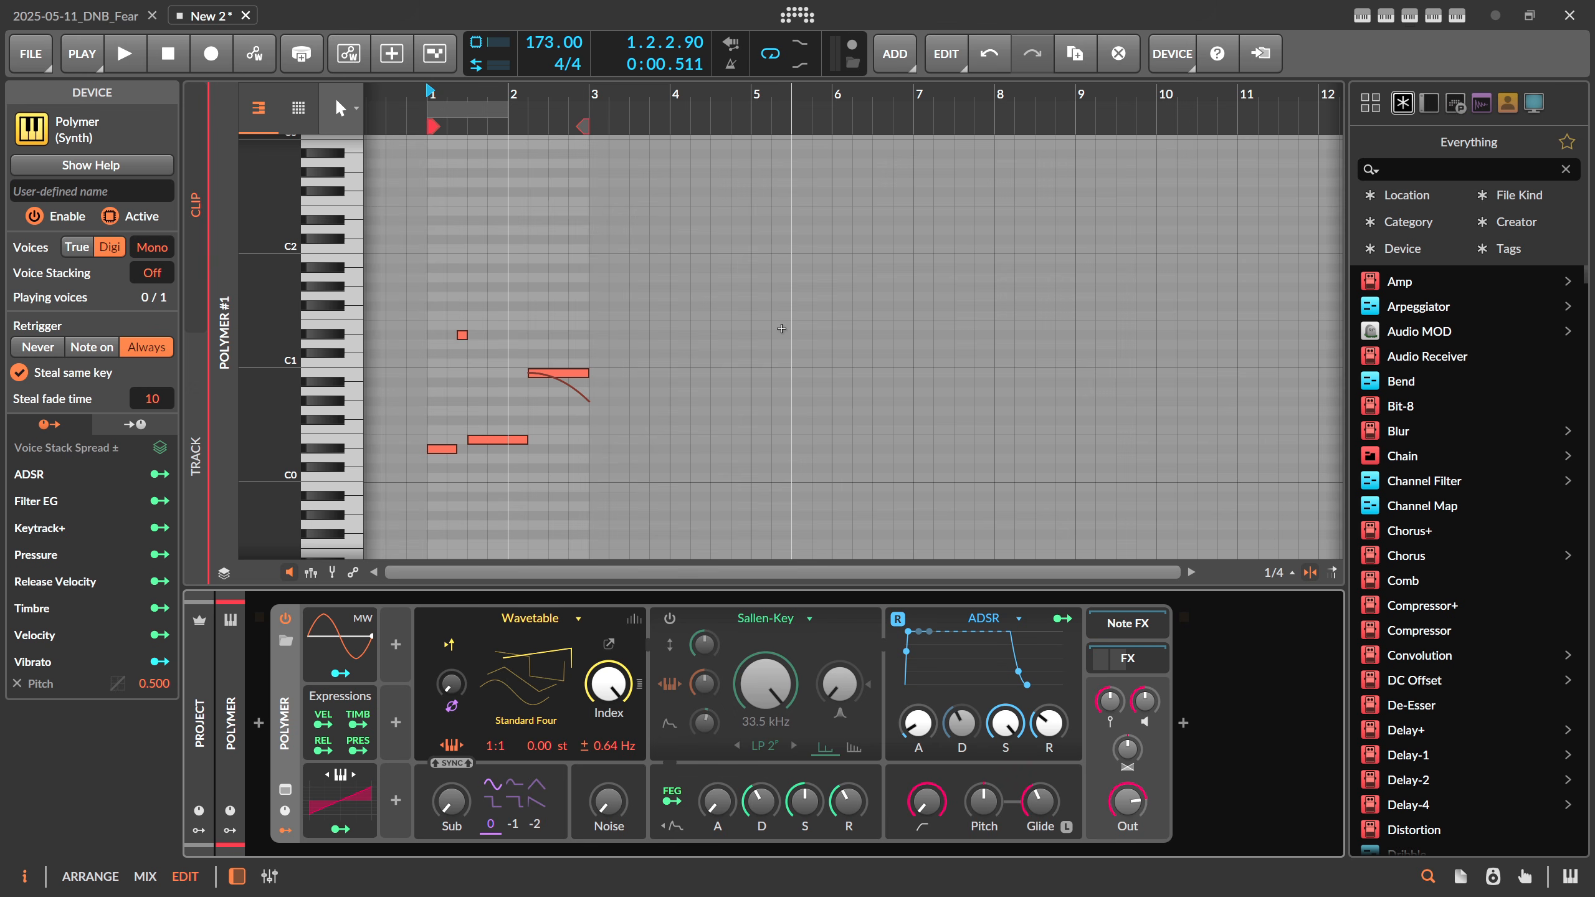
{"action": "left_click_drag", "start_coordinate": [445, 96], "coordinate": [500, 189]}
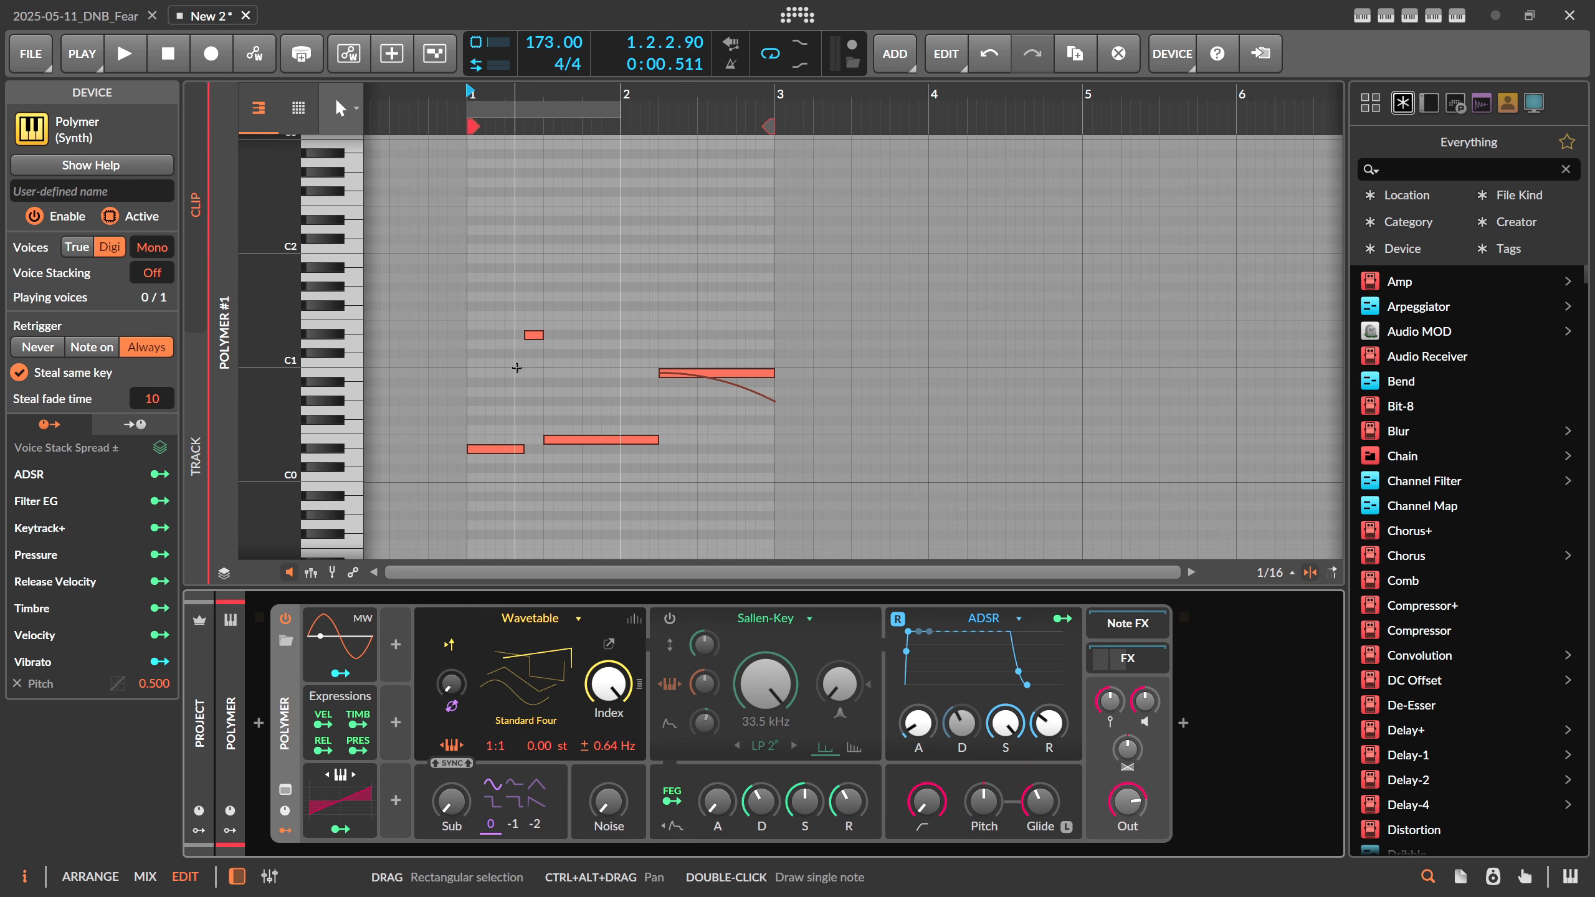
{"action": "key", "text": "space"}
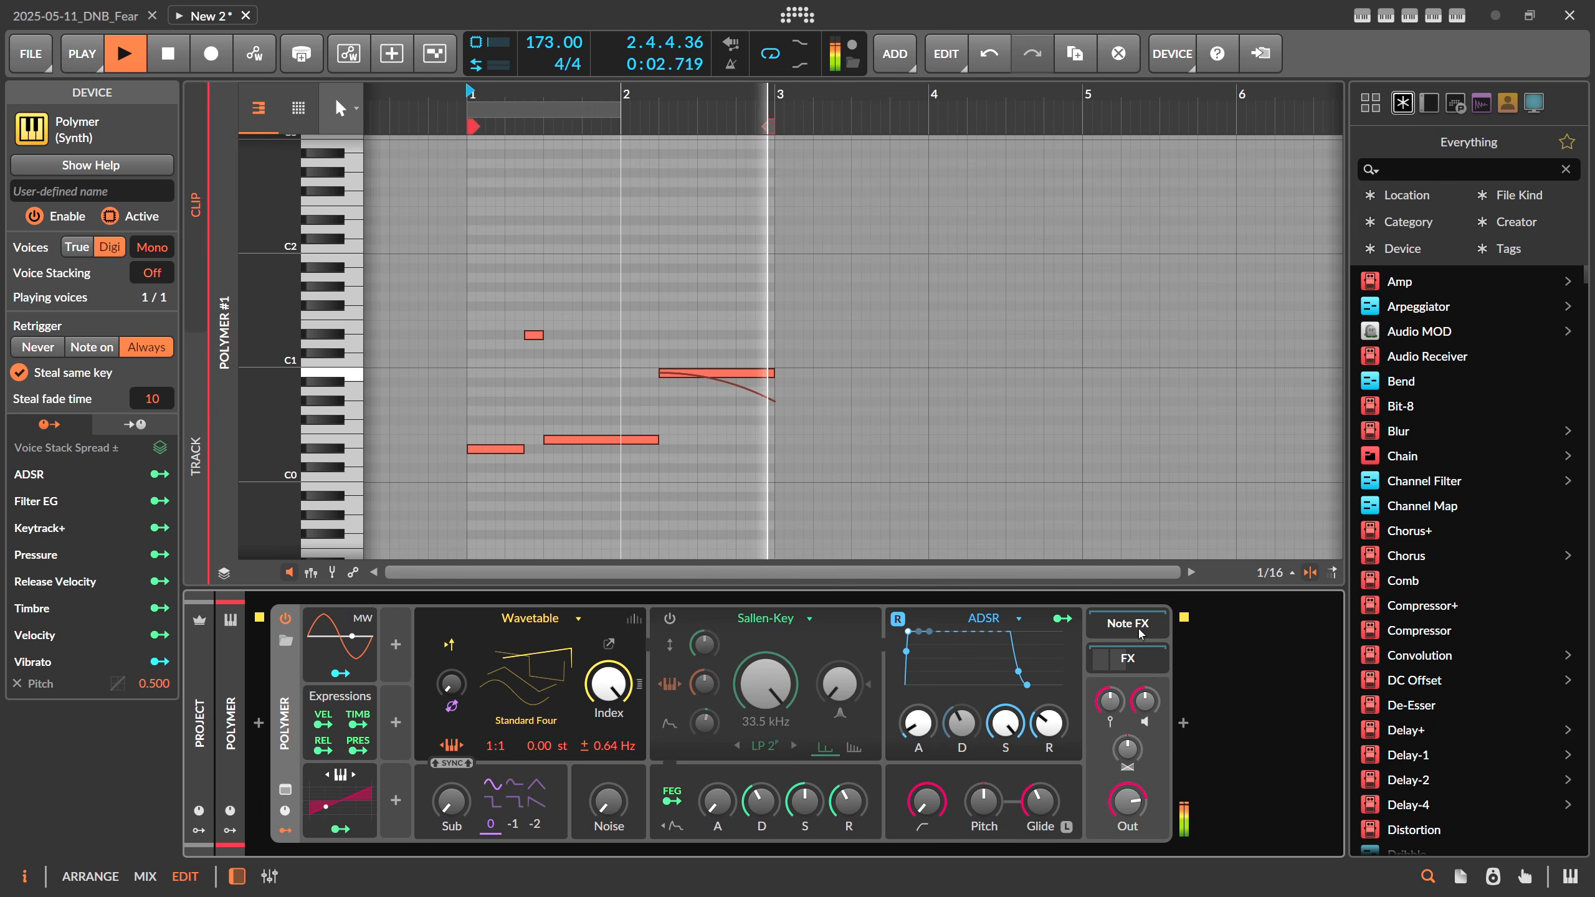
{"action": "key", "text": "space"}
Find FILT-R in the device browser and insert it after Polymer in the device chain
{"action": "left_click", "coordinate": [1183, 723]}
{"action": "type", "text": "filte"}
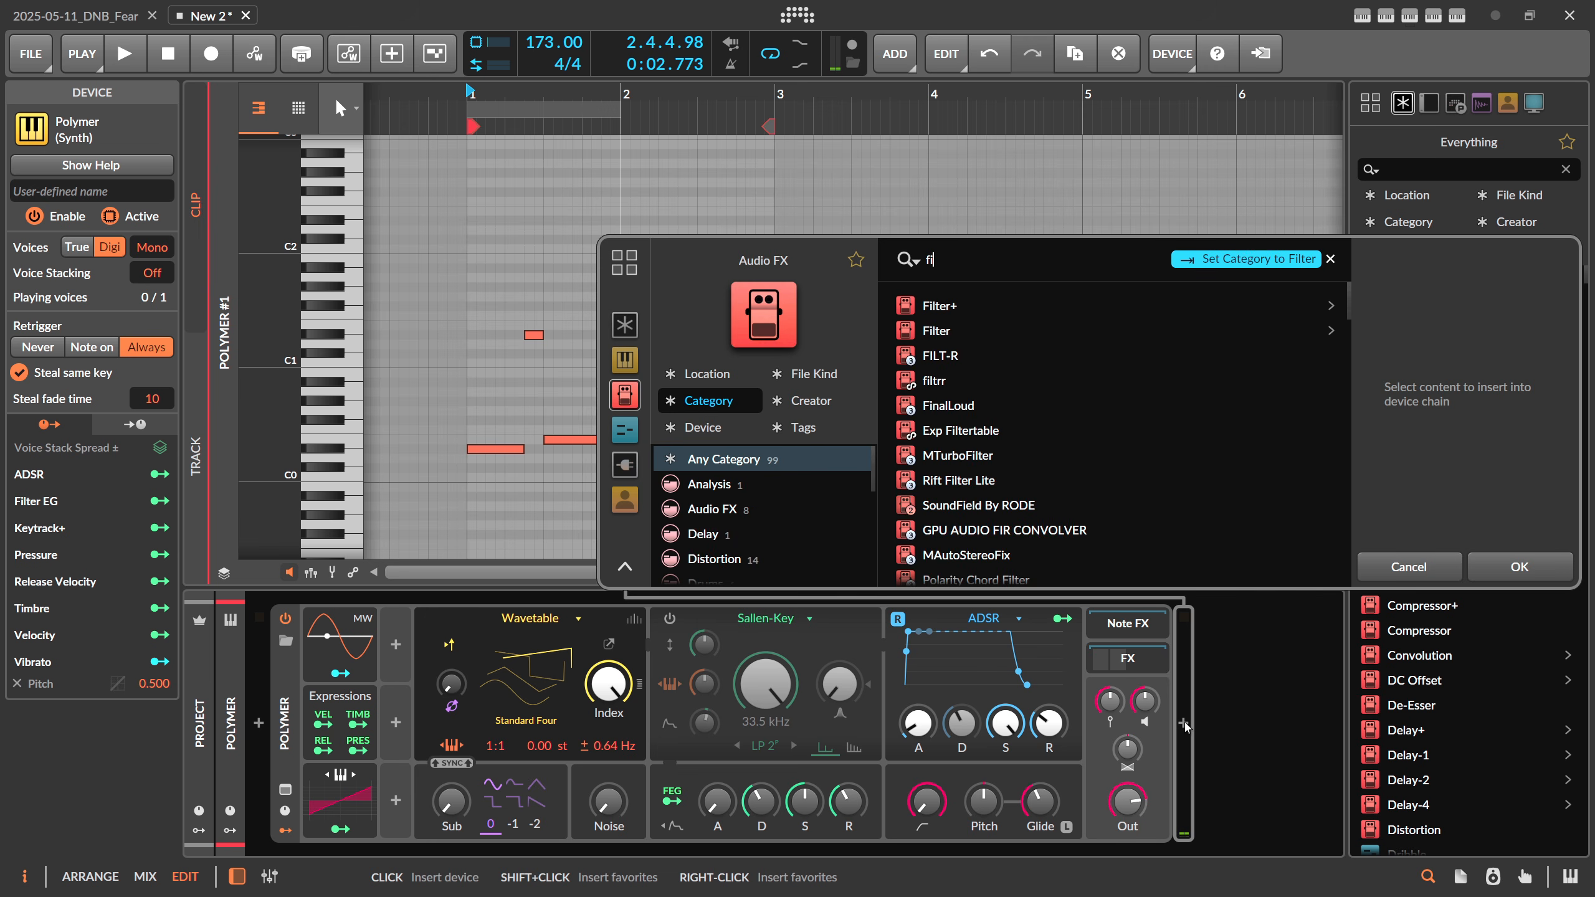
{"action": "key", "text": "BackSpace"}
{"action": "key", "text": "BackSpace"}
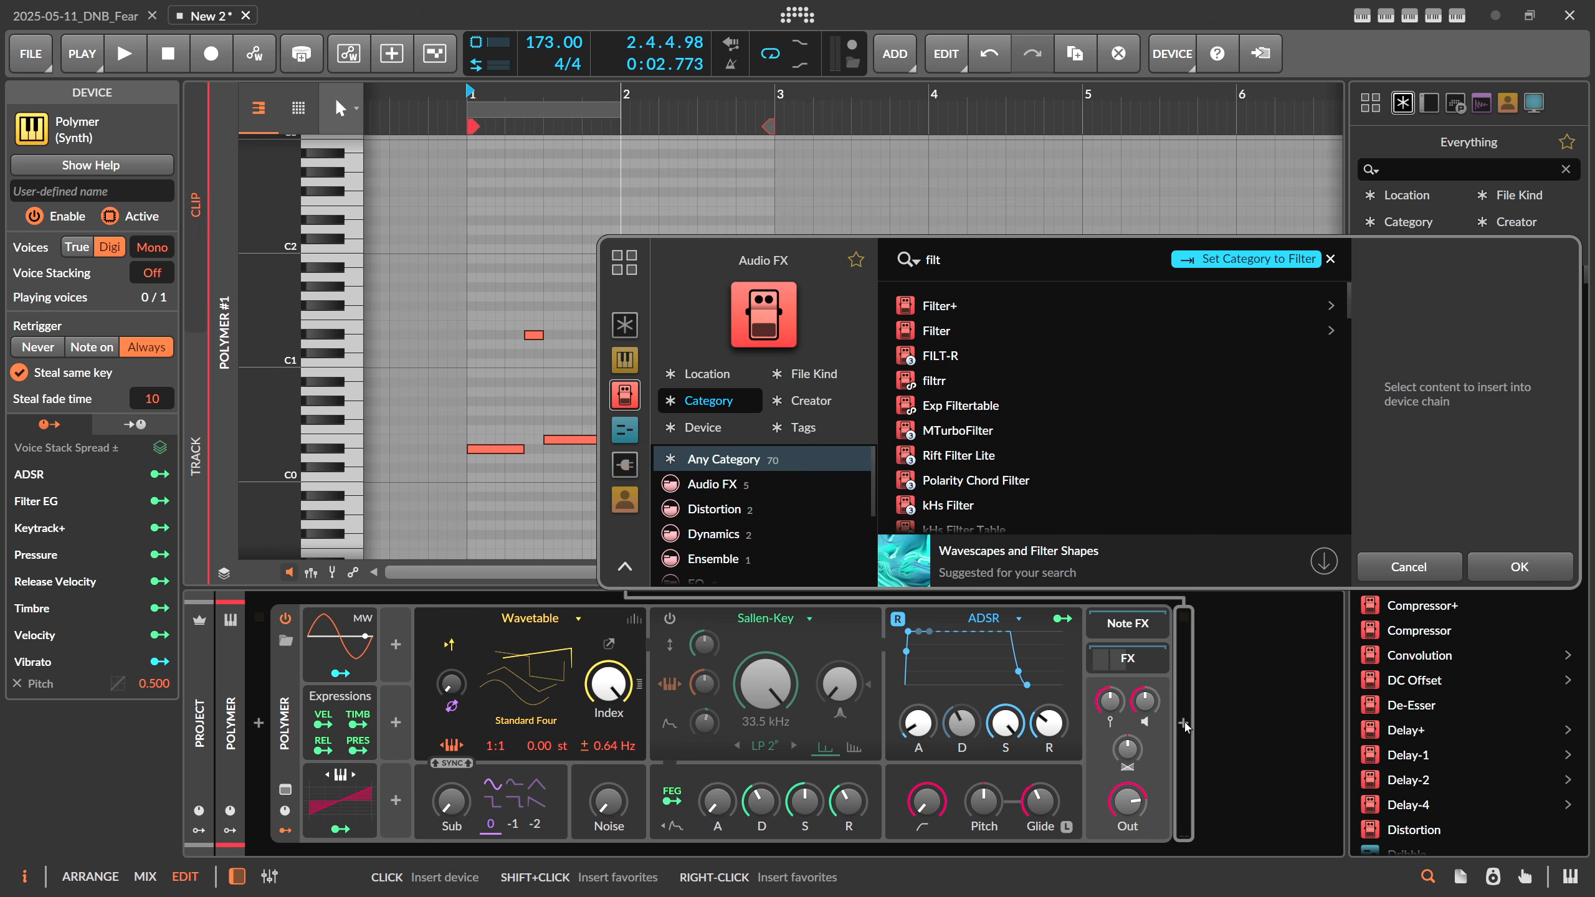
{"action": "type", "text": "-r"}
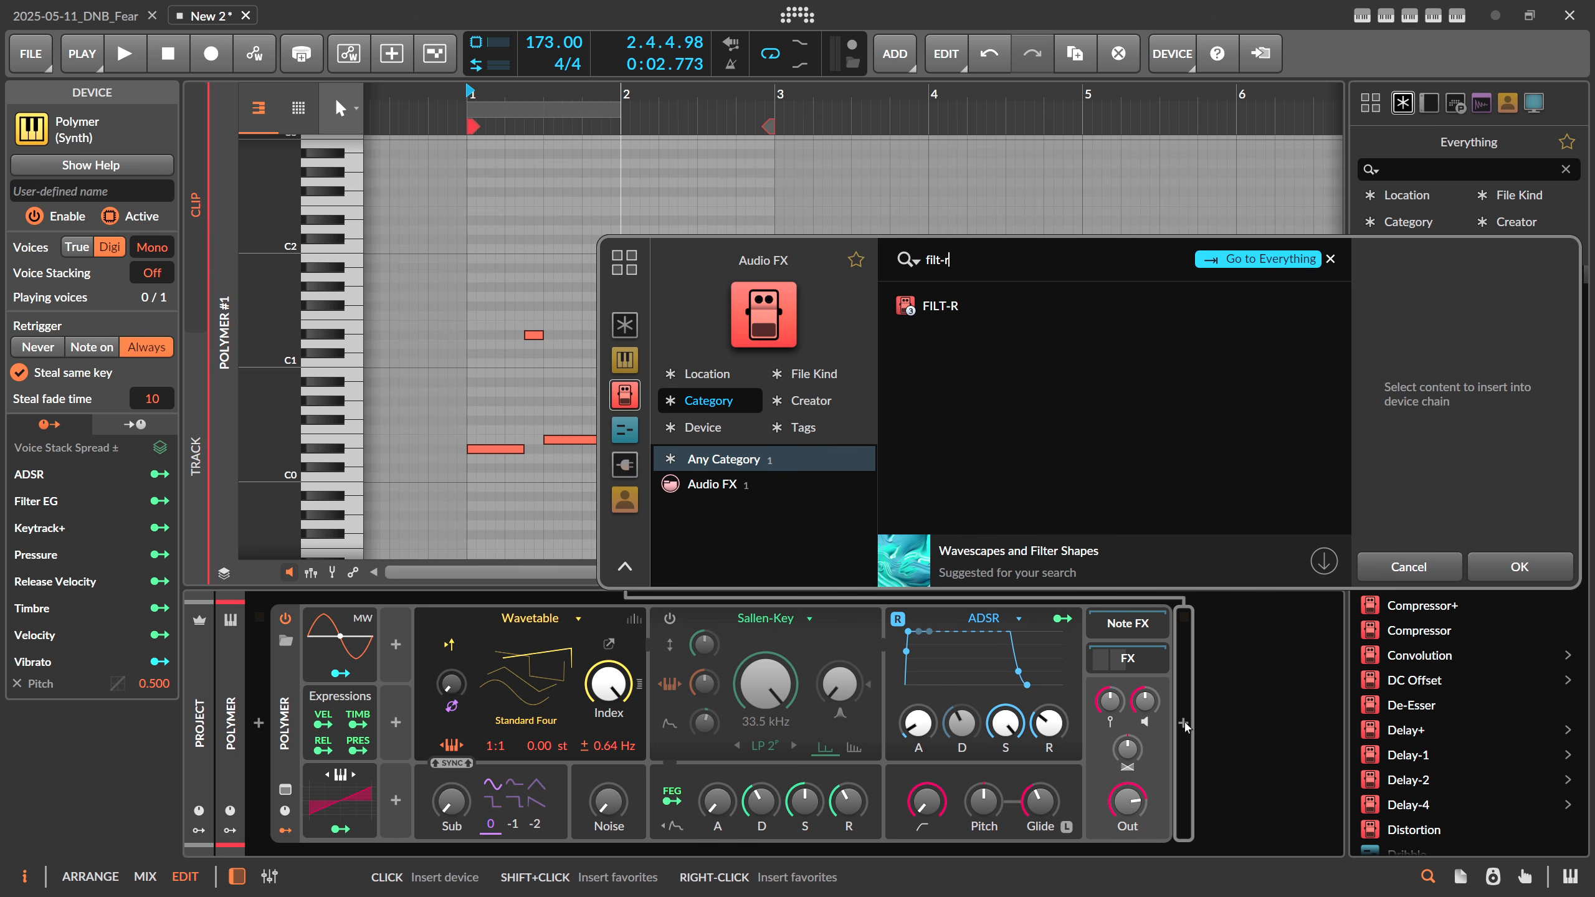
{"action": "key", "text": "Down"}
{"action": "key", "text": "Return"}
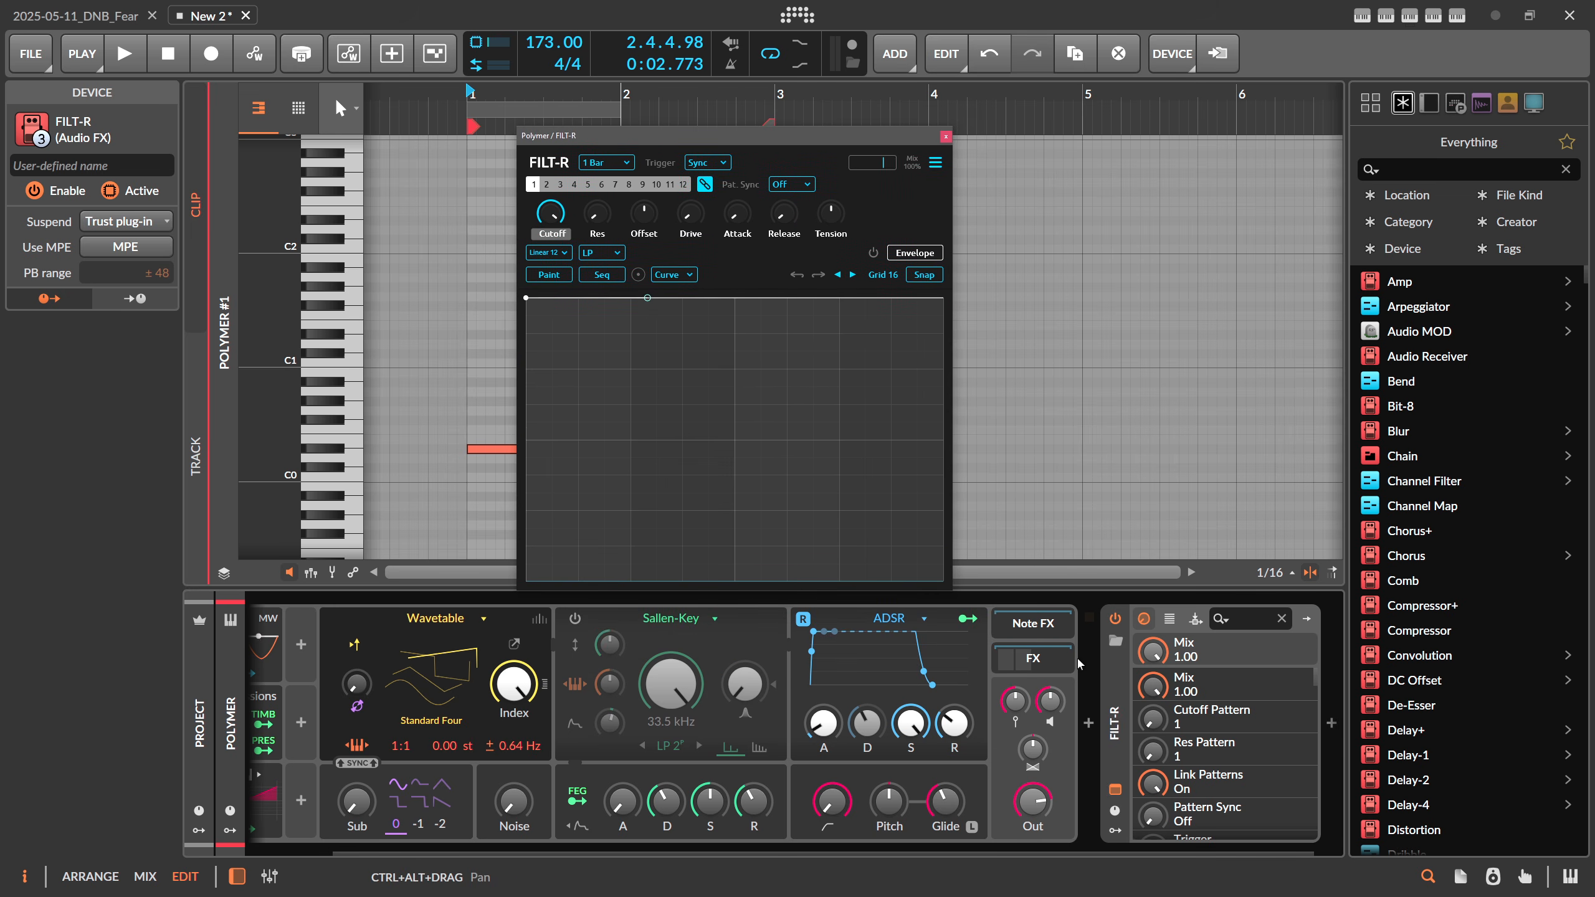
Insert the filtrr plugin between Polymer and FILT-R
{"action": "left_click", "coordinate": [1091, 726]}
{"action": "type", "text": "filtrr"}
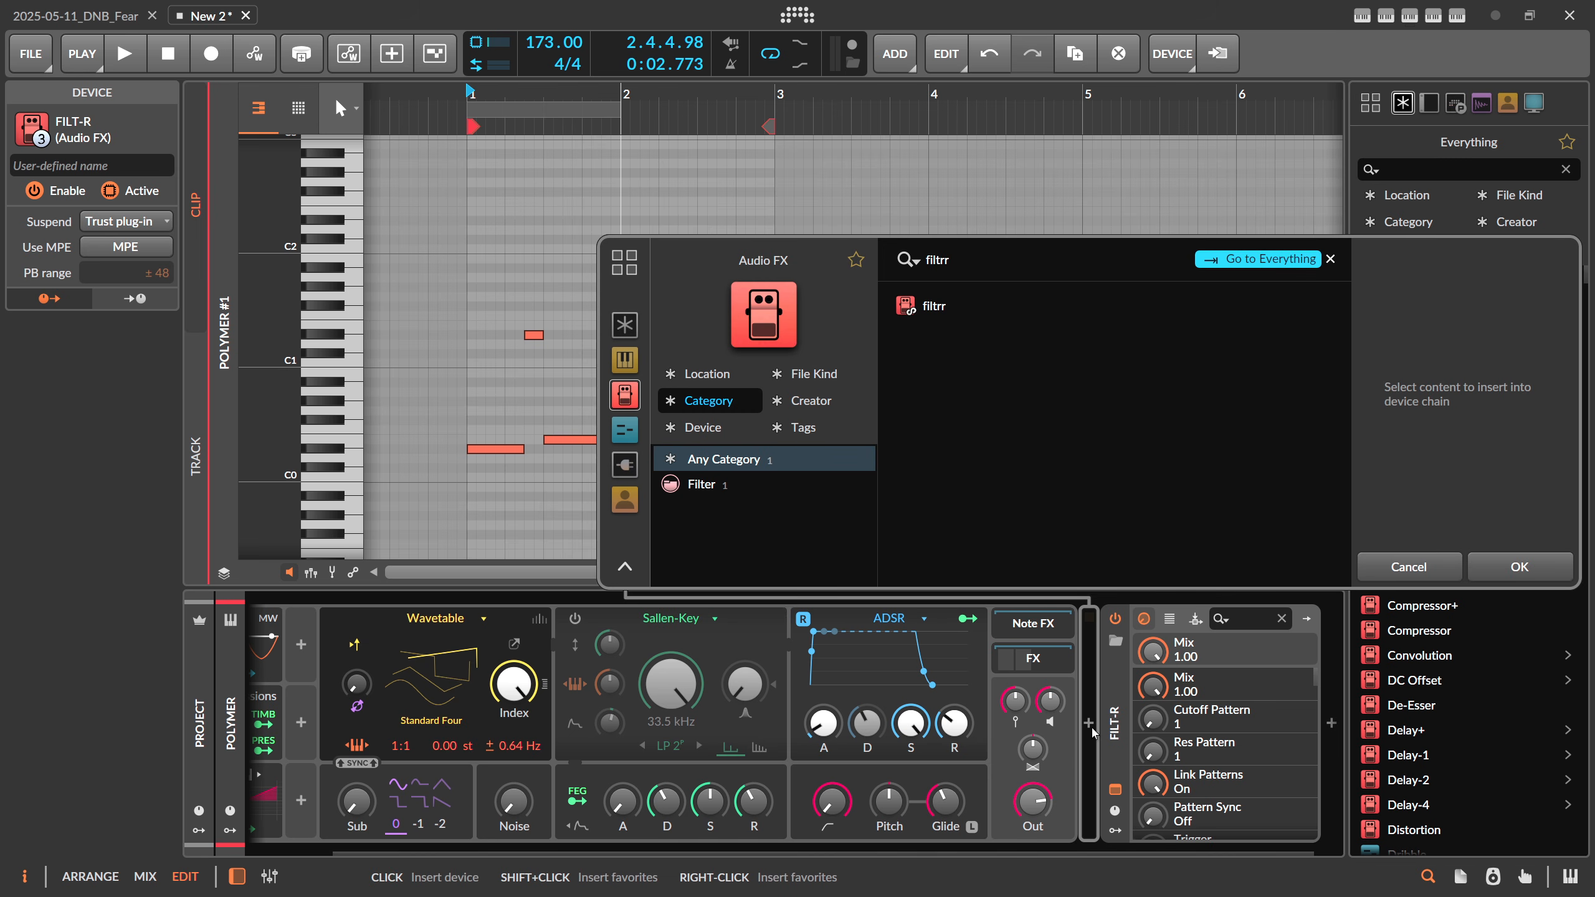
{"action": "key", "text": "Down"}
{"action": "key", "text": "Return"}
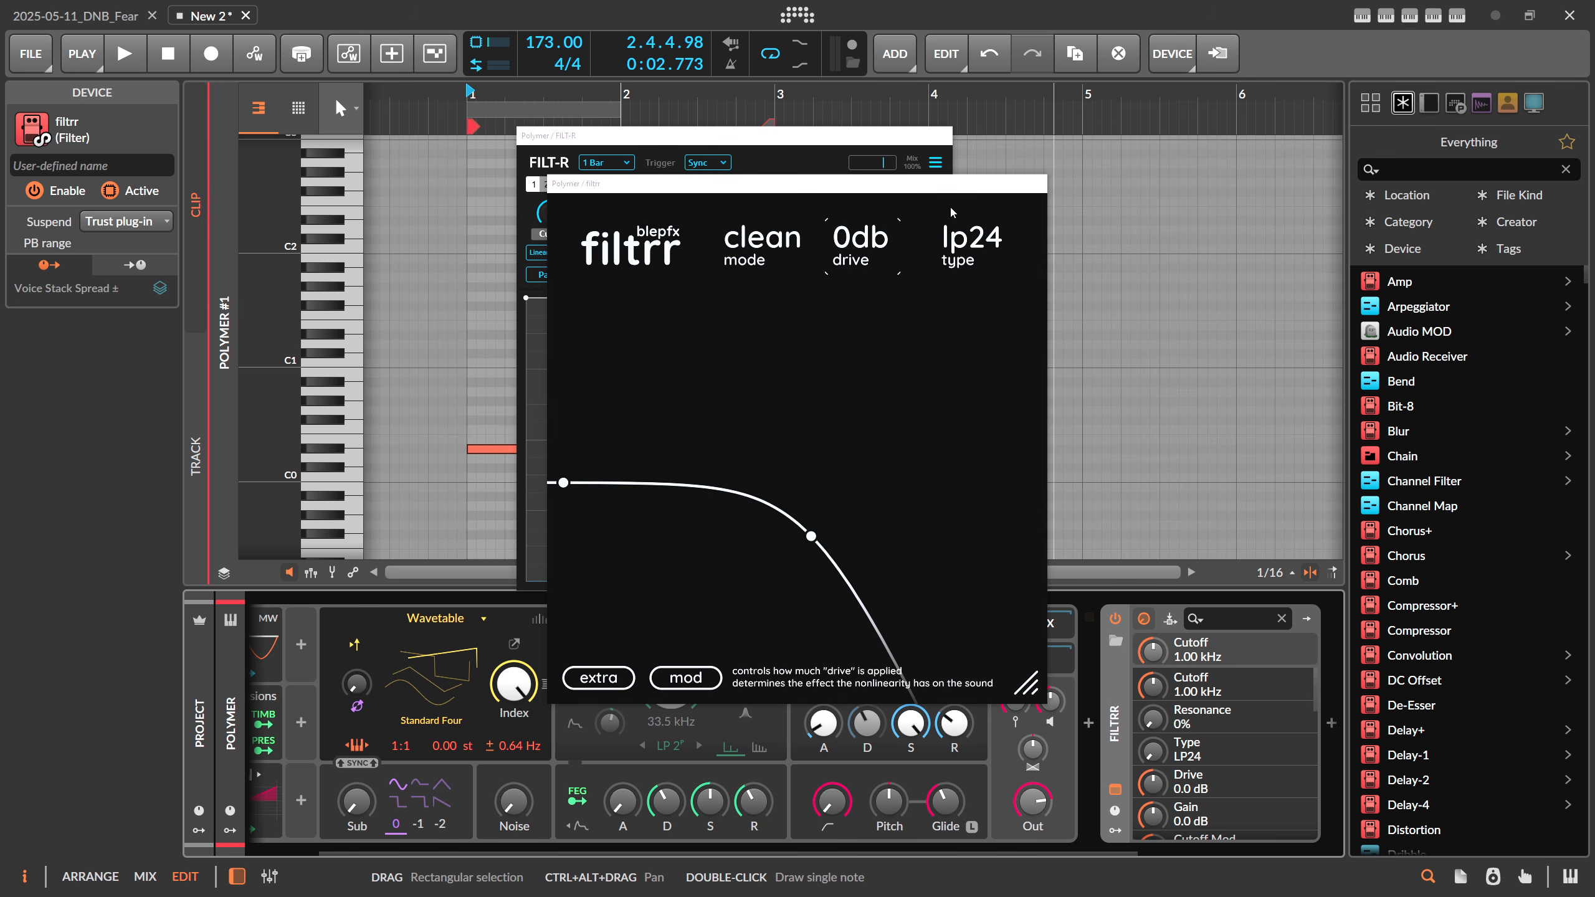
Close the filtrr window and delete filtrr from the device chain
{"action": "left_click", "coordinate": [1040, 183]}
{"action": "left_click_drag", "start_coordinate": [857, 141], "coordinate": [840, 139]}
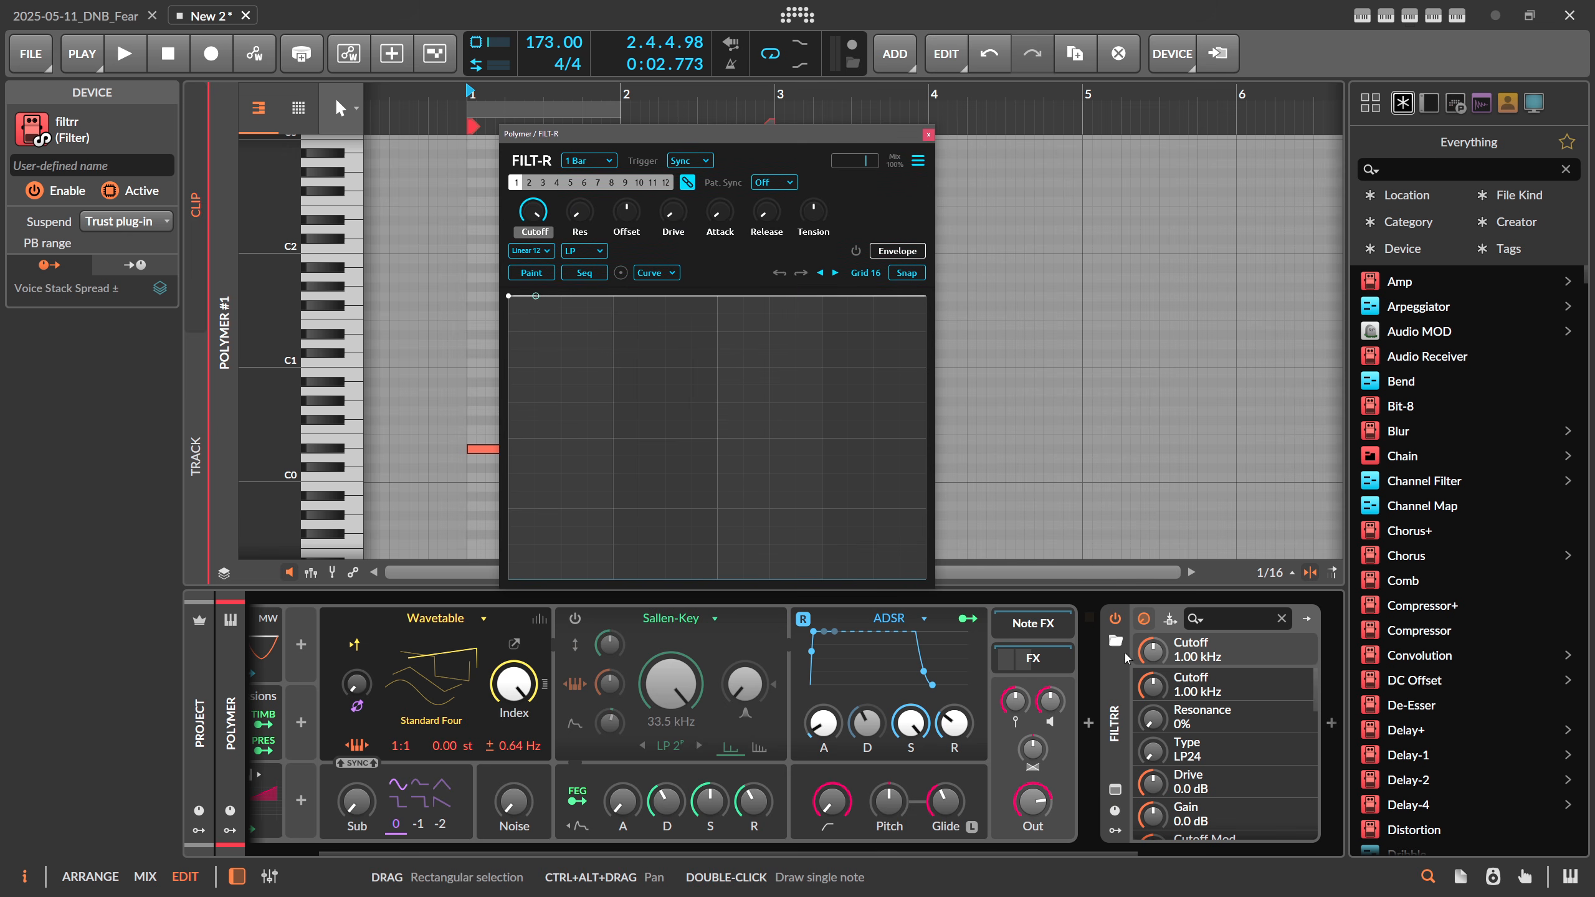
{"action": "left_click", "coordinate": [1124, 750]}
{"action": "key", "text": "Delete"}
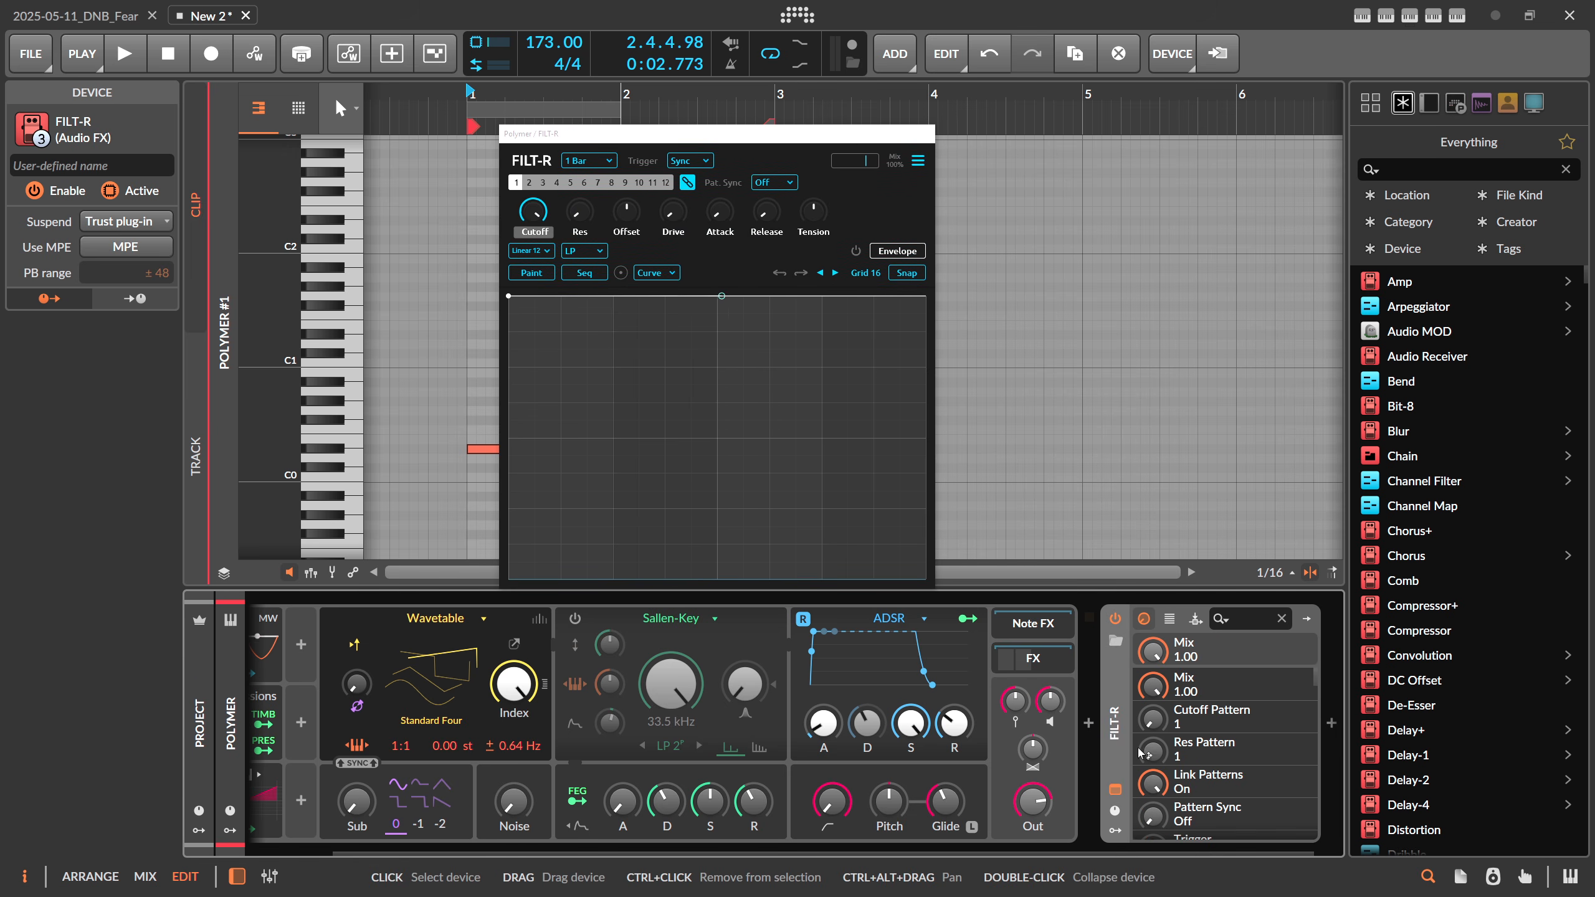
Set FILT-R's filter type to MS-20 and its filter mode to BP
{"action": "left_click_drag", "start_coordinate": [645, 141], "coordinate": [784, 122]}
{"action": "left_click", "coordinate": [677, 233]}
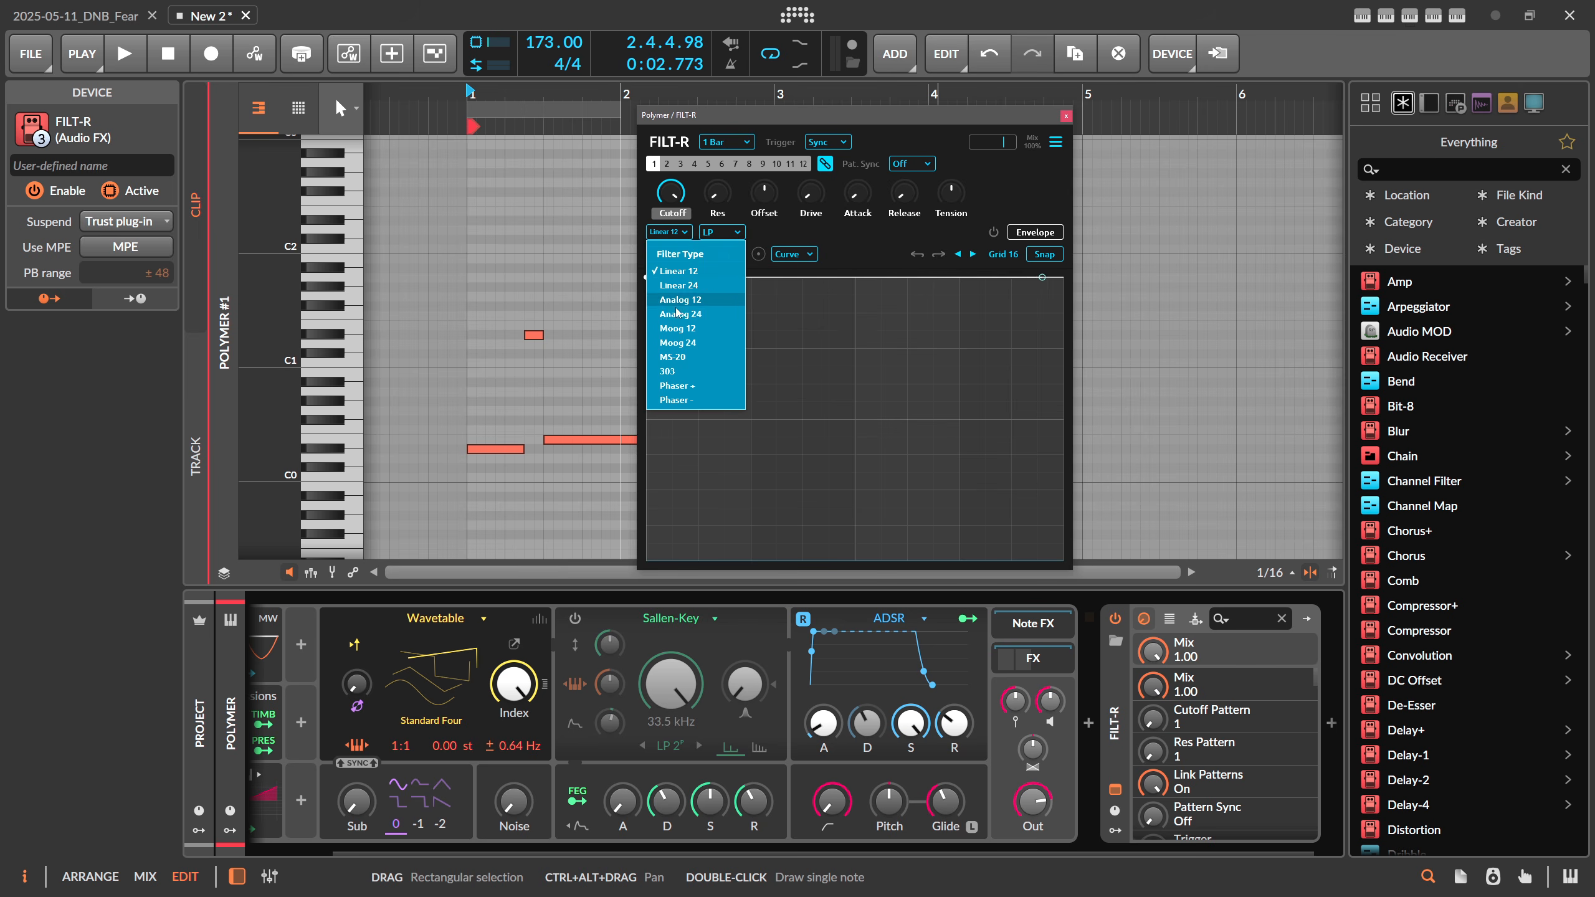
{"action": "left_click", "coordinate": [675, 357]}
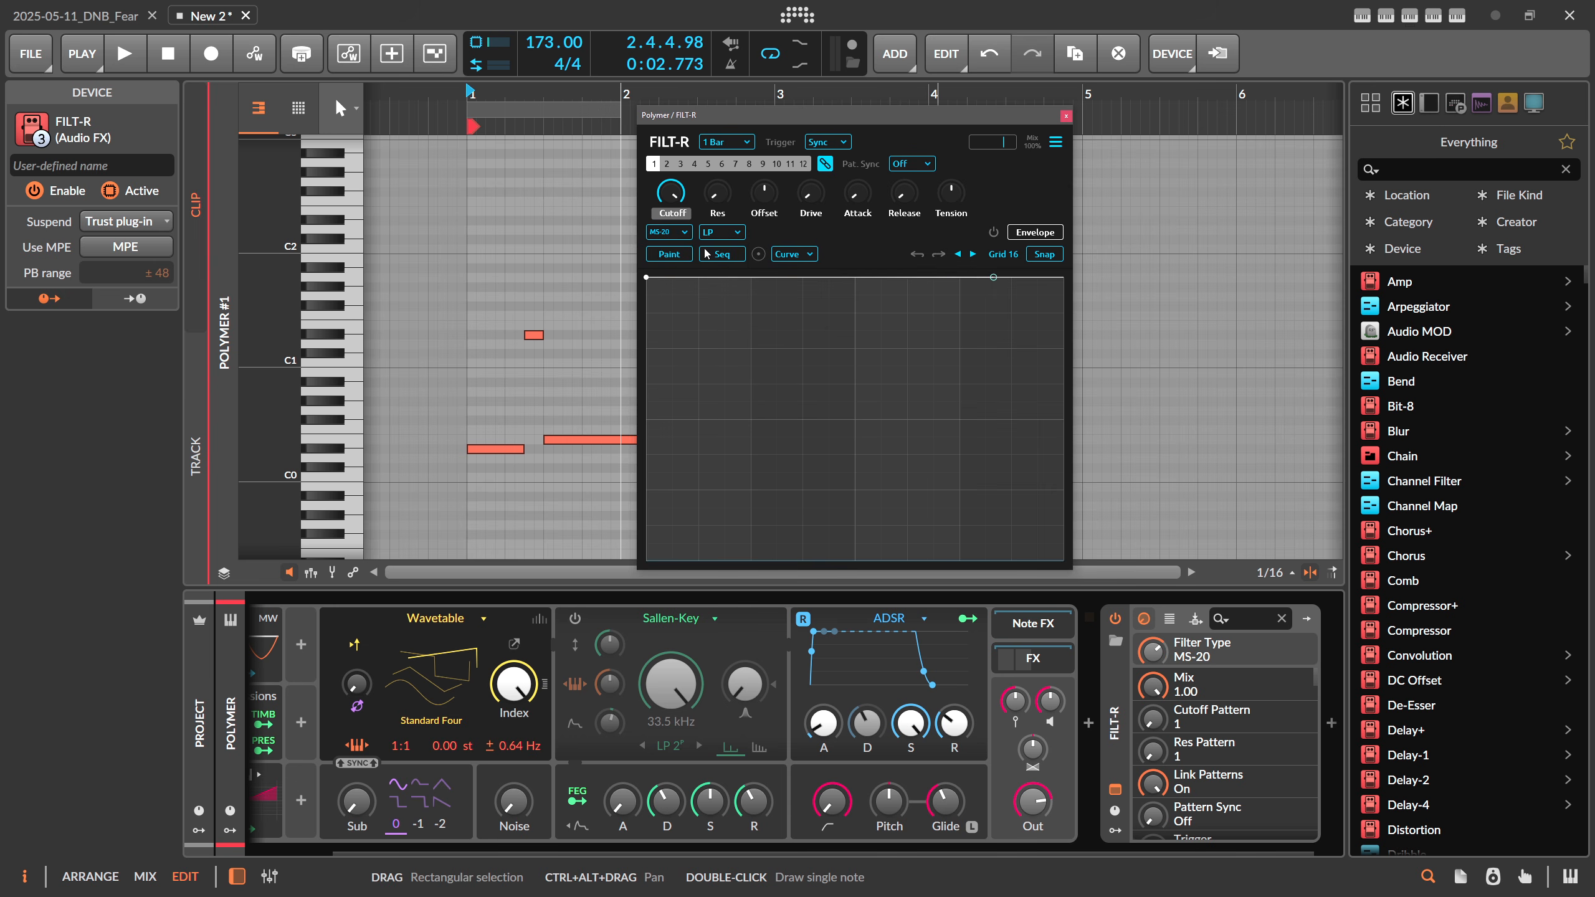
{"action": "left_click", "coordinate": [721, 232]}
{"action": "left_click", "coordinate": [728, 290]}
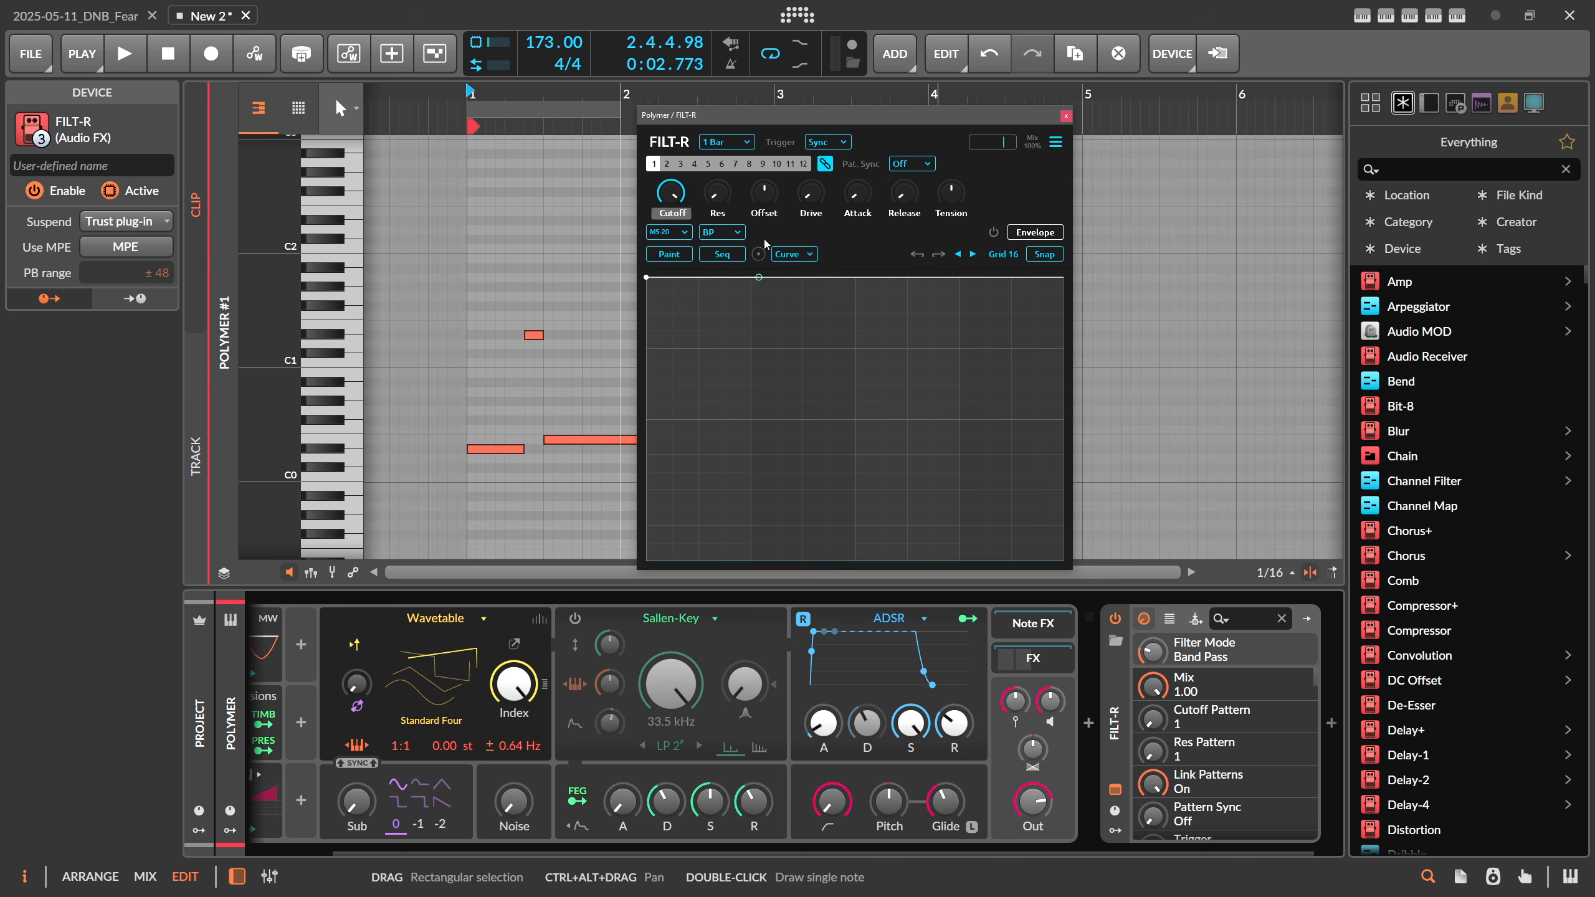
Play the clip and lower FILT-R's cutoff to about 153 Hz, stopping playback when done
{"action": "key", "text": "space"}
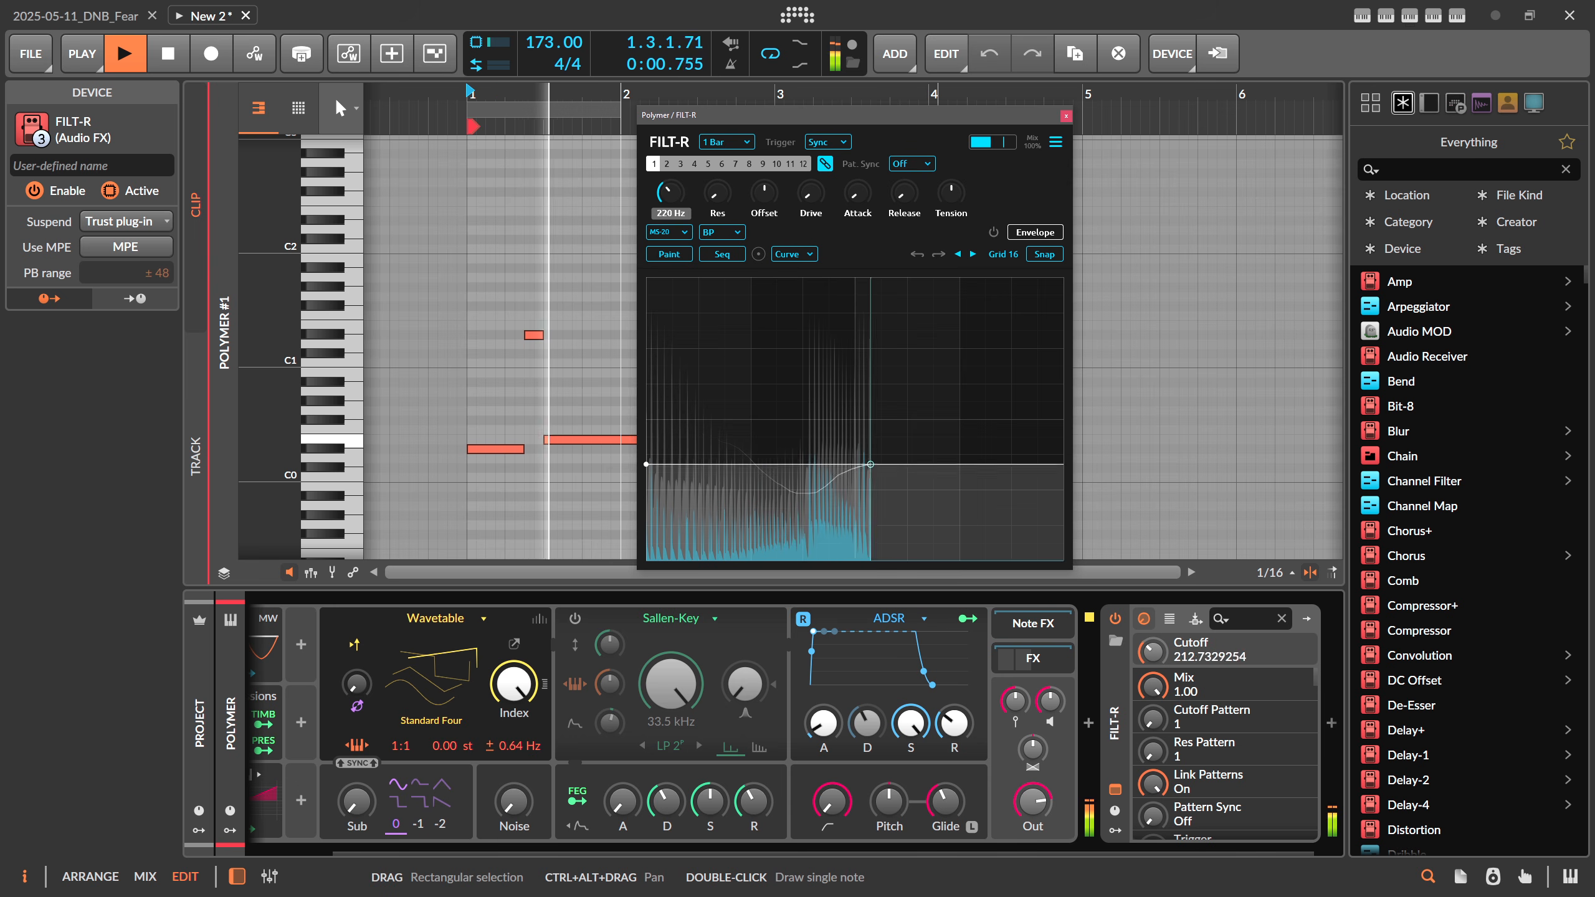
{"action": "mouse_move", "coordinate": [670, 192]}
{"action": "left_mouse_down"}
{"action": "mouse_move", "coordinate": [671, 165]}
{"action": "mouse_move", "coordinate": [671, 220]}
{"action": "left_mouse_up"}
{"action": "key", "text": "space"}
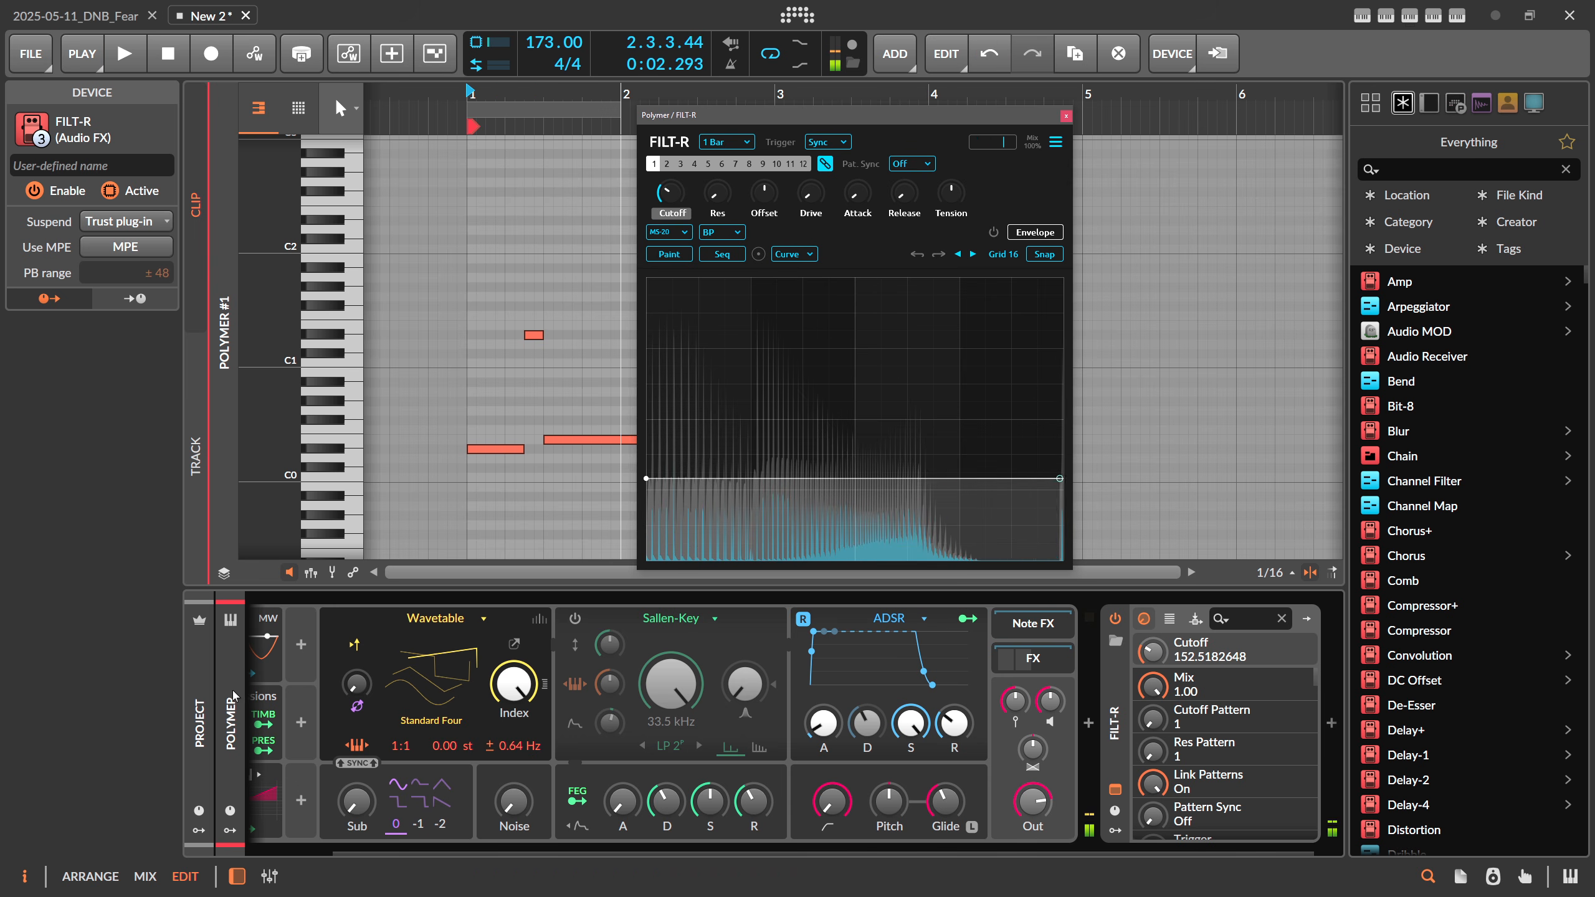
Select the Polymer track and, while auditioning the clip, raise FILT-R's resonance and drive and set the cutoff to about 608 Hz
{"action": "left_click", "coordinate": [231, 723]}
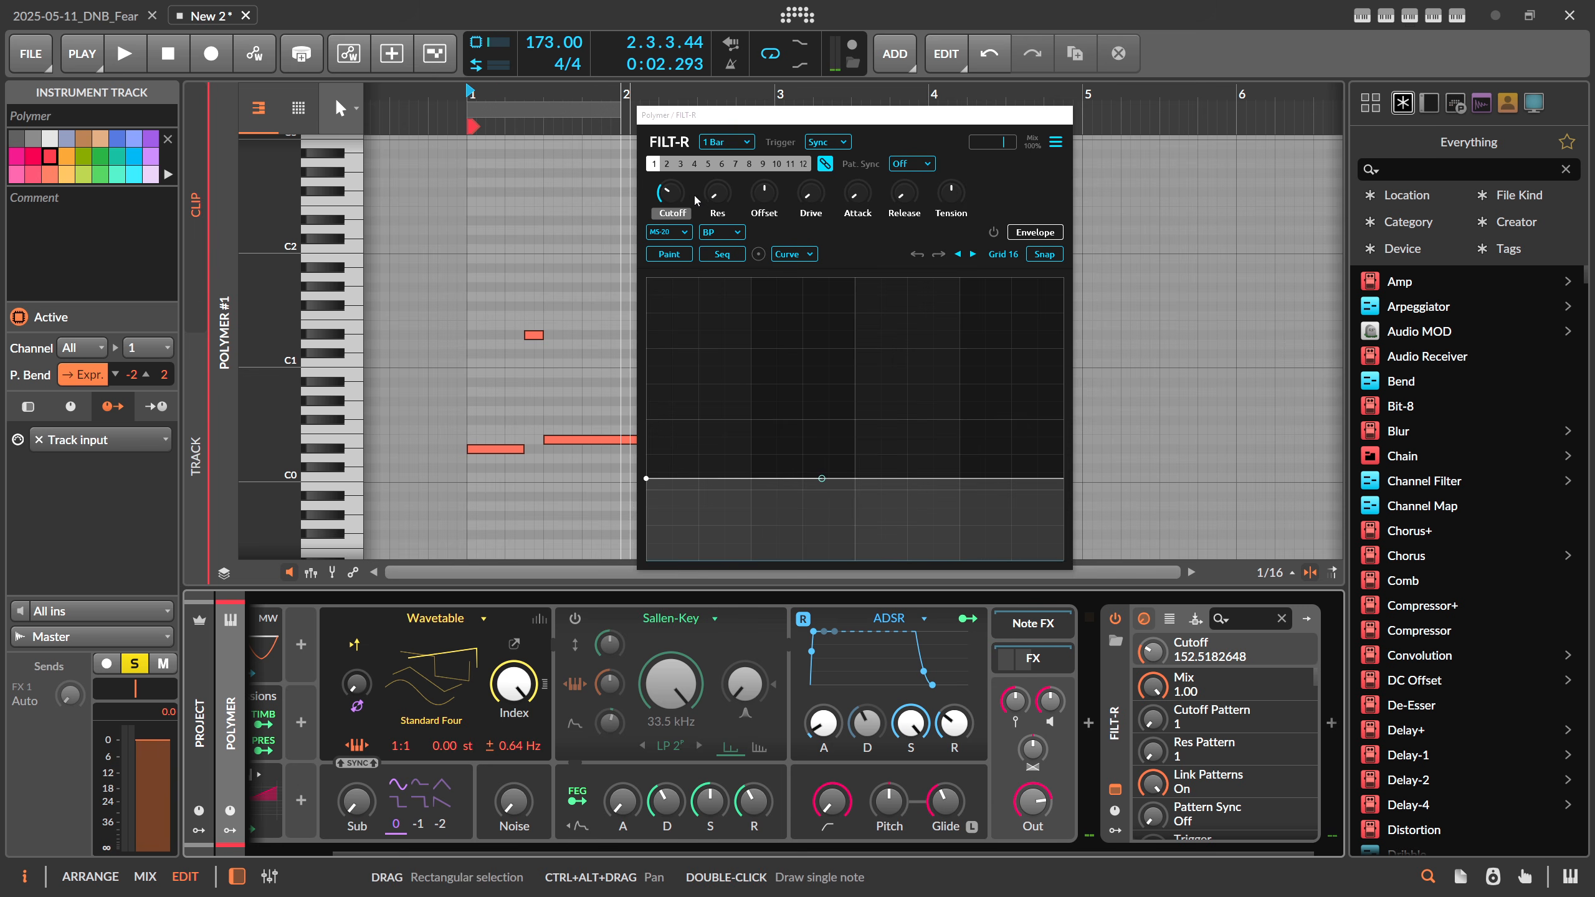
{"action": "key", "text": "space"}
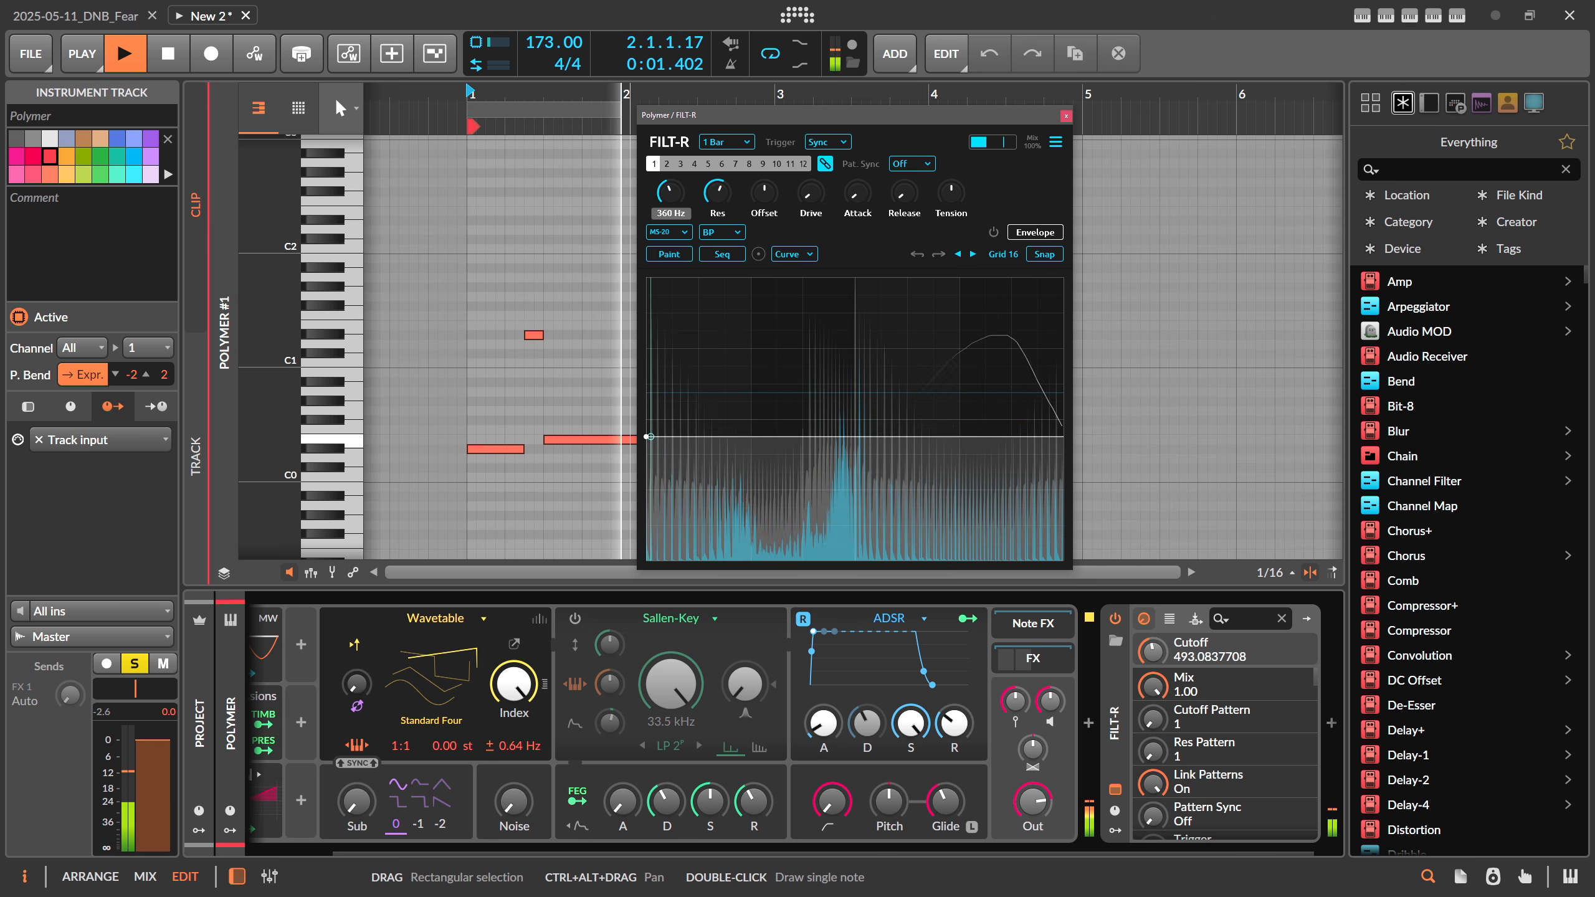
{"action": "key", "text": "space"}
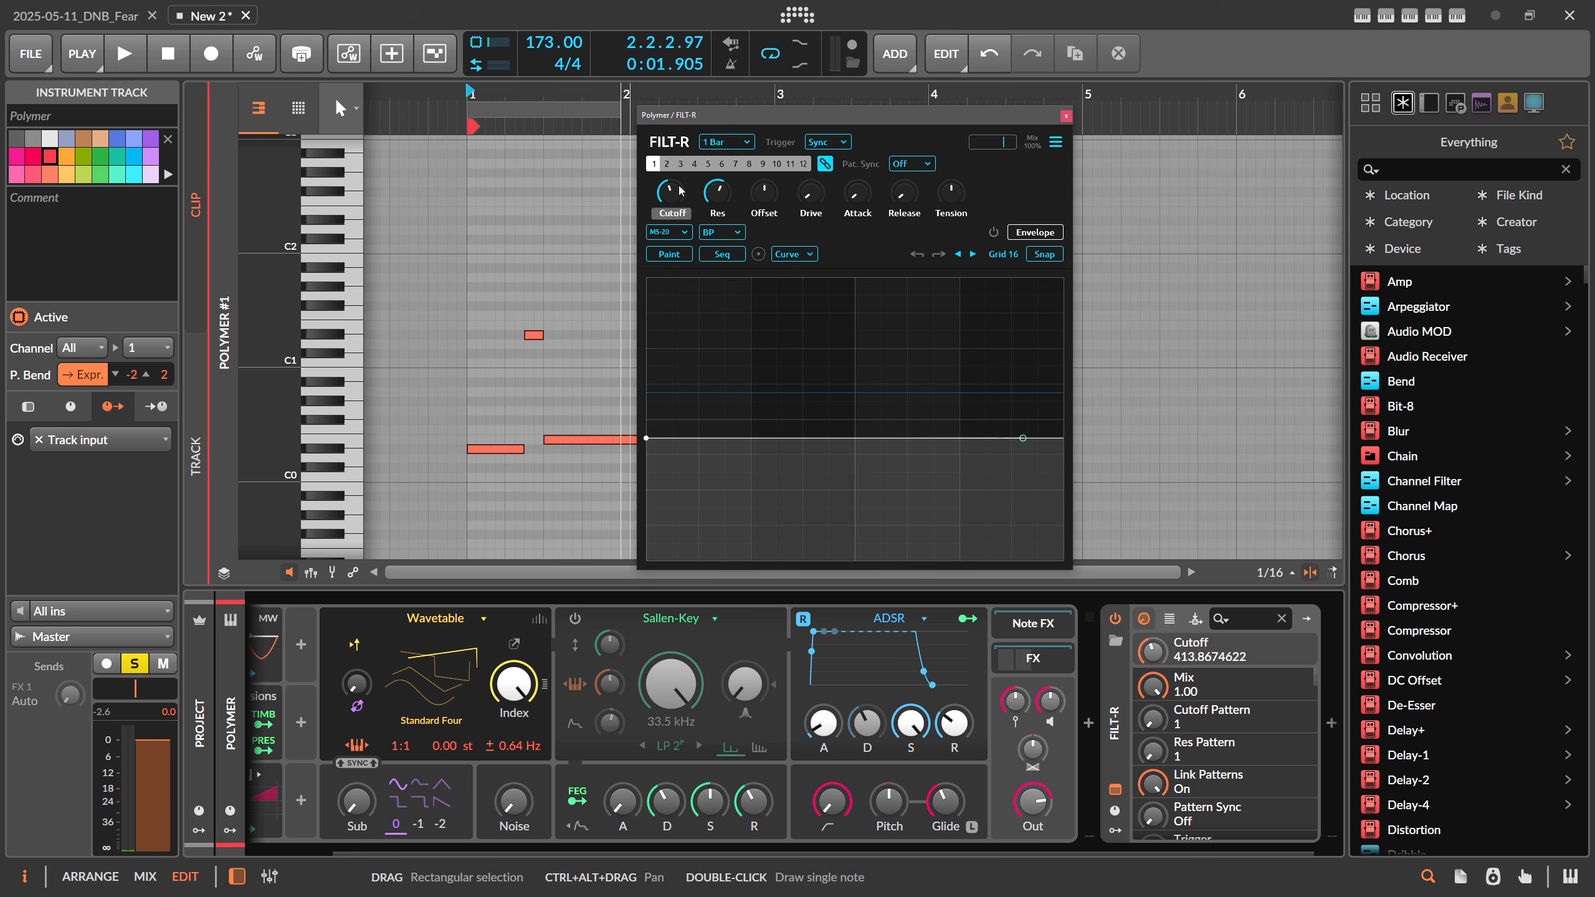
{"action": "key", "text": "space"}
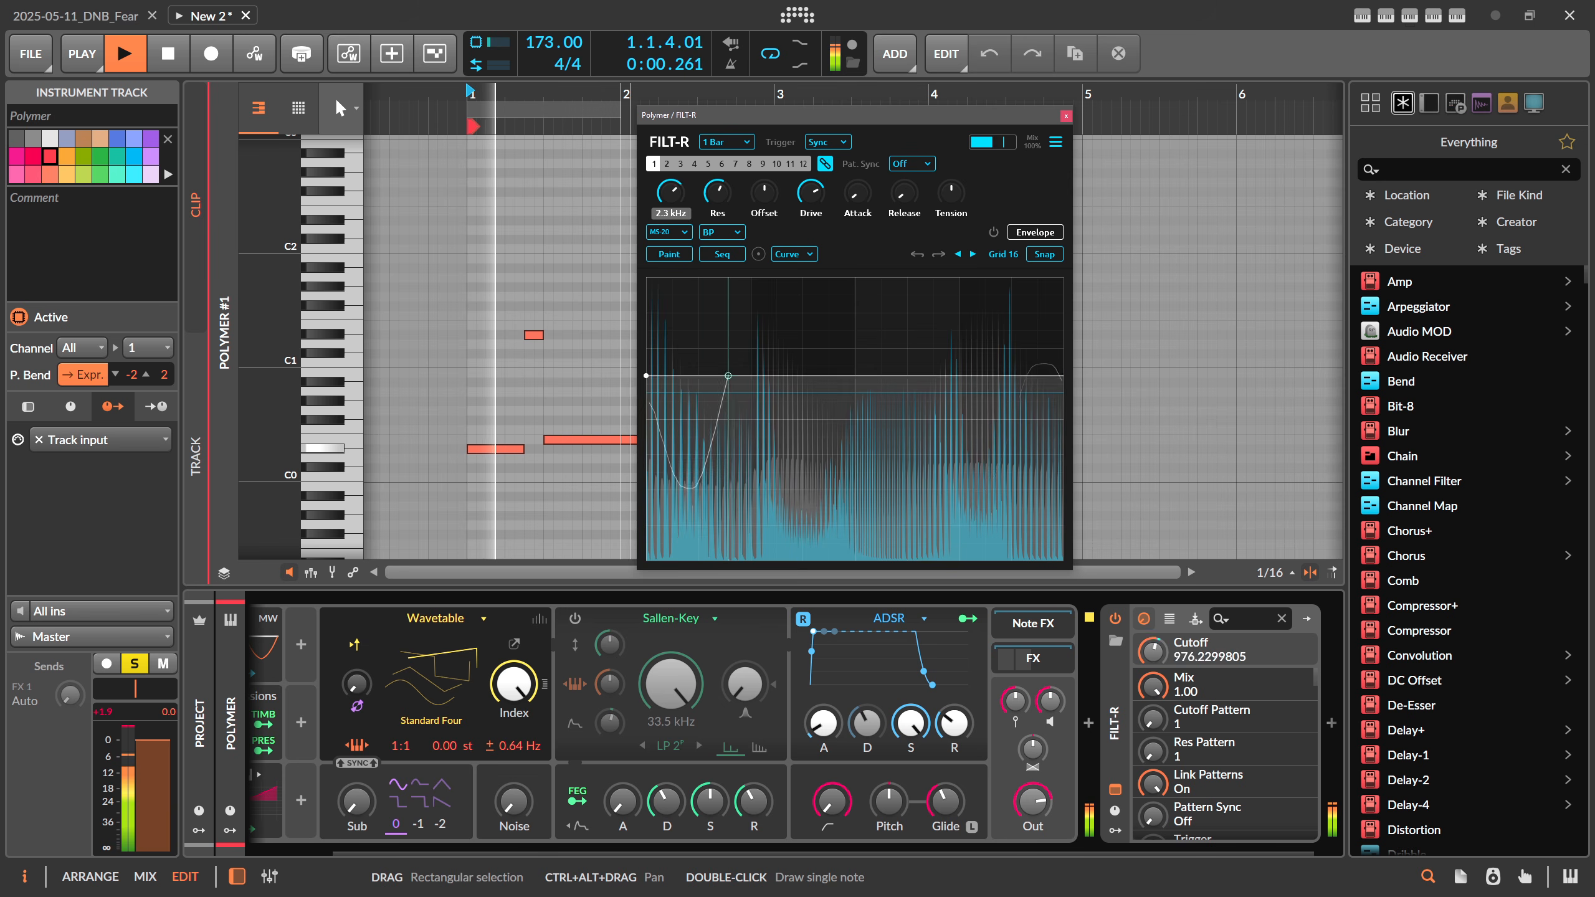
{"action": "key", "text": "space"}
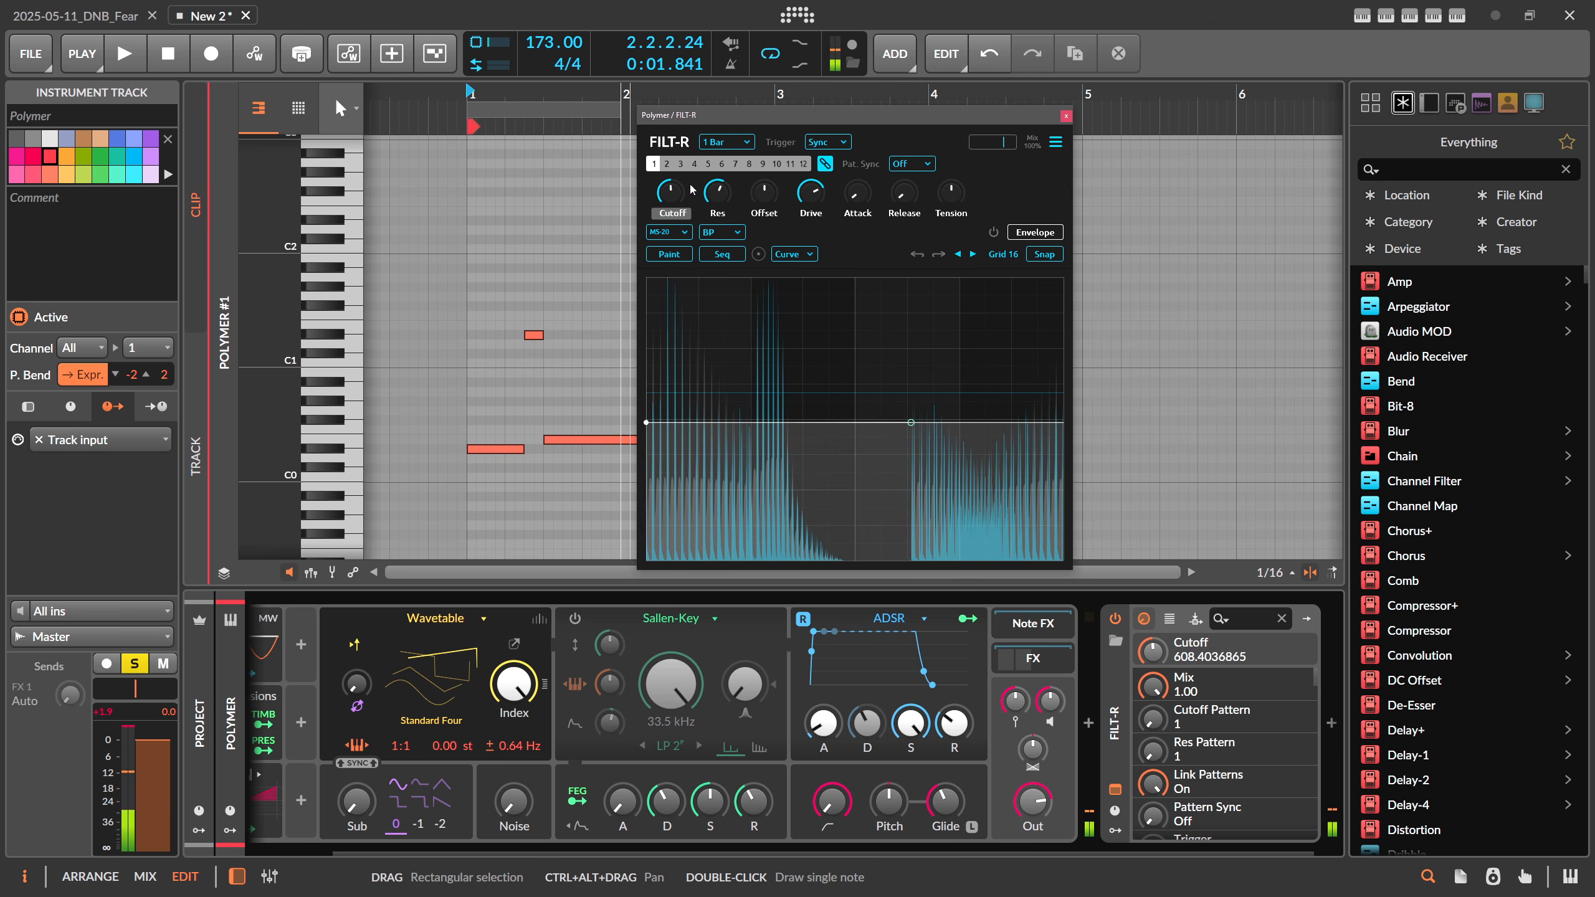
Set FILT-R's pattern length to 2 Bars and audition the clip with the whole note pattern in view
{"action": "left_click", "coordinate": [723, 146]}
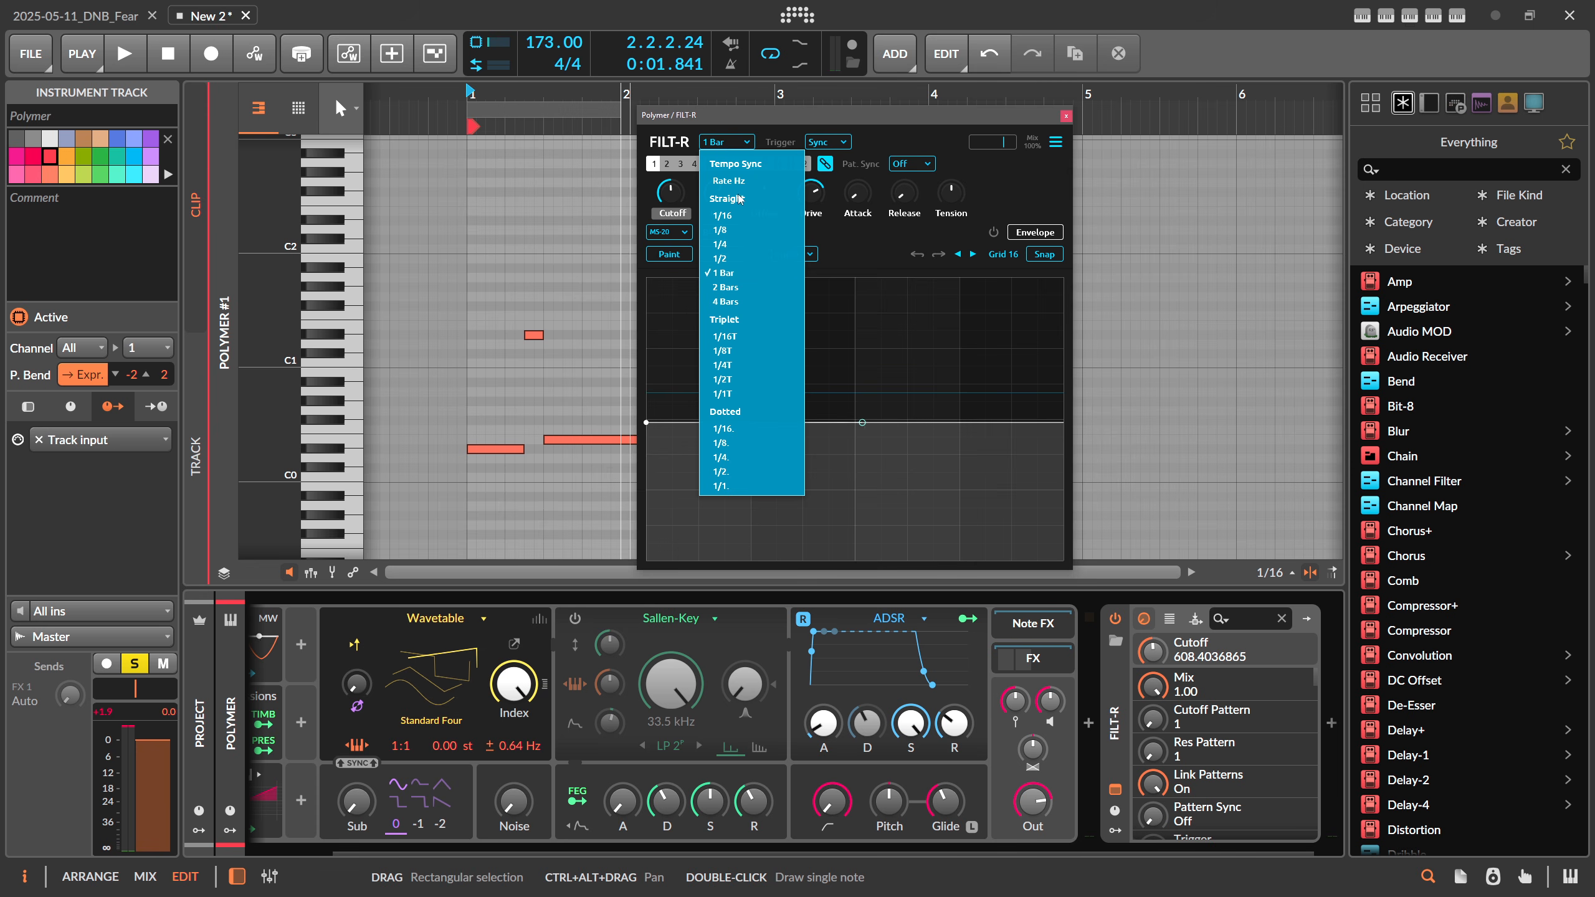
{"action": "left_click", "coordinate": [728, 287]}
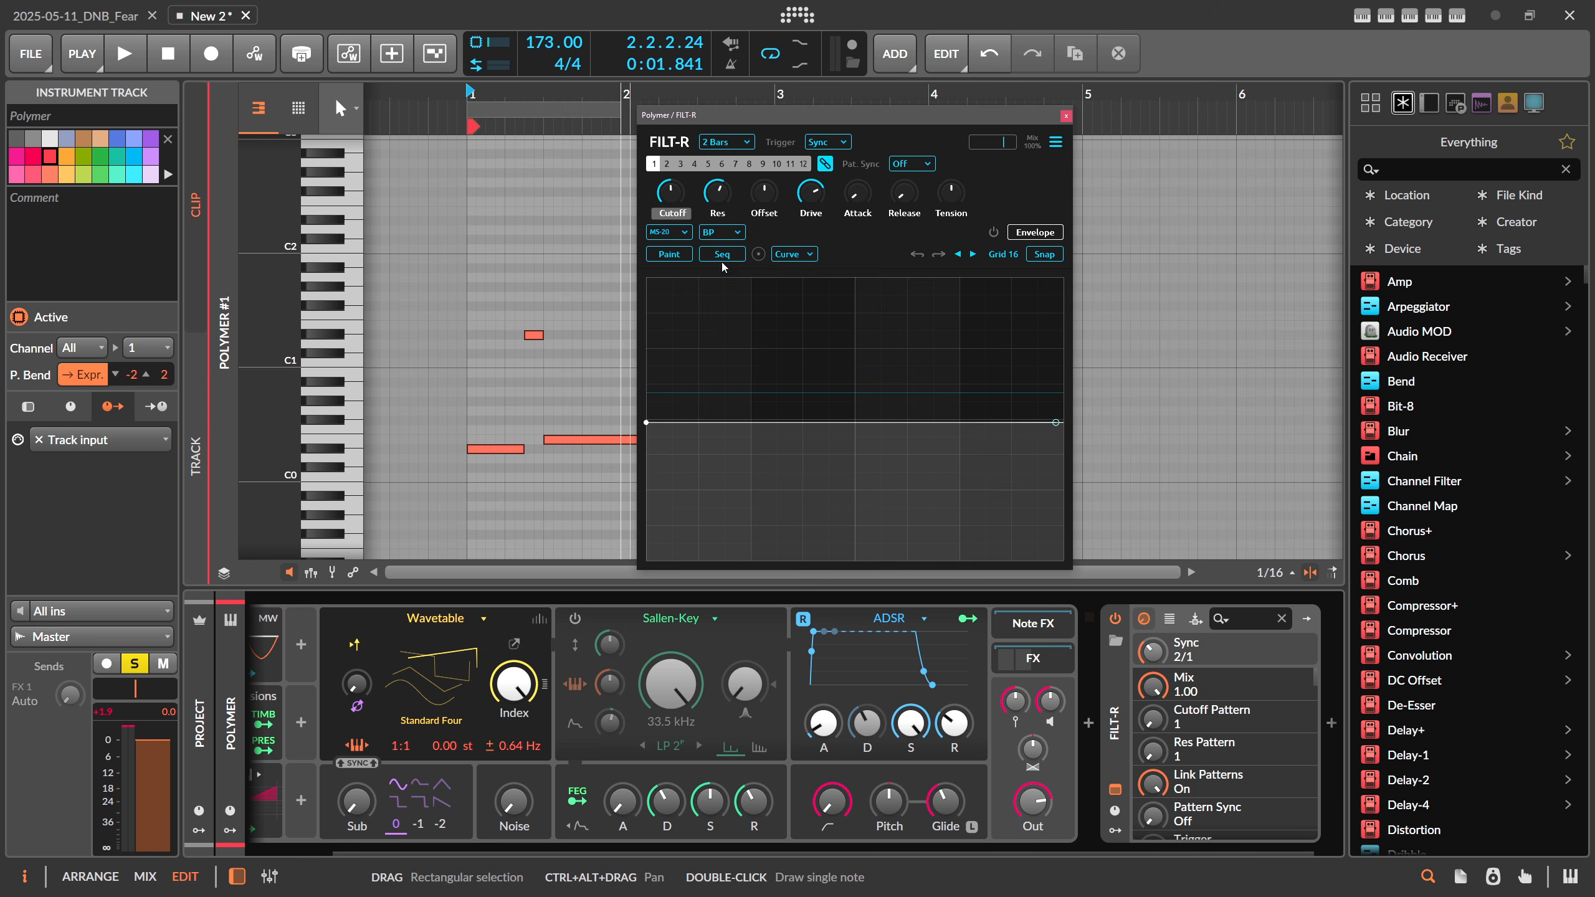
{"action": "left_click_drag", "start_coordinate": [725, 115], "coordinate": [782, 118]}
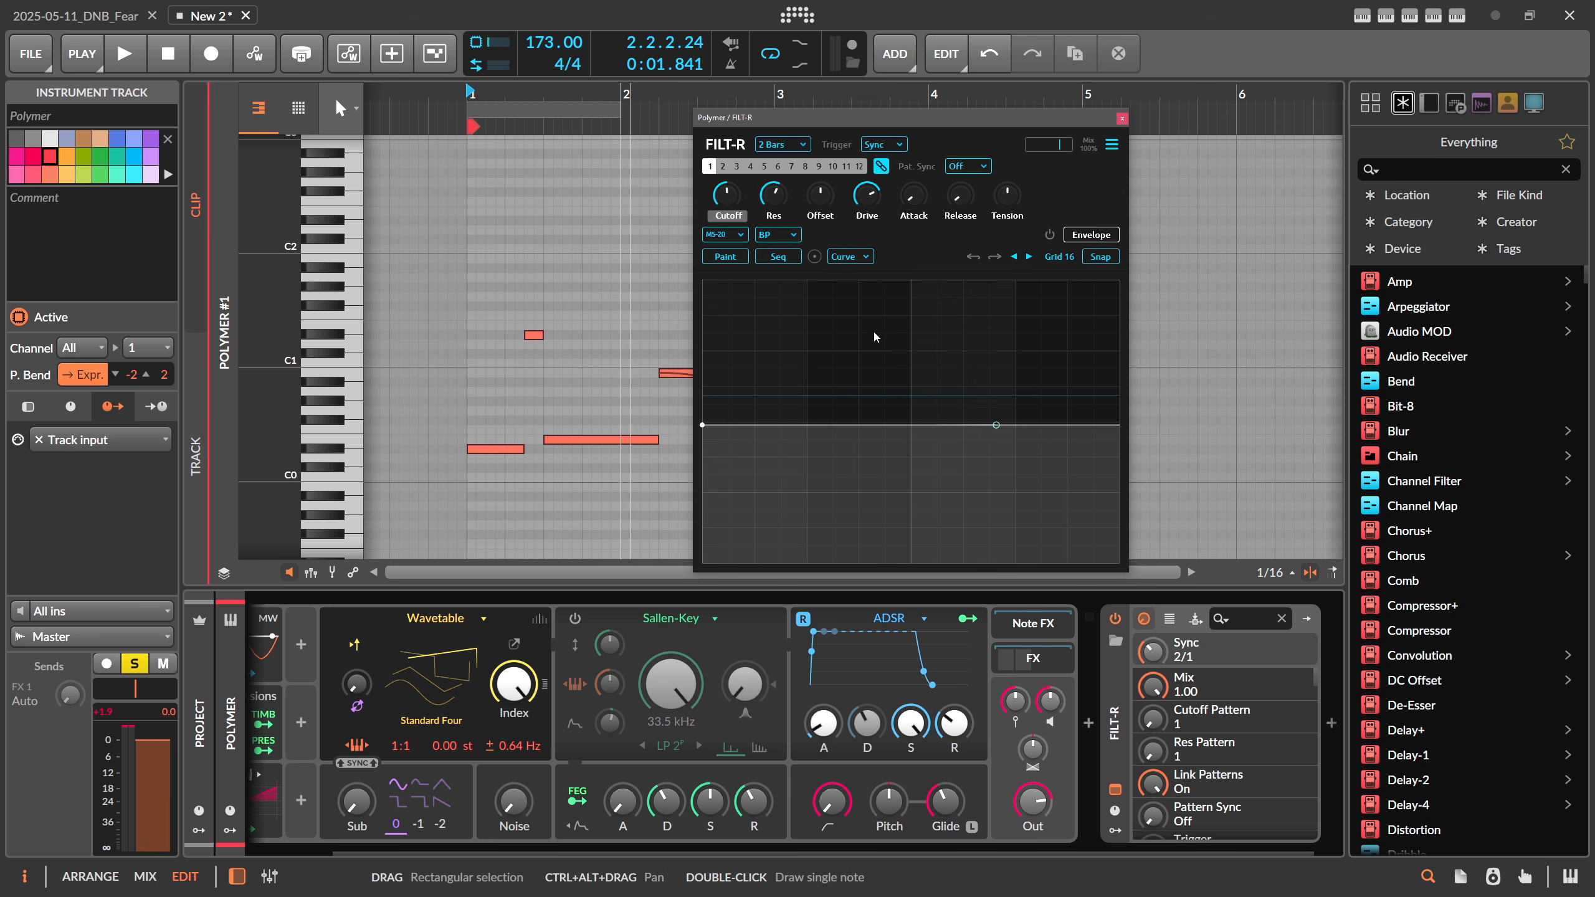
{"action": "left_click_drag", "start_coordinate": [509, 95], "coordinate": [444, 96]}
{"action": "key", "text": "space"}
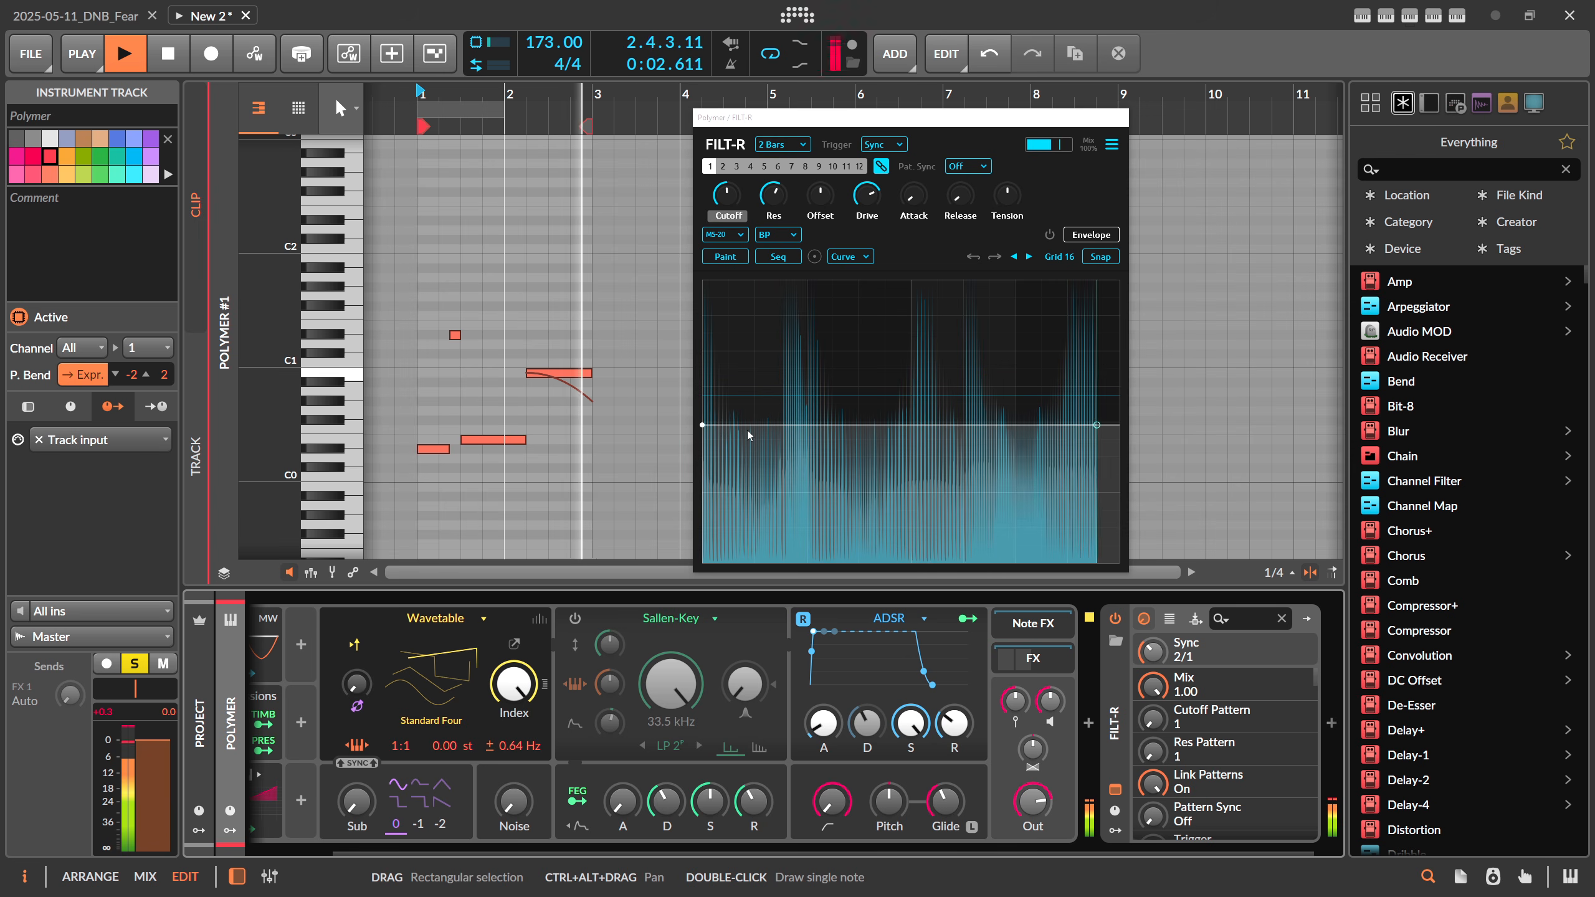
{"action": "key", "text": "space"}
Turn on Snap and shape a low point a quarter of the way through FILT-R's cutoff curve, restarting playback
{"action": "mouse_move", "coordinate": [792, 480]}
{"action": "left_mouse_down"}
{"action": "mouse_move", "coordinate": [824, 503]}
{"action": "mouse_move", "coordinate": [819, 488]}
{"action": "left_mouse_up"}
{"action": "key", "text": "space"}
{"action": "key", "text": "space"}
{"action": "left_click", "coordinate": [1098, 260]}
{"action": "key", "text": "space"}
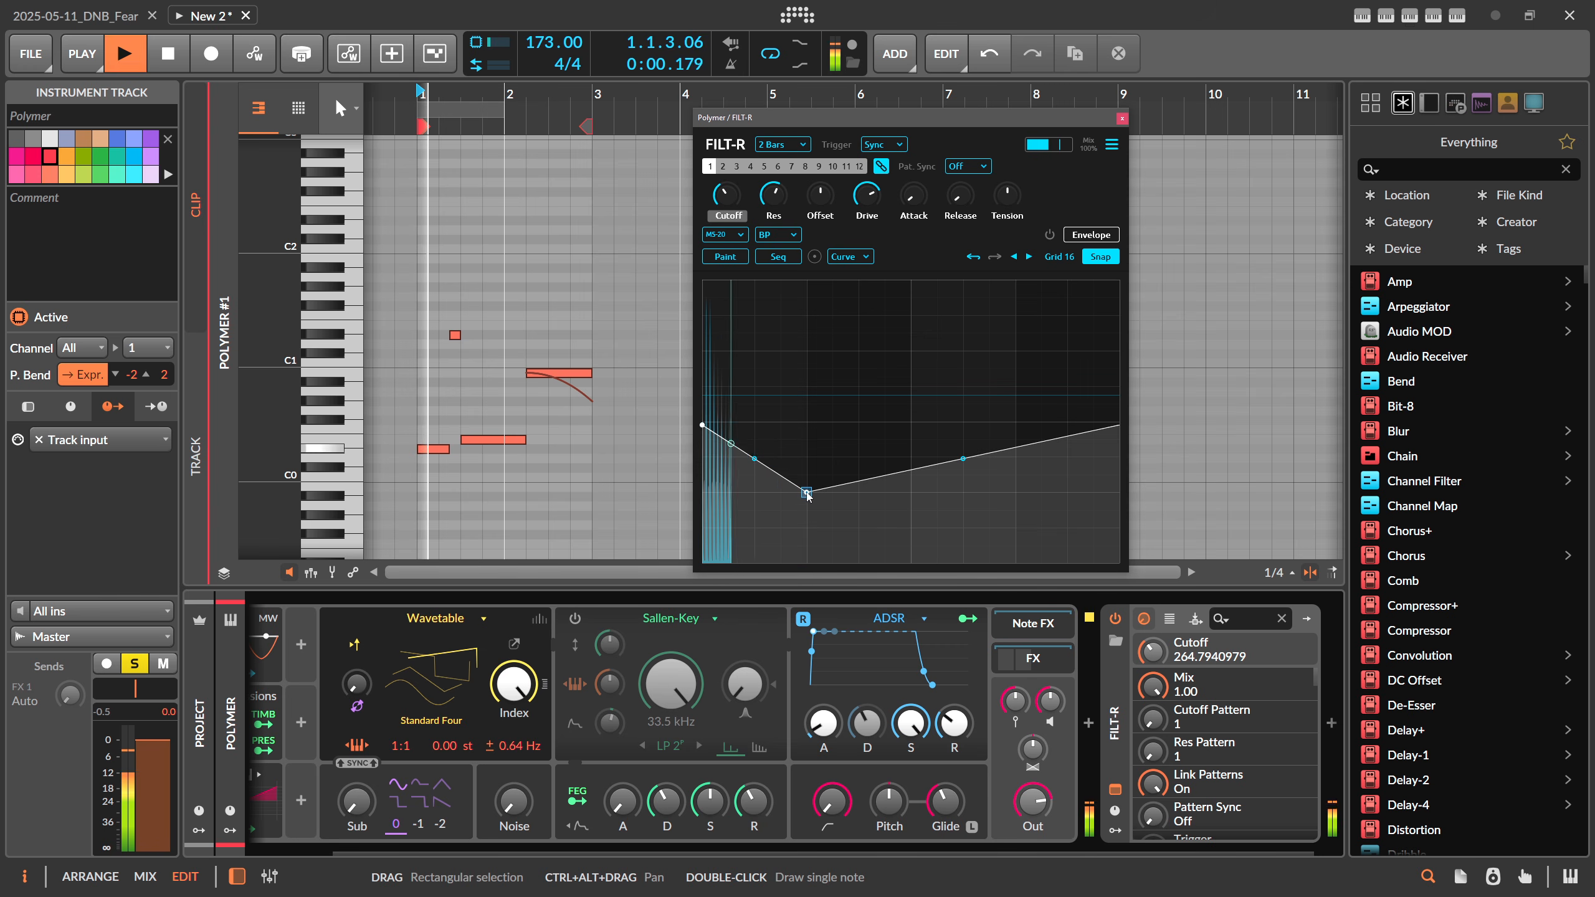
Add peaks at about 10/16 and 15/16 of the cutoff curve, with a dip between them at about 13/16
{"action": "double_click", "coordinate": [884, 404]}
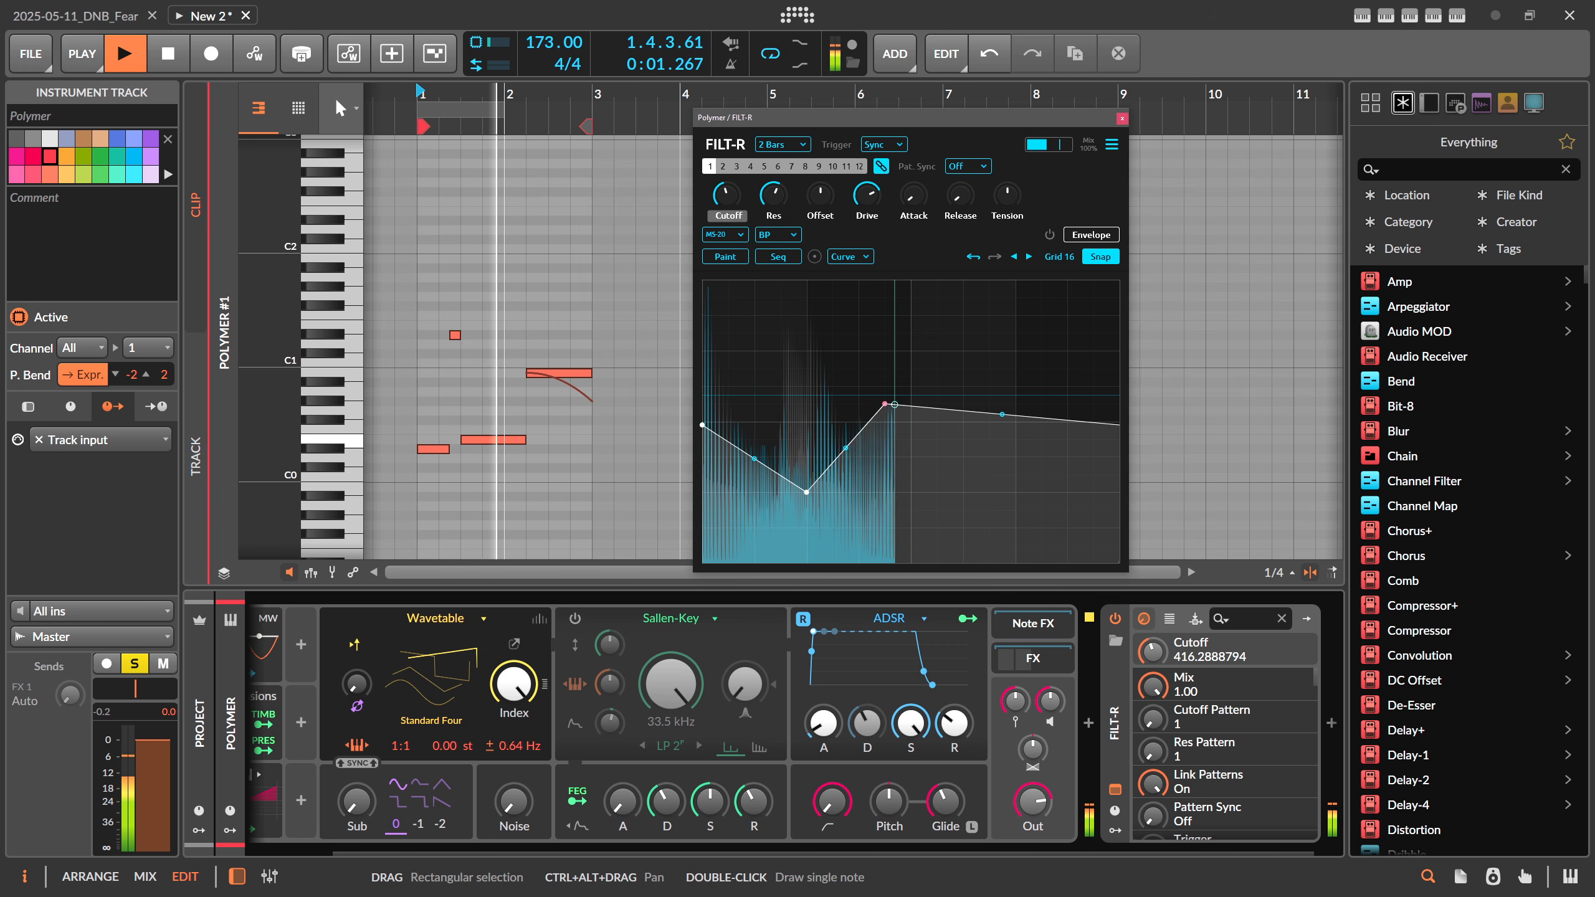
{"action": "left_click_drag", "start_coordinate": [885, 404], "coordinate": [1015, 386]}
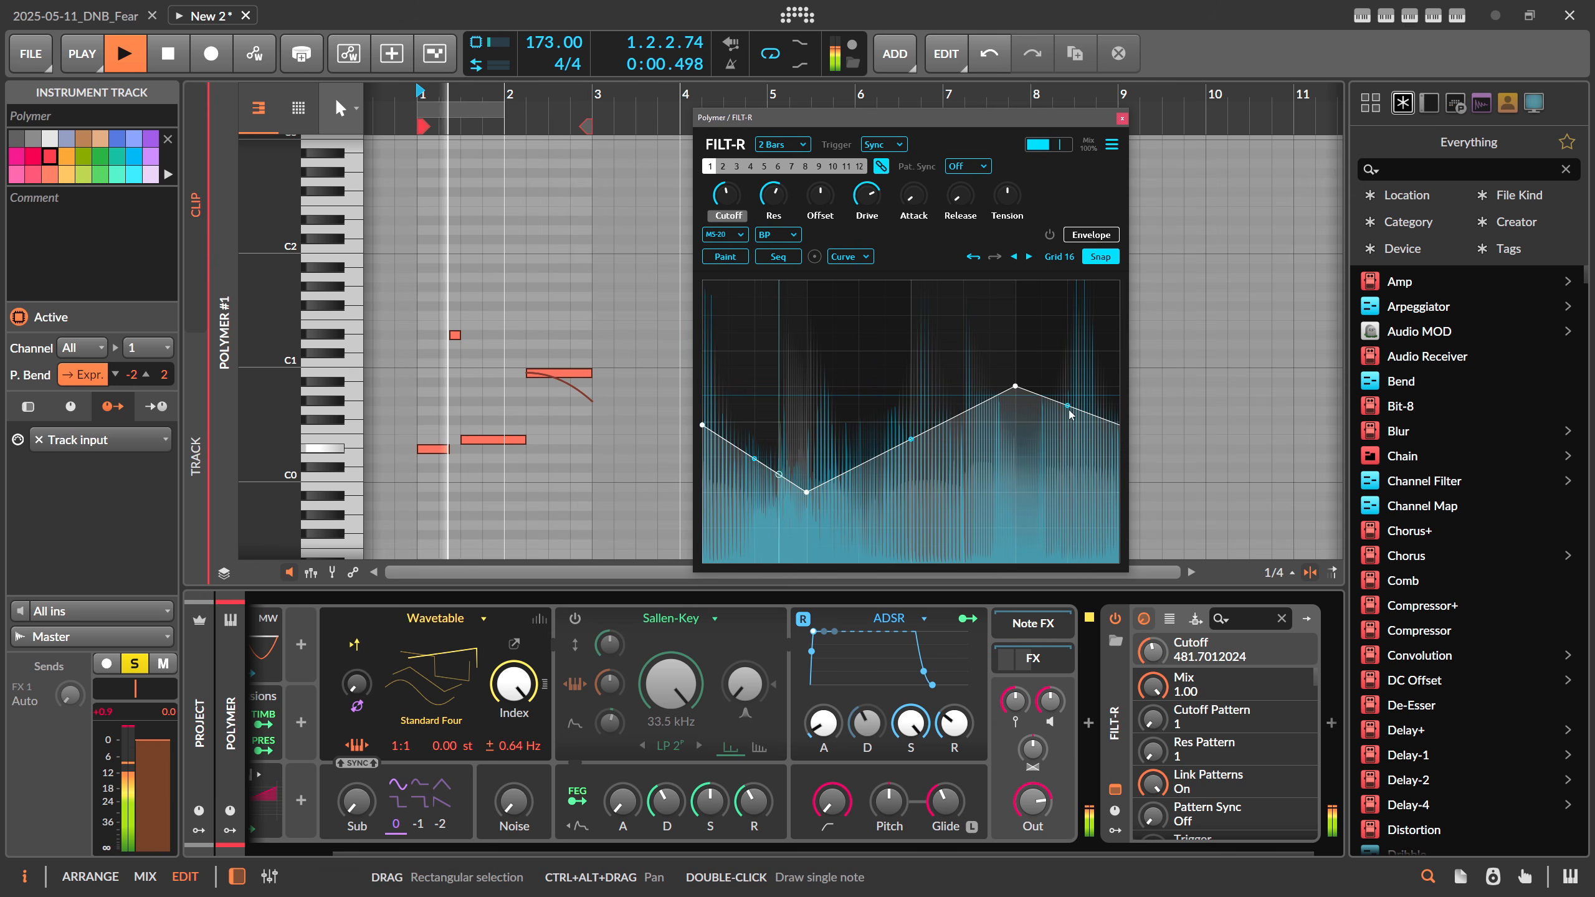
{"action": "double_click", "coordinate": [1100, 372]}
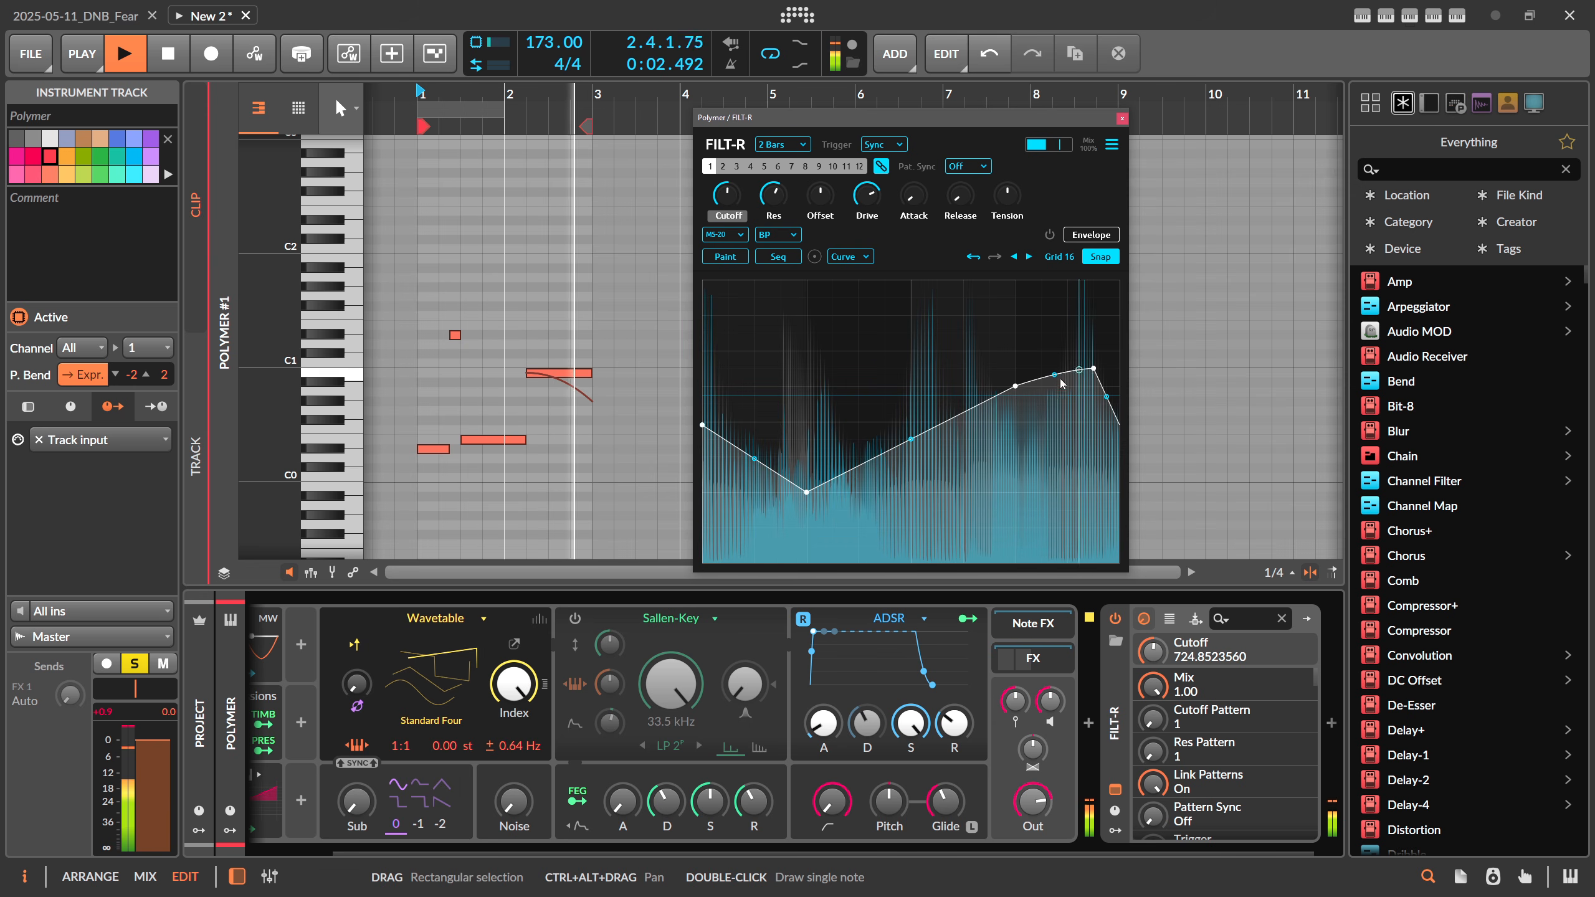
{"action": "left_click_drag", "start_coordinate": [1015, 386], "coordinate": [963, 368]}
{"action": "double_click", "coordinate": [1038, 457]}
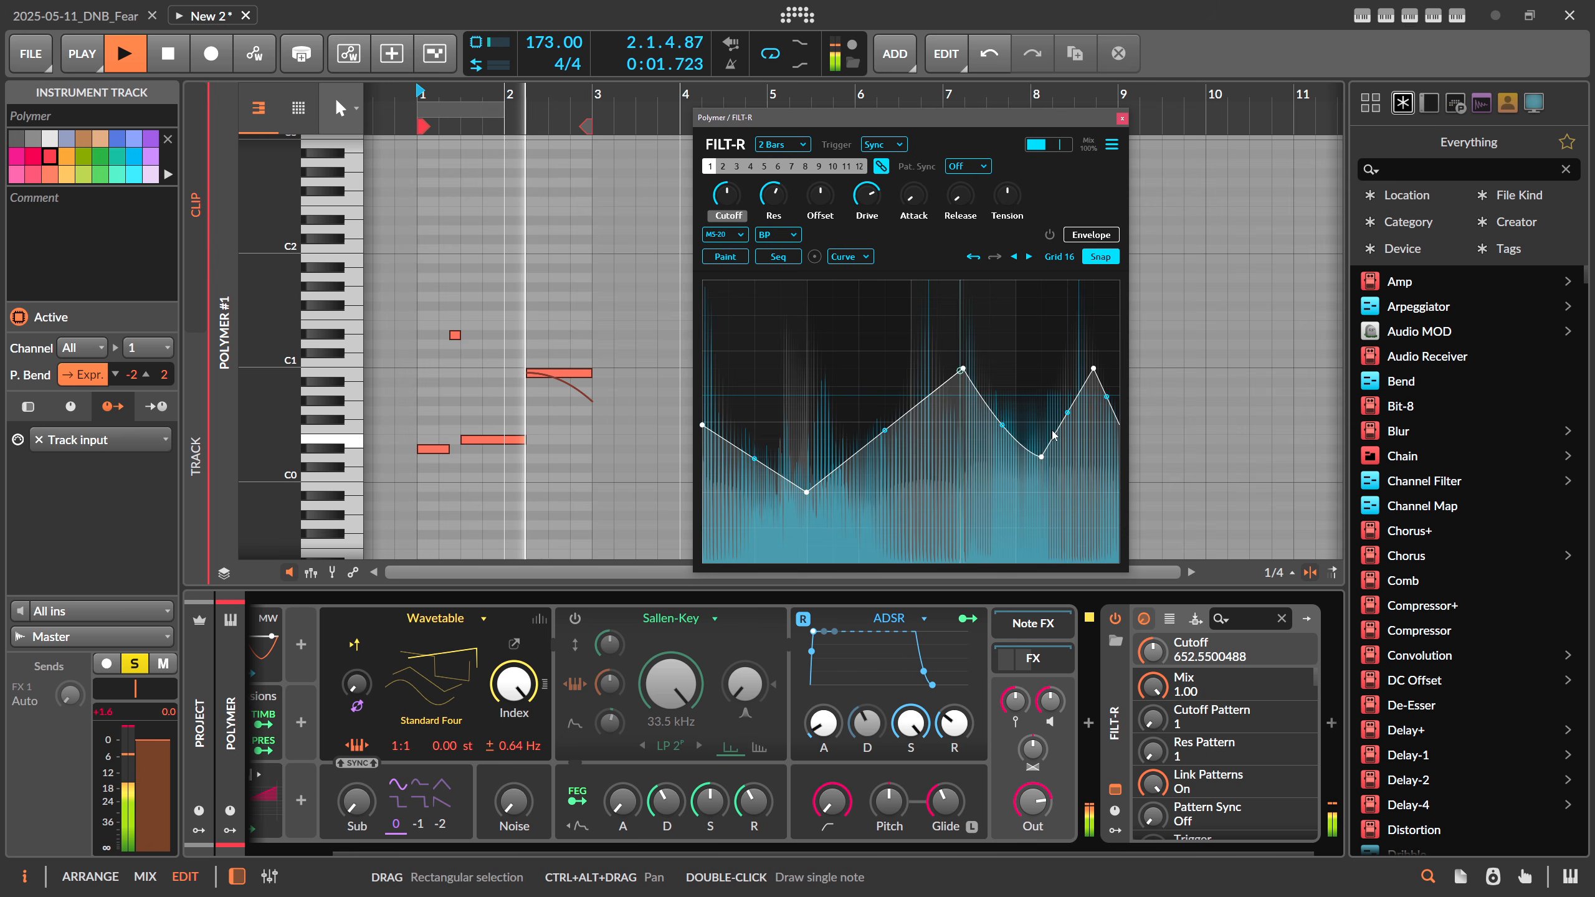
Move the cutoff curve's late dip to 12/16 and stop playback
{"action": "left_click_drag", "start_coordinate": [1042, 457], "coordinate": [989, 416]}
{"action": "key", "text": "space"}
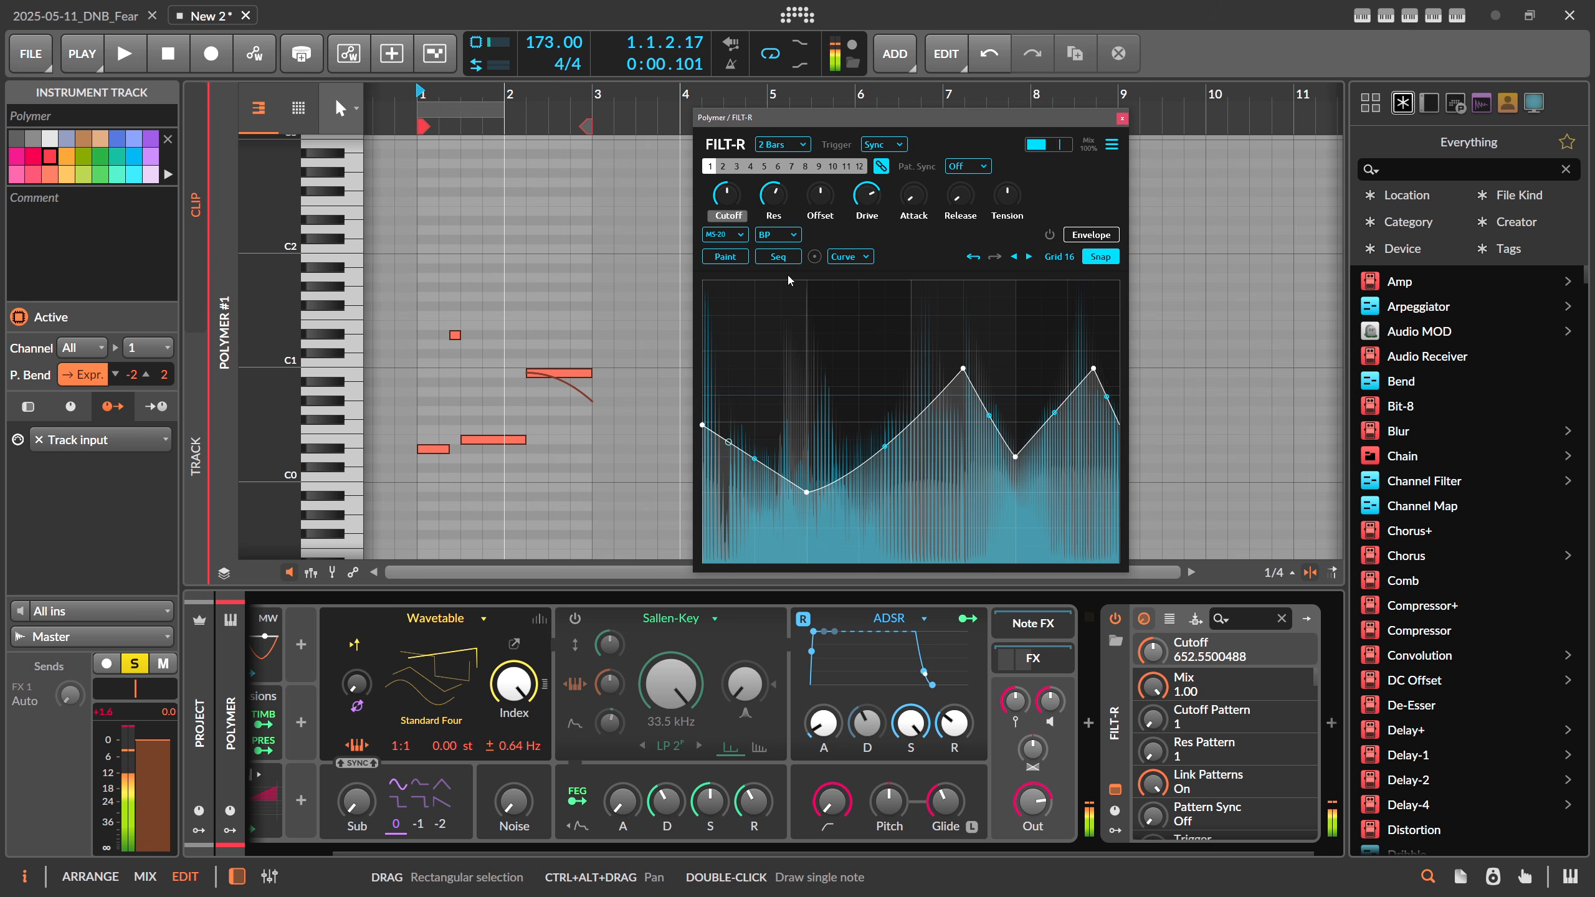
Shape FILT-R's resonance curve from a low start up to a peak at about 13/16, auditioning the clip
{"action": "left_click", "coordinate": [774, 215]}
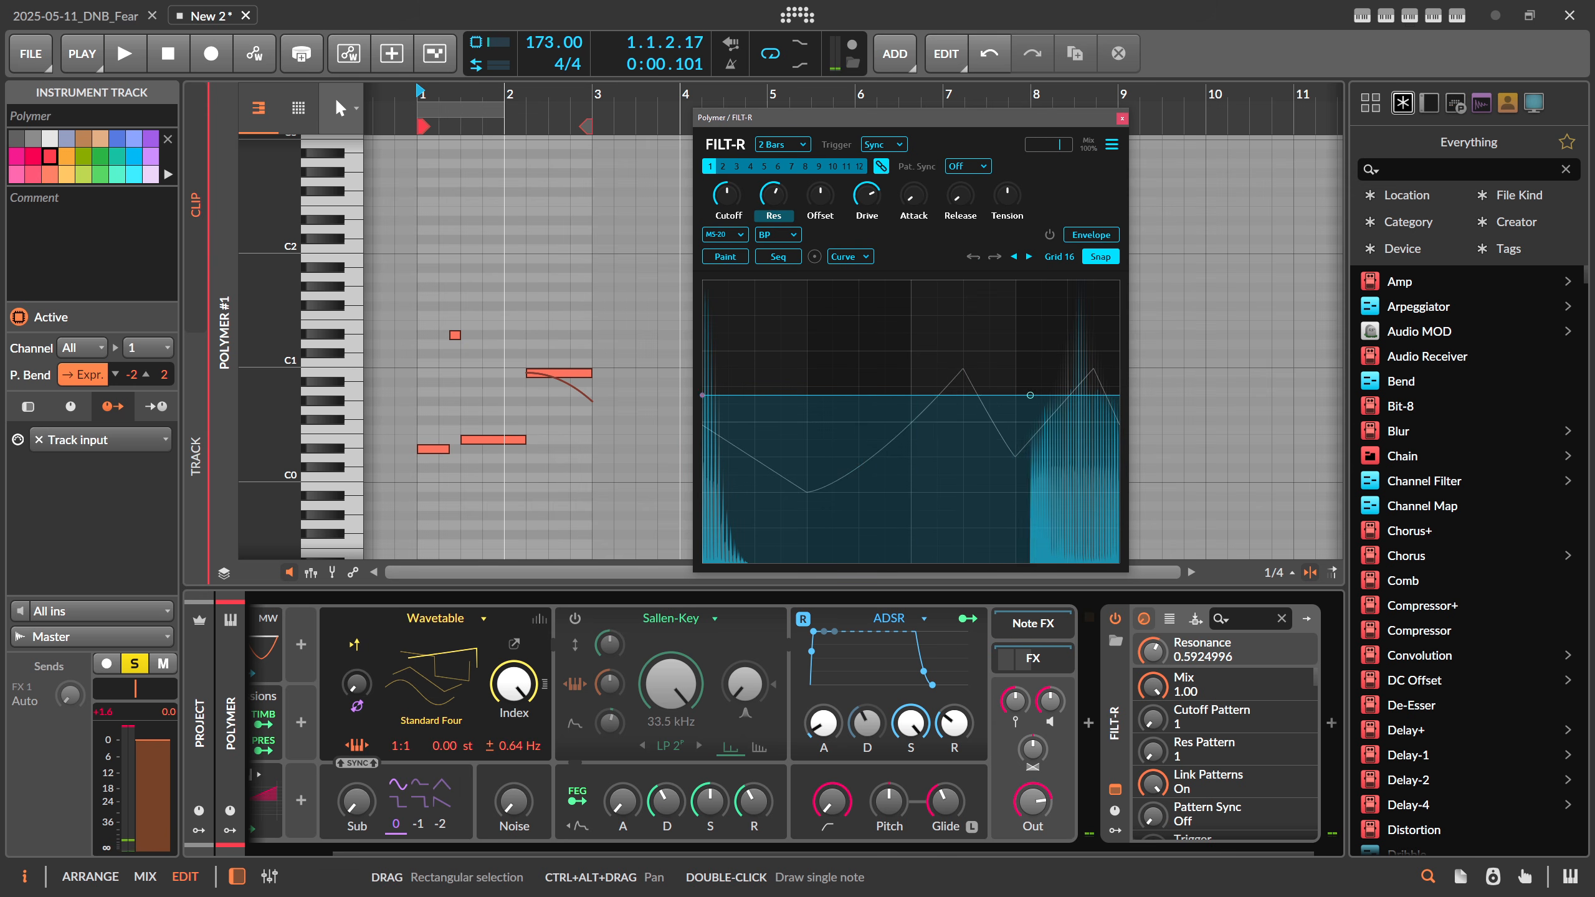
{"action": "left_click_drag", "start_coordinate": [703, 395], "coordinate": [703, 510]}
{"action": "key", "text": "space"}
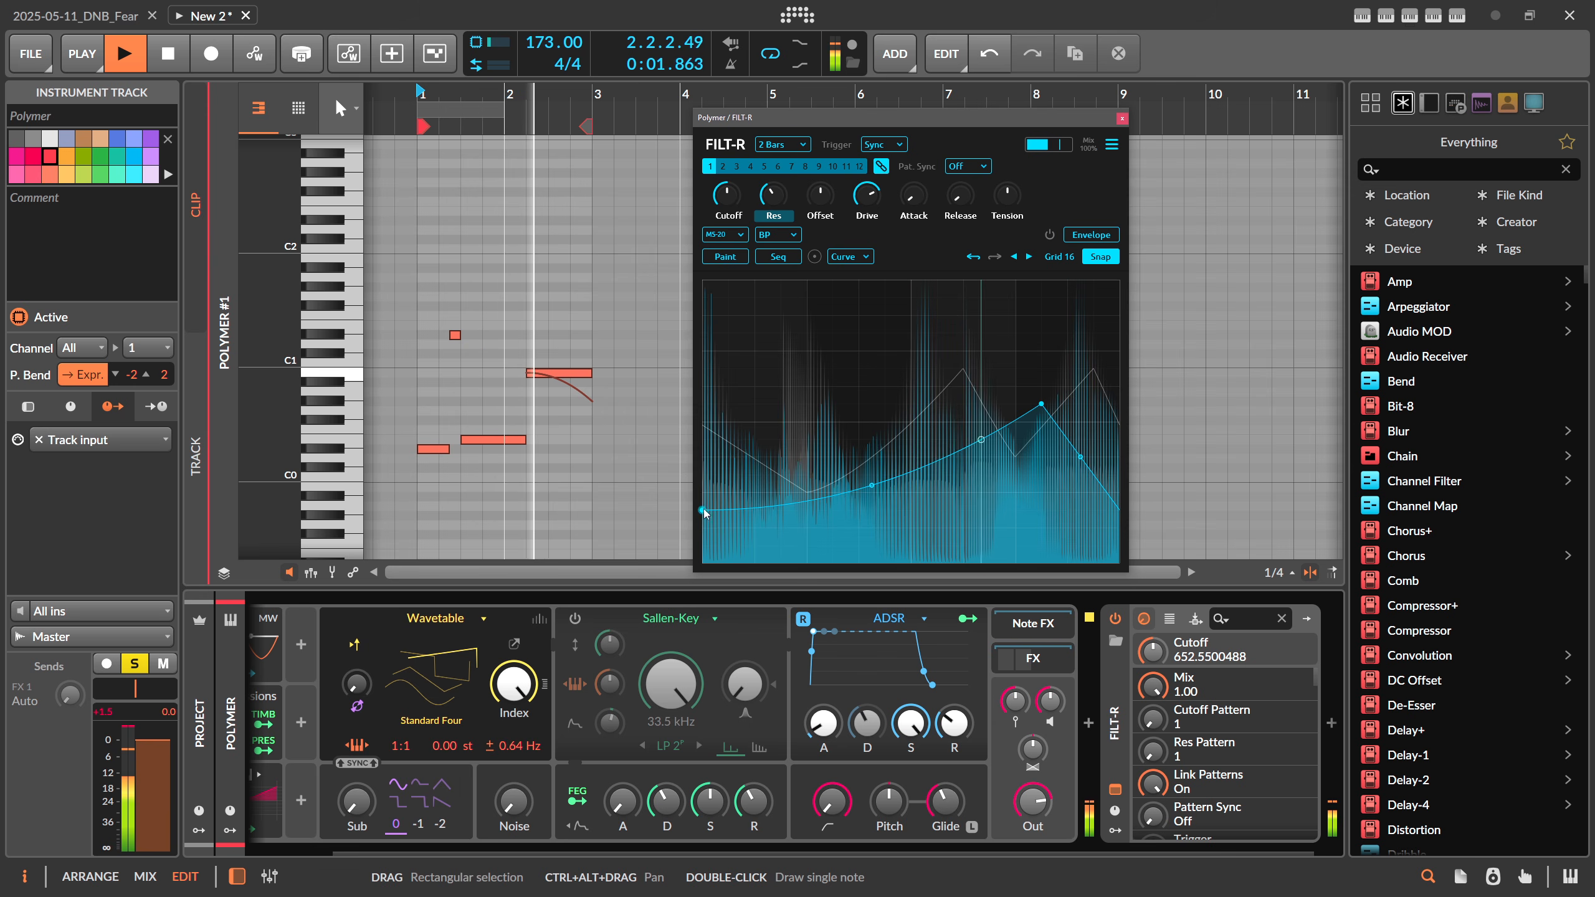
{"action": "left_click_drag", "start_coordinate": [703, 509], "coordinate": [704, 493]}
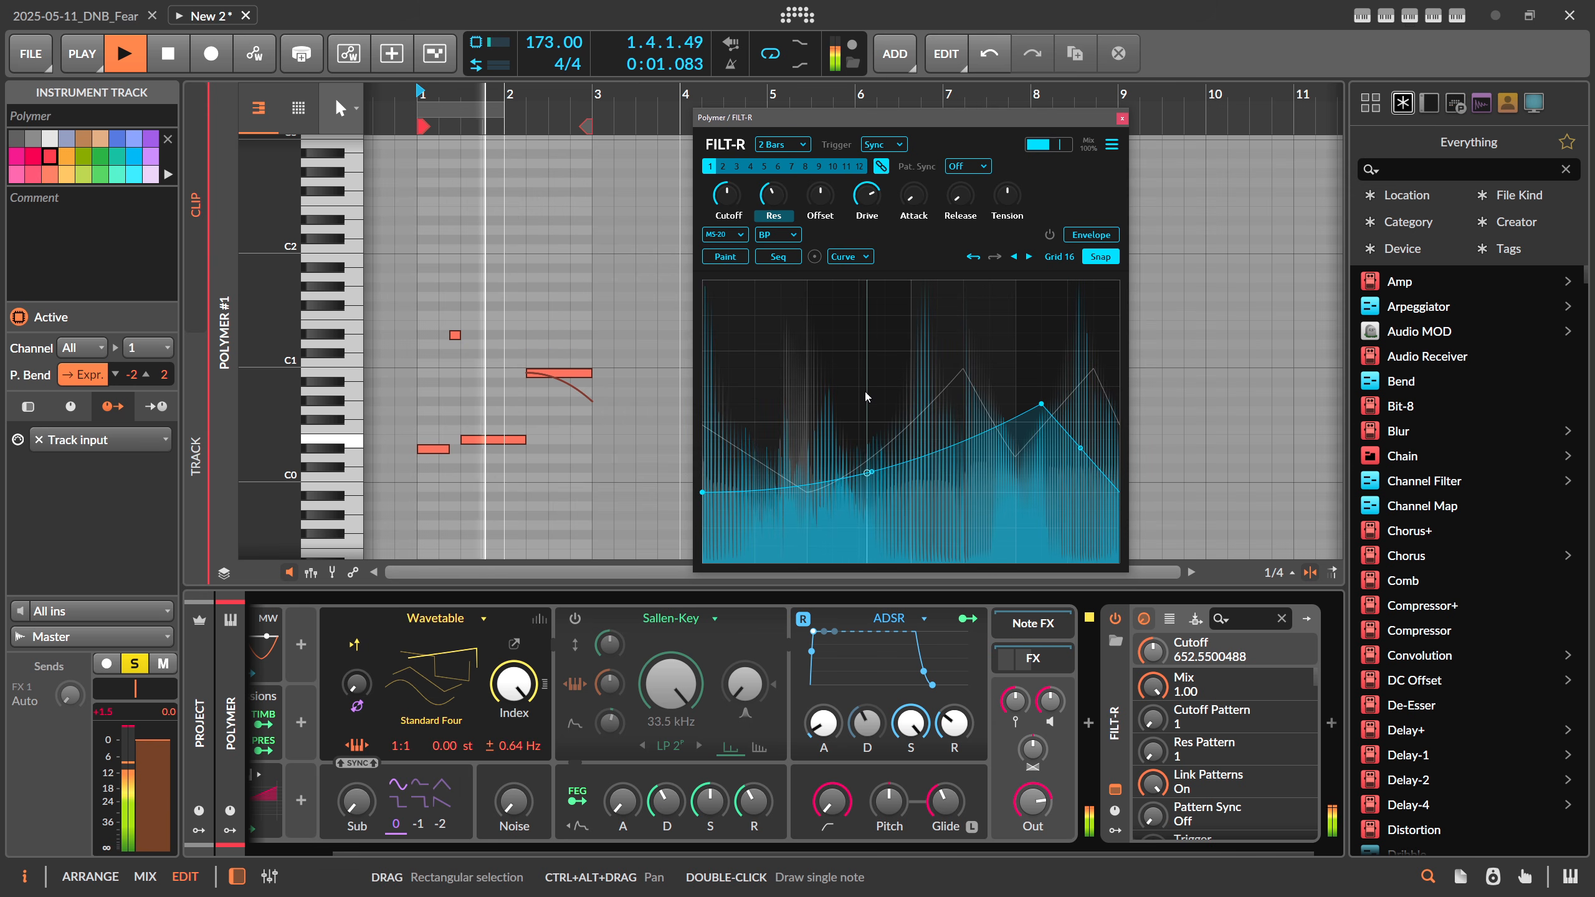
{"action": "left_click_drag", "start_coordinate": [1042, 404], "coordinate": [1043, 386]}
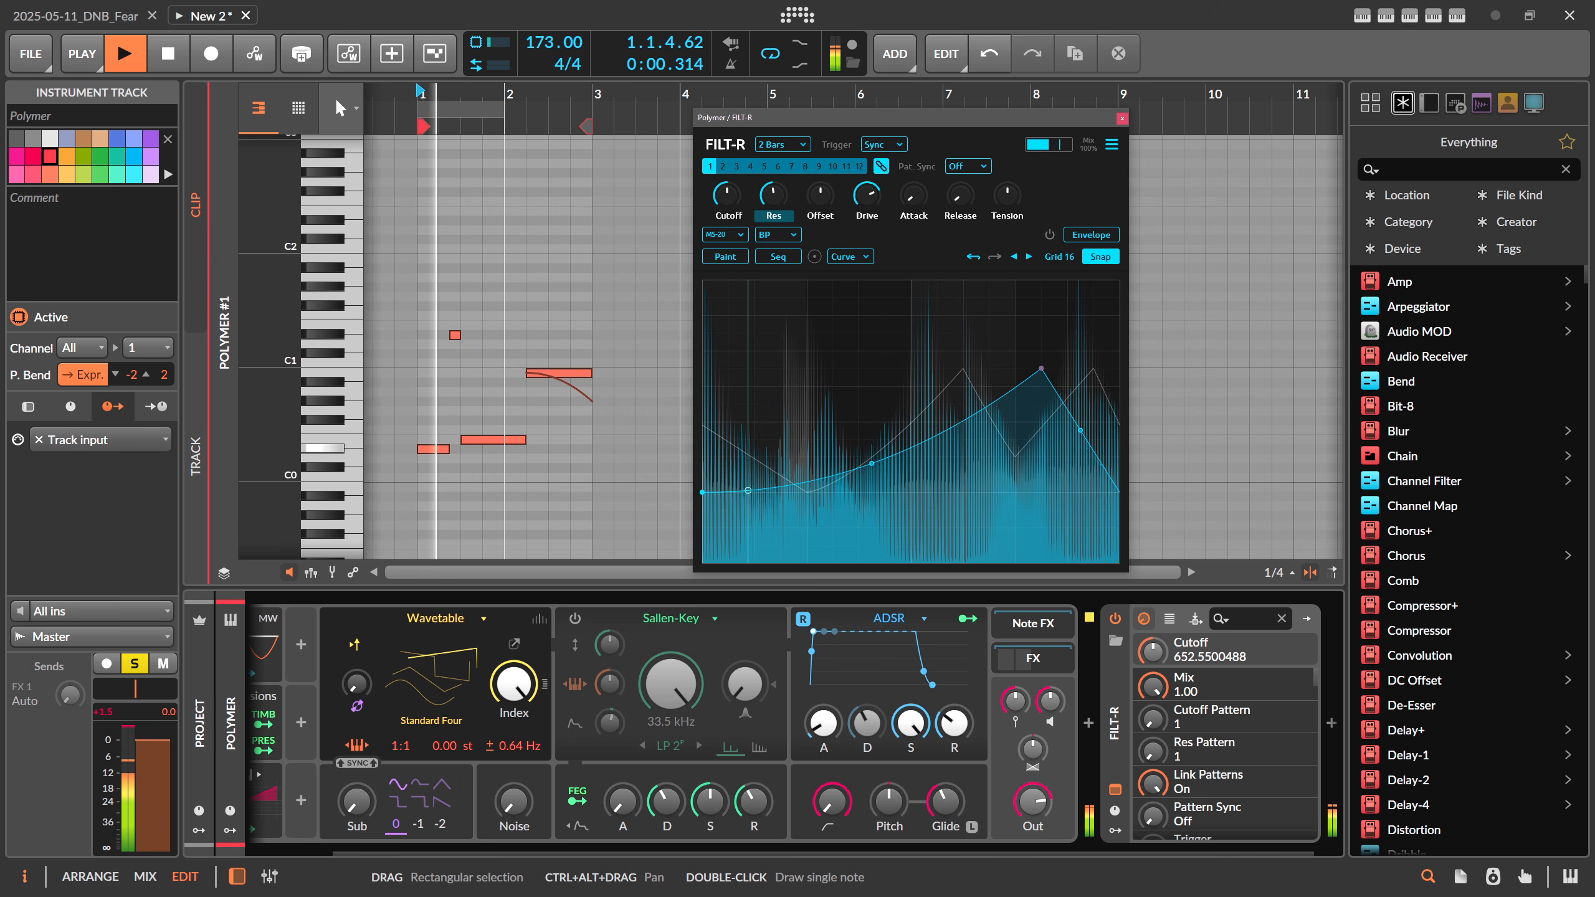
{"action": "key", "text": "space"}
Raise the peaks and dip in the second half of the cutoff curve and set the cutoff offset to 0.28
{"action": "left_click", "coordinate": [734, 216]}
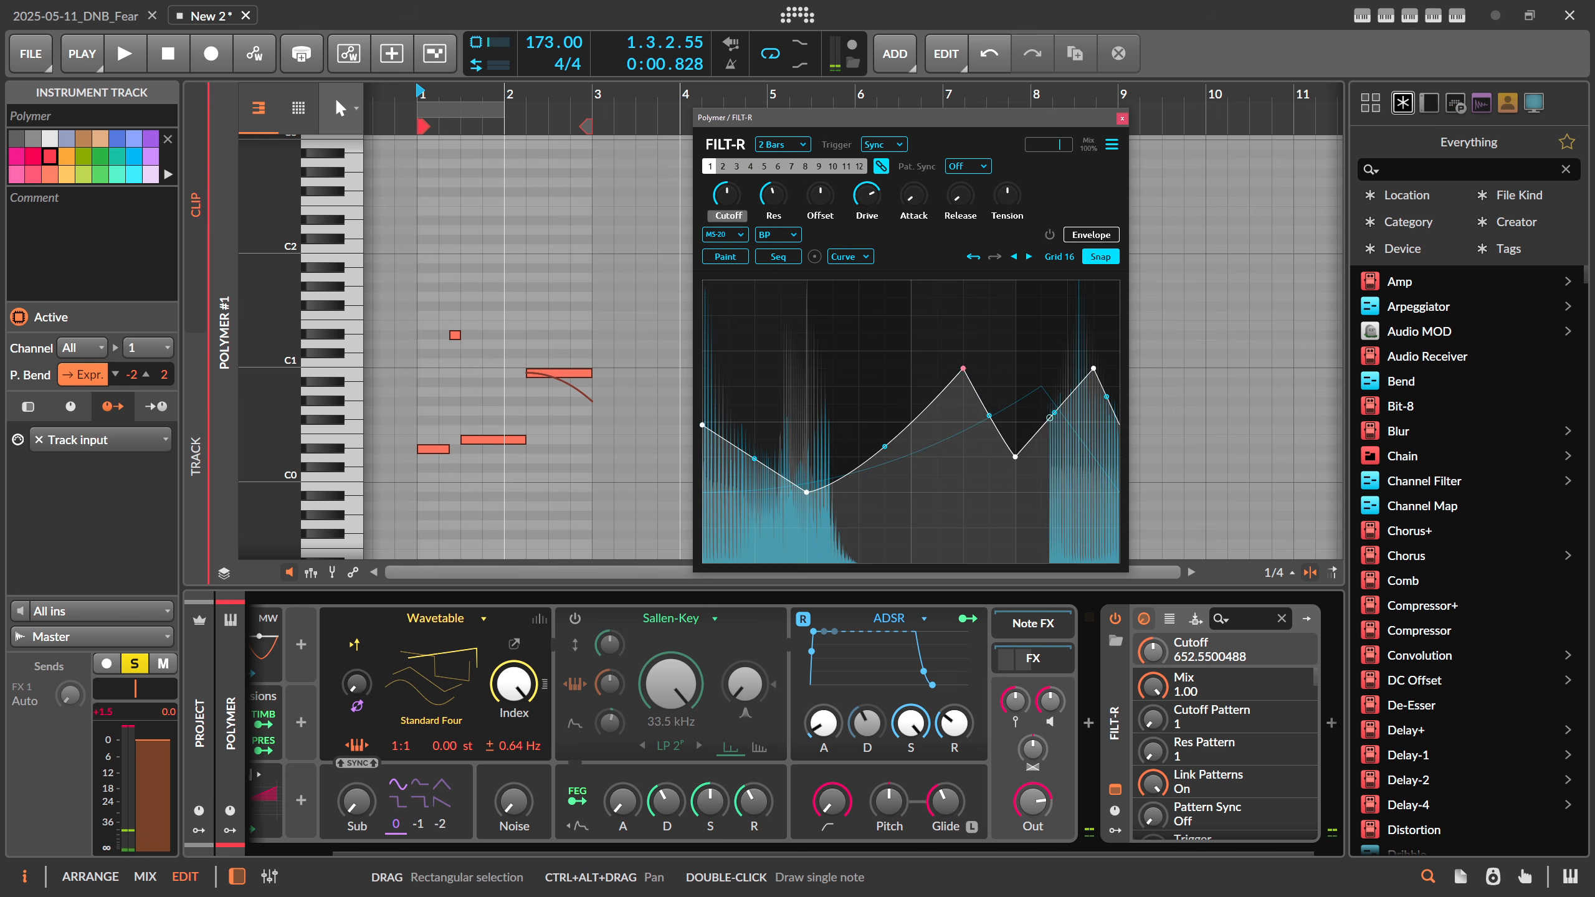
{"action": "key", "text": "space"}
{"action": "left_click_drag", "start_coordinate": [1094, 369], "coordinate": [1094, 315]}
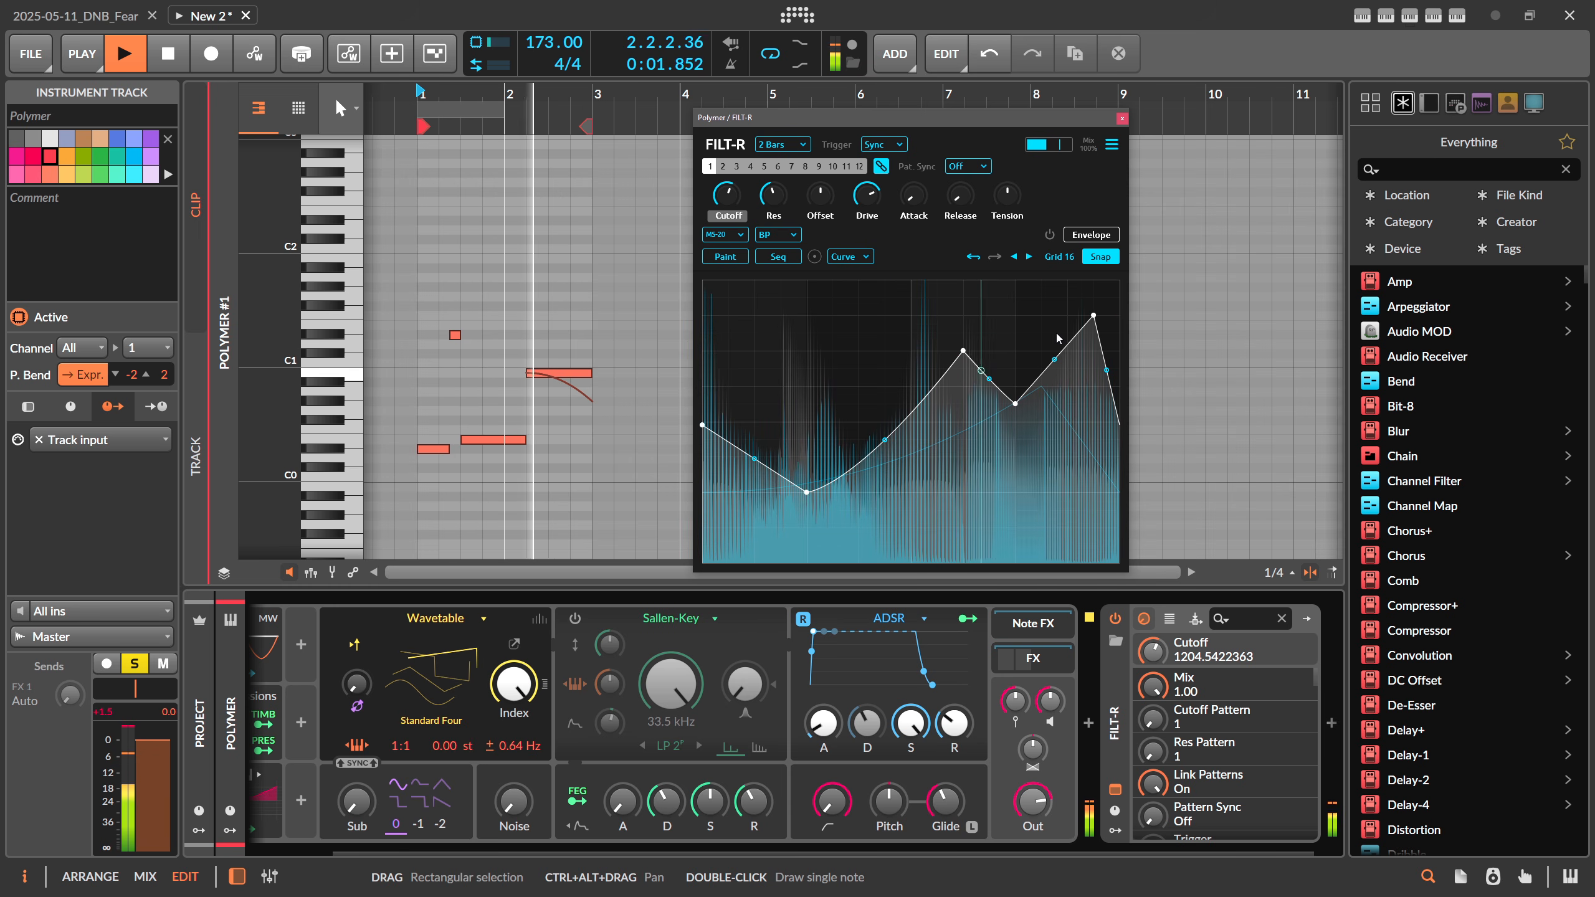
{"action": "key", "text": "space"}
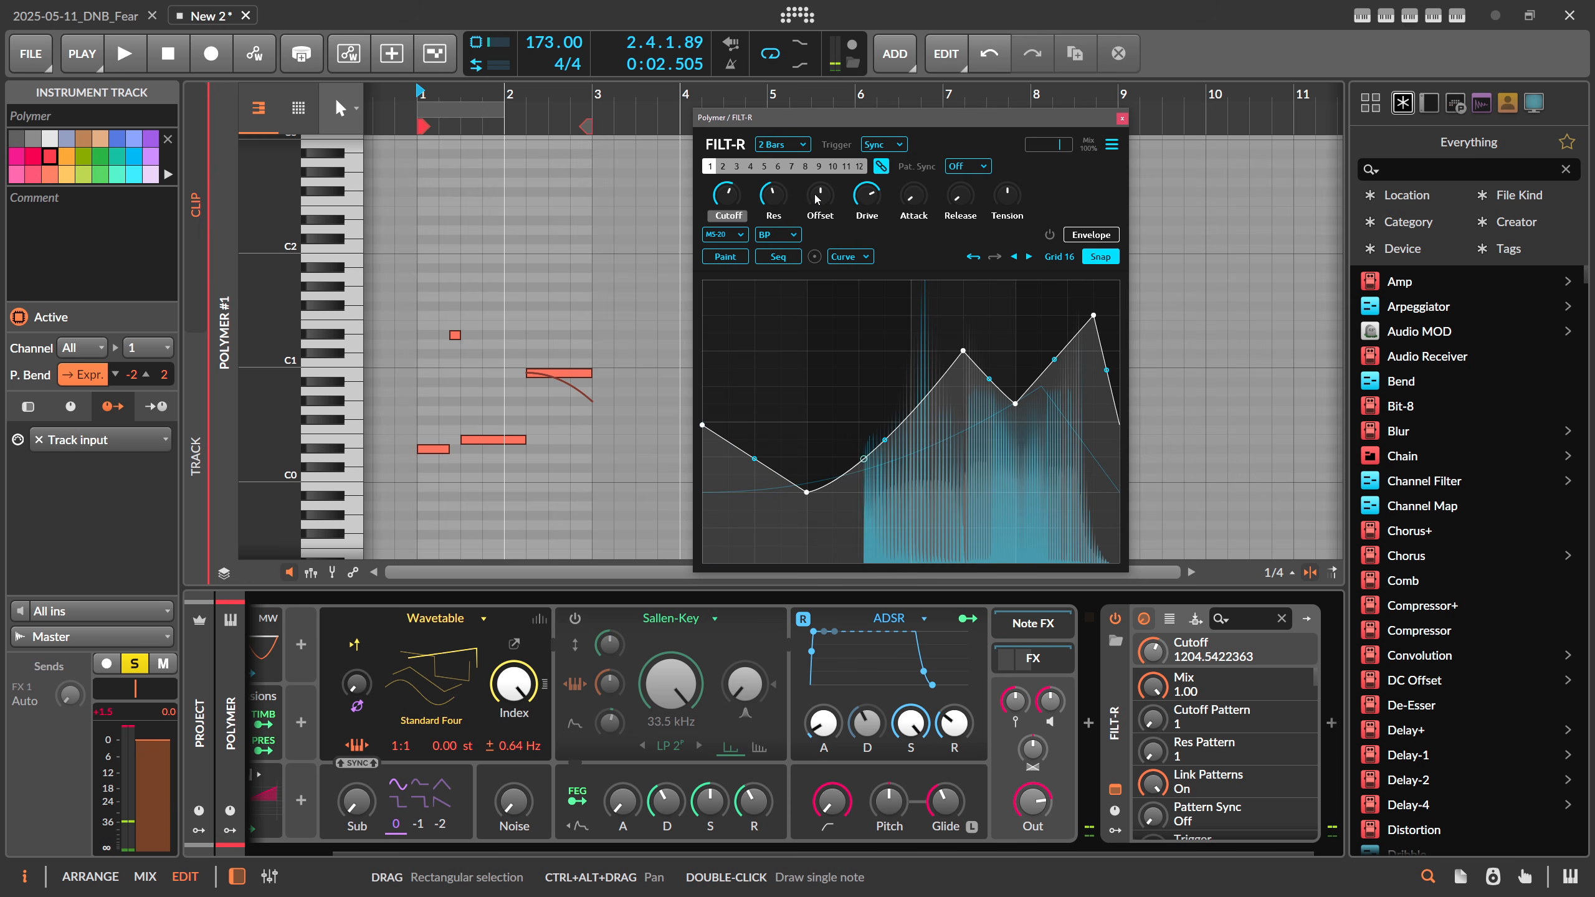
{"action": "left_click_drag", "start_coordinate": [823, 207], "coordinate": [823, 181]}
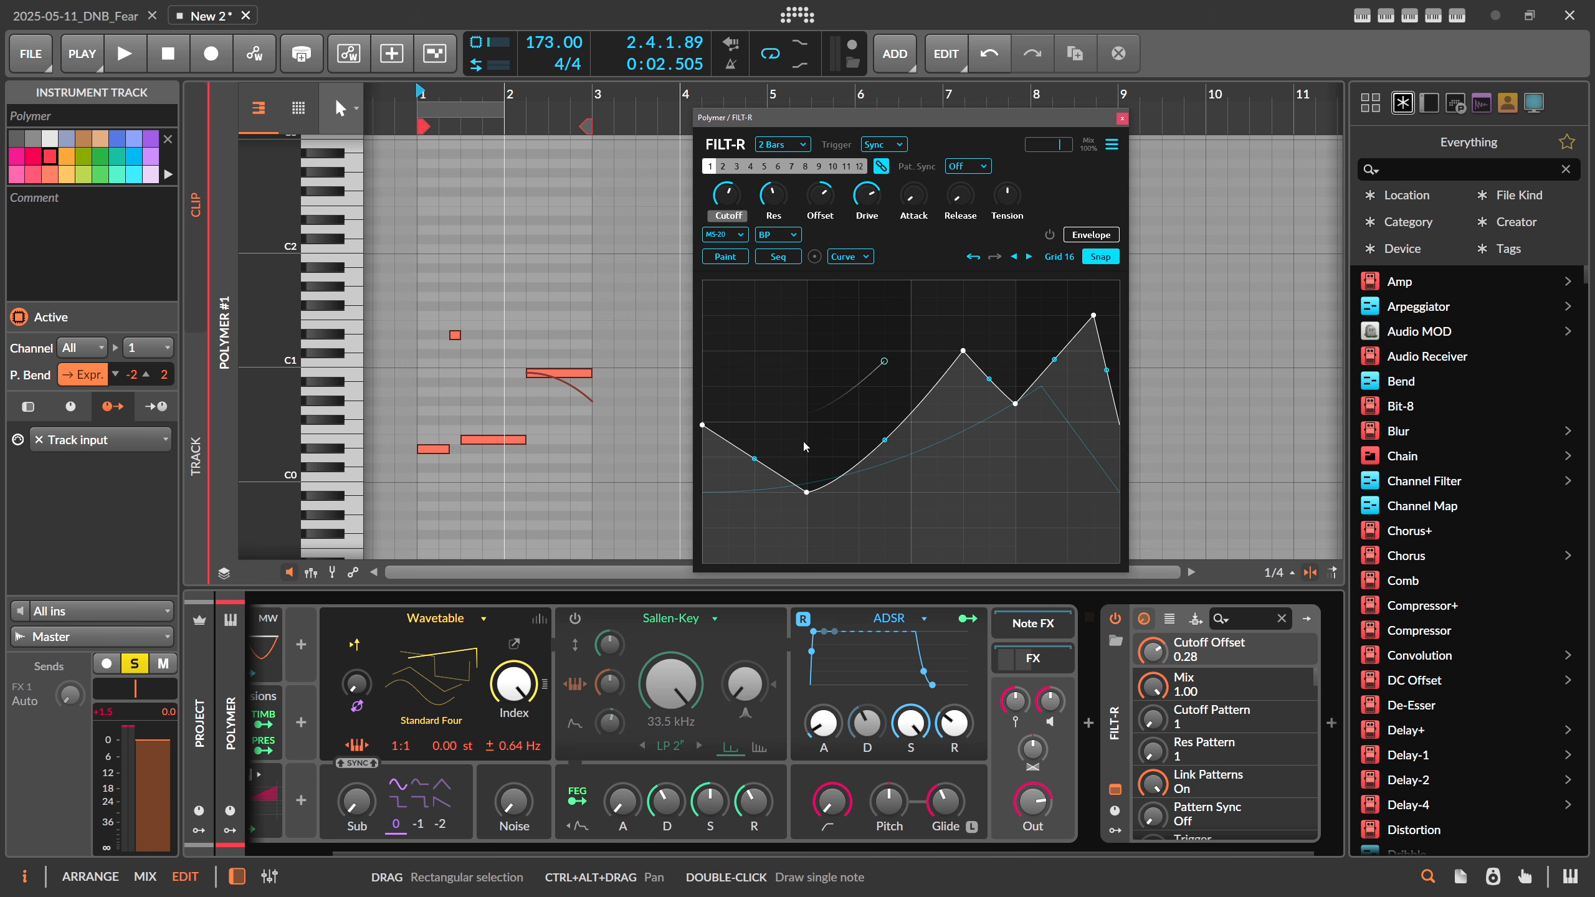
In pattern 2, draw a cutoff curve that falls to zero at 4/16, jumps to maximum there, and falls to zero again at 13/16
{"action": "left_click", "coordinate": [723, 167]}
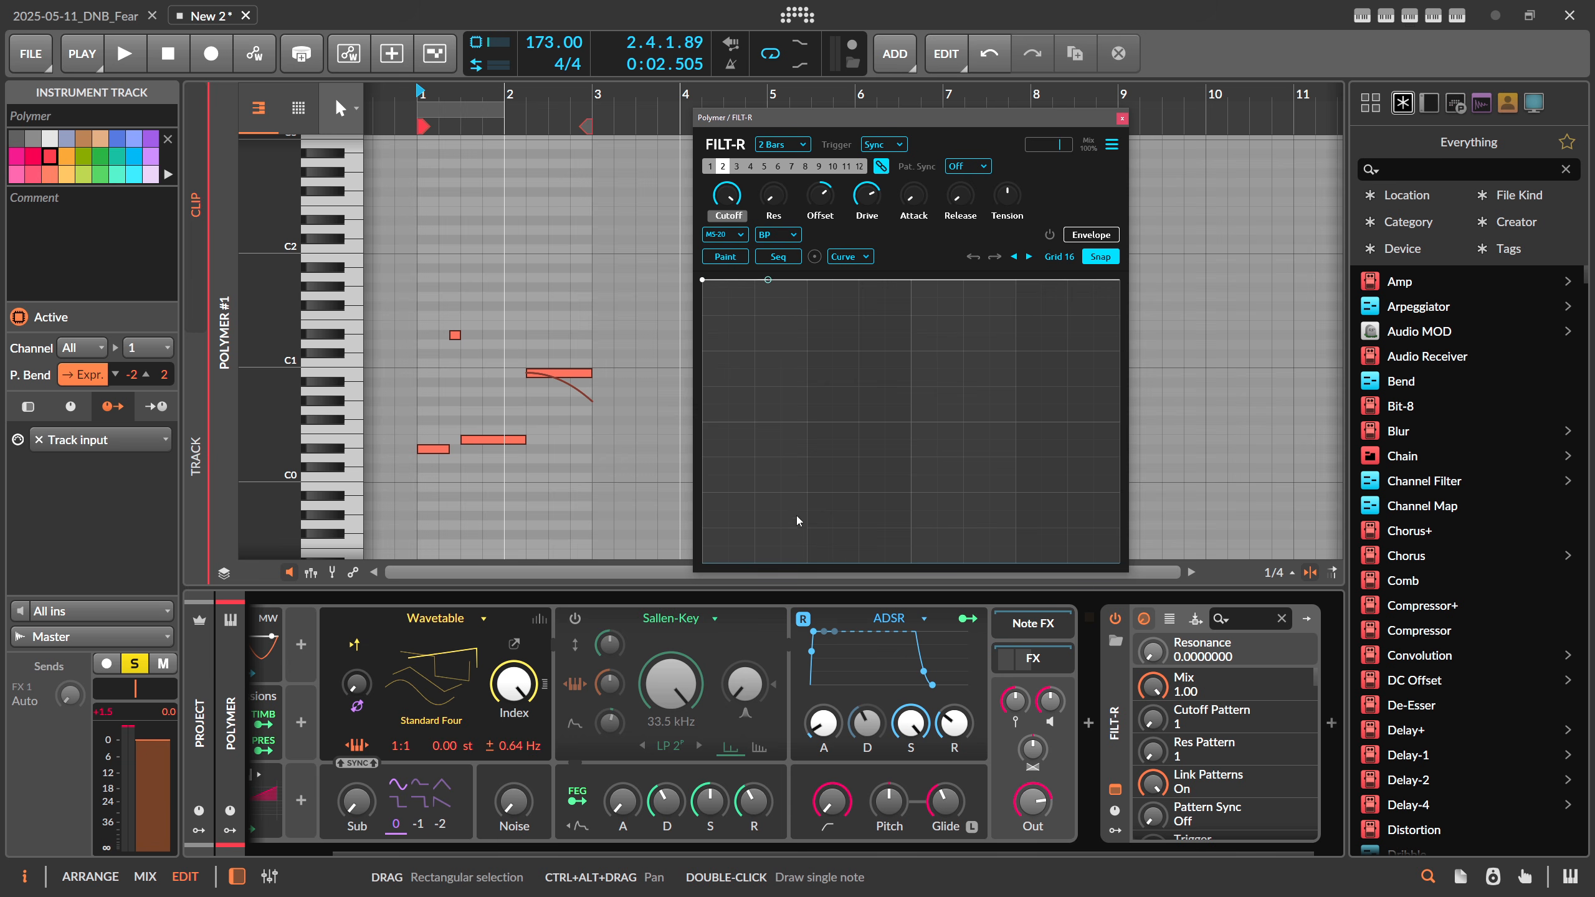
{"action": "left_click", "coordinate": [831, 527]}
{"action": "left_click_drag", "start_coordinate": [833, 545], "coordinate": [807, 564]}
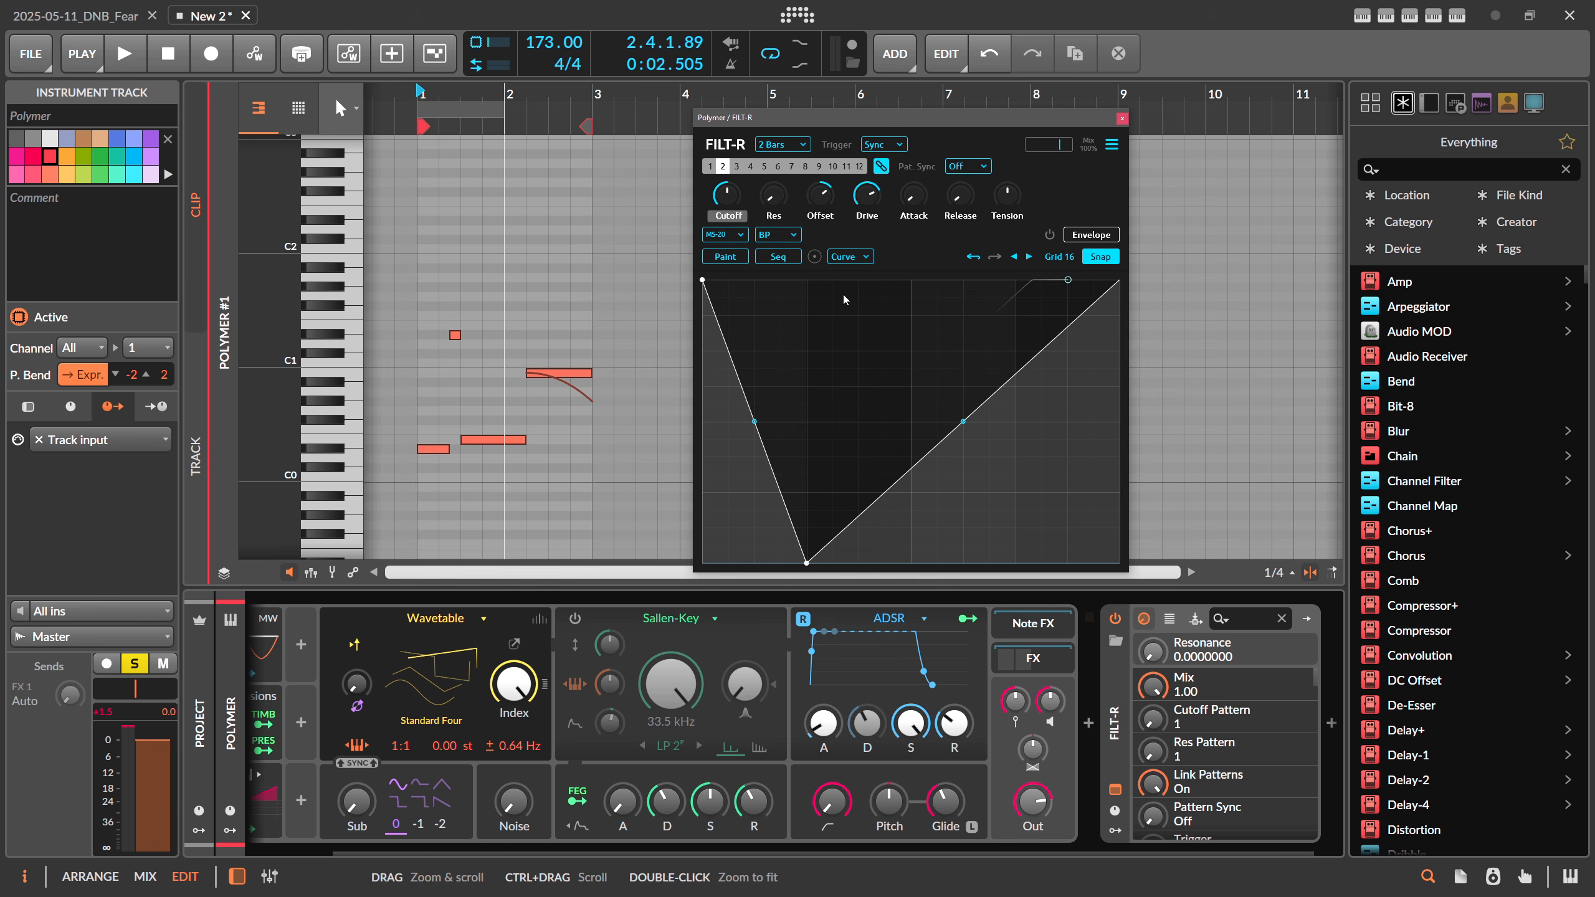
{"action": "double_click", "coordinate": [810, 284]}
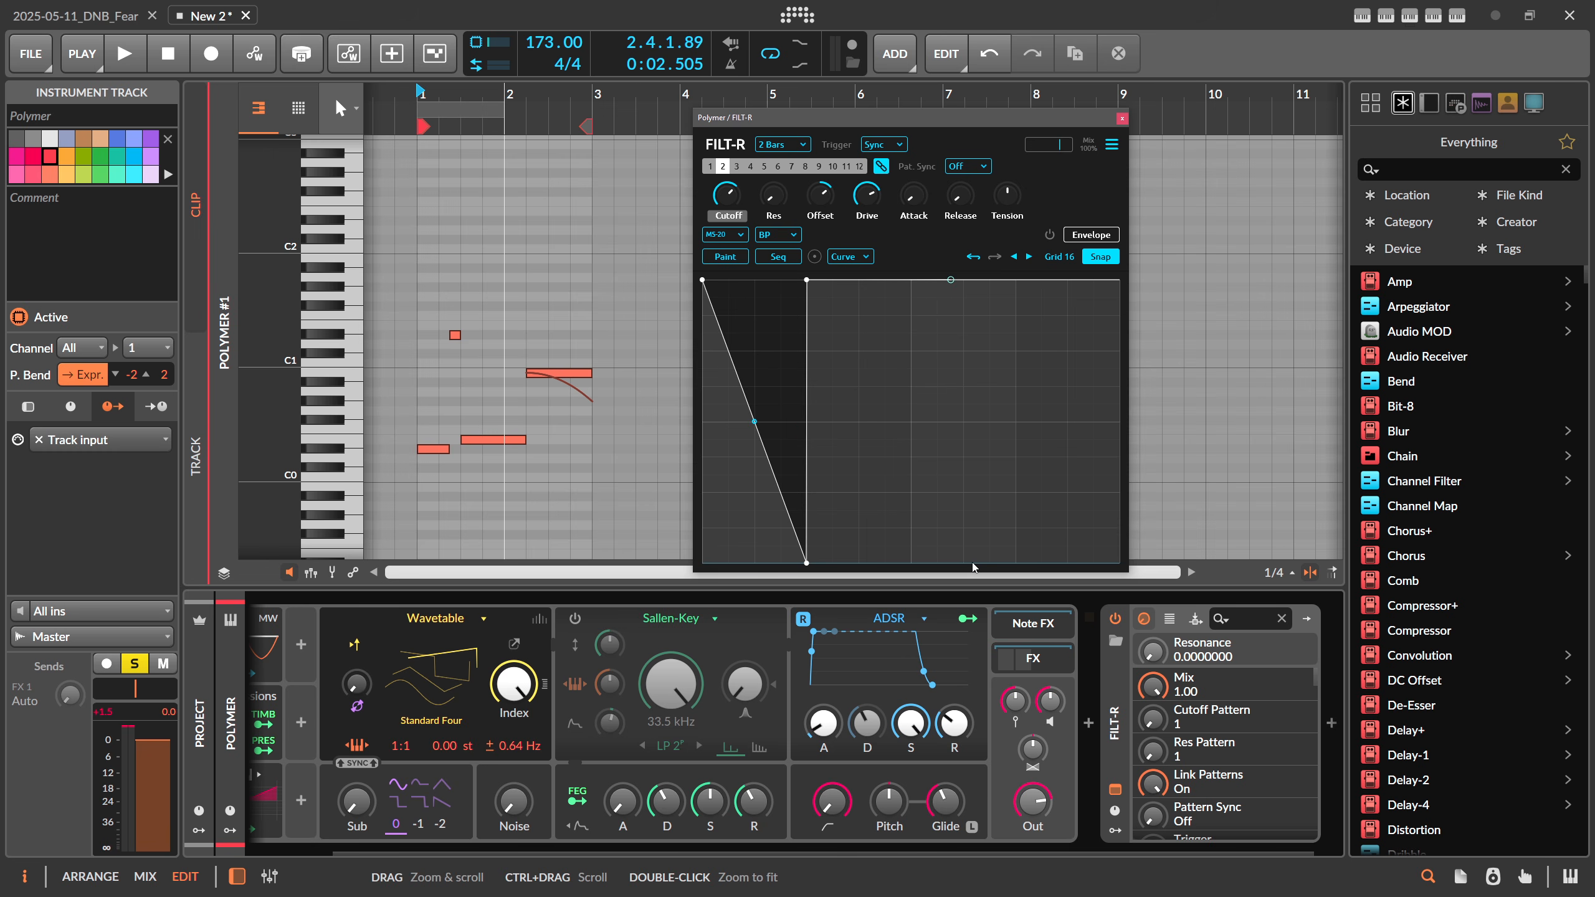
{"action": "left_click_drag", "start_coordinate": [973, 564], "coordinate": [1041, 563]}
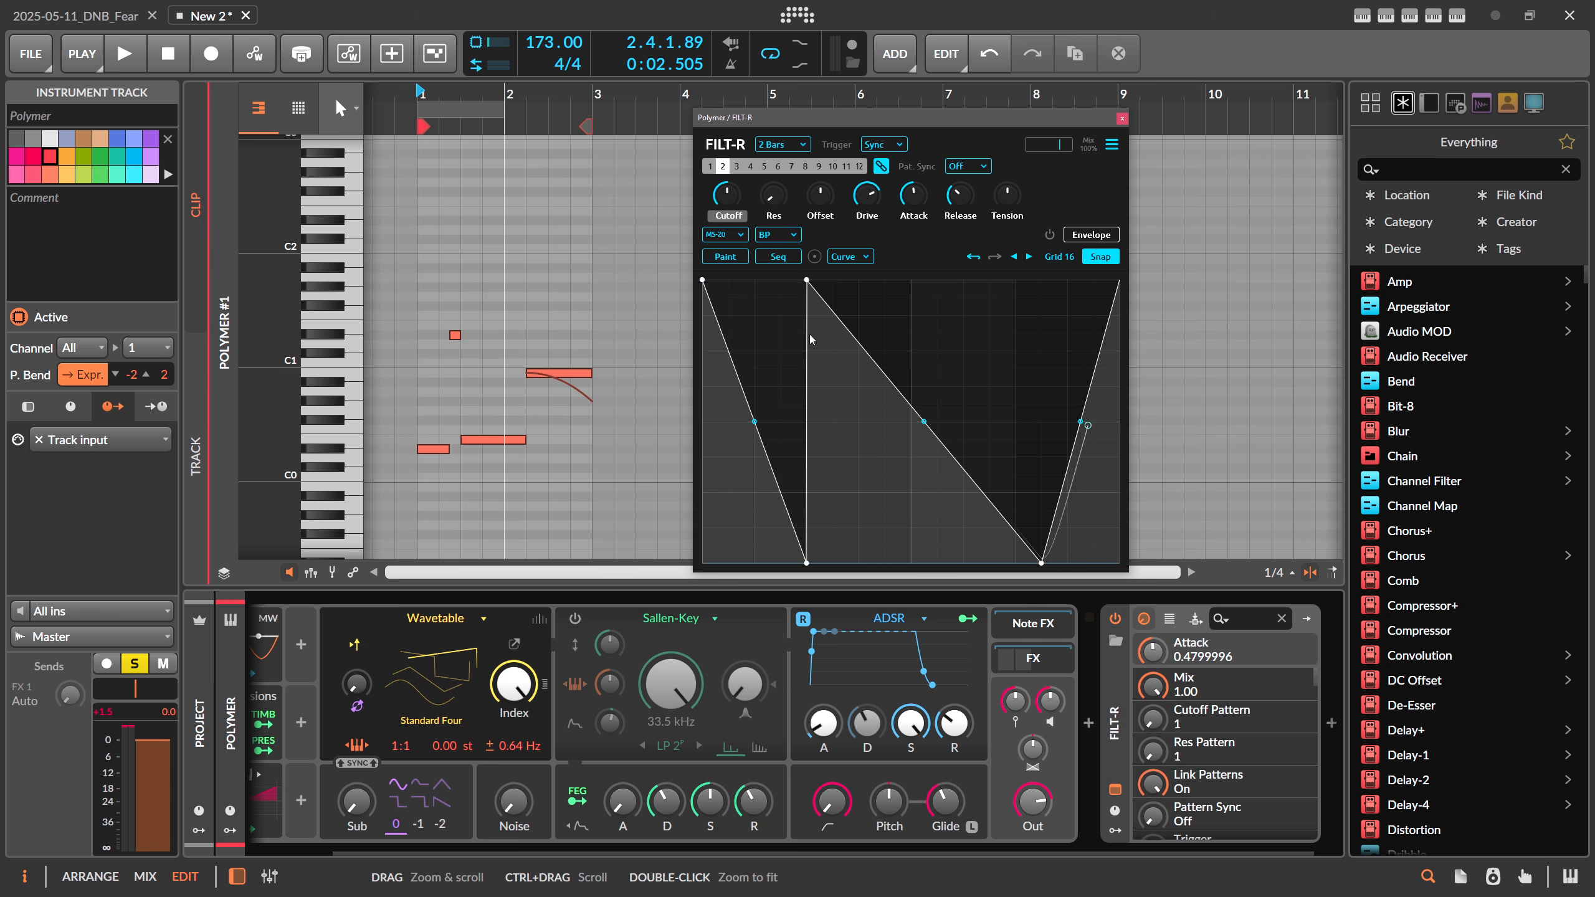
While auditioning pattern 2, try a 1/4 pattern length and settle on 1/2
{"action": "key", "text": "space"}
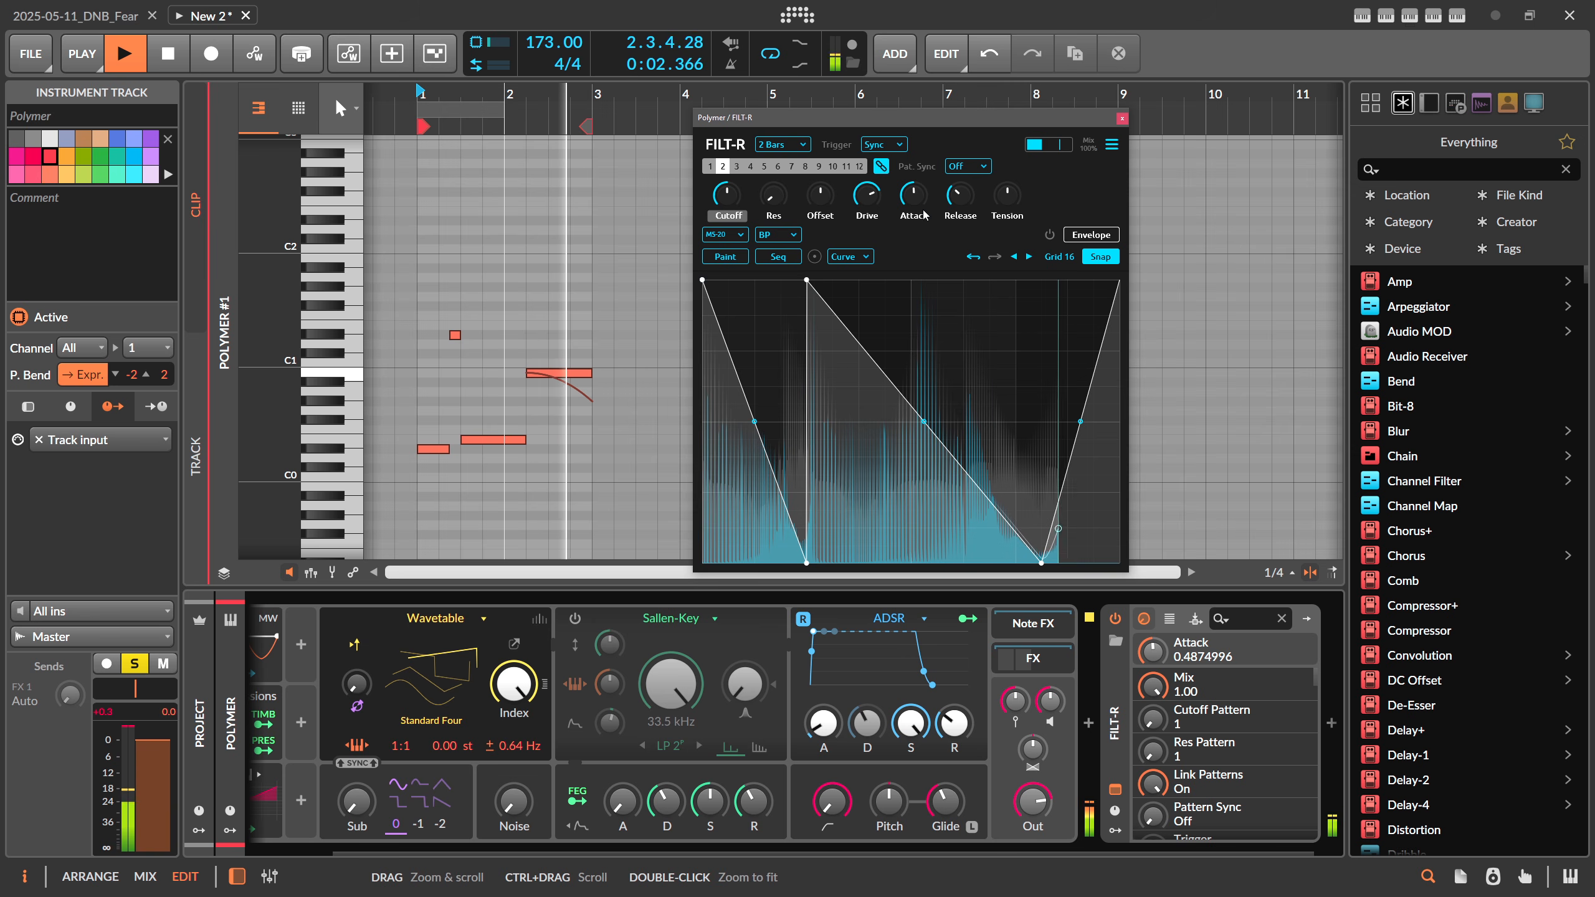
{"action": "left_click", "coordinate": [783, 144]}
{"action": "left_click", "coordinate": [778, 246]}
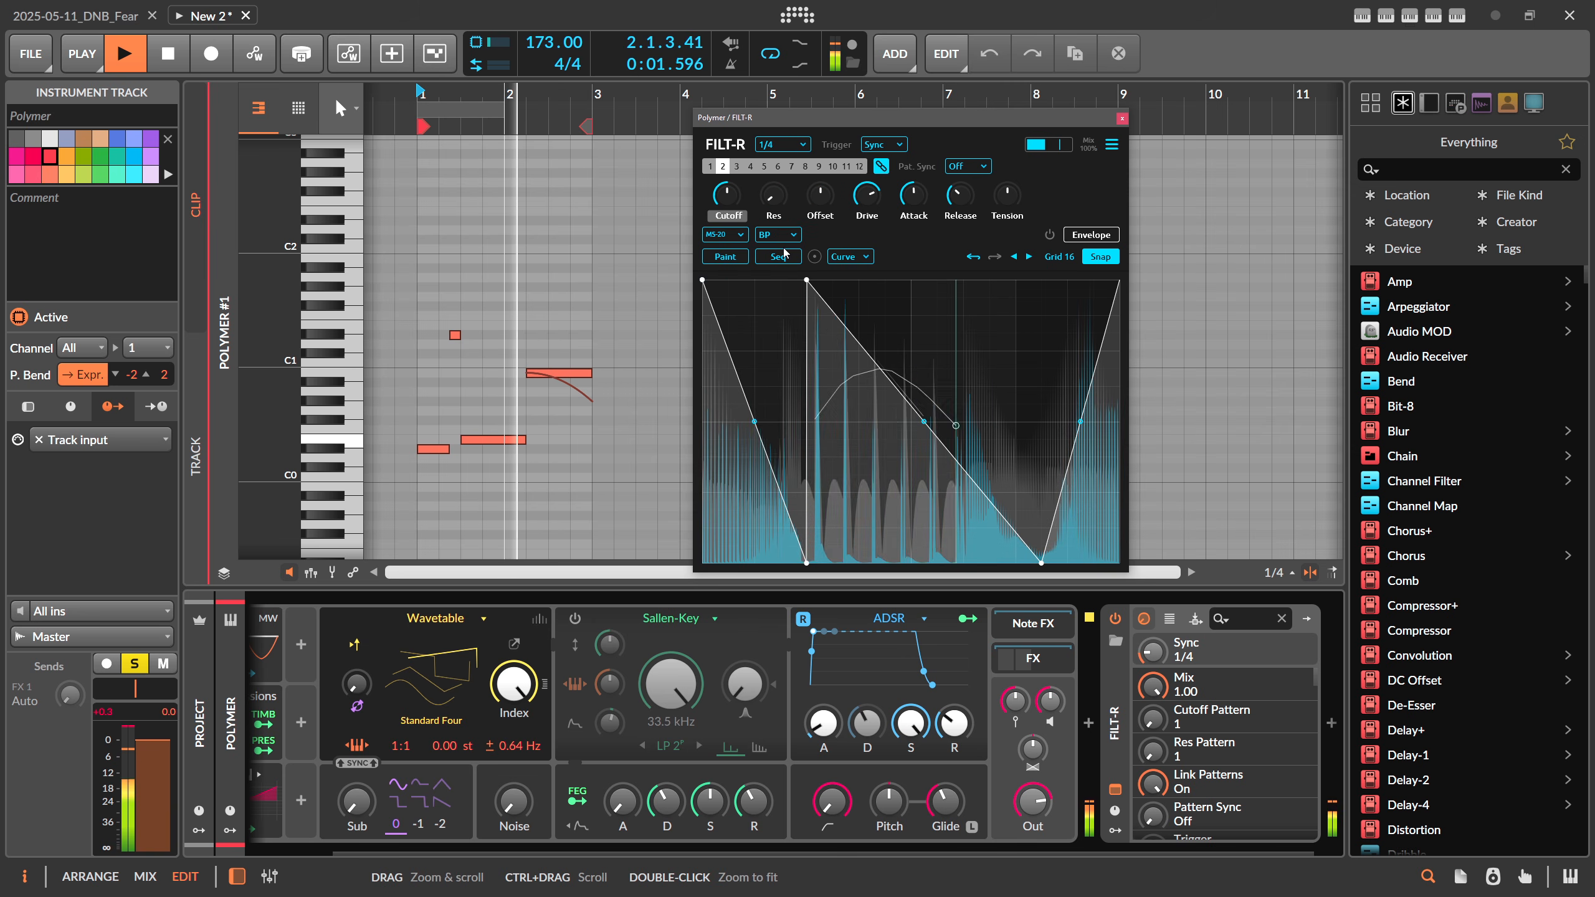
{"action": "left_click", "coordinate": [777, 148]}
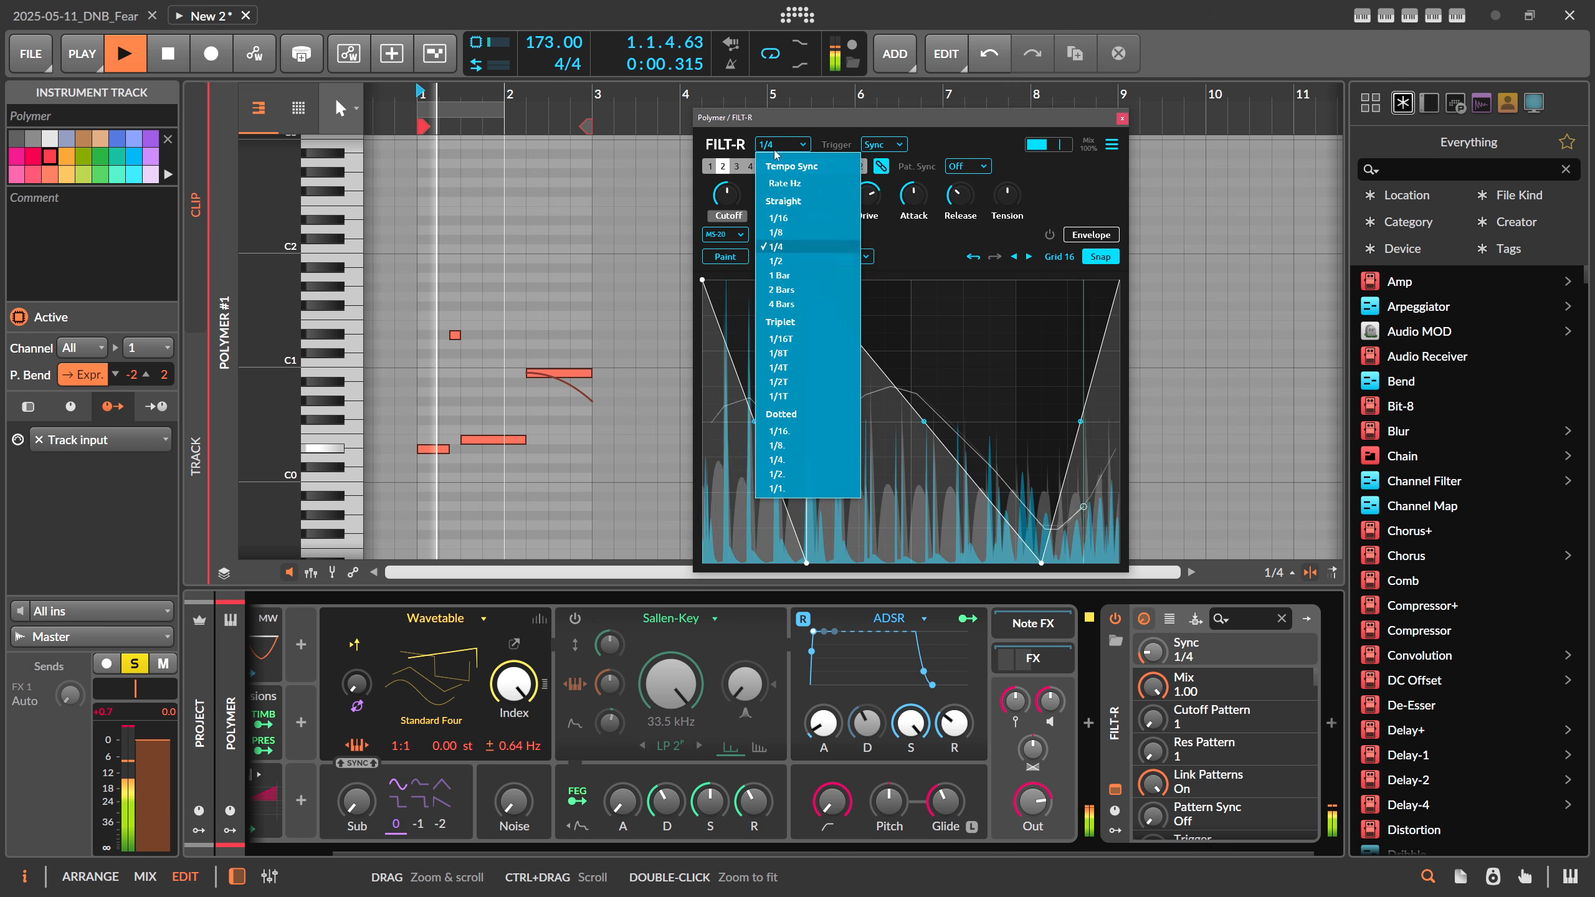
{"action": "left_click", "coordinate": [776, 260]}
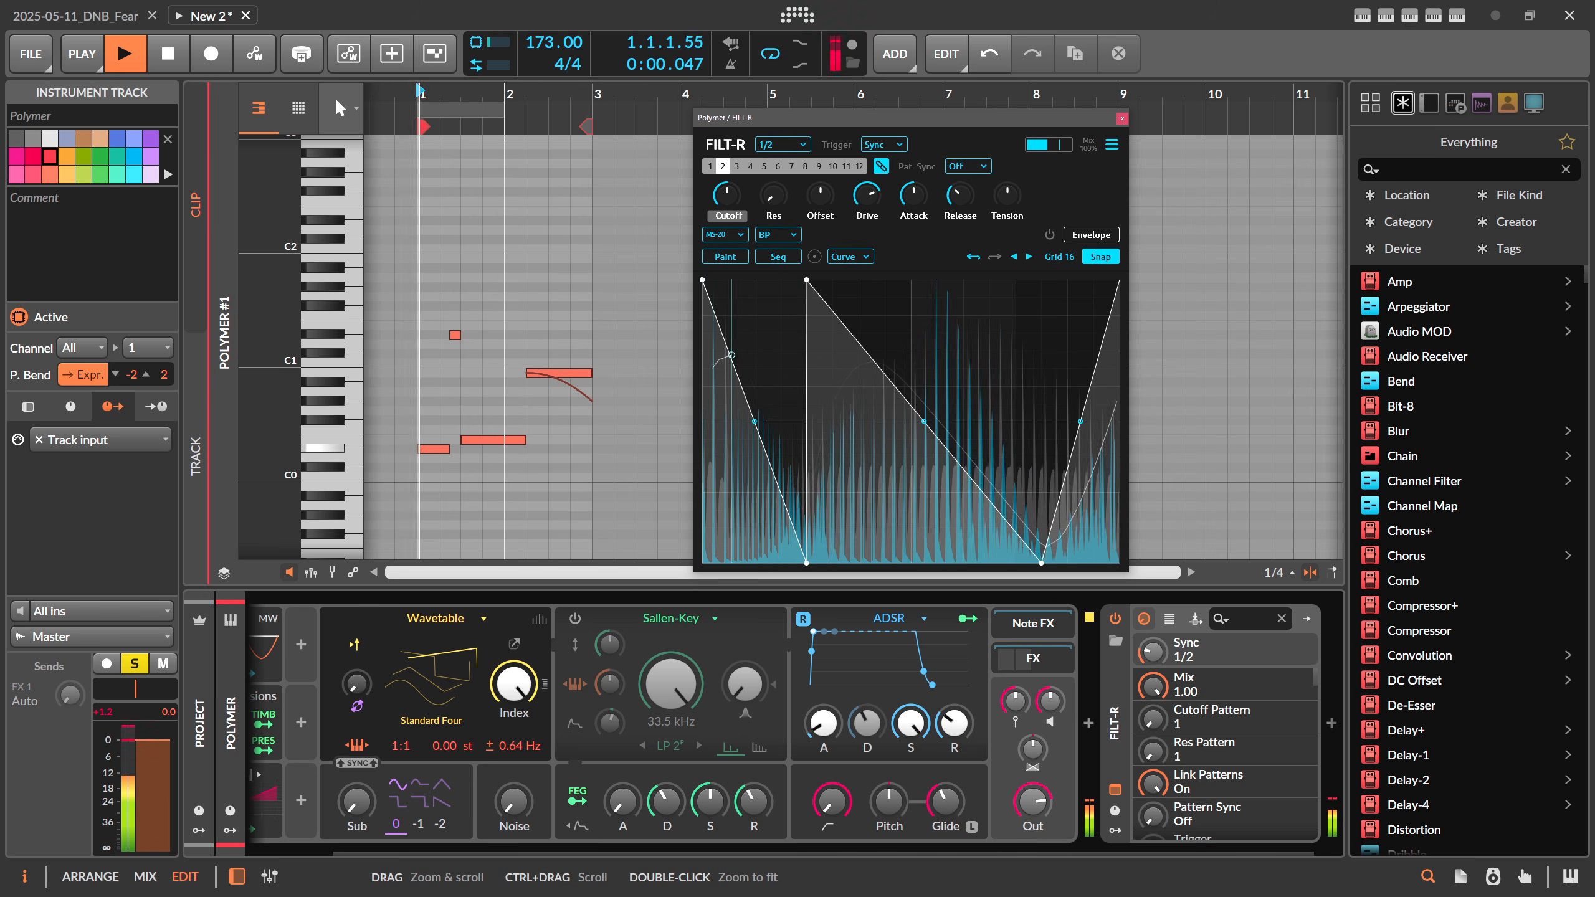
Lower FILT-R's attack to about 25 % and its cutoff offset below centre, then stop playback
{"action": "left_click_drag", "start_coordinate": [912, 195], "coordinate": [913, 224]}
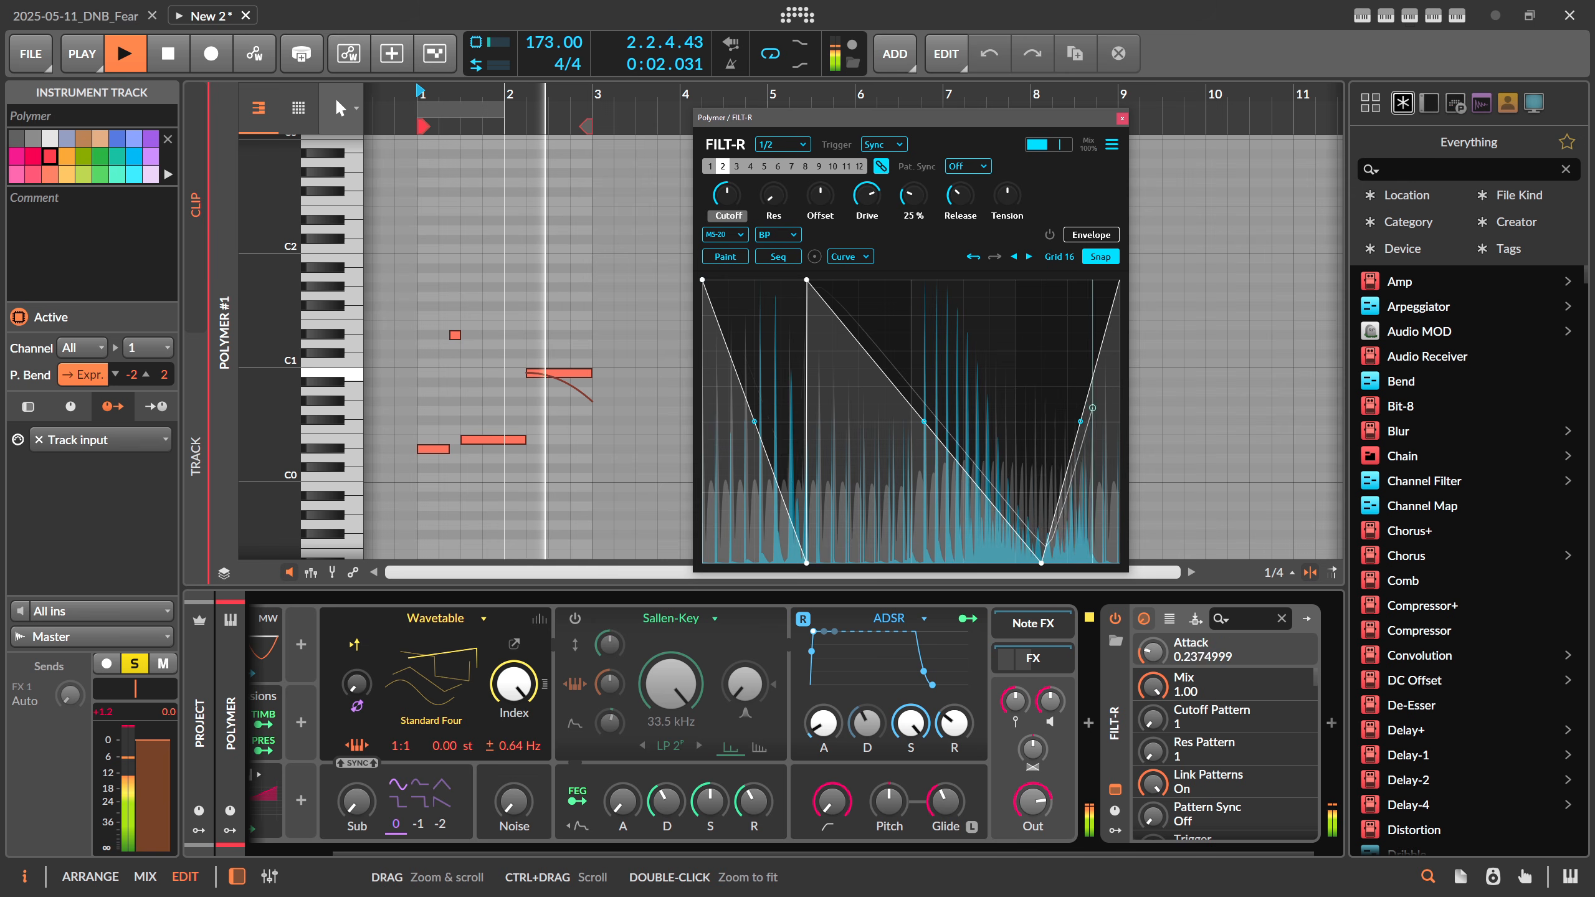
{"action": "left_click_drag", "start_coordinate": [819, 195], "coordinate": [739, 204]}
{"action": "key", "text": "space"}
Switch to pattern 3, turn on the step sequencer and set its grid to triplet 6
{"action": "left_click", "coordinate": [737, 167]}
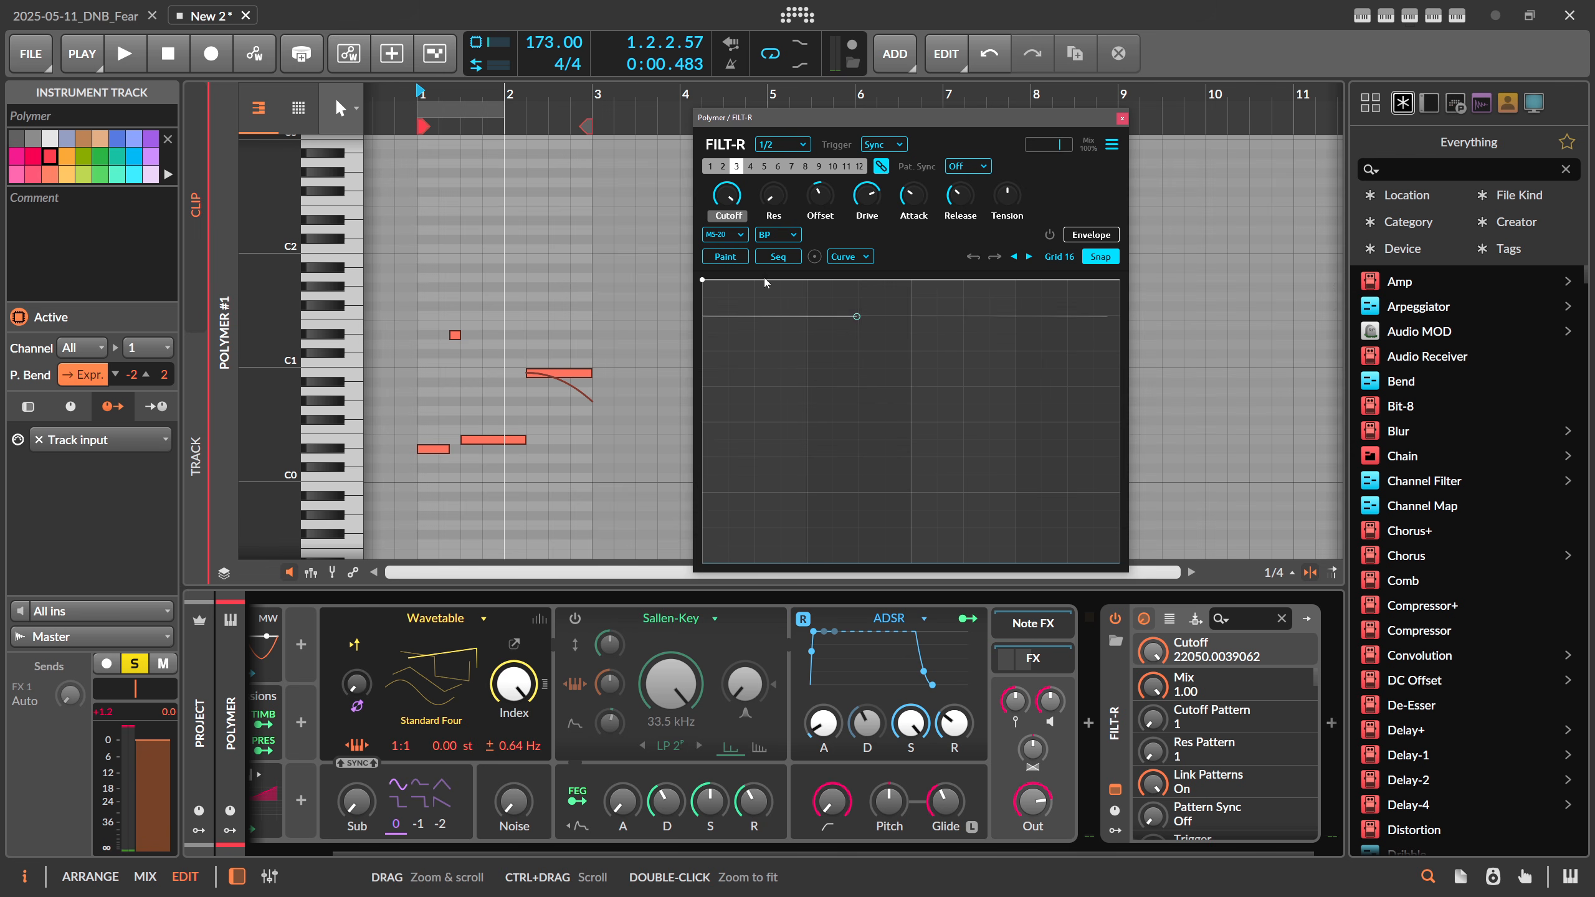
{"action": "left_click", "coordinate": [769, 258]}
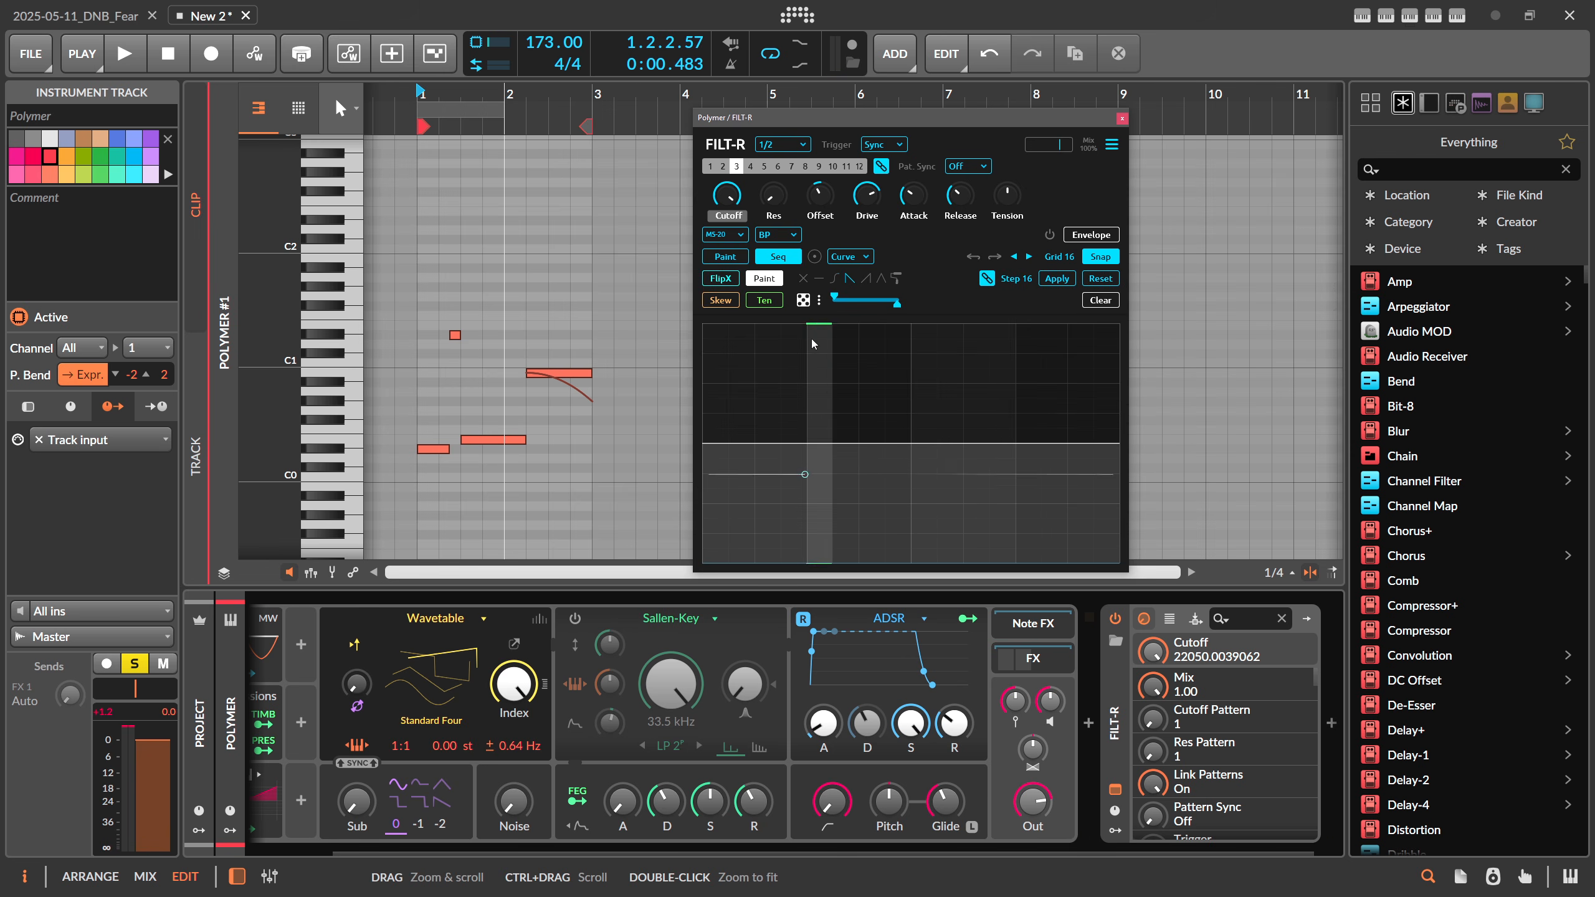
{"action": "left_click", "coordinate": [1055, 258]}
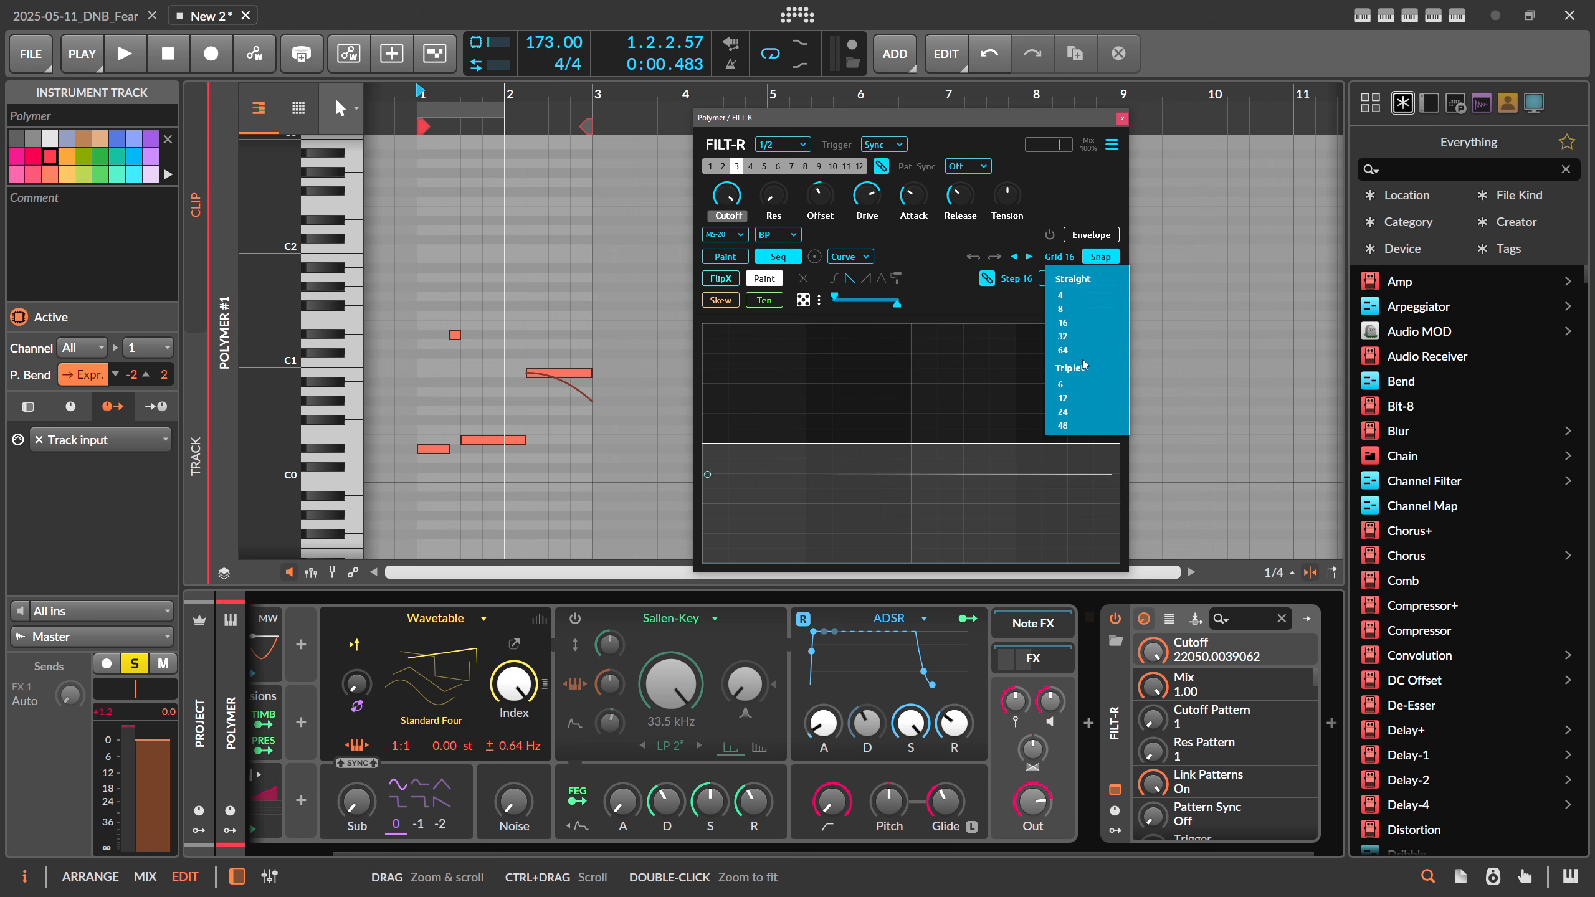
{"action": "left_click", "coordinate": [1070, 382]}
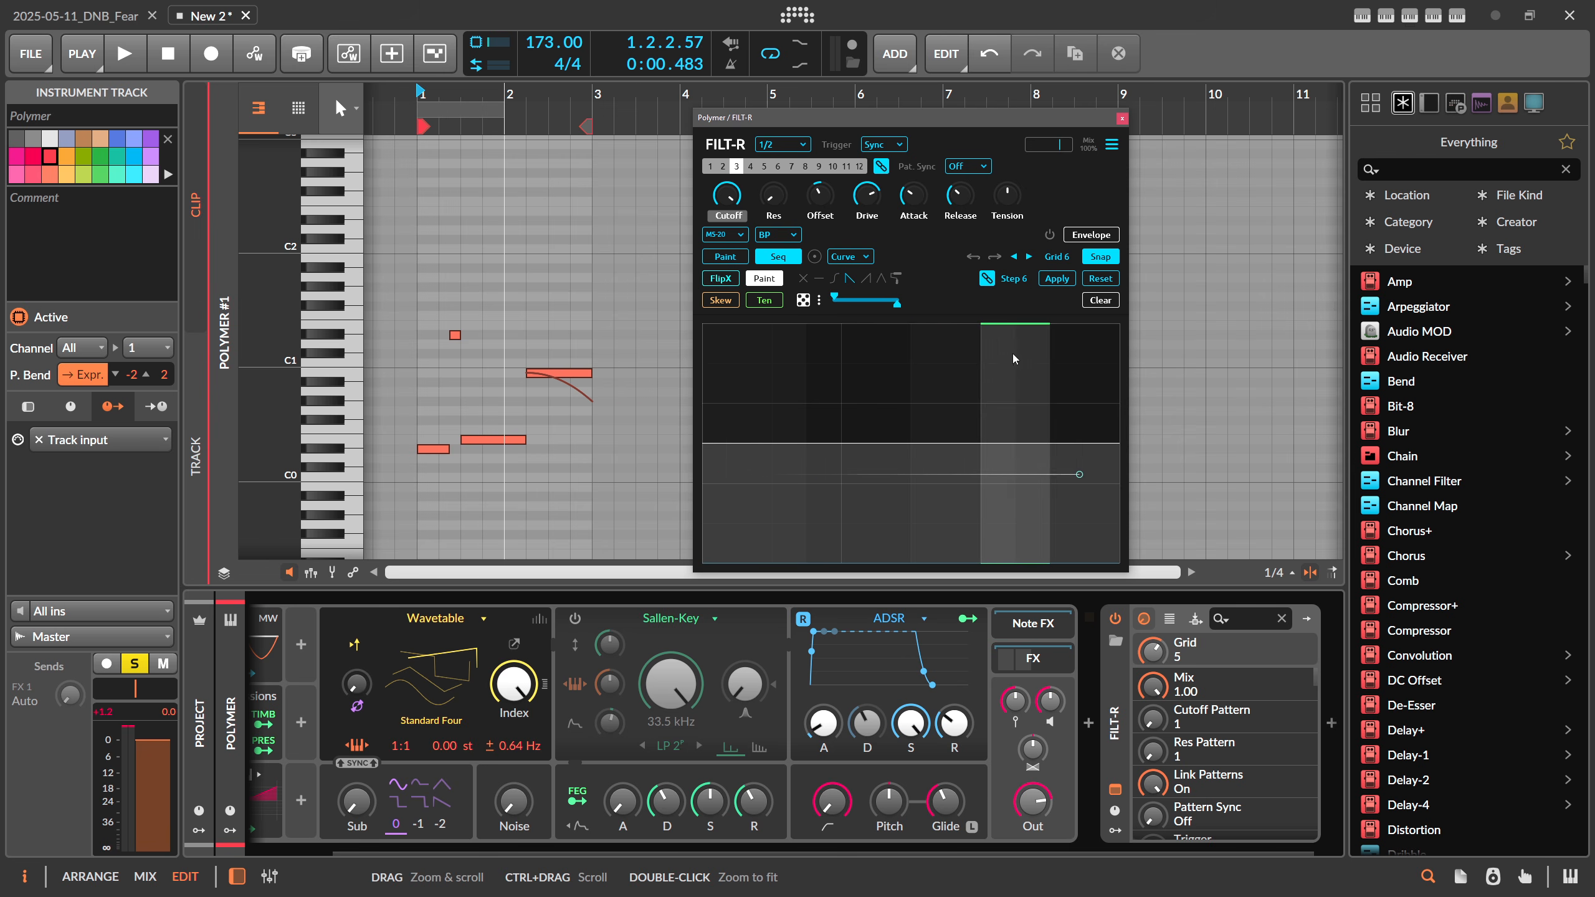
Paint steps 3 and 4 of the cutoff sequence with the S-curve shape, making step 4 higher, and audition the result
{"action": "left_click", "coordinate": [836, 280]}
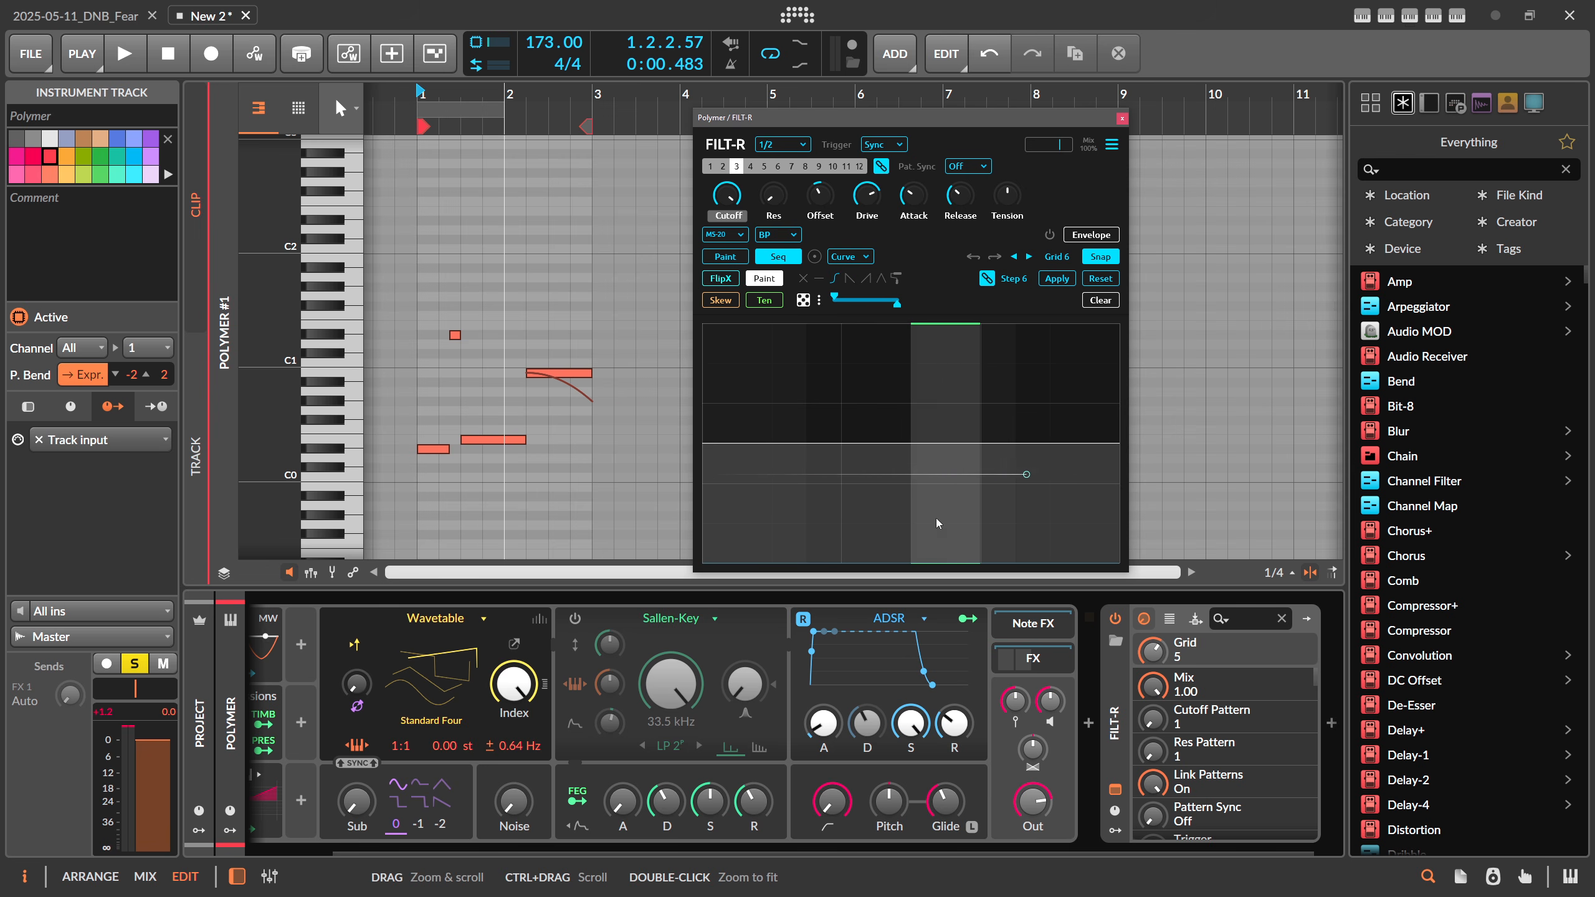
{"action": "mouse_move", "coordinate": [871, 523]}
{"action": "left_mouse_down"}
{"action": "mouse_move", "coordinate": [947, 499]}
{"action": "mouse_move", "coordinate": [953, 421]}
{"action": "mouse_move", "coordinate": [910, 417]}
{"action": "mouse_move", "coordinate": [938, 406]}
{"action": "left_mouse_up"}
{"action": "key", "text": "space"}
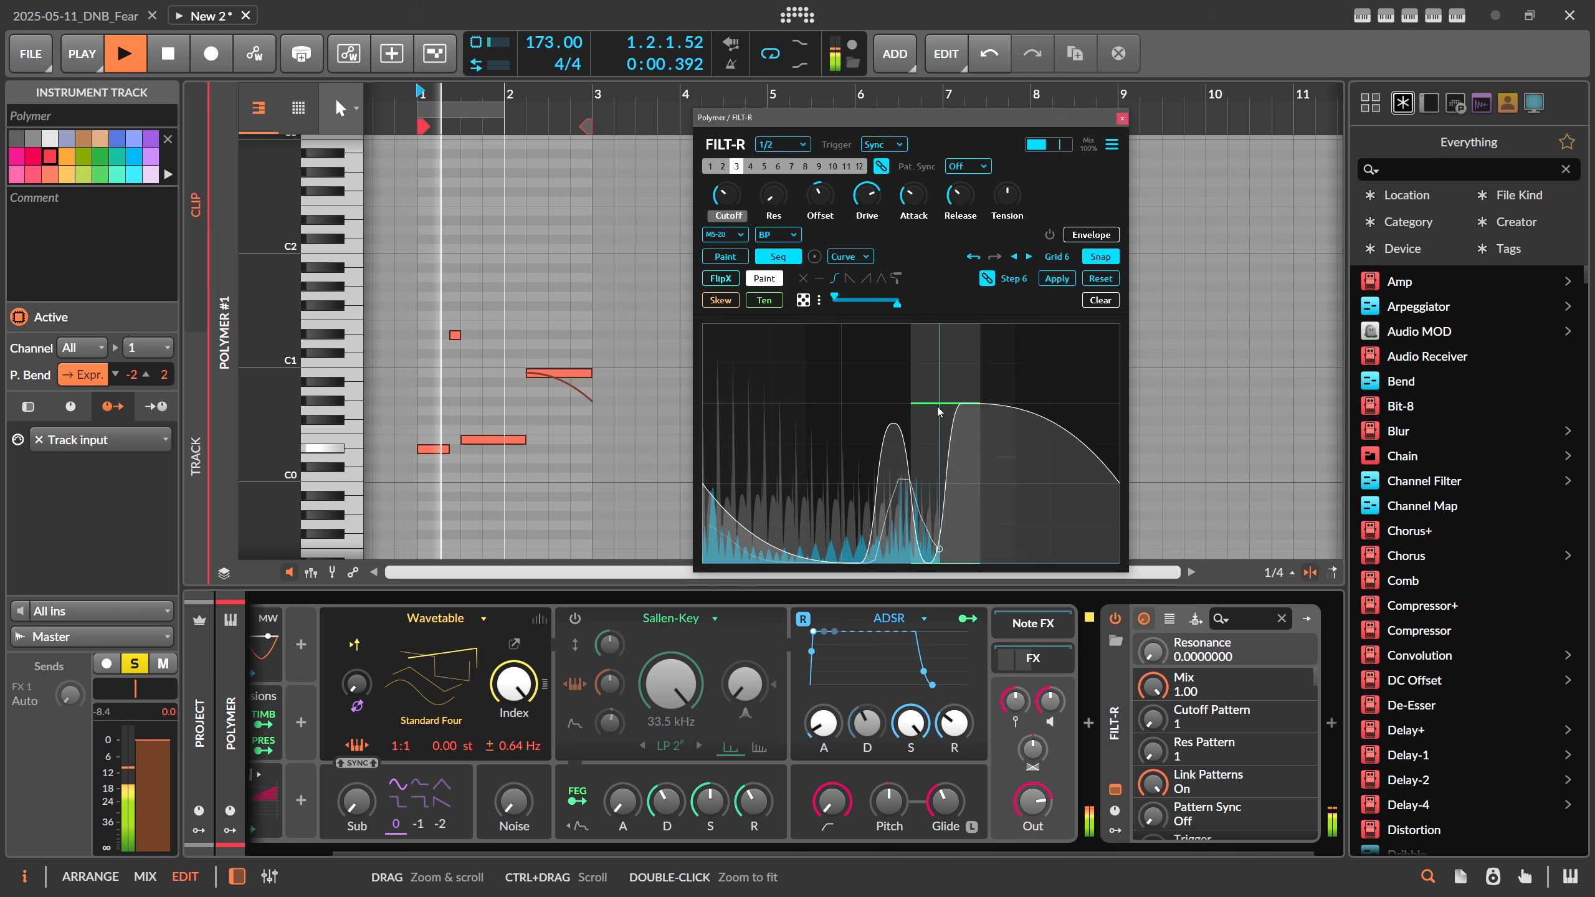
{"action": "key", "text": "space"}
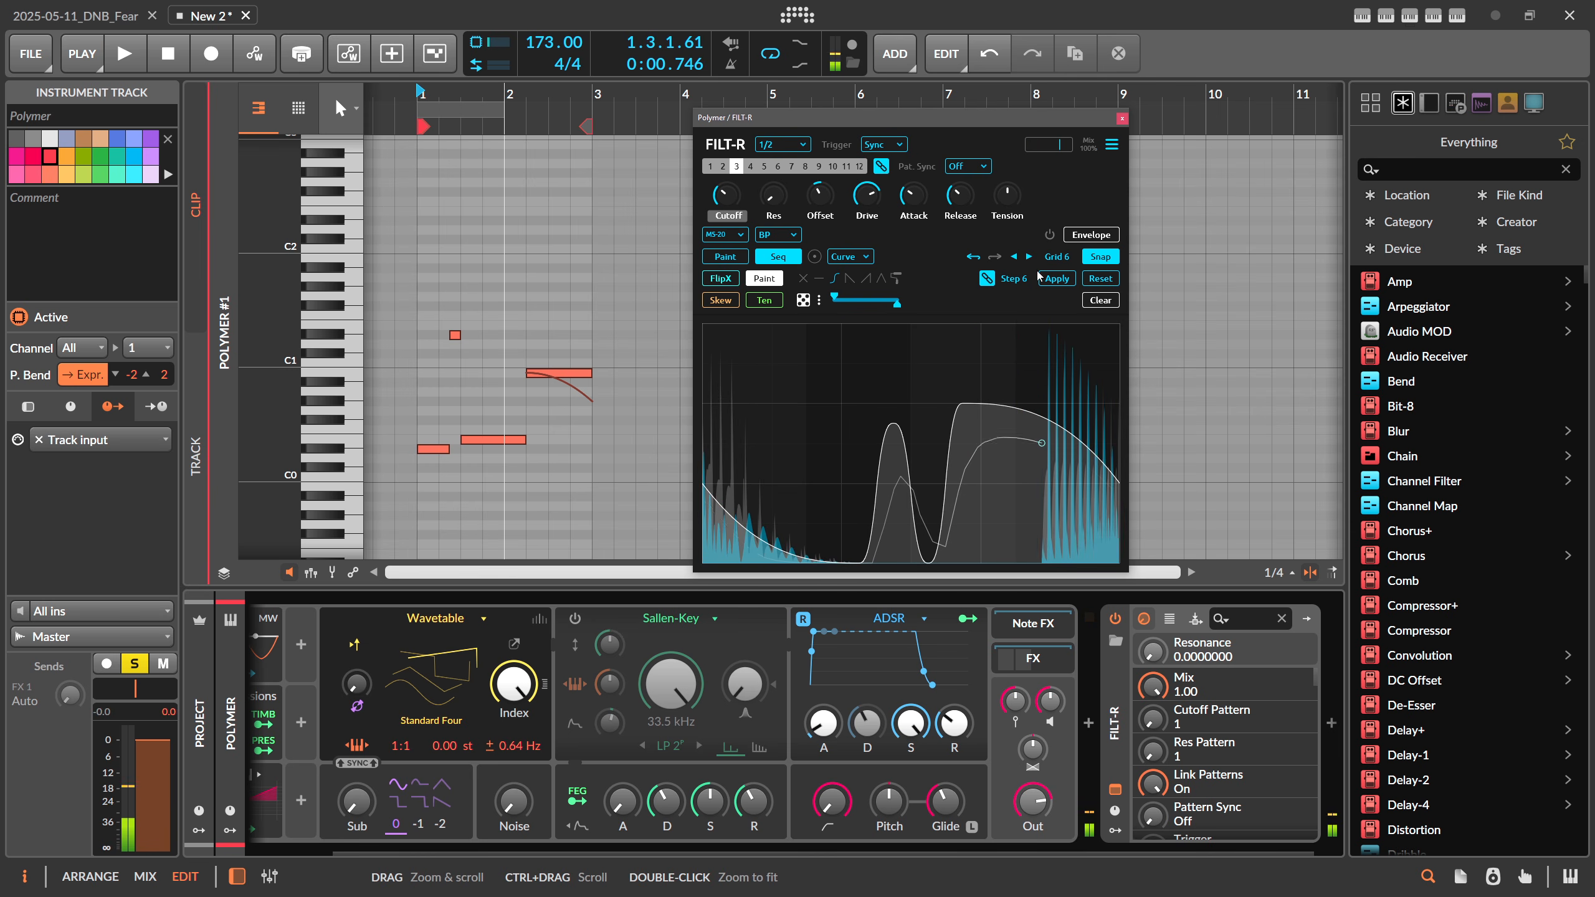
Set the grid to triplet 12 and paint progressively higher S-curve peaks on steps 9 to 12 during playback
{"action": "left_click", "coordinate": [1057, 256]}
{"action": "left_click", "coordinate": [1062, 398]}
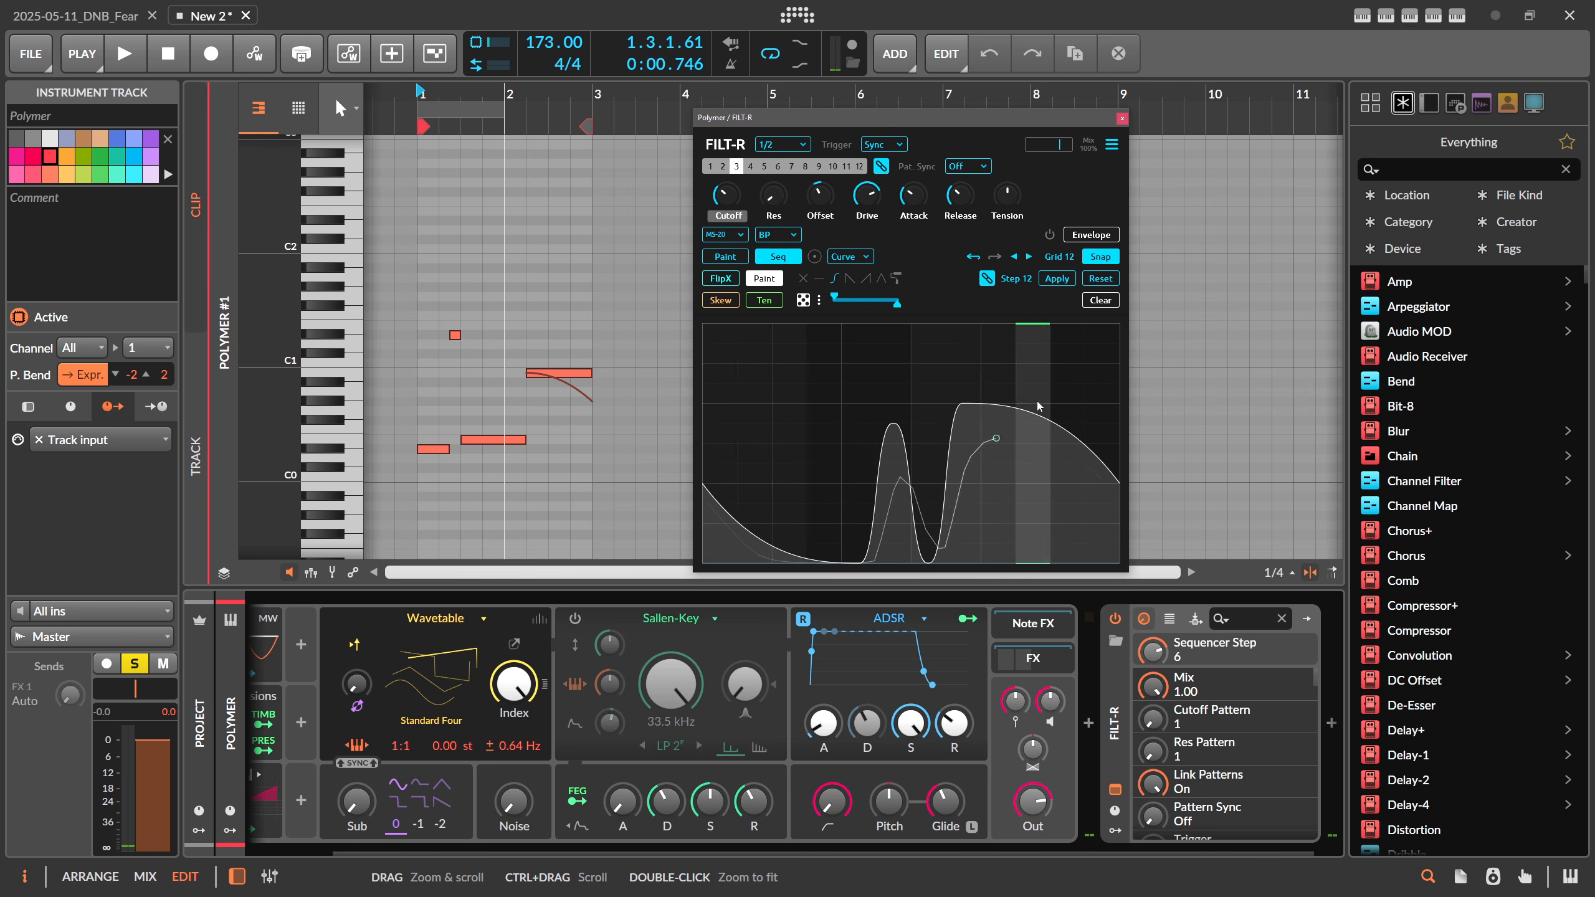
{"action": "key", "text": "space"}
{"action": "left_click_drag", "start_coordinate": [1060, 382], "coordinate": [1100, 347]}
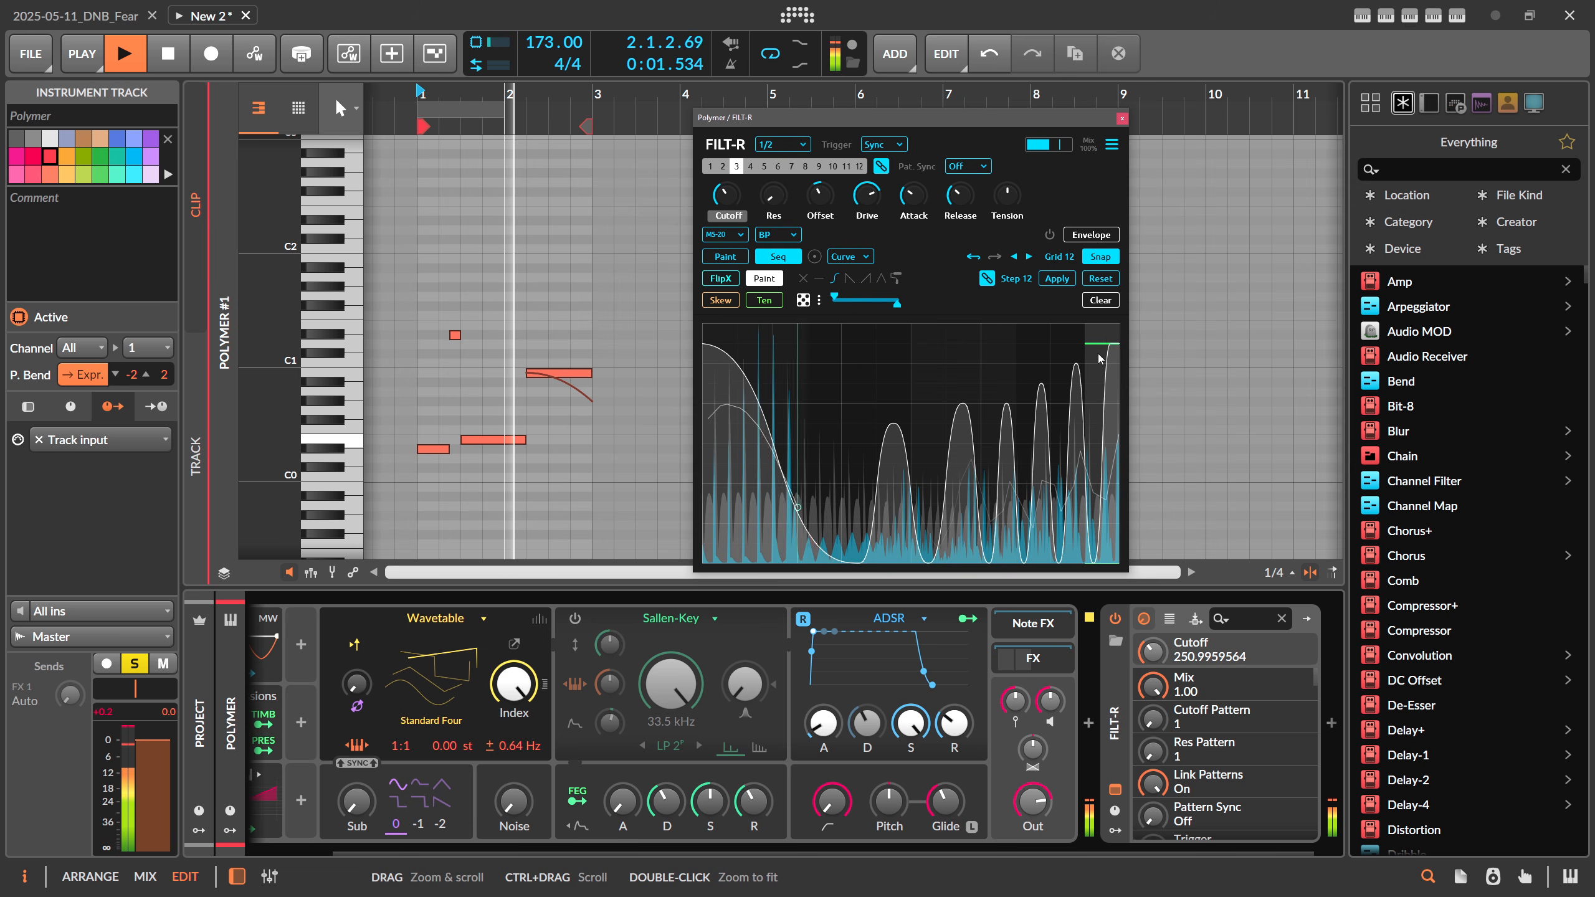
{"action": "key", "text": "space"}
Set FILT-R's pattern length to 2 Bars and audition pattern 3
{"action": "left_click", "coordinate": [782, 149]}
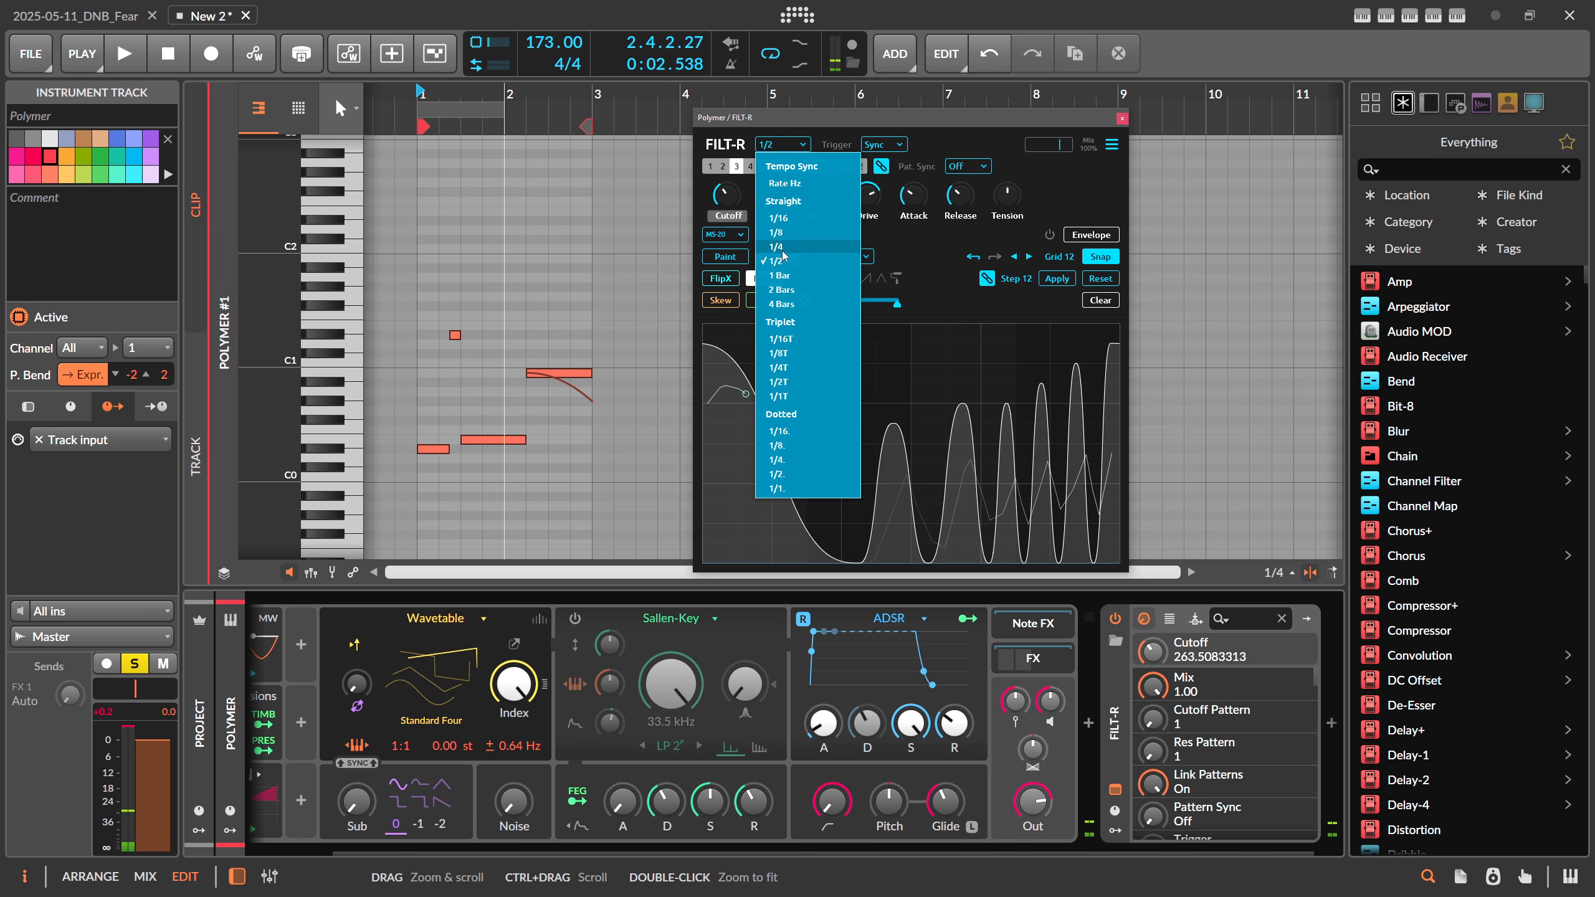
{"action": "left_click", "coordinate": [792, 288]}
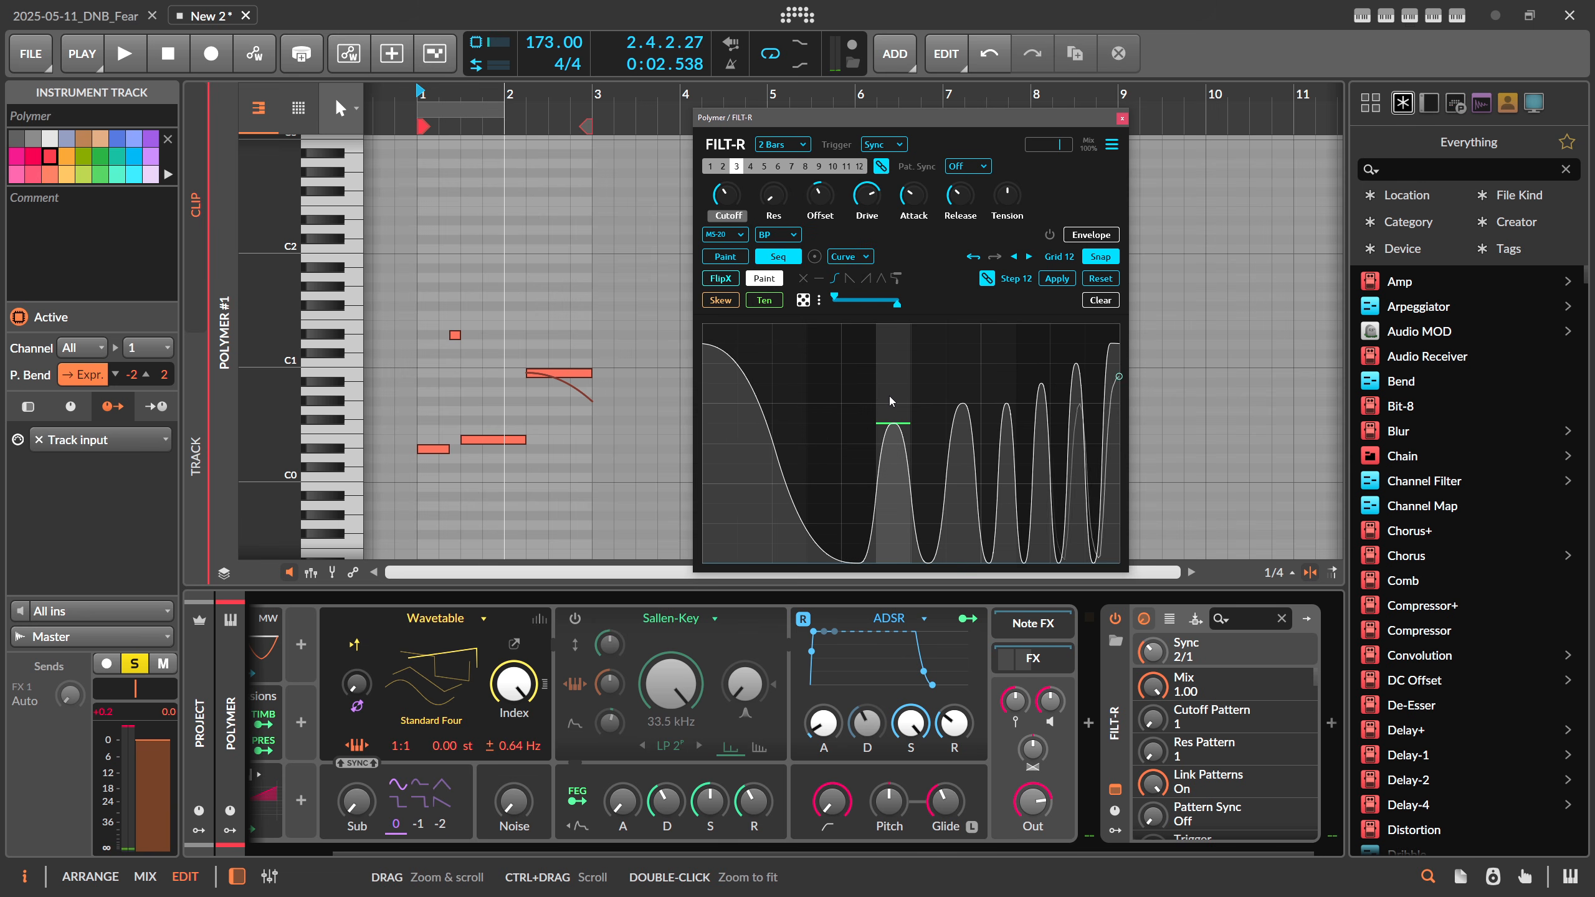
{"action": "key", "text": "space"}
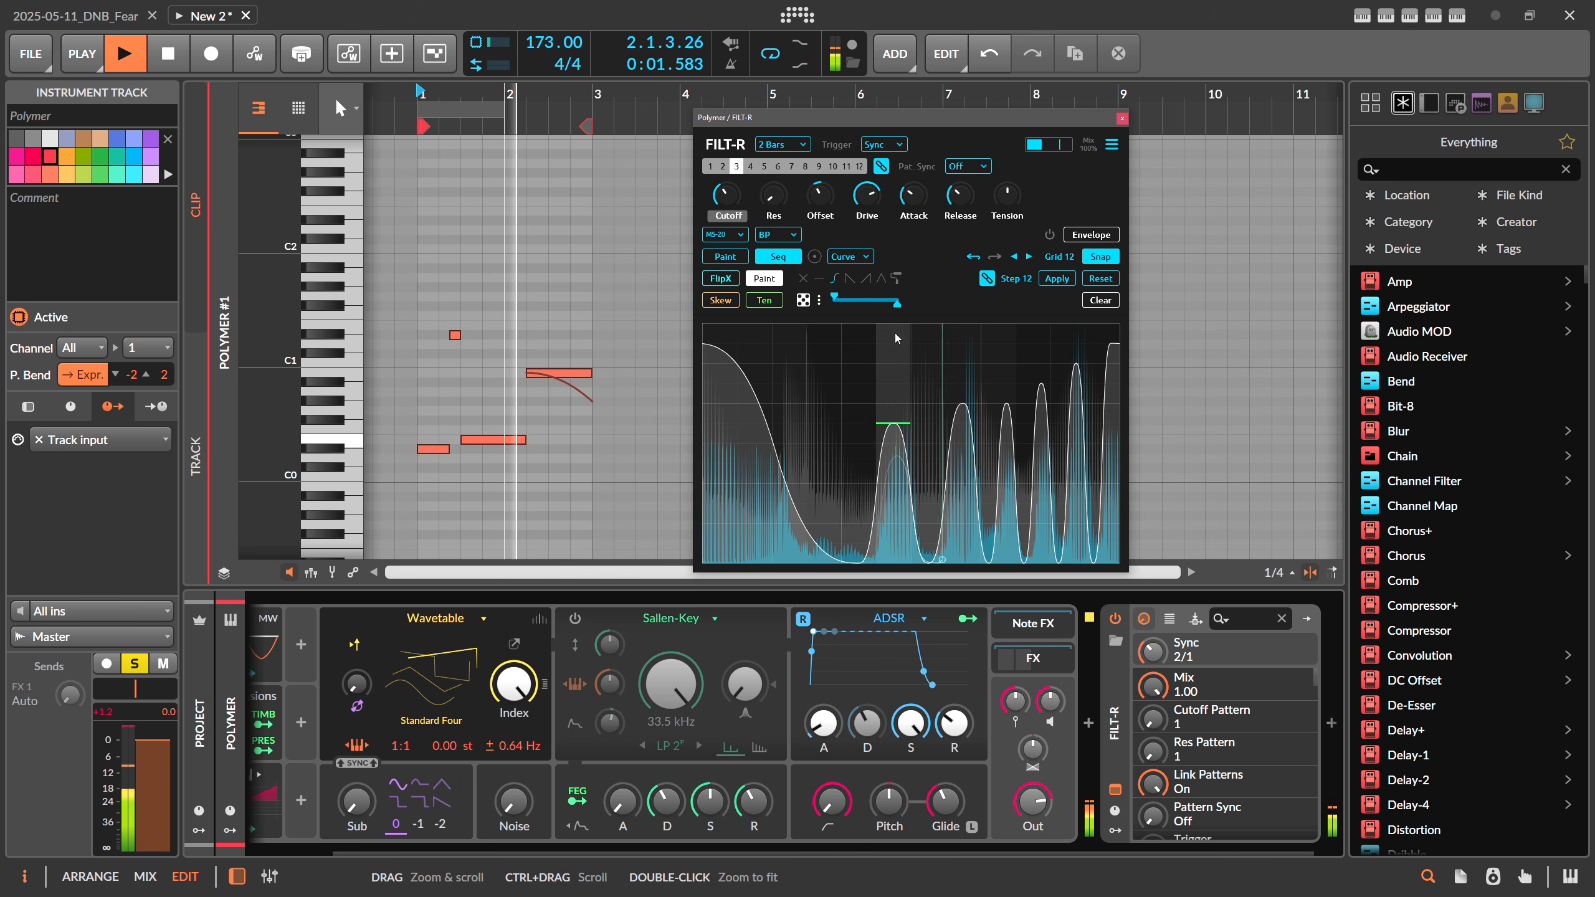
{"action": "key", "text": "space"}
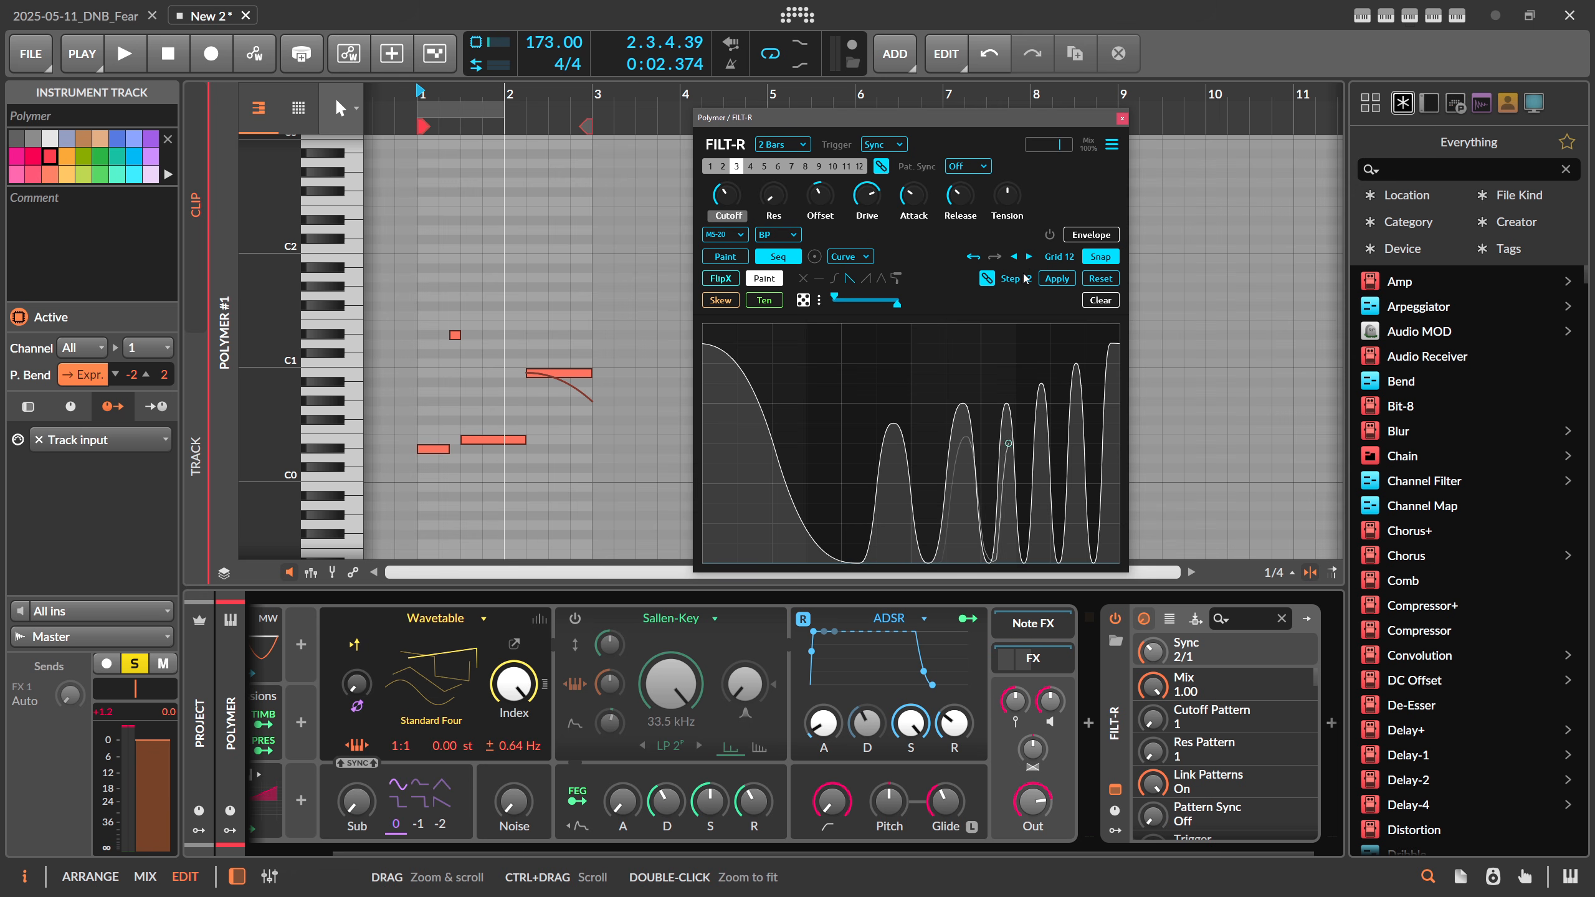
Set the grid to 8, paint falling ramps on steps 1 to 4 of the cutoff sequence, and audition them
{"action": "left_click", "coordinate": [1058, 257]}
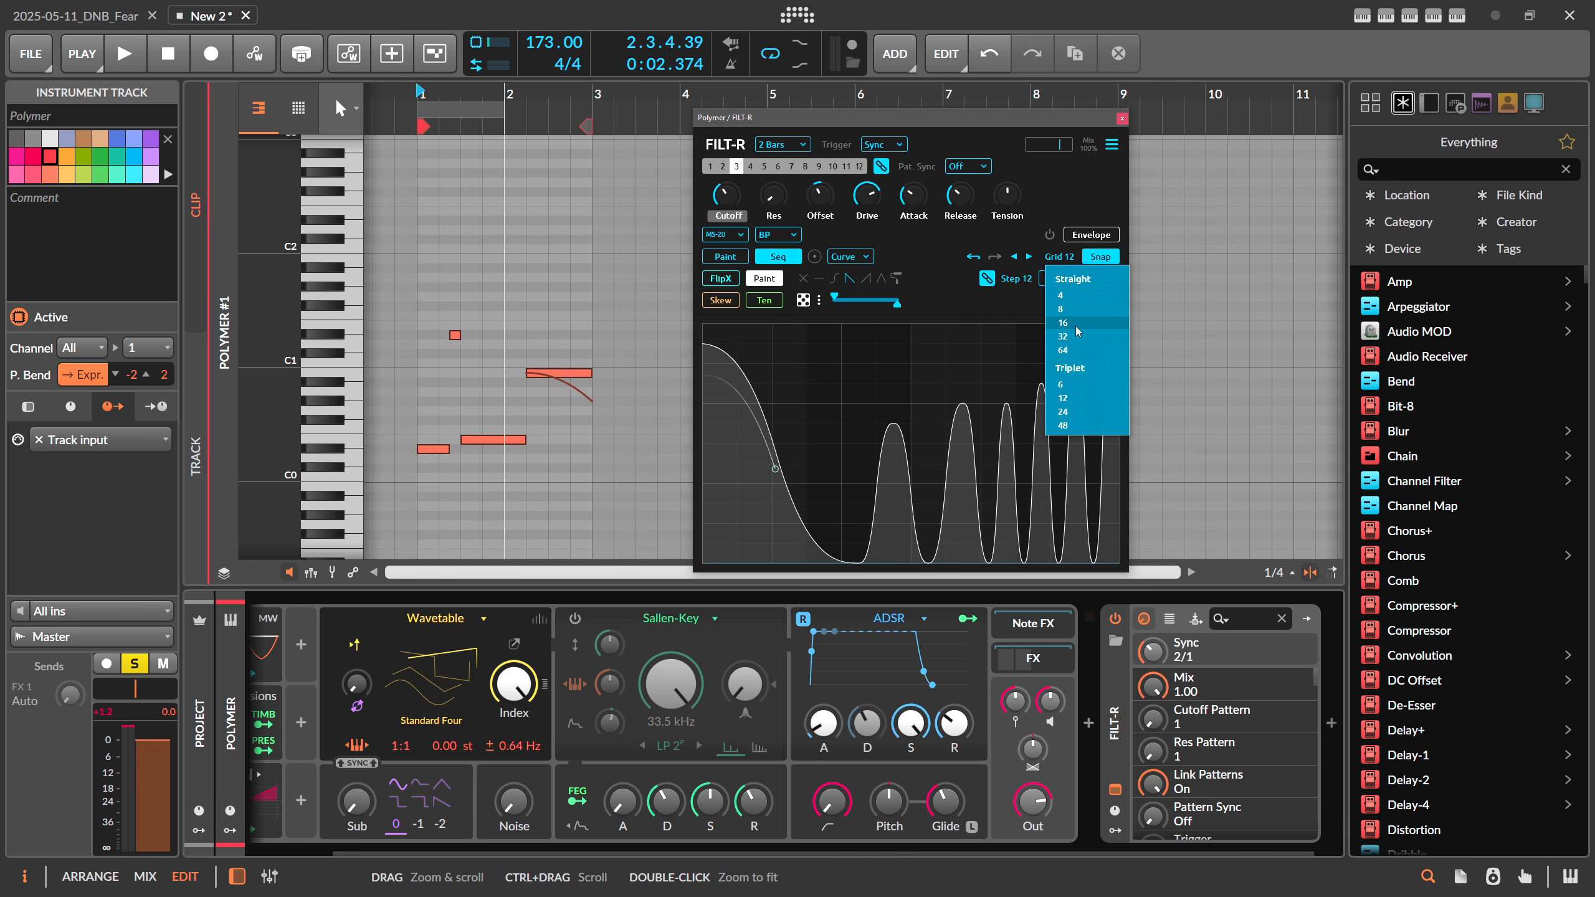
{"action": "left_click", "coordinate": [1074, 310]}
{"action": "mouse_move", "coordinate": [720, 414]}
{"action": "left_mouse_down"}
{"action": "mouse_move", "coordinate": [790, 415]}
{"action": "mouse_move", "coordinate": [882, 370]}
{"action": "left_mouse_up"}
{"action": "key", "text": "space"}
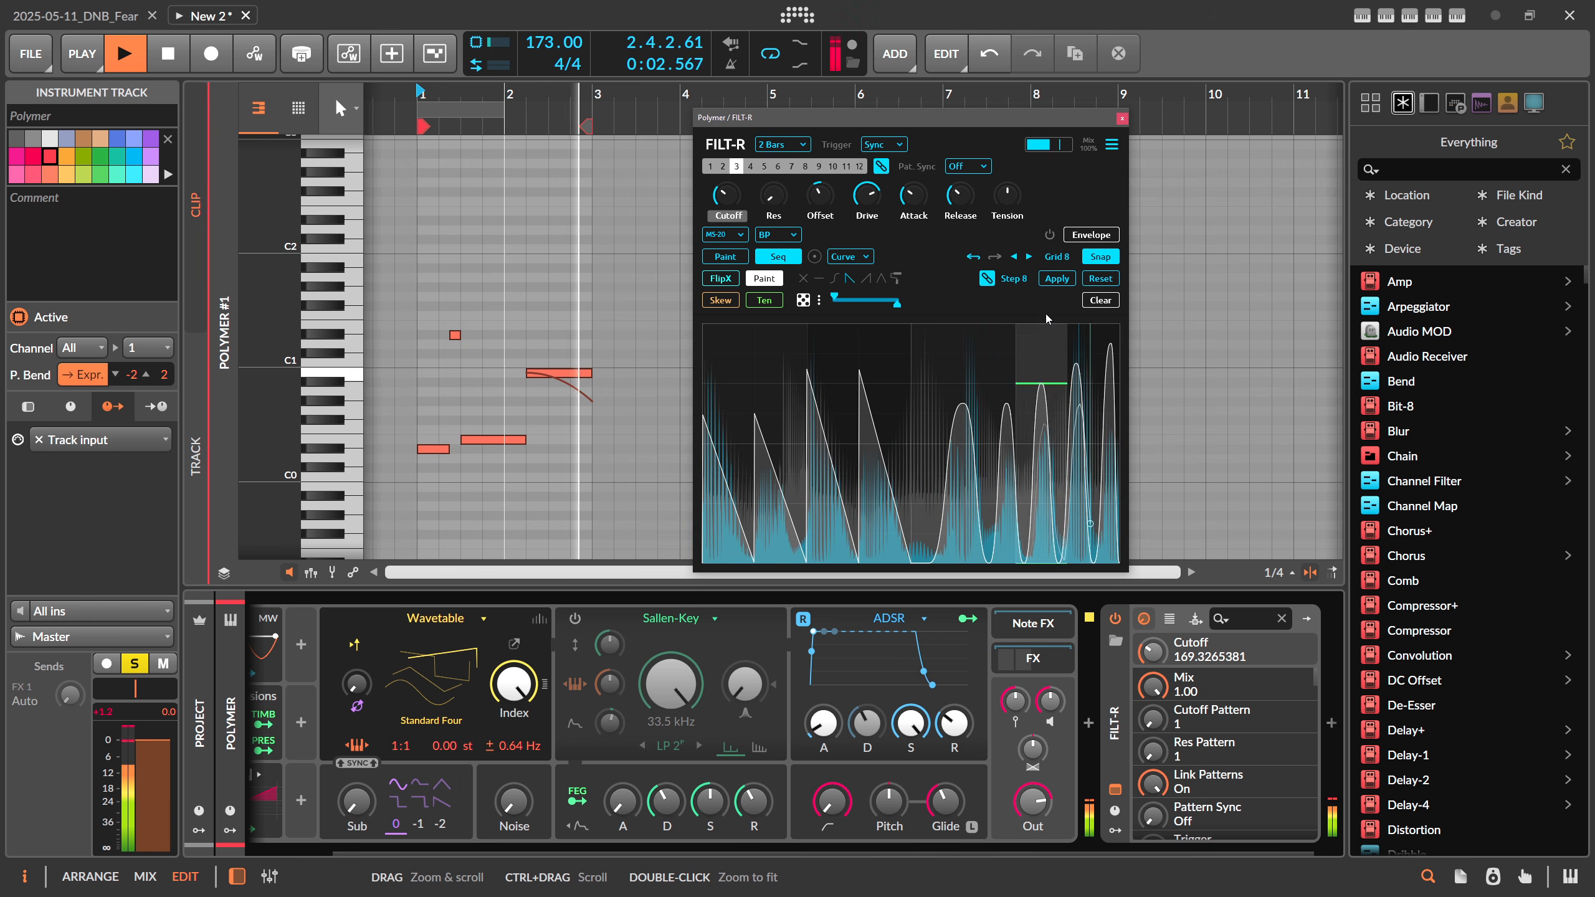
{"action": "key", "text": "space"}
Leave the step sequencer, bend the four falling ramps outward, remove the extra low point at mid-pattern, and restart playback
{"action": "left_click", "coordinate": [777, 257]}
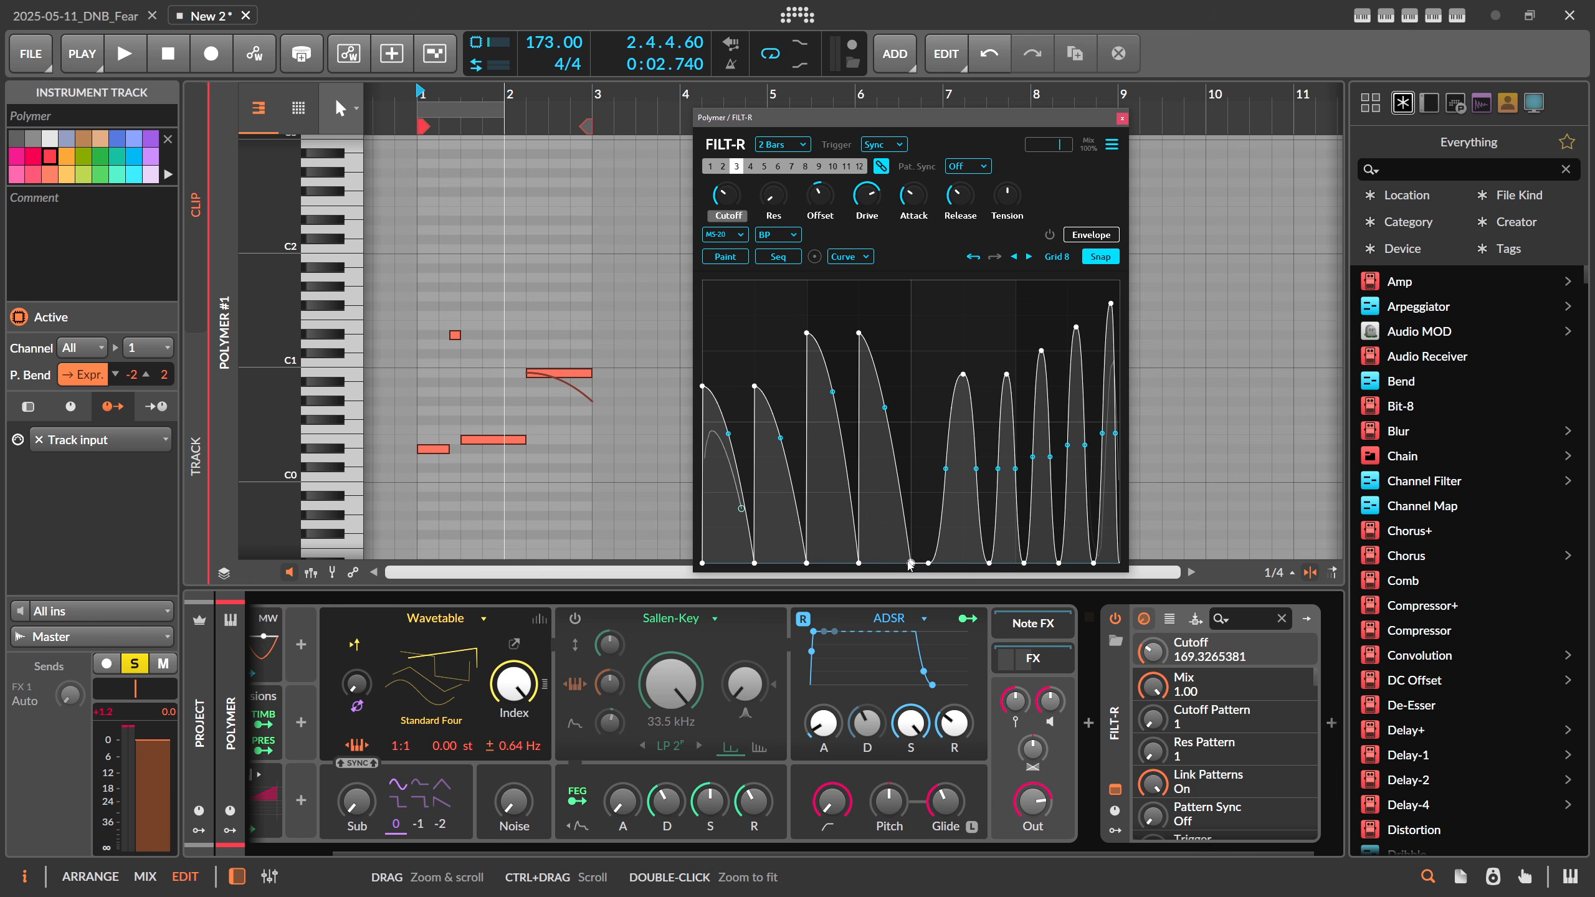
{"action": "key", "text": "space"}
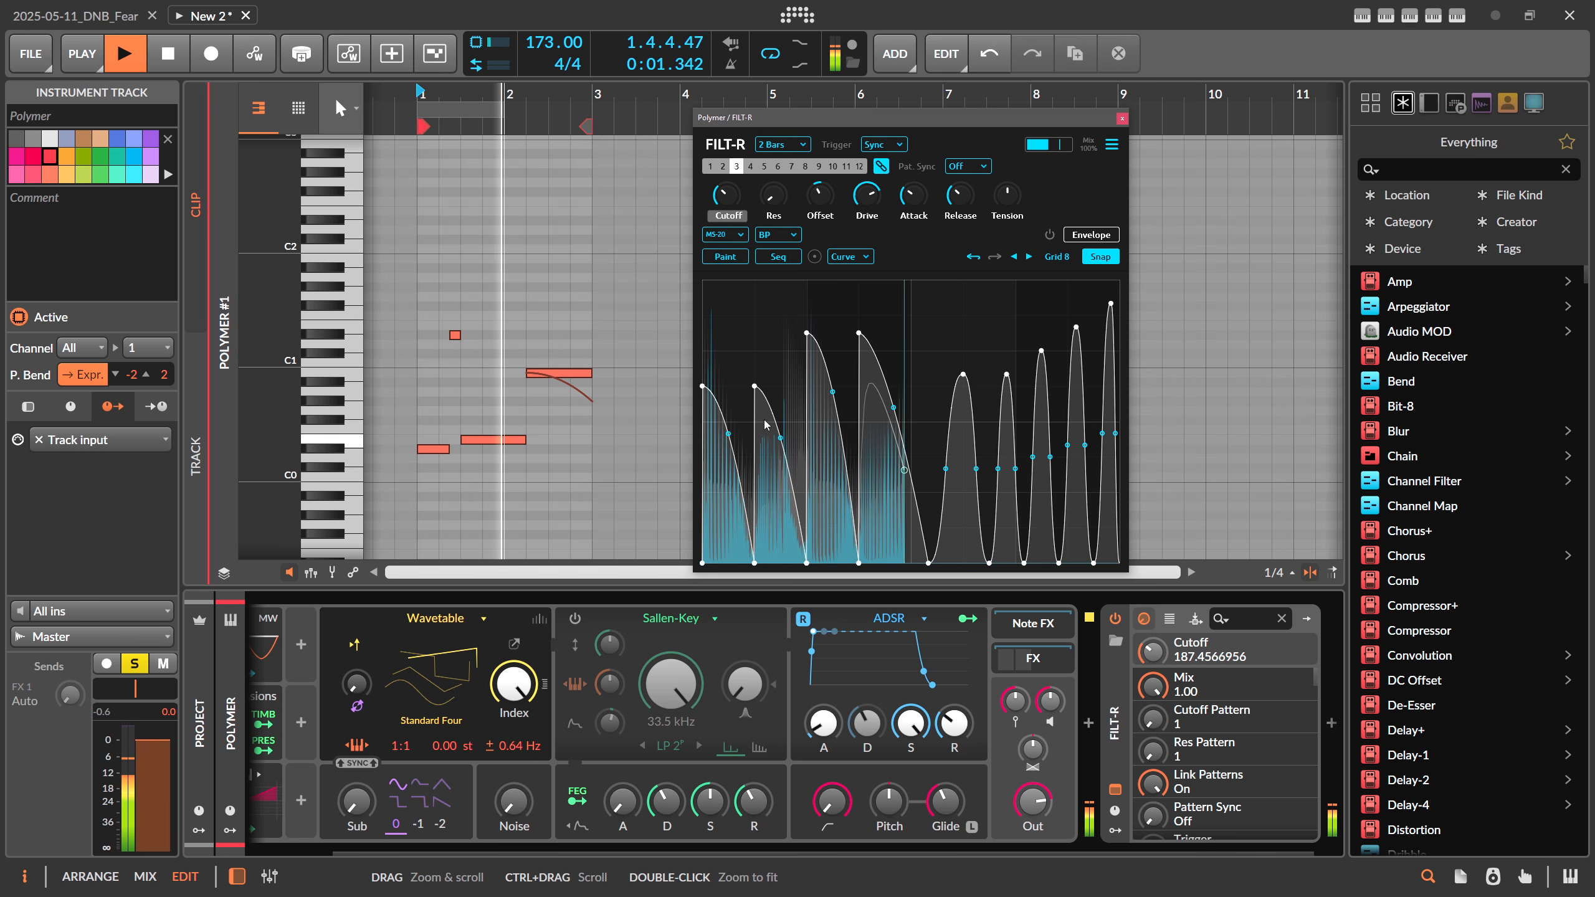
Remove the low point between the first two ramps, raise the pattern's first point, and straighten the opening slope
{"action": "double_click", "coordinate": [755, 563]}
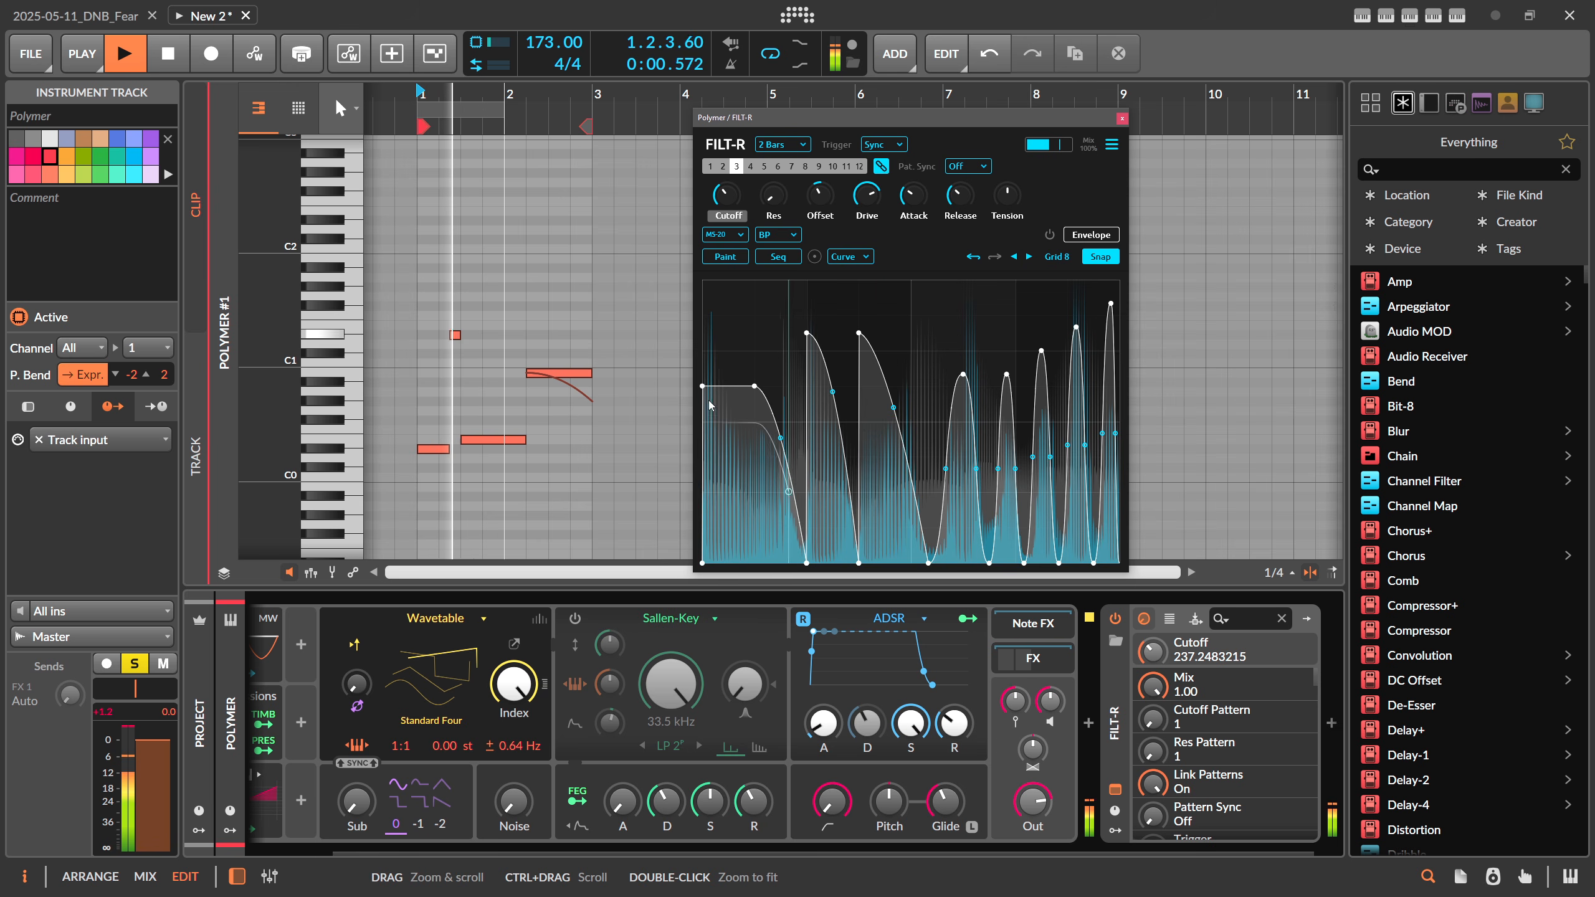
{"action": "left_click_drag", "start_coordinate": [702, 386], "coordinate": [703, 315]}
{"action": "double_click", "coordinate": [728, 334]}
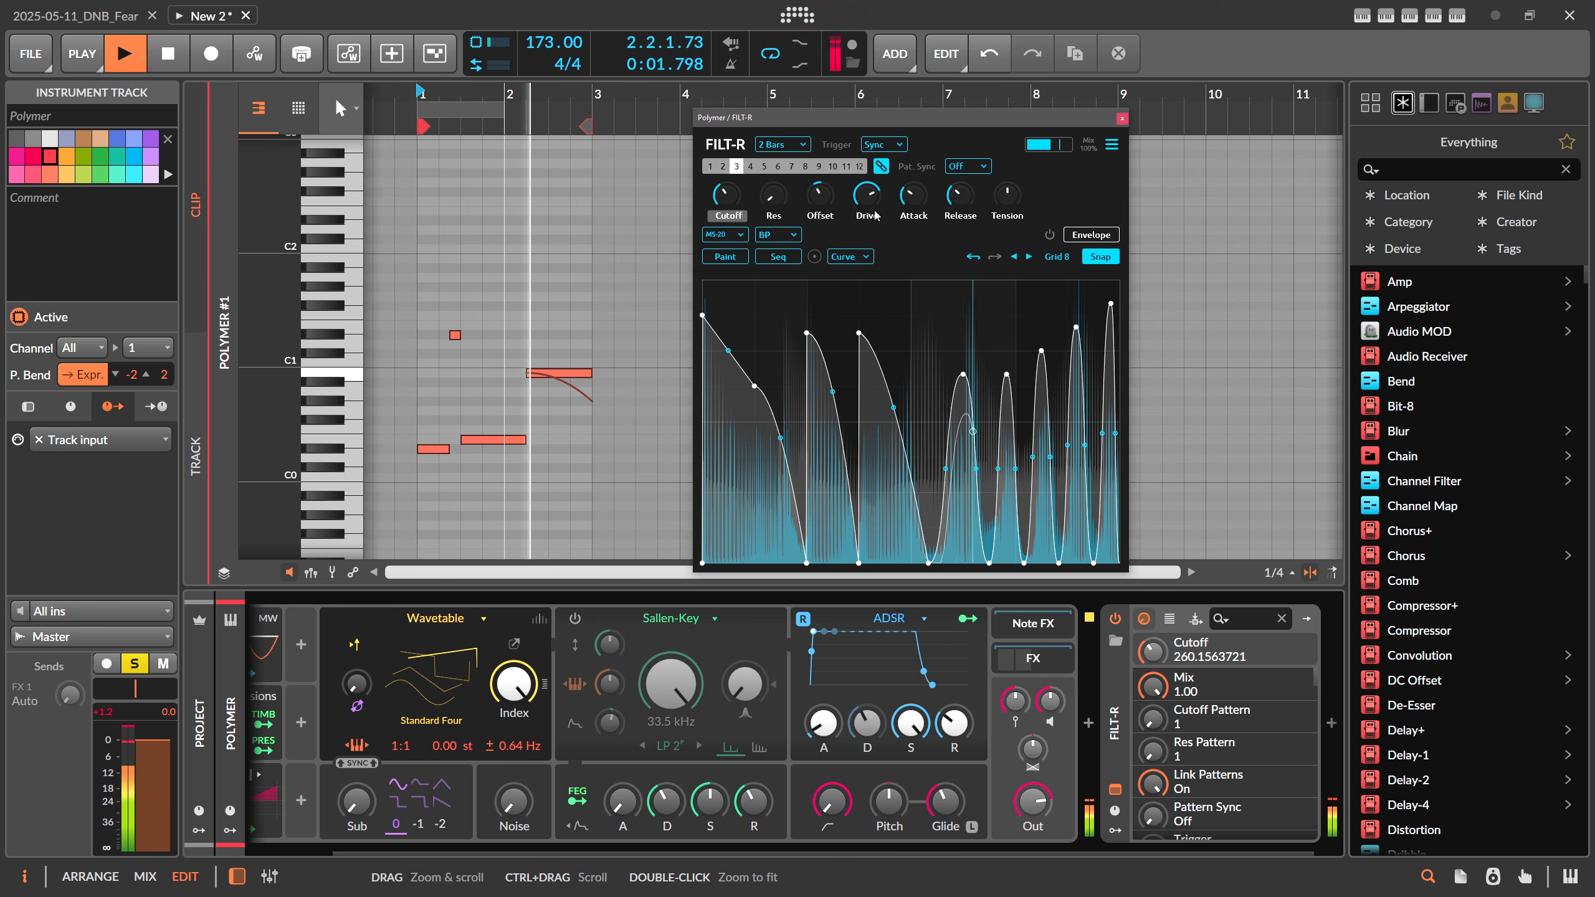
Adjust the drive and set the cutoff to about 826 Hz while auditioning pattern 3
{"action": "left_click_drag", "start_coordinate": [914, 198], "coordinate": [869, 190]}
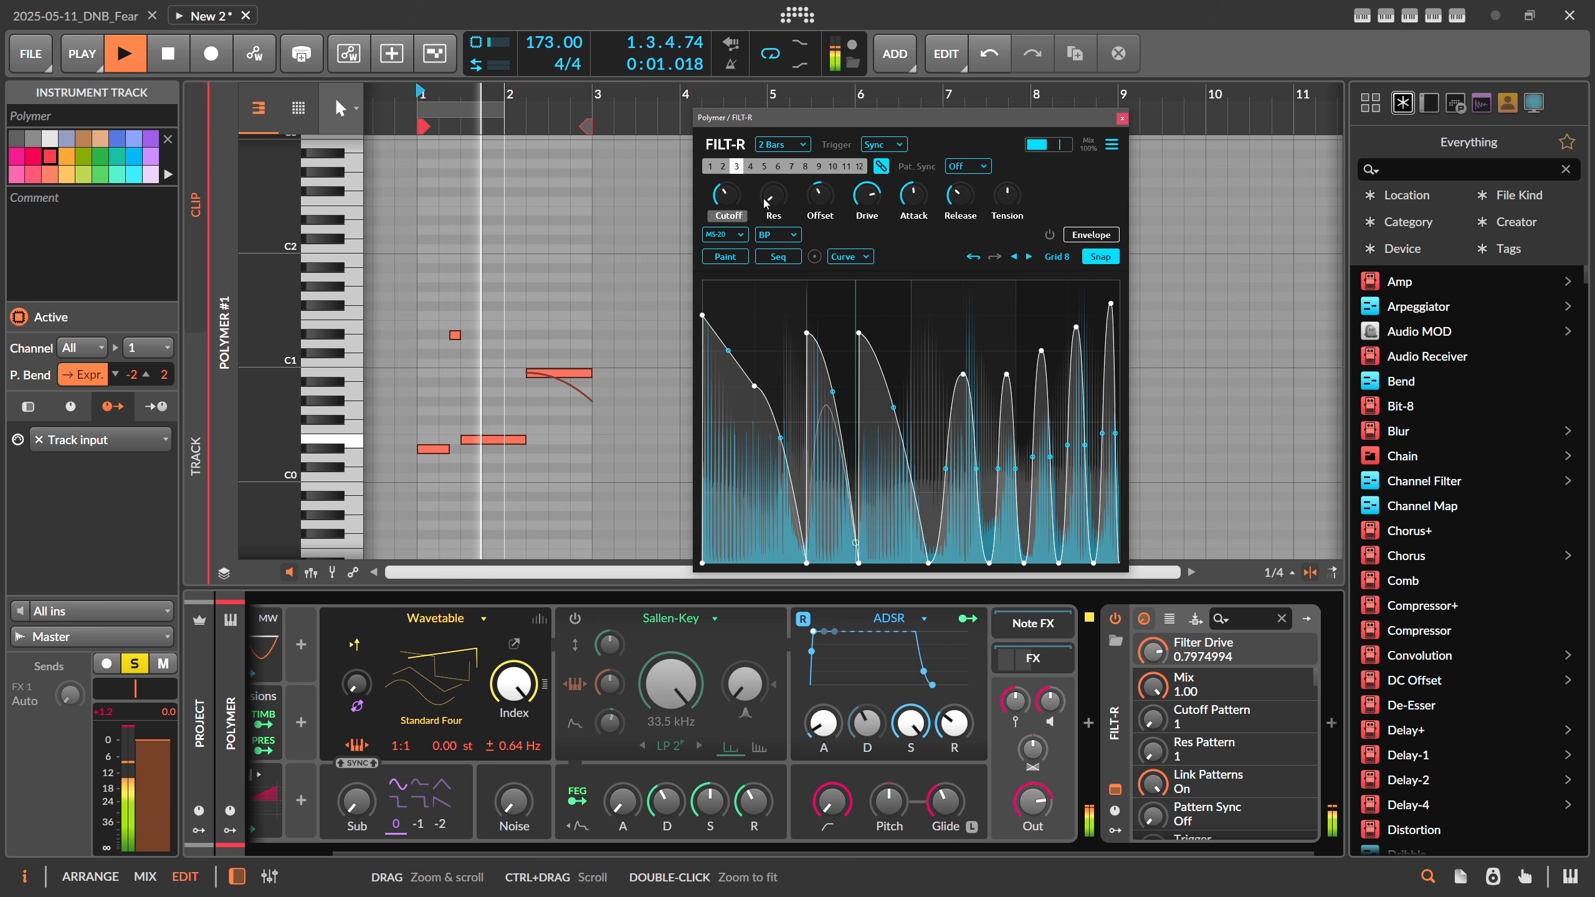
{"action": "mouse_move", "coordinate": [728, 199]}
{"action": "left_mouse_down"}
{"action": "mouse_move", "coordinate": [729, 161]}
{"action": "mouse_move", "coordinate": [728, 206]}
{"action": "left_mouse_up"}
{"action": "key", "text": "space"}
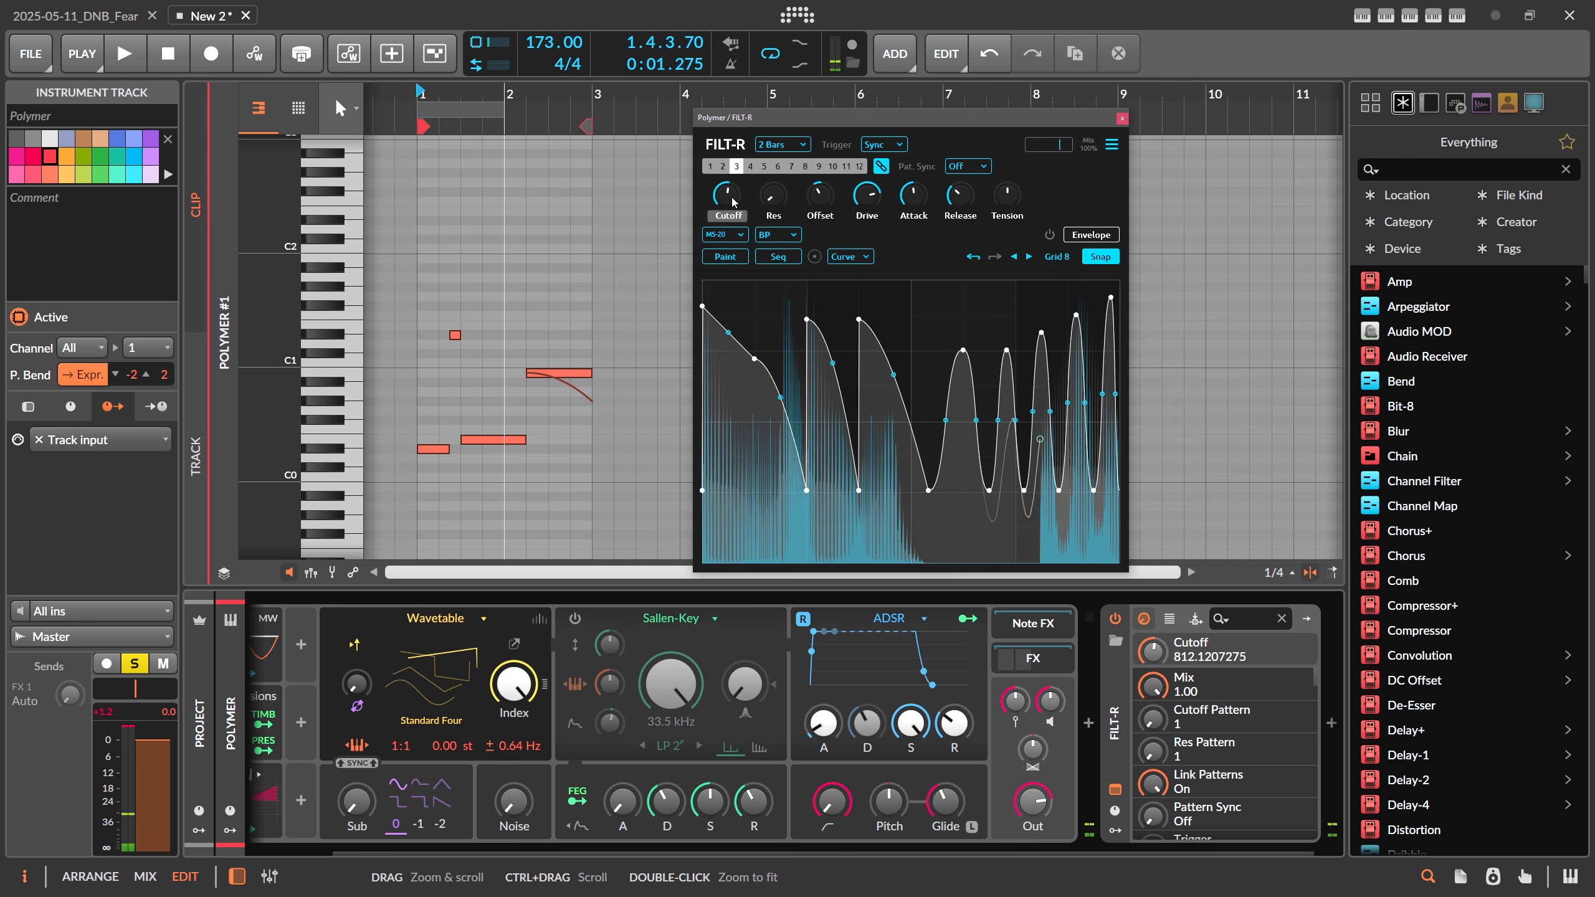
{"action": "left_click_drag", "start_coordinate": [728, 206], "coordinate": [729, 197]}
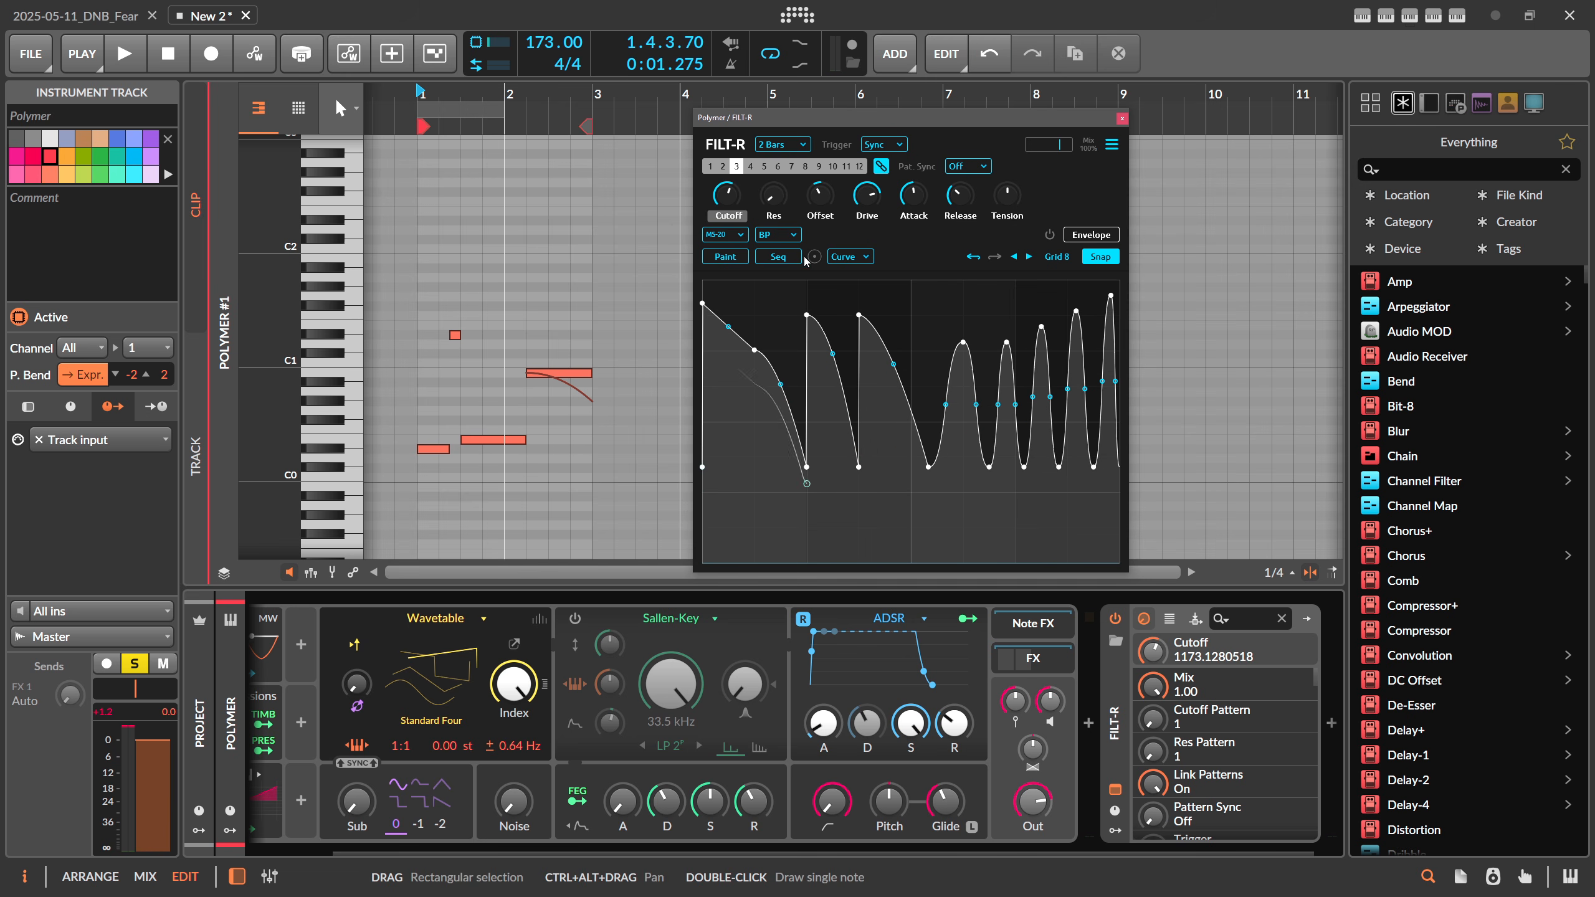
{"action": "key", "text": "space"}
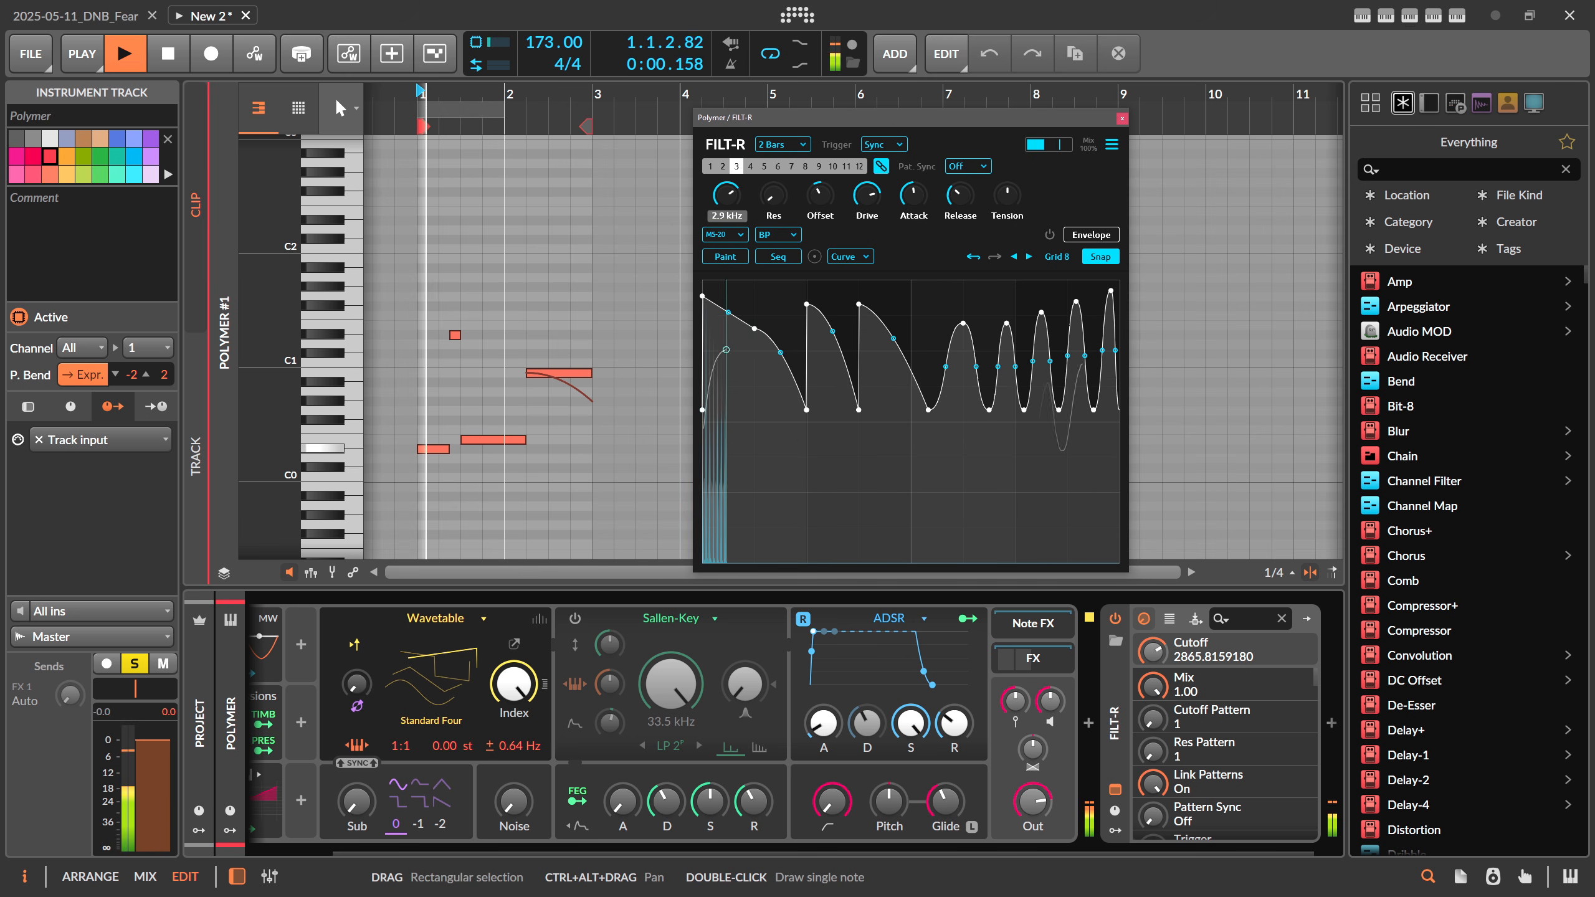
{"action": "left_click_drag", "start_coordinate": [729, 198], "coordinate": [729, 208]}
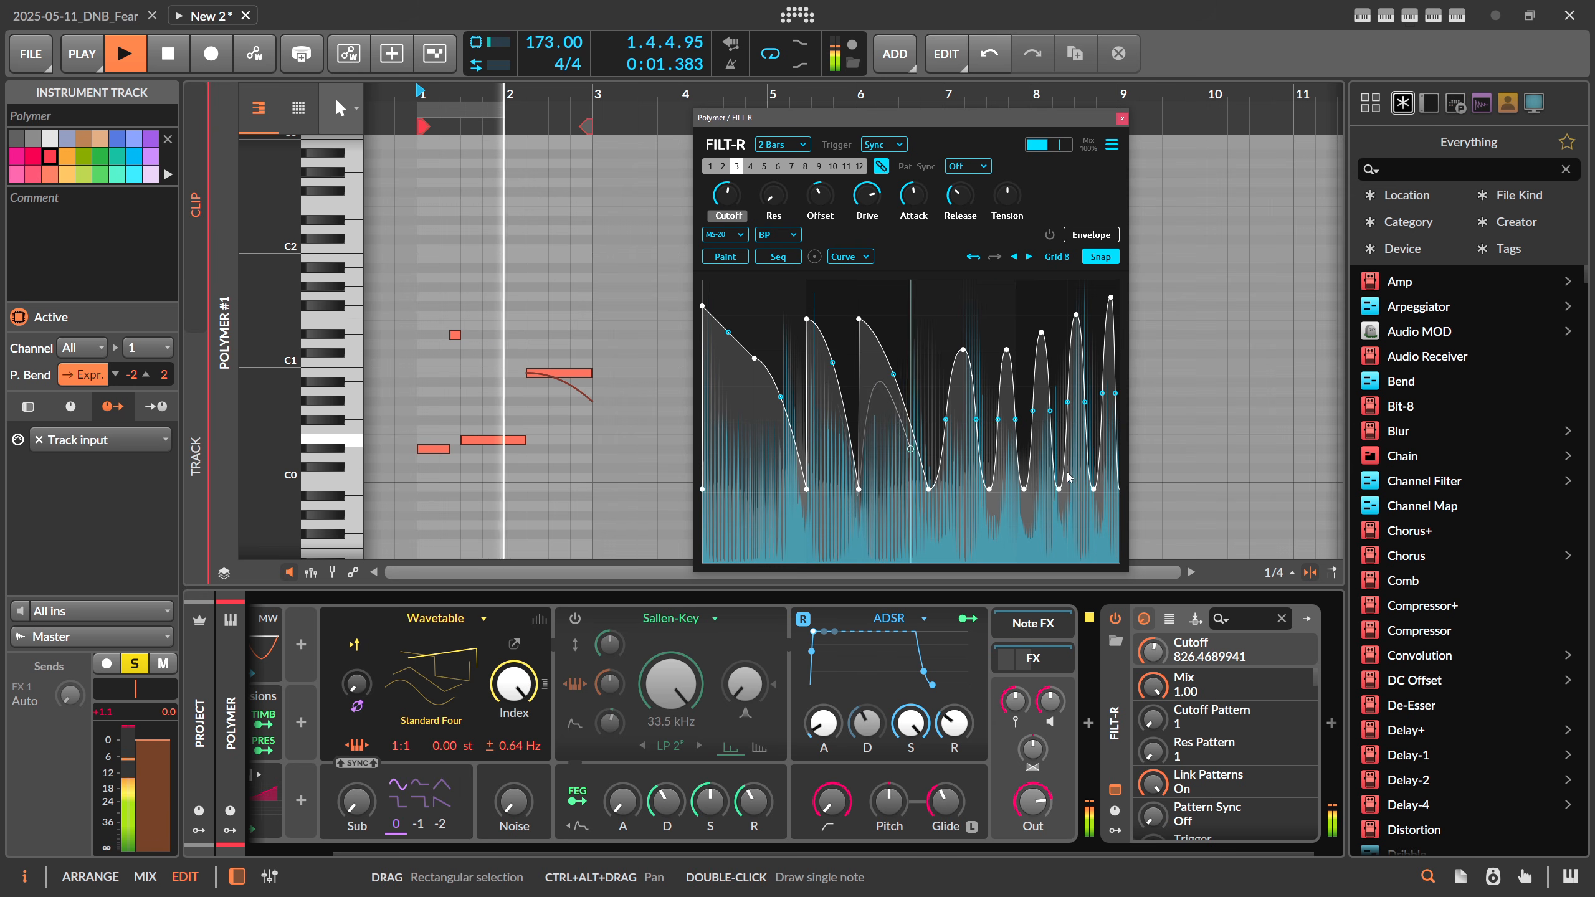
{"action": "key", "text": "space"}
Raise the selected low points between the last peaks to around mid-height with snapping off and restart playback
{"action": "left_click_drag", "start_coordinate": [955, 516], "coordinate": [1129, 459]}
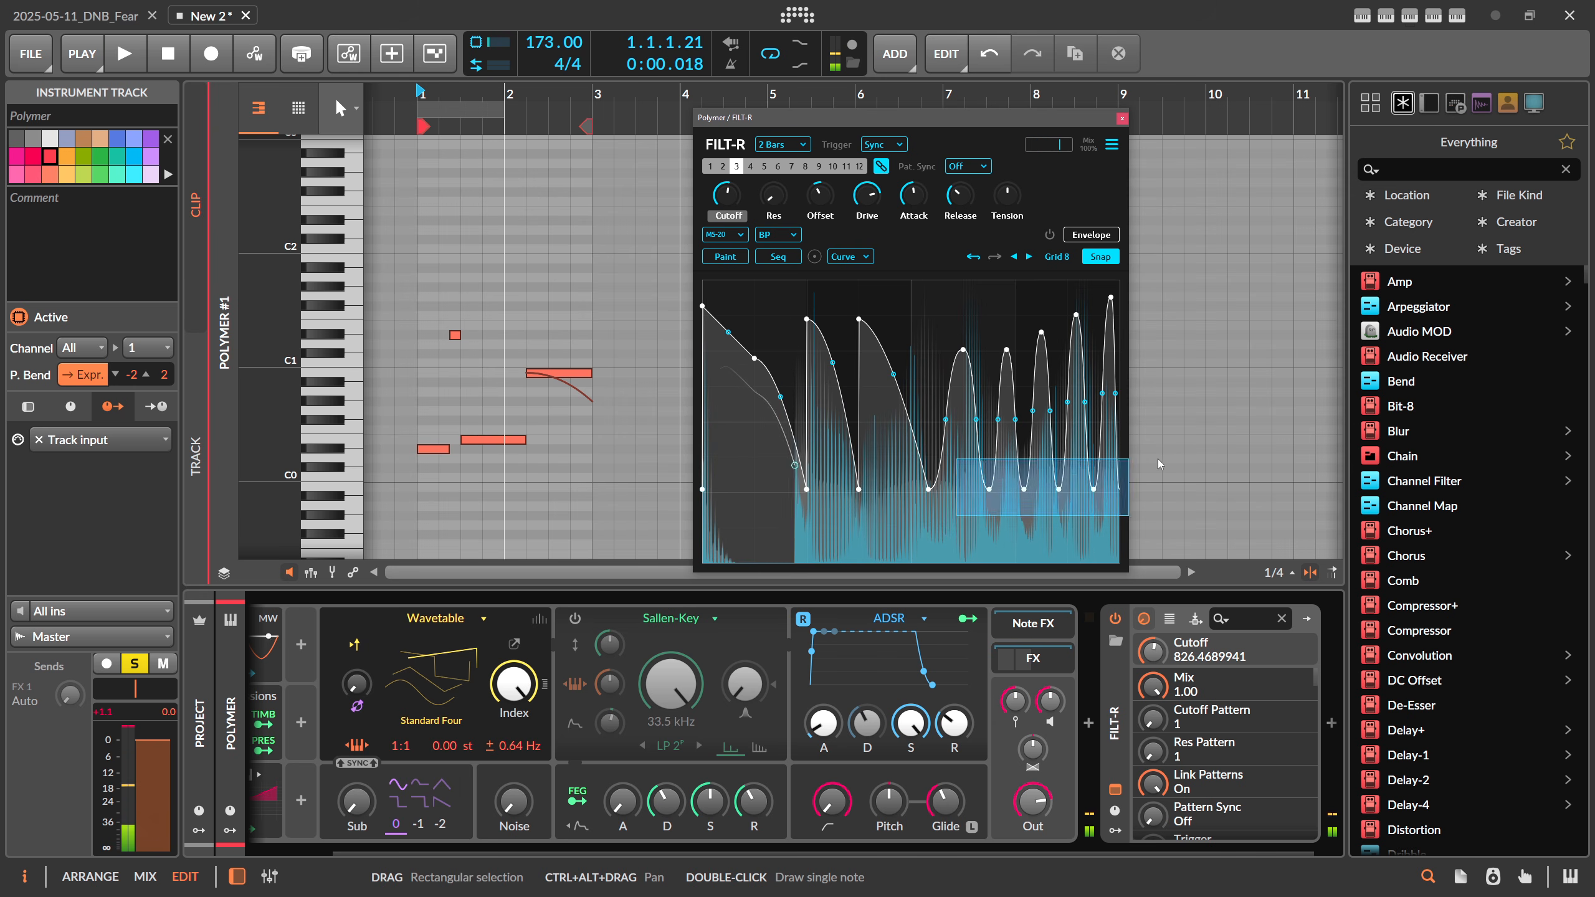
{"action": "left_click_drag", "start_coordinate": [1025, 492], "coordinate": [1050, 460]}
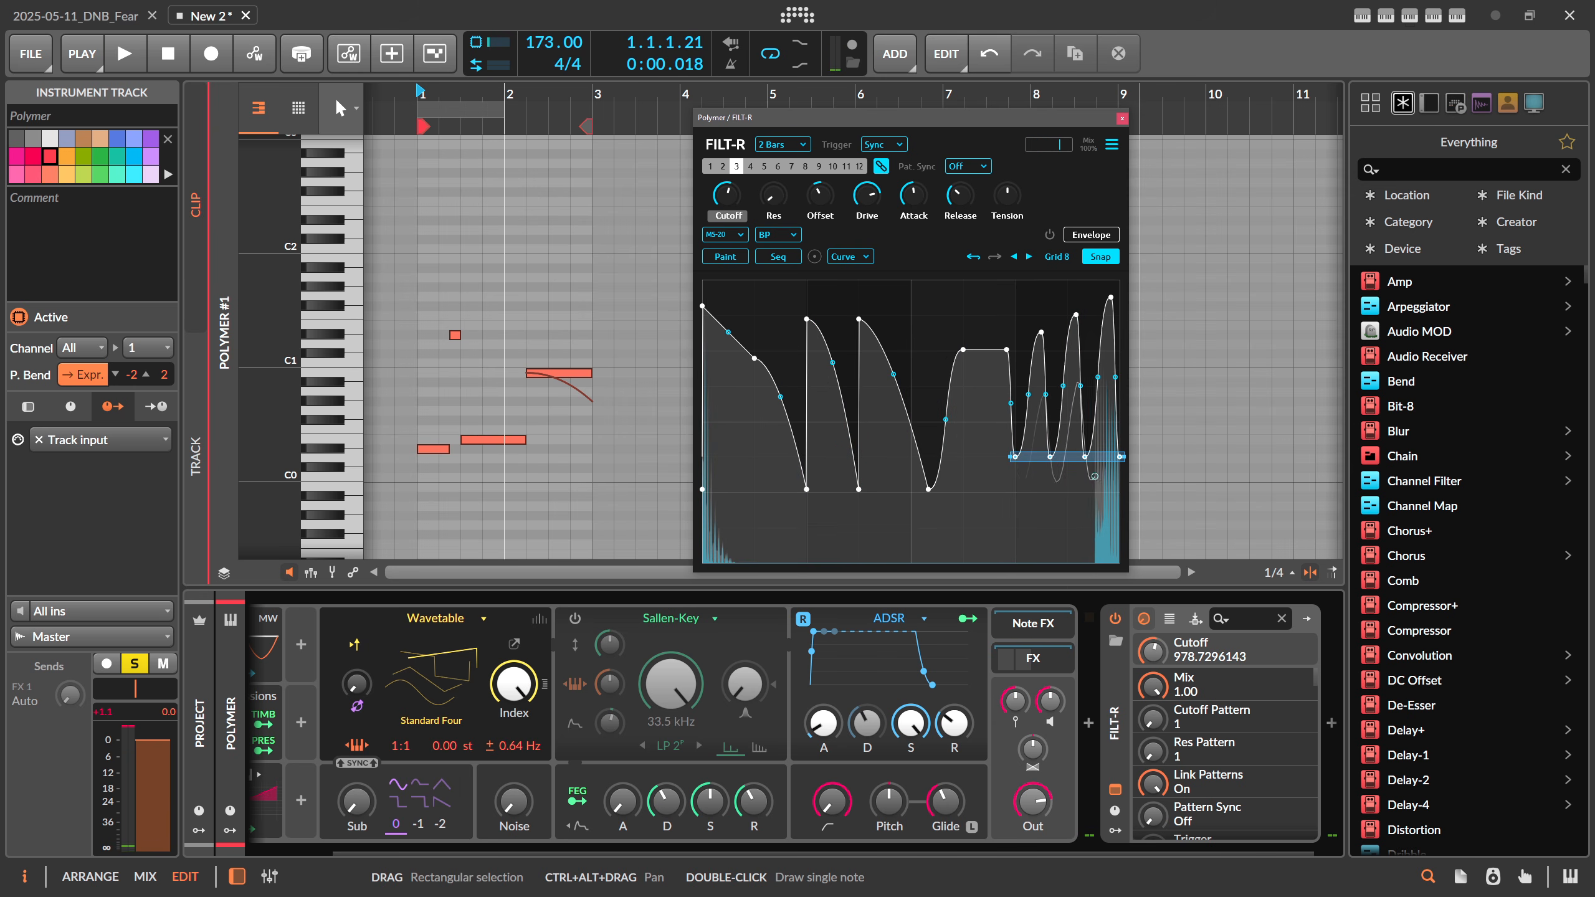
{"action": "left_click", "coordinate": [974, 257]}
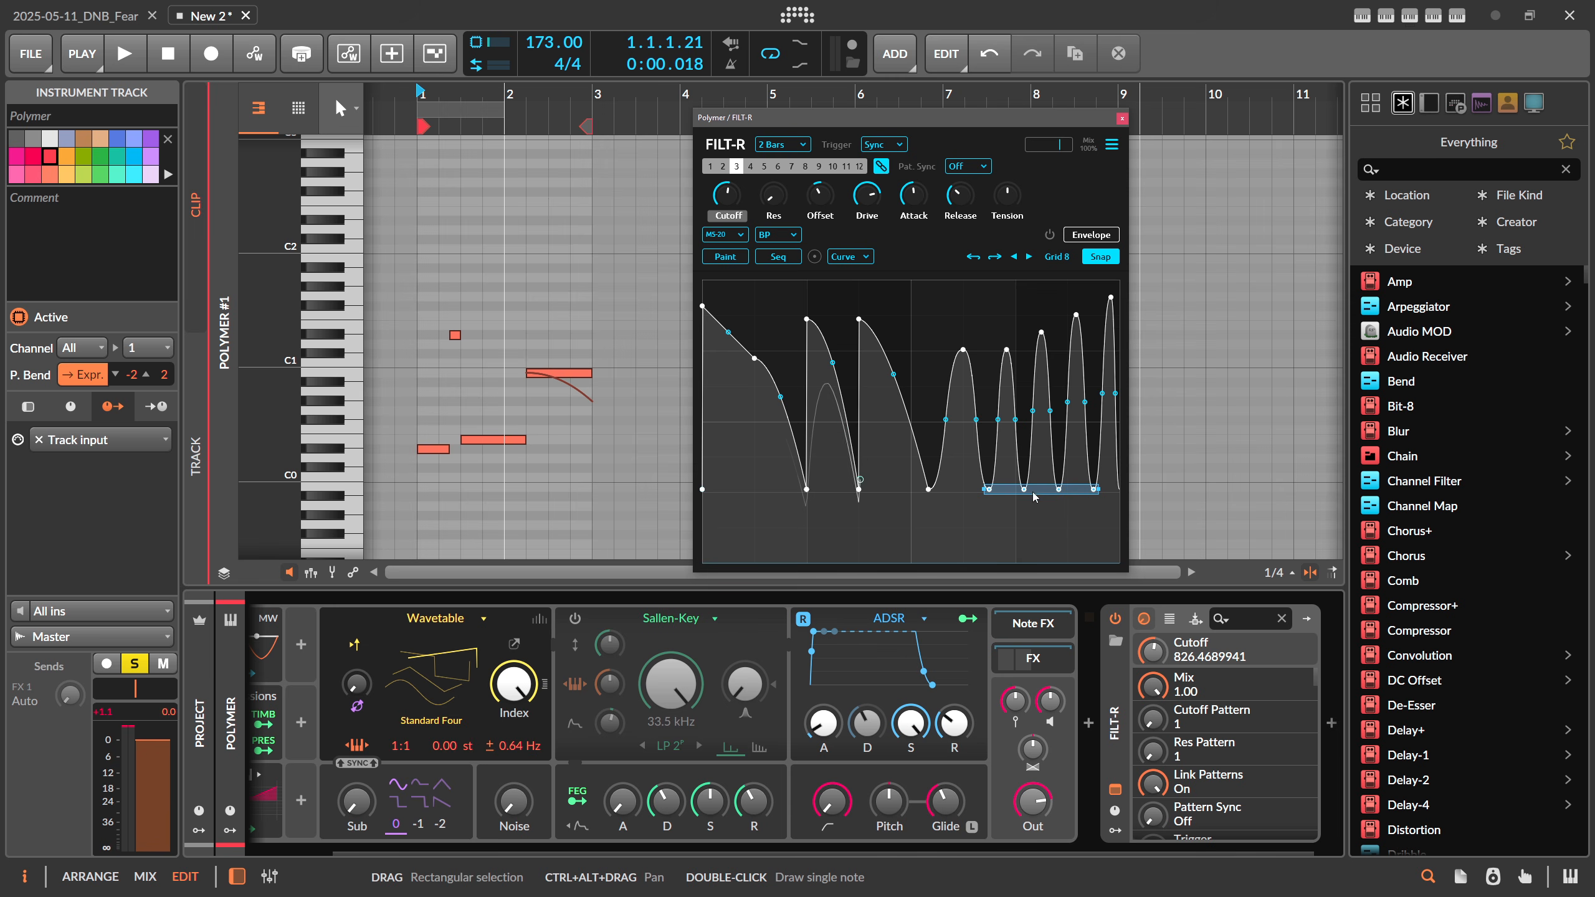
{"action": "left_click_drag", "start_coordinate": [995, 494], "coordinate": [1021, 497]}
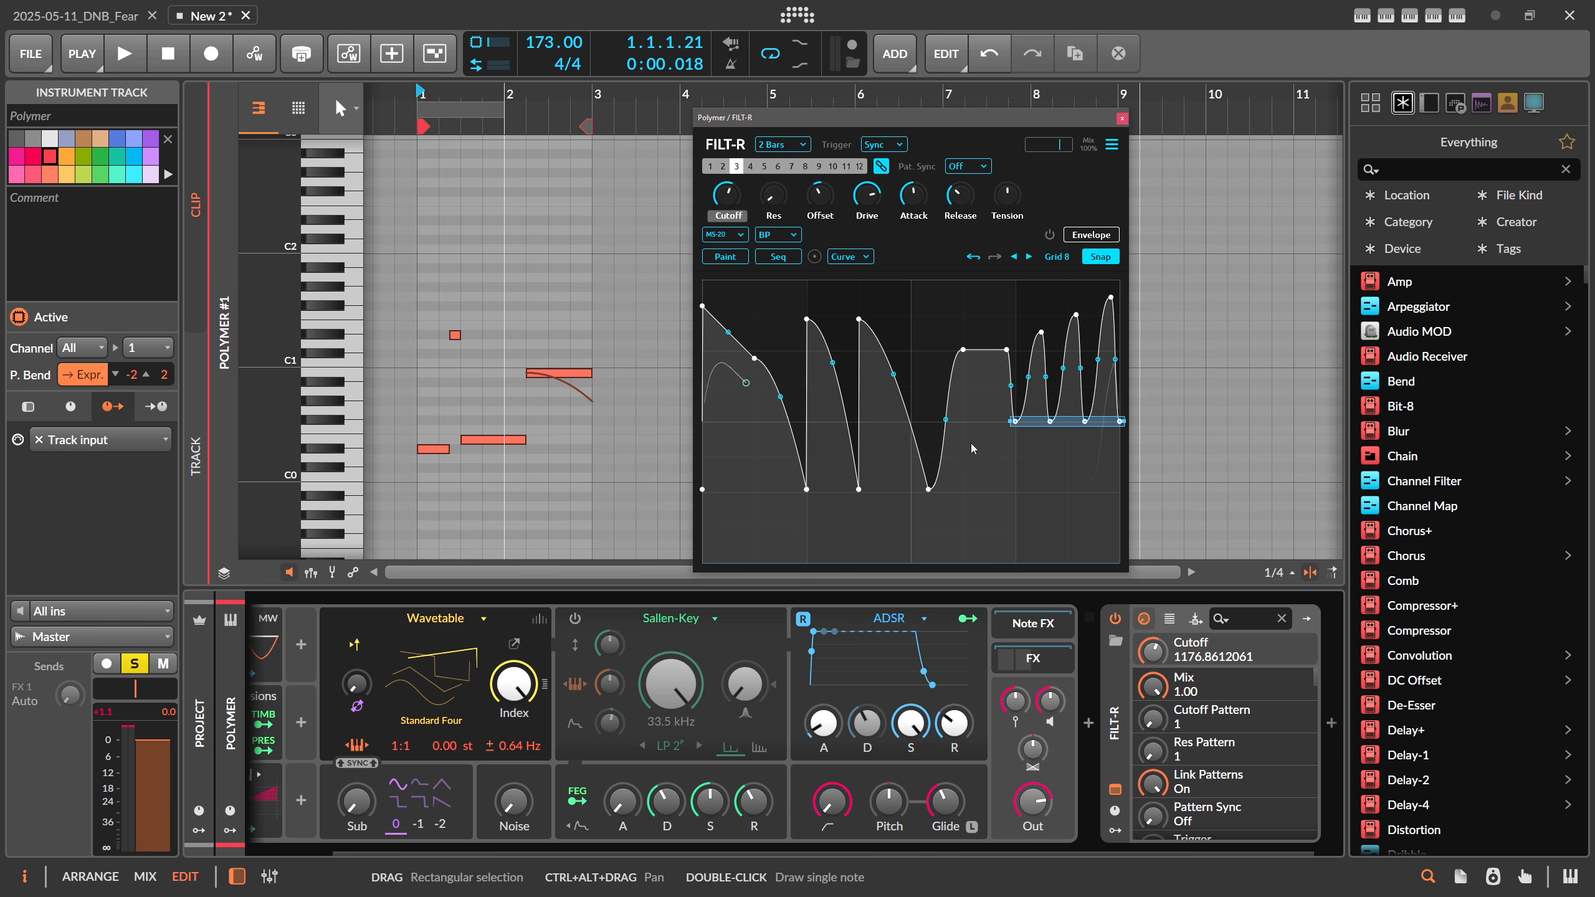
{"action": "left_click", "coordinate": [972, 257]}
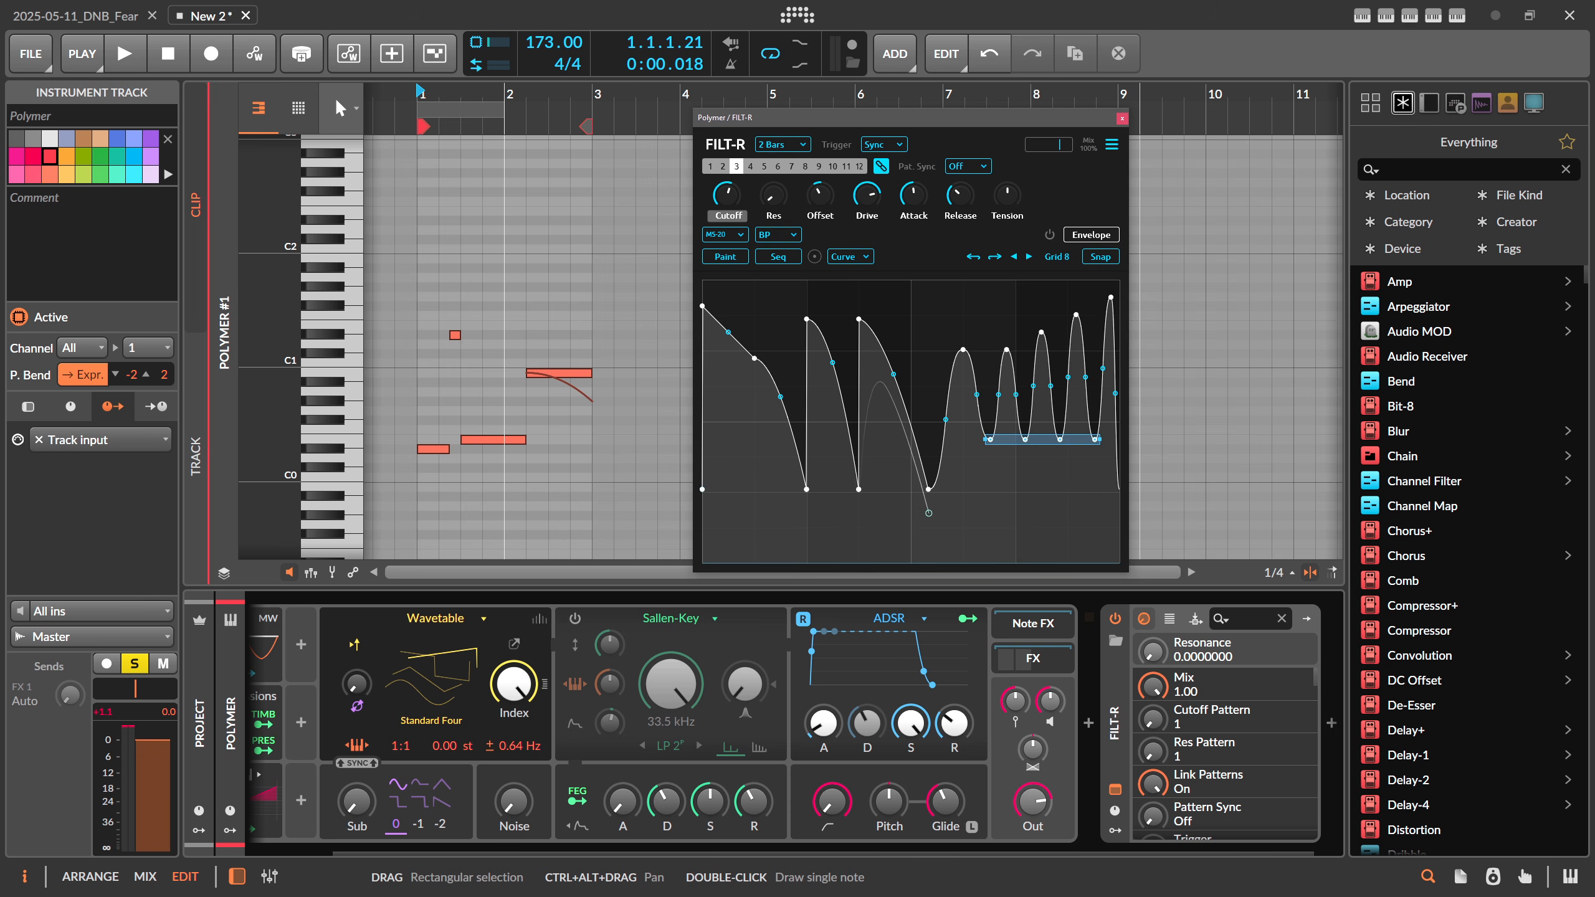
{"action": "key", "text": "space"}
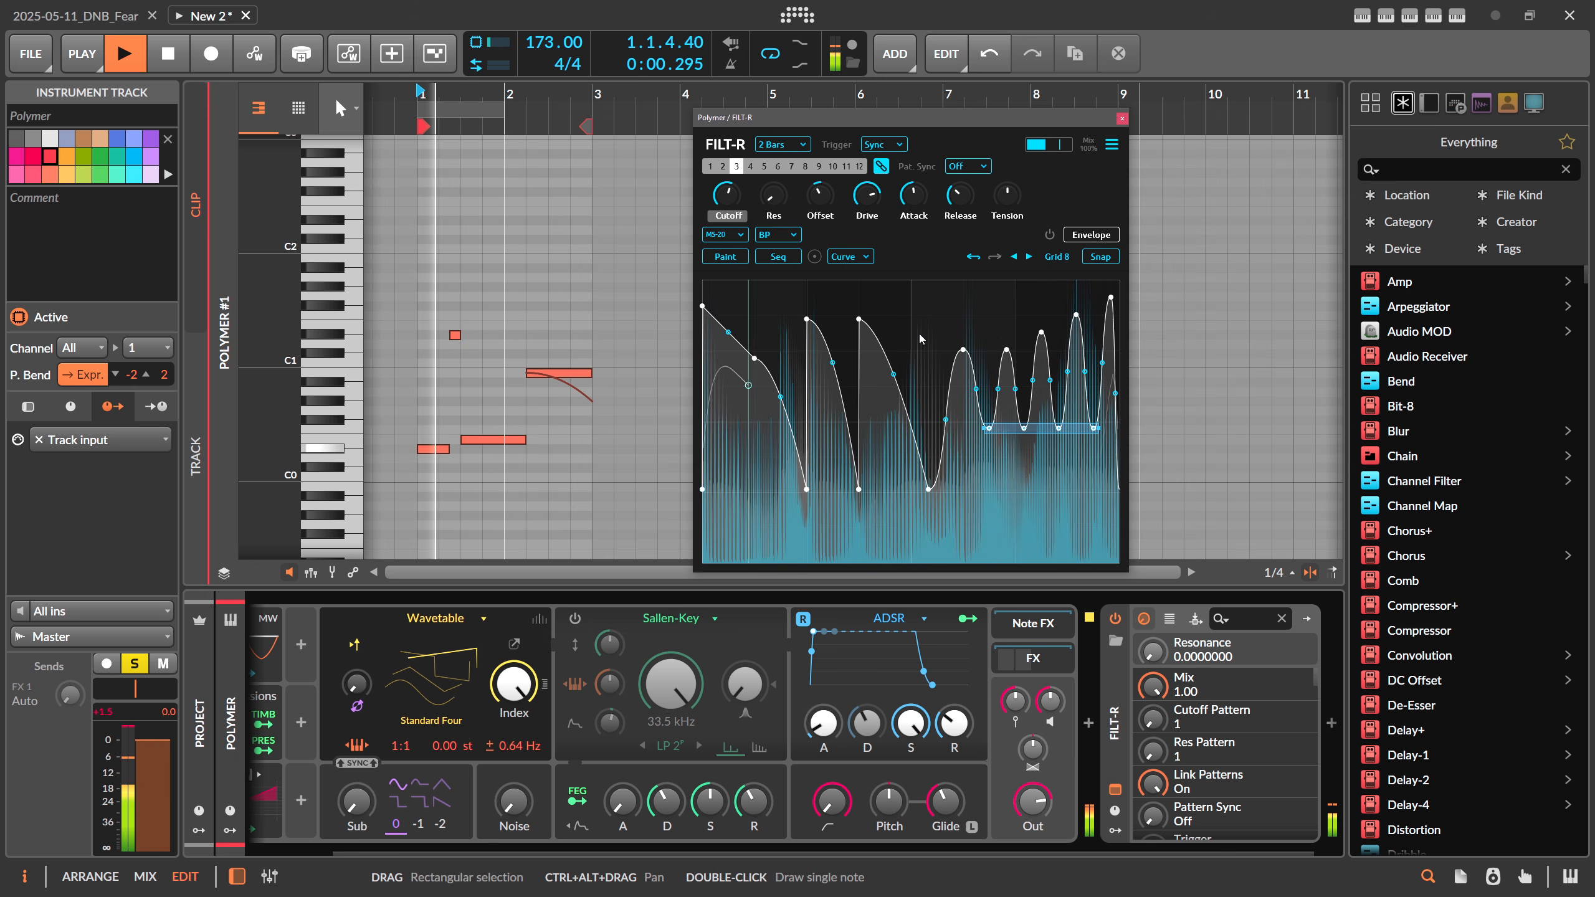
Try to raise the two low points around the middle of the pattern together, undoing each attempt
{"action": "left_click_drag", "start_coordinate": [837, 482], "coordinate": [971, 514]}
{"action": "left_click_drag", "start_coordinate": [910, 489], "coordinate": [915, 440]}
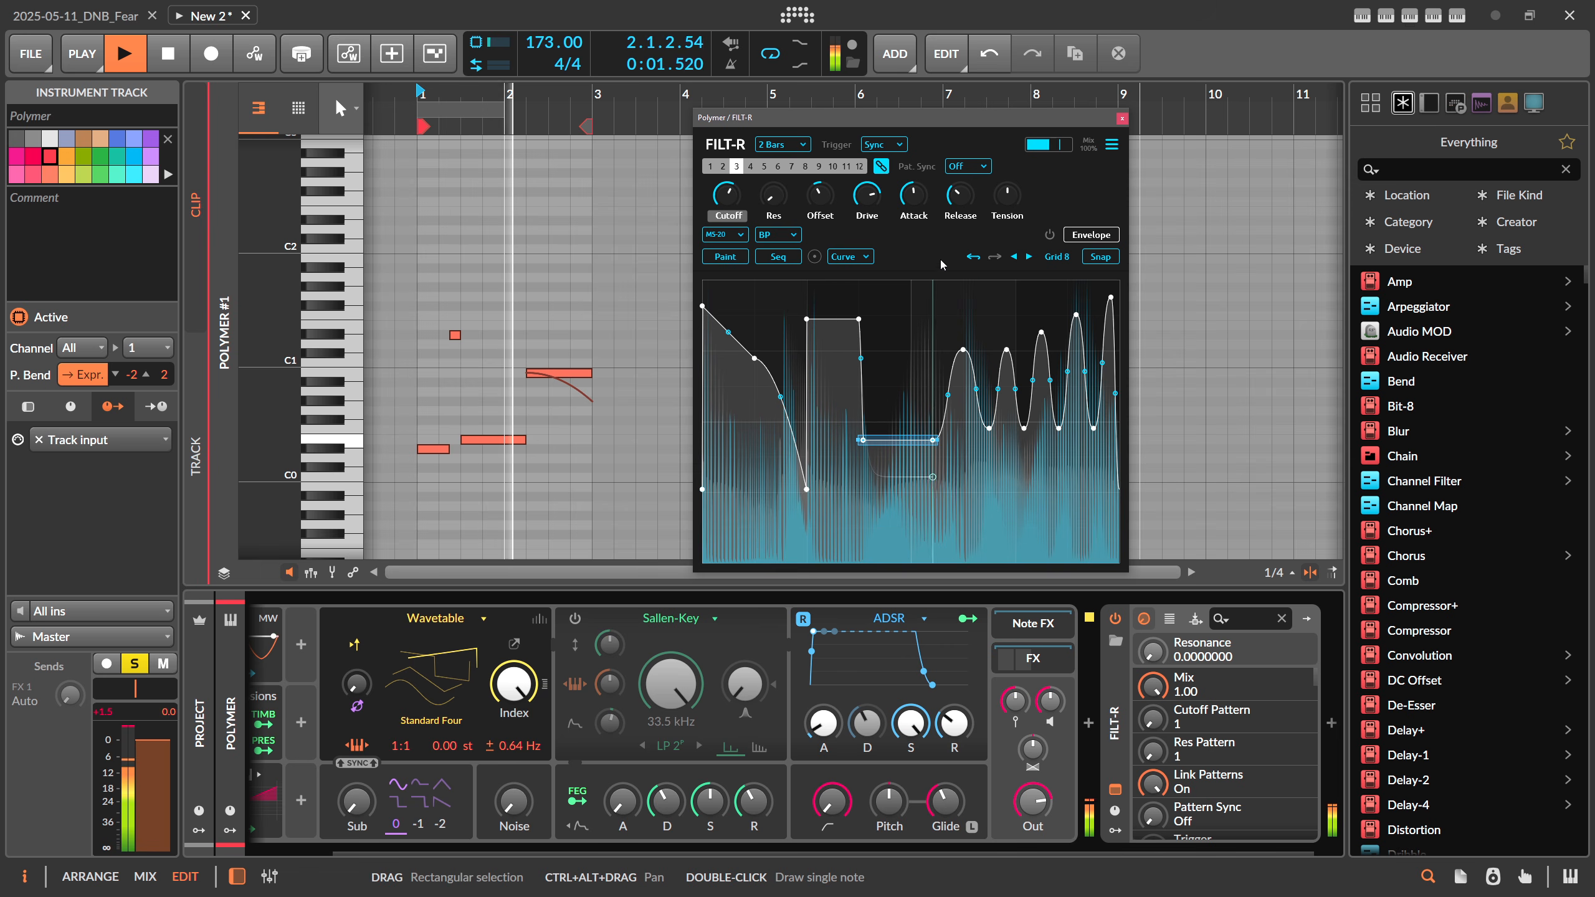
{"action": "left_click", "coordinate": [977, 259]}
{"action": "left_click_drag", "start_coordinate": [904, 489], "coordinate": [906, 428]}
{"action": "left_click", "coordinate": [999, 275]}
{"action": "double_click", "coordinate": [975, 257]}
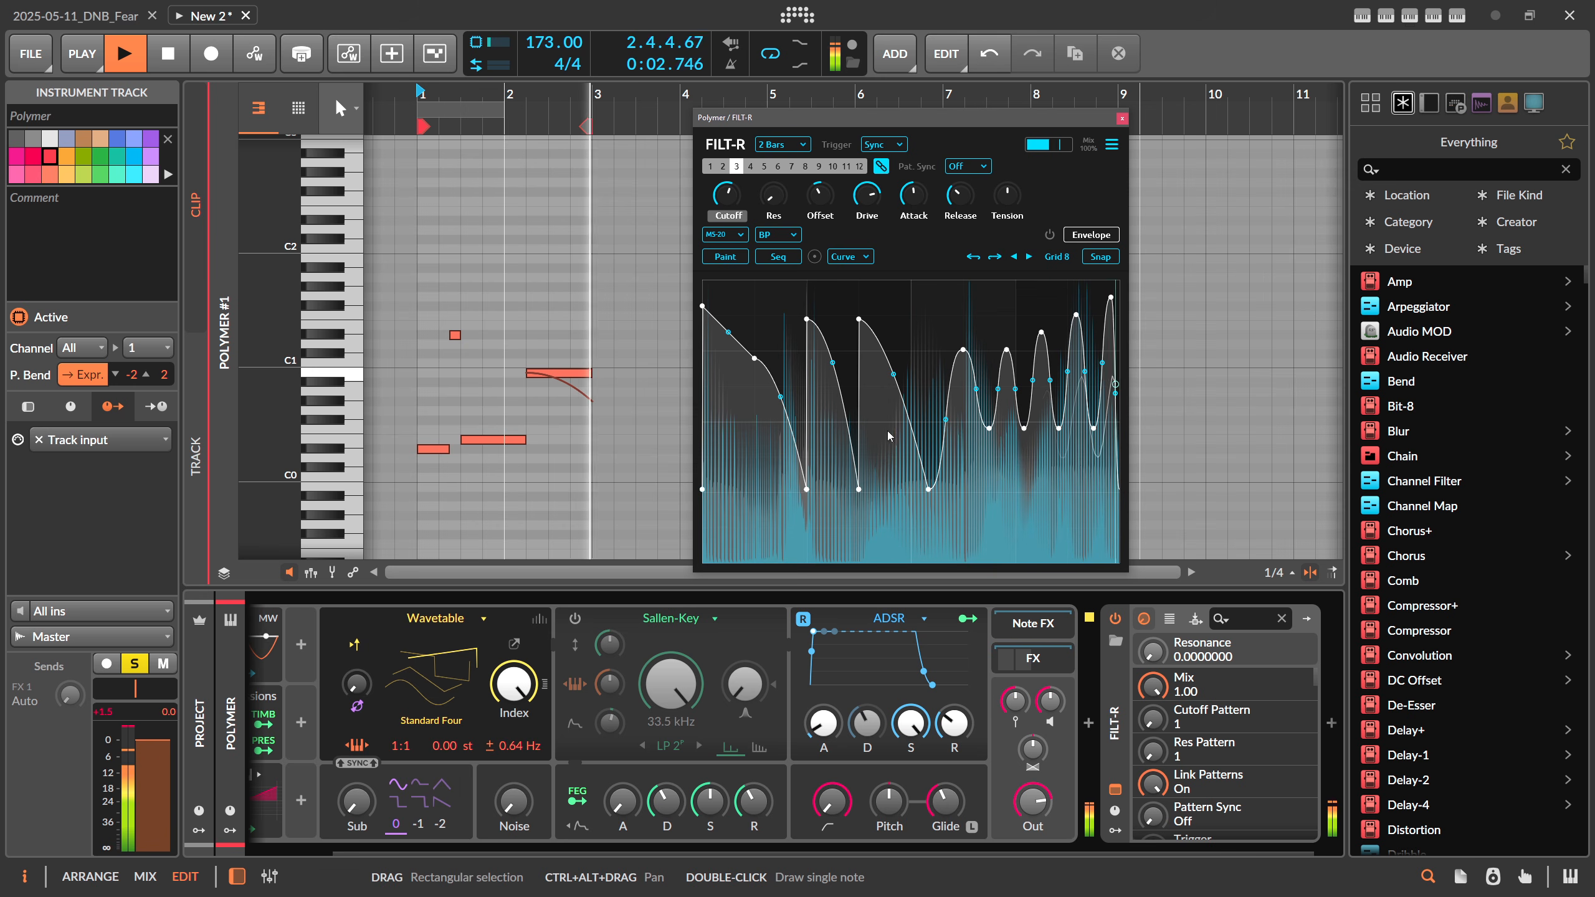
Raise the low point before the third peak, turn snapping back on, and lower the pattern's first point to mid-height
{"action": "left_click_drag", "start_coordinate": [859, 490], "coordinate": [854, 390]}
{"action": "left_click", "coordinate": [973, 258]}
{"action": "left_click", "coordinate": [1100, 258]}
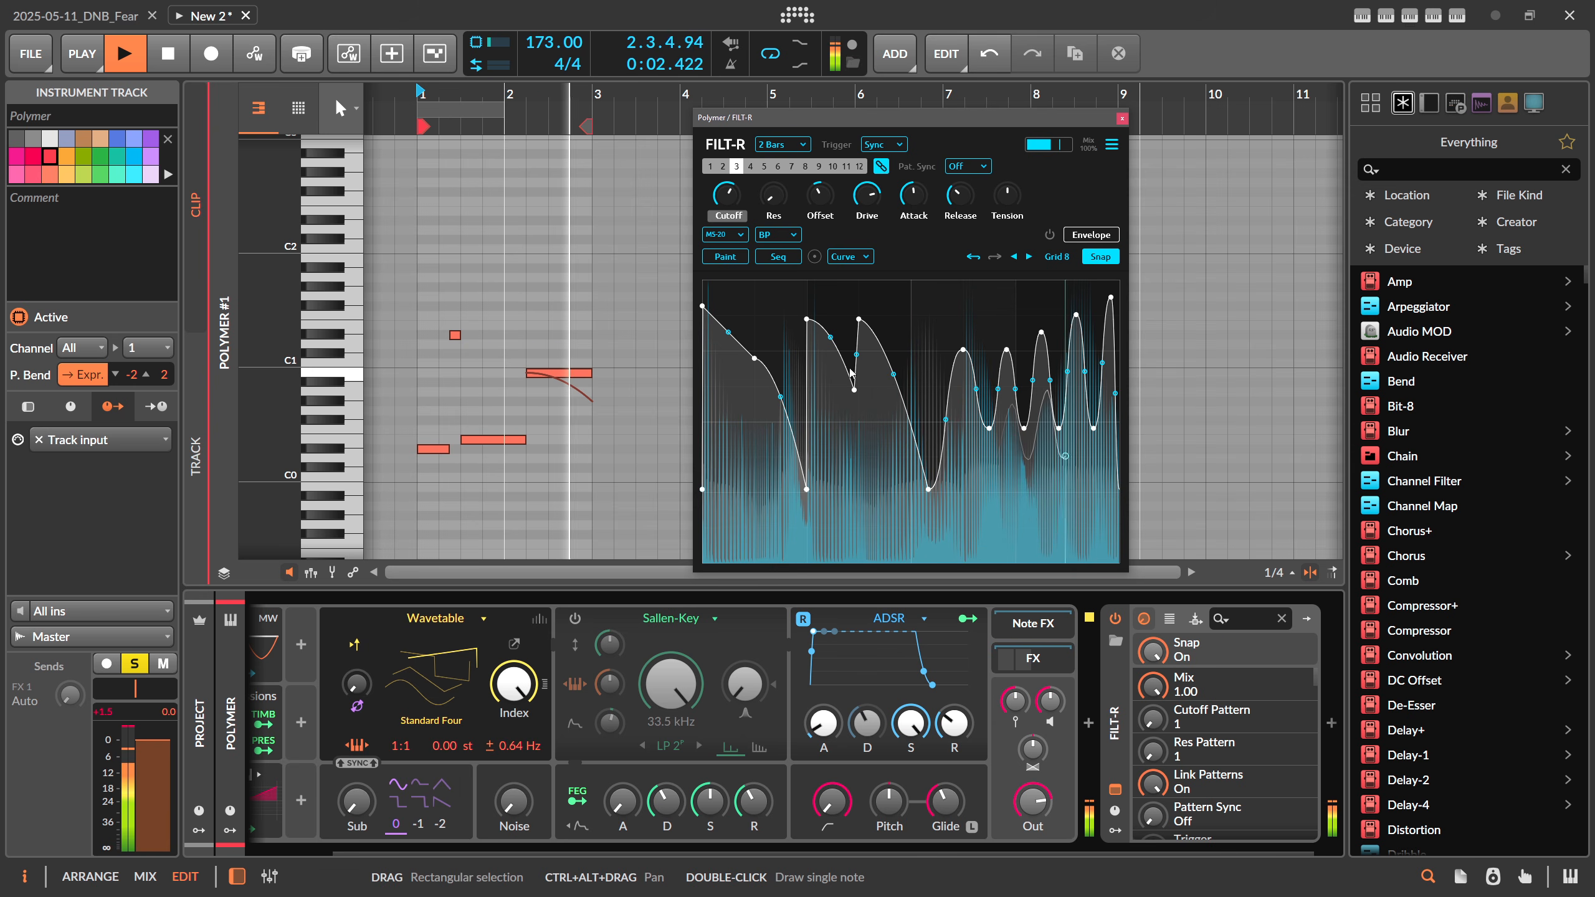
{"action": "left_click_drag", "start_coordinate": [702, 315], "coordinate": [702, 422]}
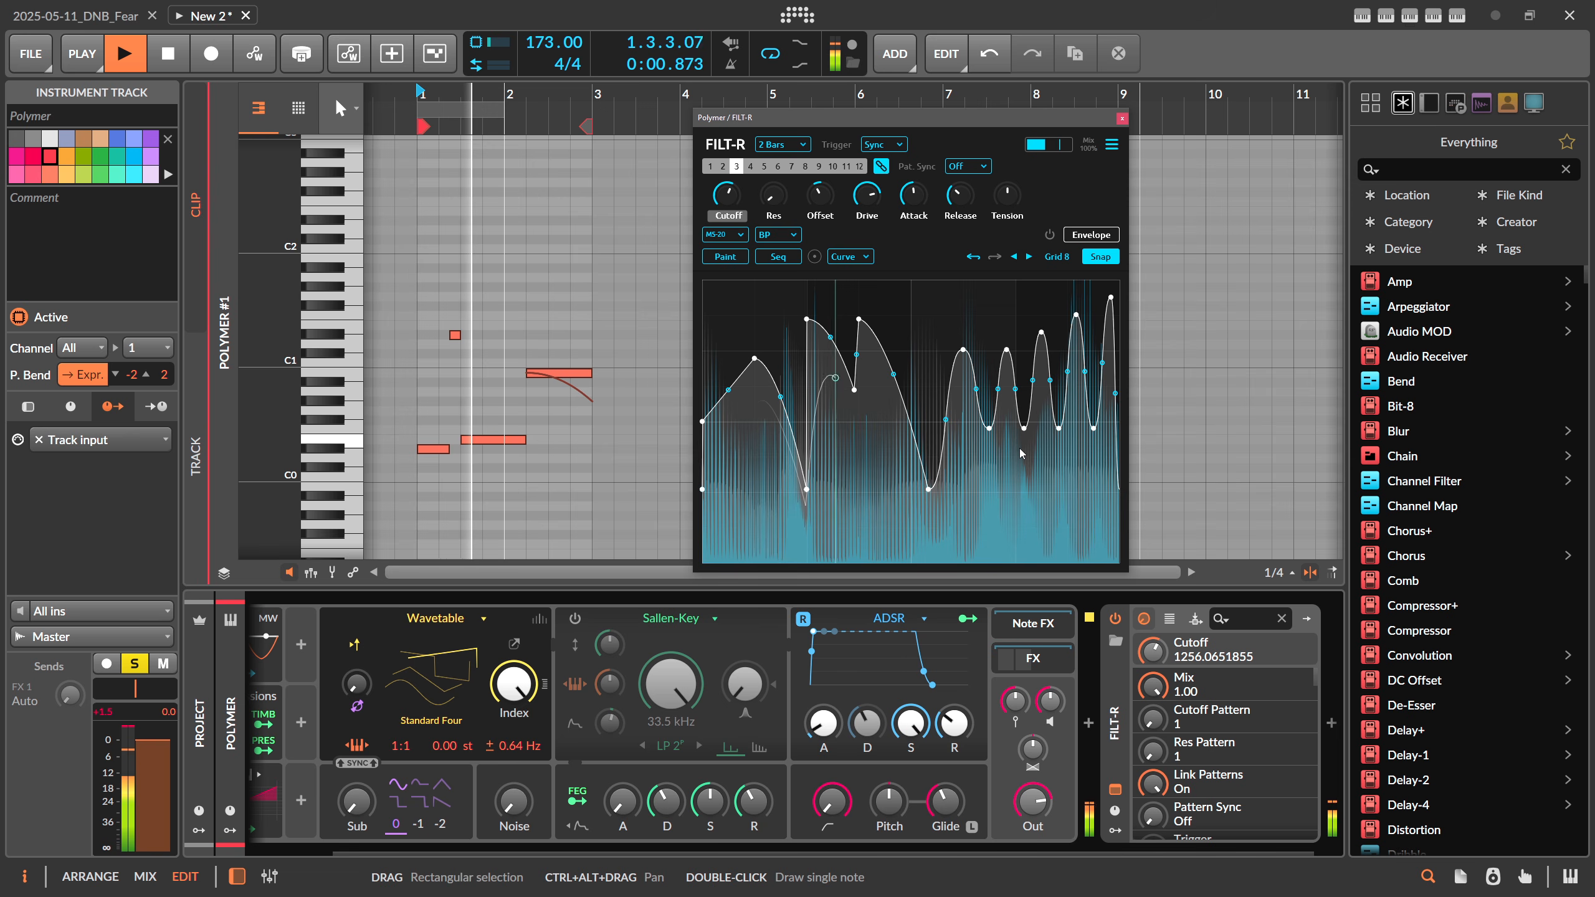
Switch to pattern 1 and adjust the resonance offset and the cutoff offset, taking the cutoff offset to 26 %
{"action": "left_click", "coordinate": [709, 166]}
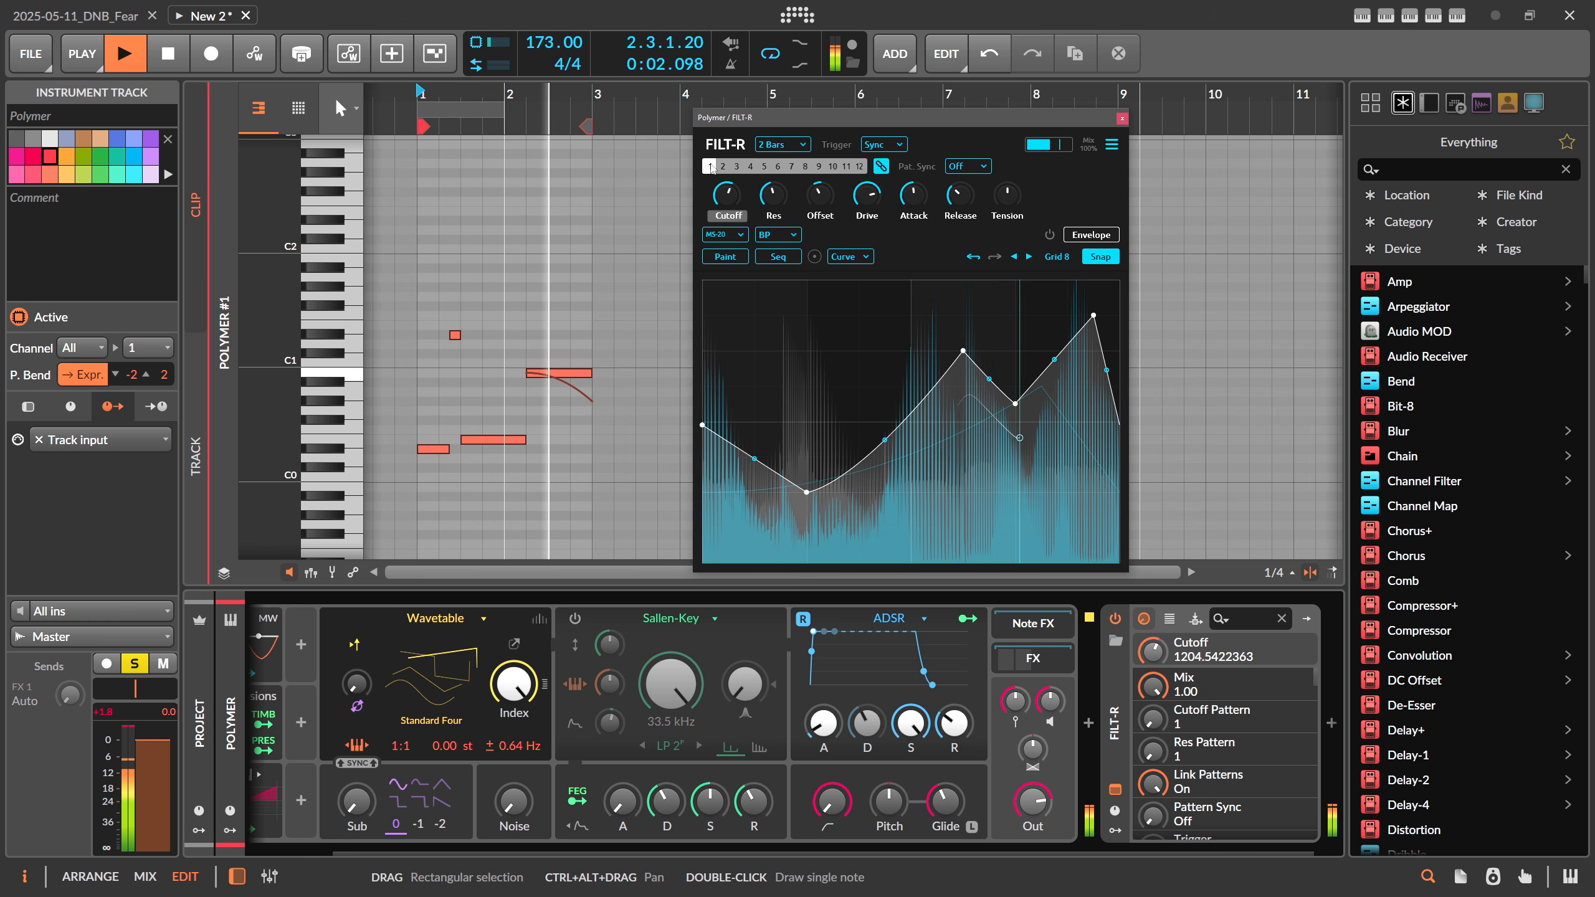
{"action": "left_click", "coordinate": [790, 209]}
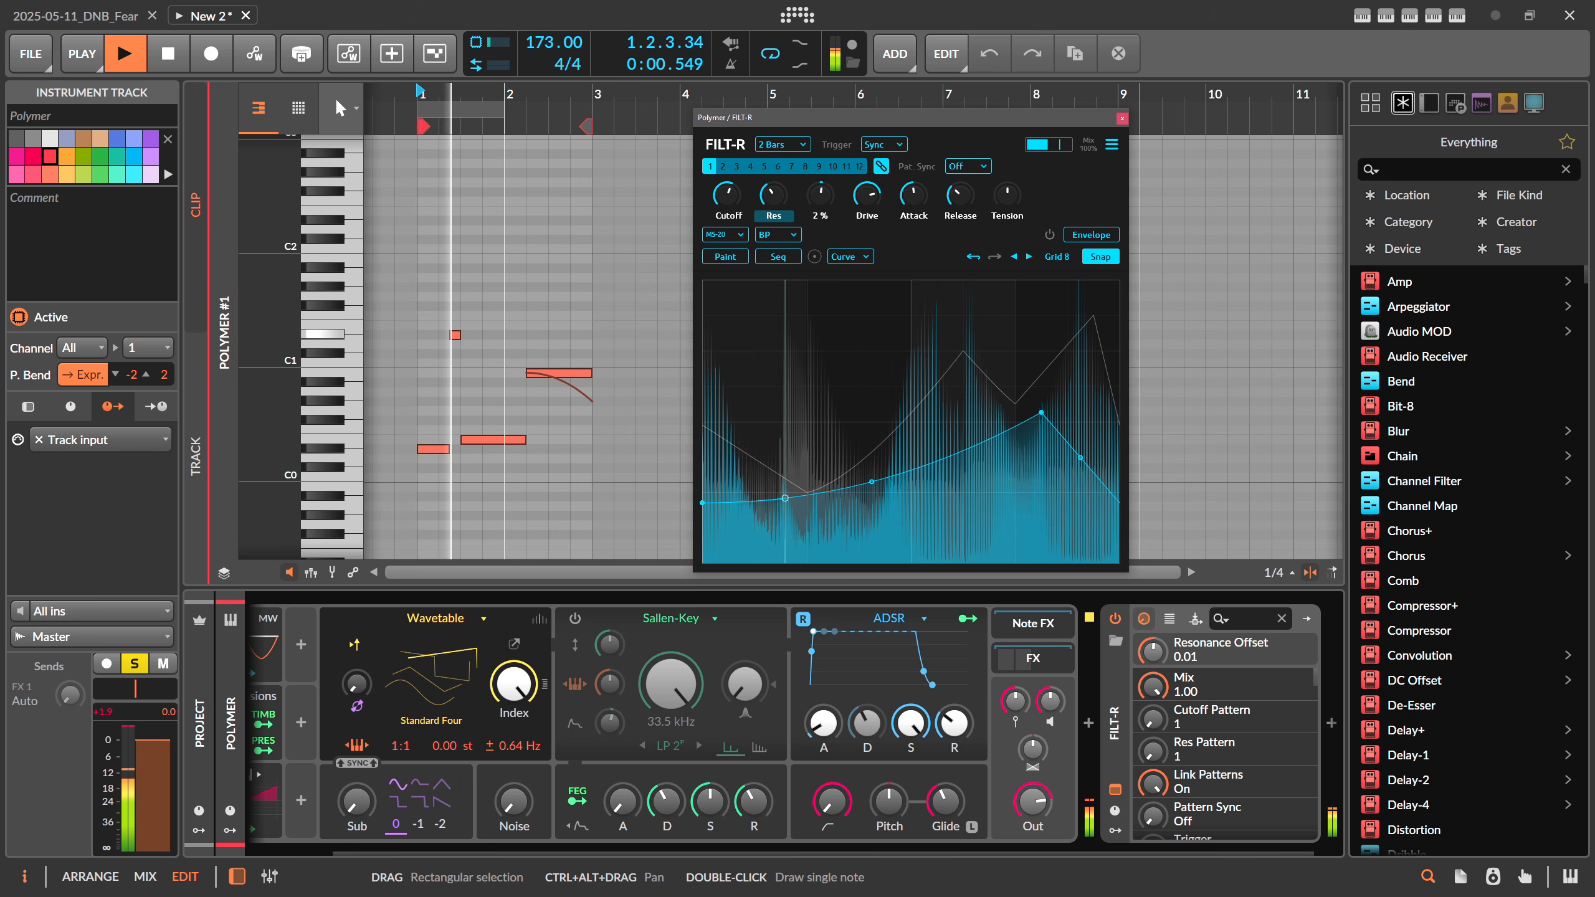
{"action": "left_click_drag", "start_coordinate": [820, 195], "coordinate": [806, 225]}
{"action": "key", "text": "space"}
{"action": "left_click", "coordinate": [728, 212]}
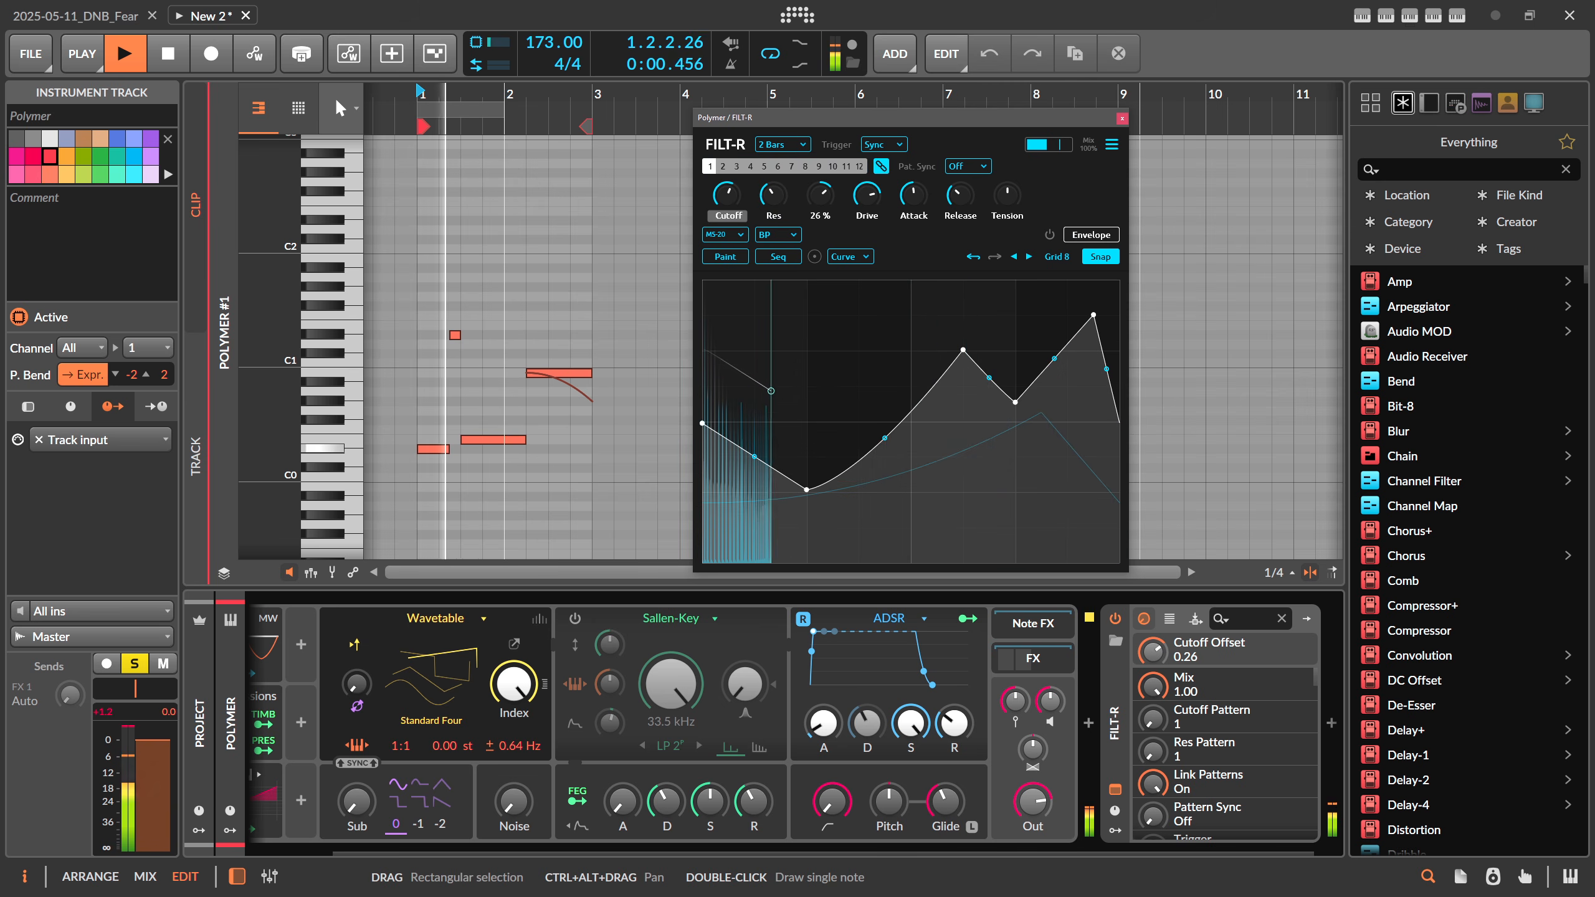
Compare the resonance and cutoff curves of pattern 1 by switching between the two parameters
{"action": "left_click", "coordinate": [779, 215]}
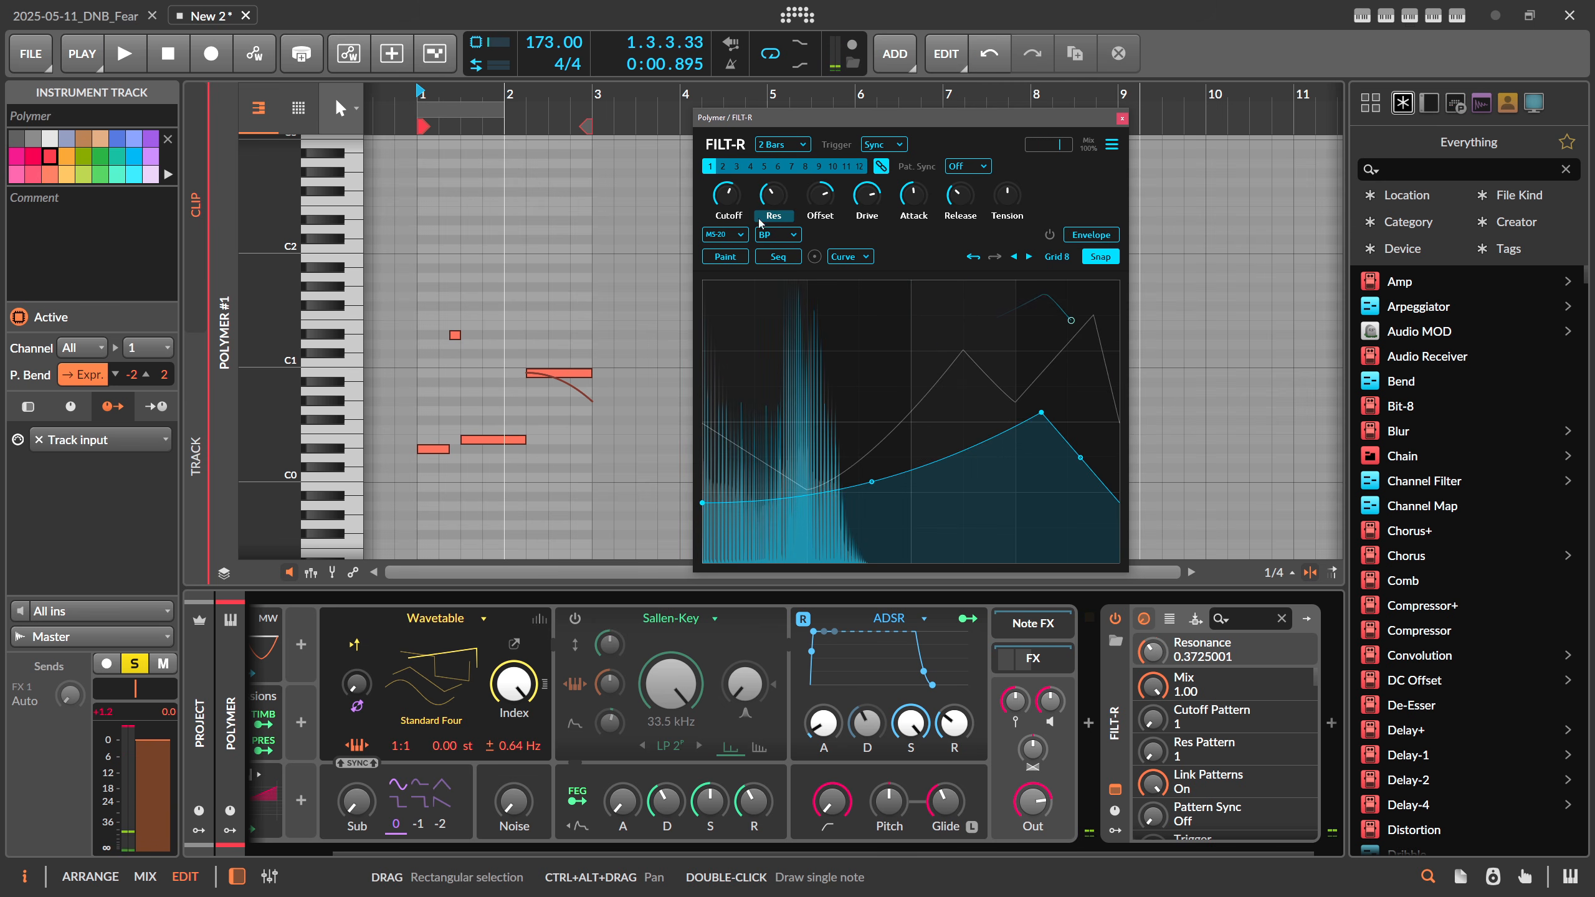
{"action": "left_click", "coordinate": [737, 217]}
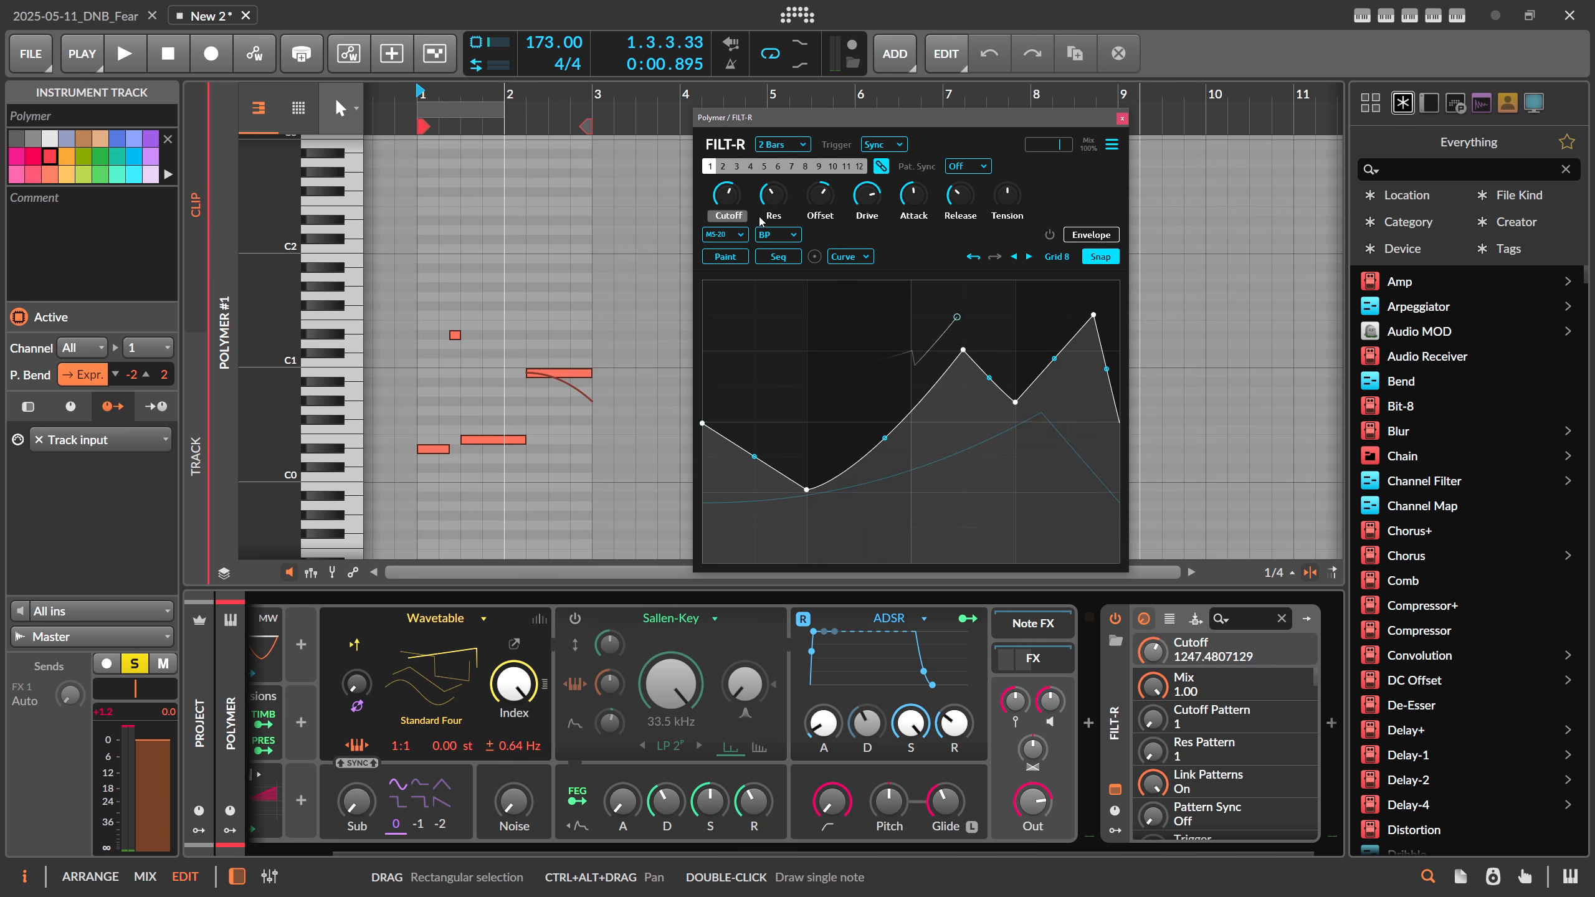
{"action": "left_click", "coordinate": [763, 217]}
{"action": "left_click", "coordinate": [737, 217]}
{"action": "left_click", "coordinate": [762, 218]}
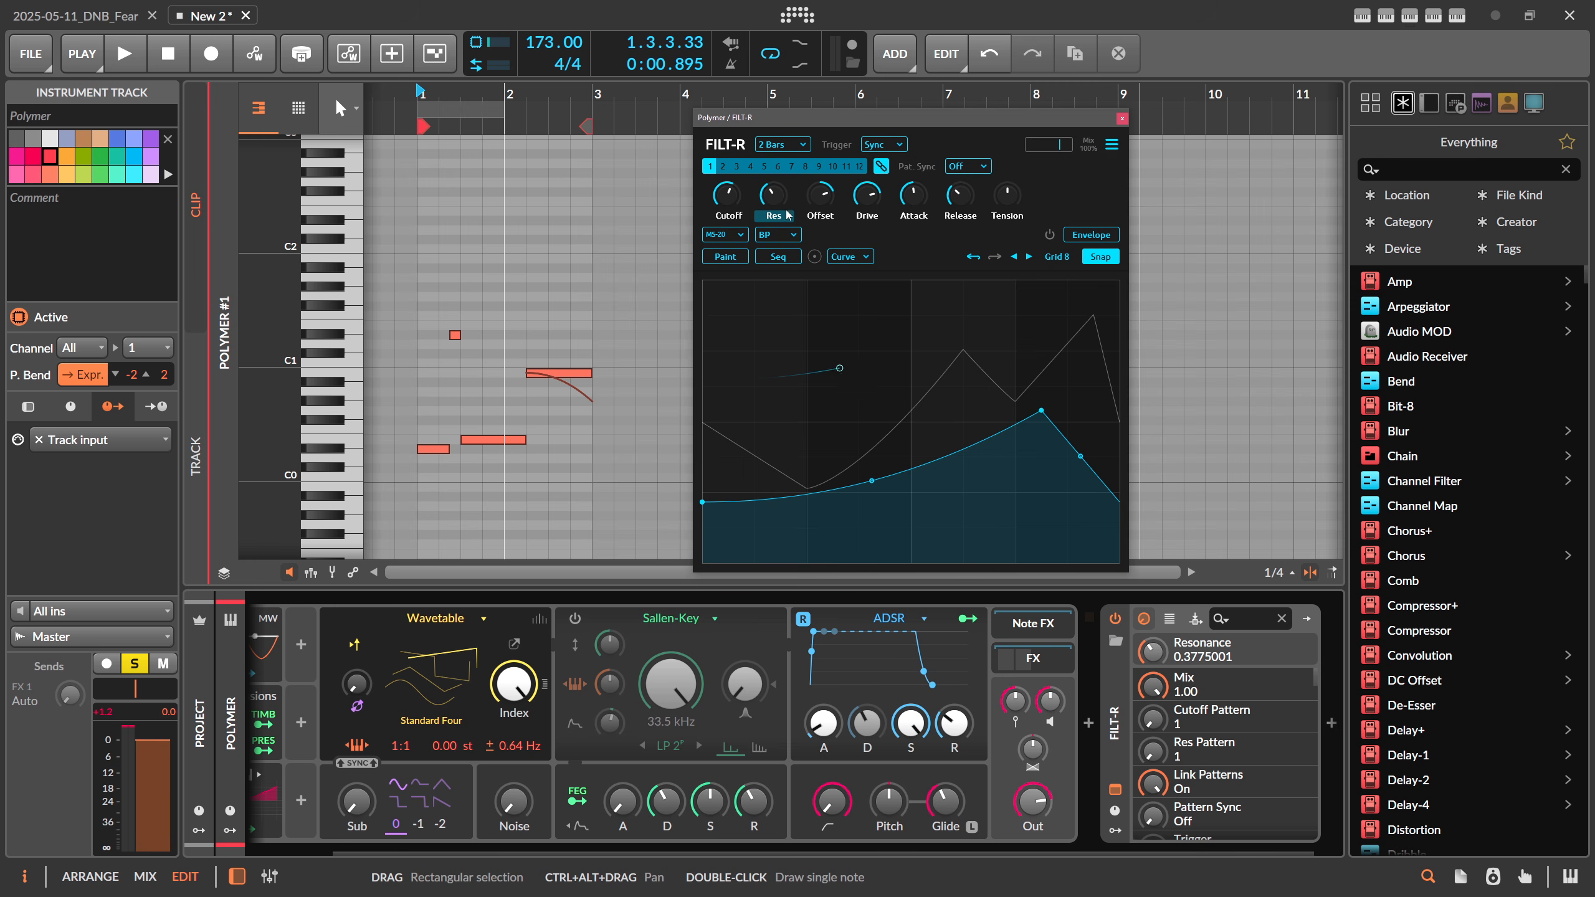
Return to the cutoff curve and audition pattern 1 while setting the cutoff offset to 12 %
{"action": "left_click", "coordinate": [741, 217]}
{"action": "key", "text": "space"}
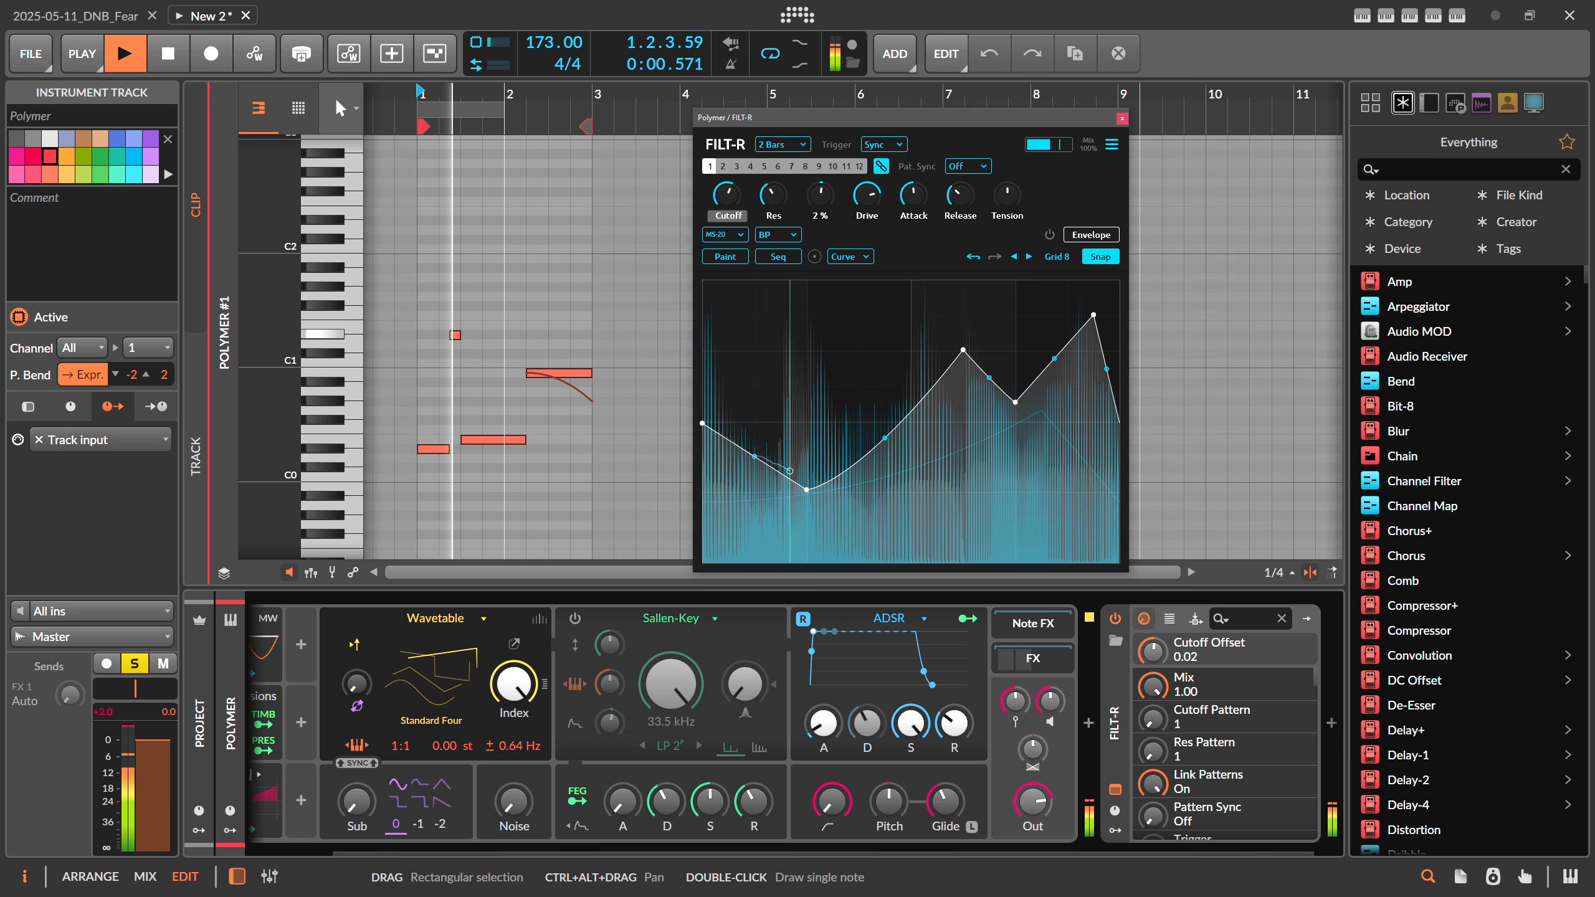
{"action": "key", "text": "space"}
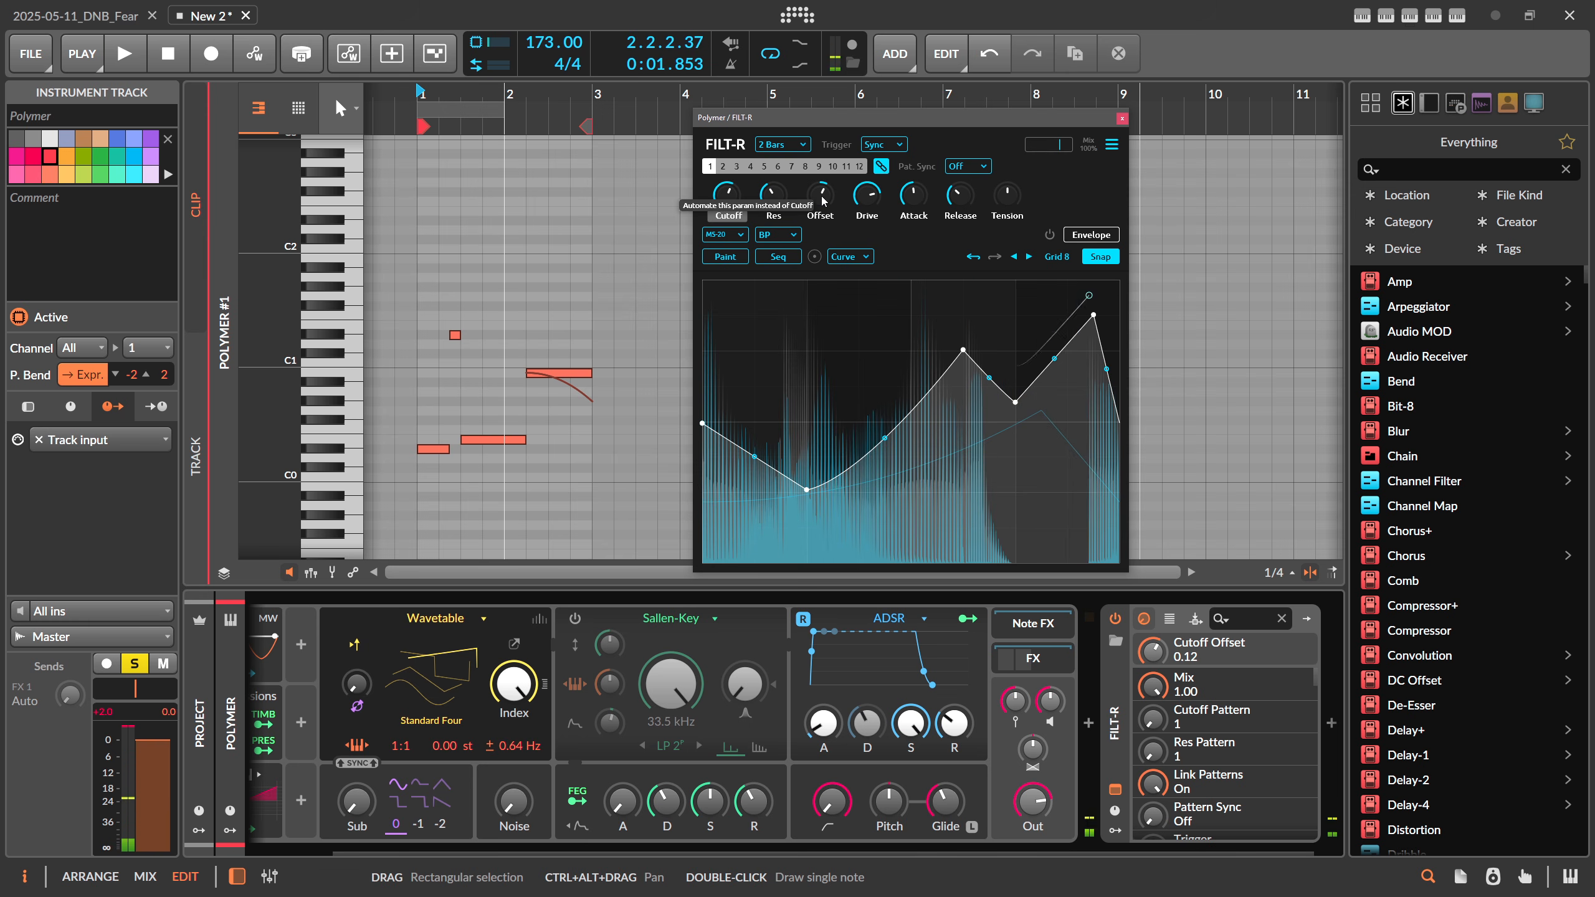
Switch to the empty pattern 4 and choose the 303 filter type
{"action": "left_click", "coordinate": [764, 166]}
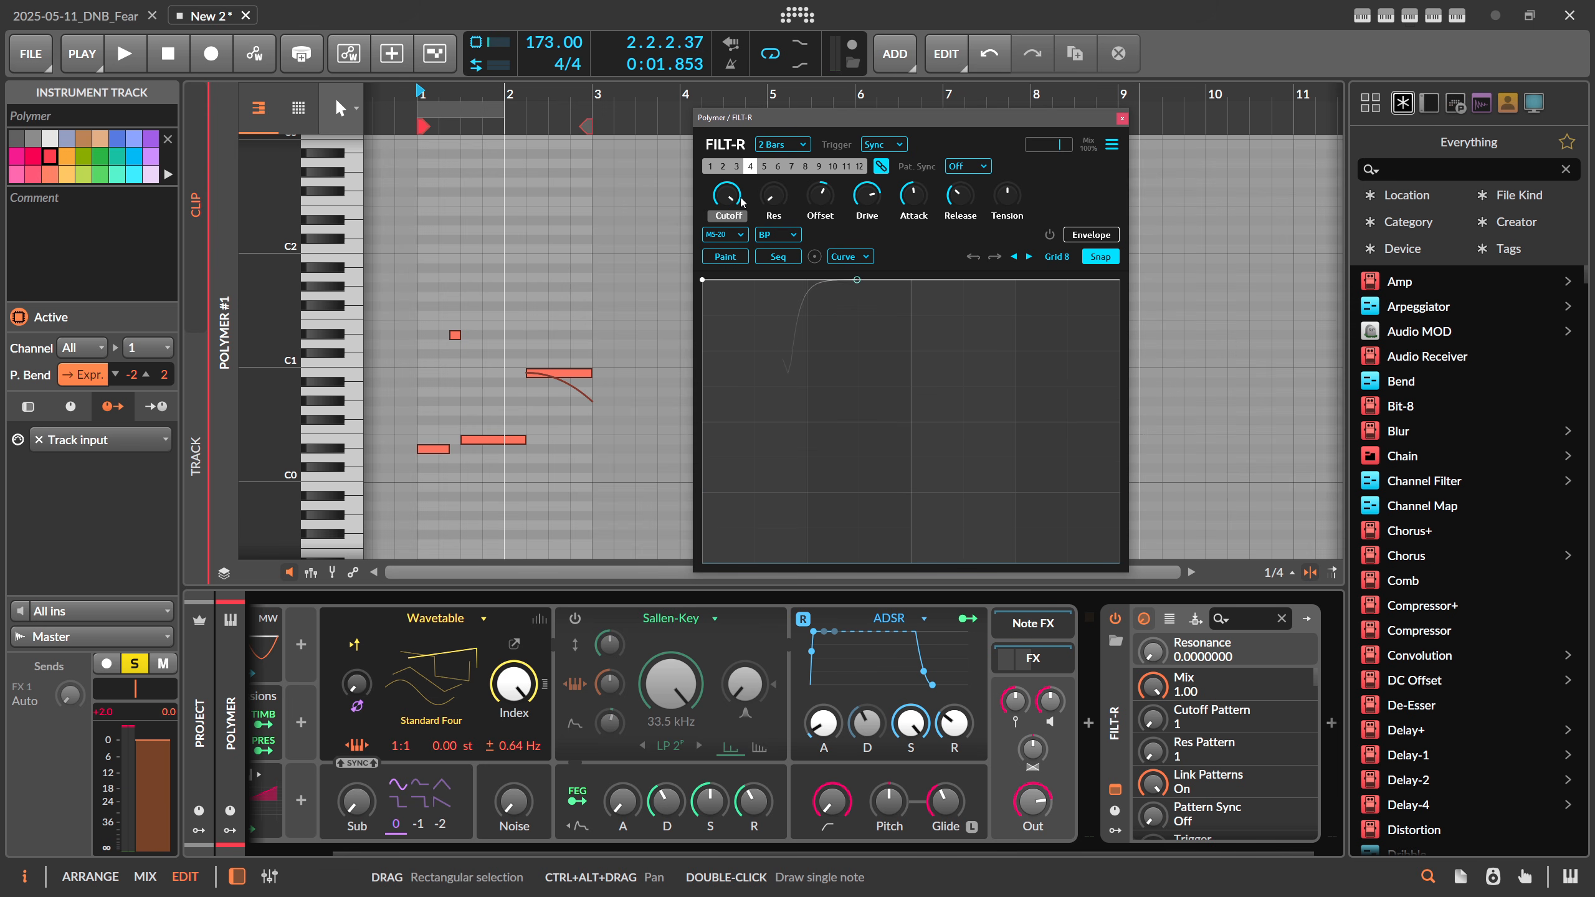
{"action": "left_click", "coordinate": [722, 235]}
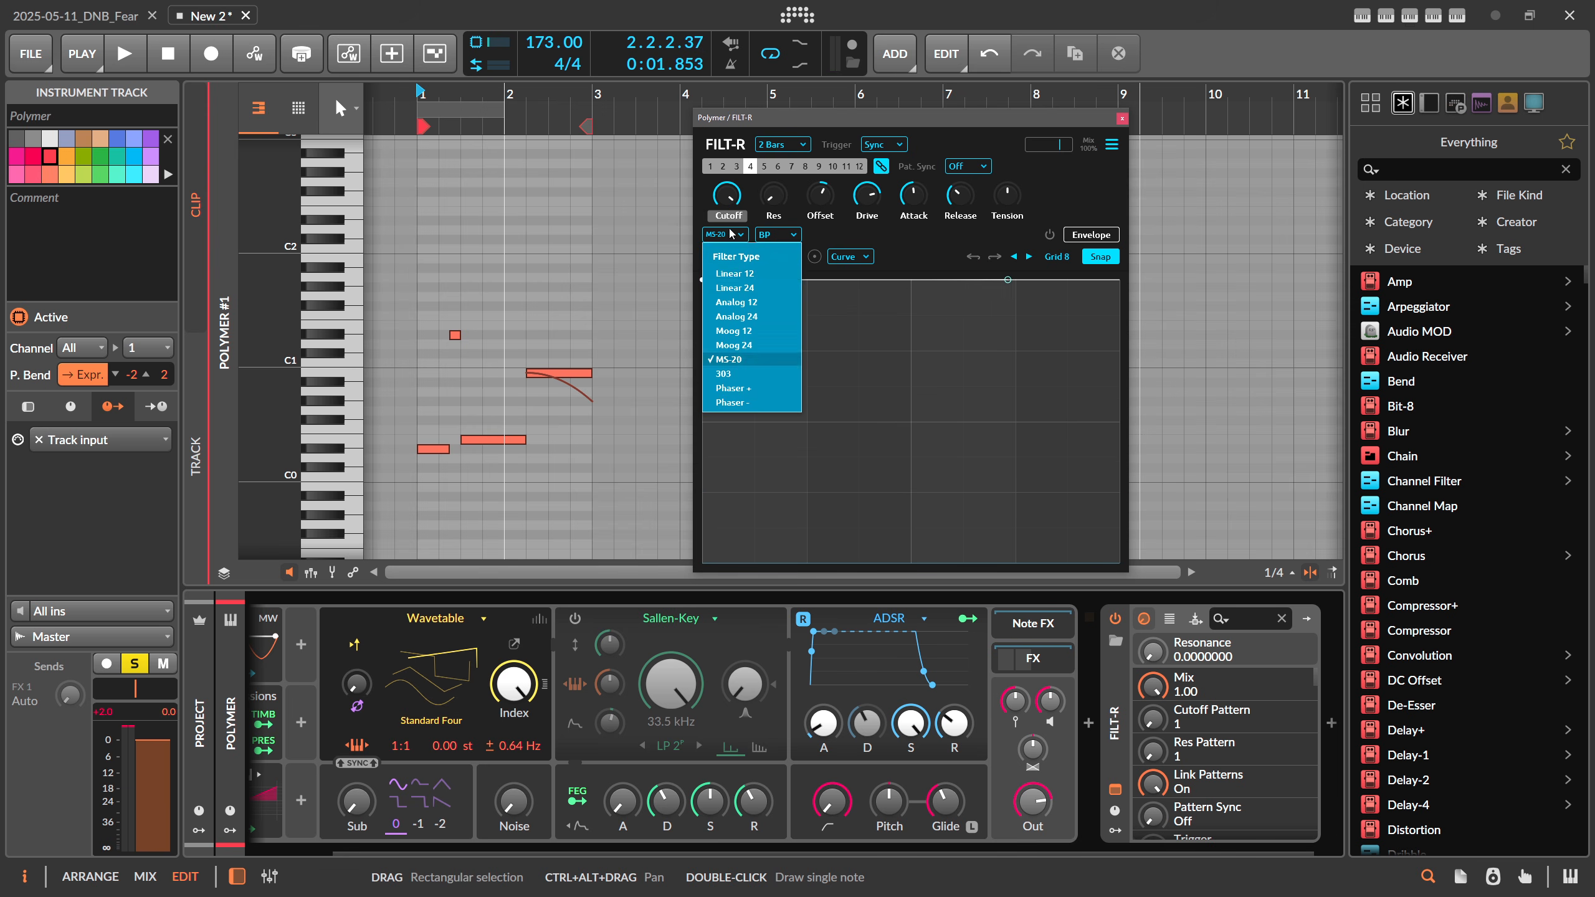
{"action": "left_click", "coordinate": [728, 374]}
Lower the cutoff to about 347 Hz while auditioning the bass through the 303 filter
{"action": "left_click_drag", "start_coordinate": [726, 195], "coordinate": [727, 299]}
{"action": "key", "text": "space"}
{"action": "left_click_drag", "start_coordinate": [727, 195], "coordinate": [726, 184]}
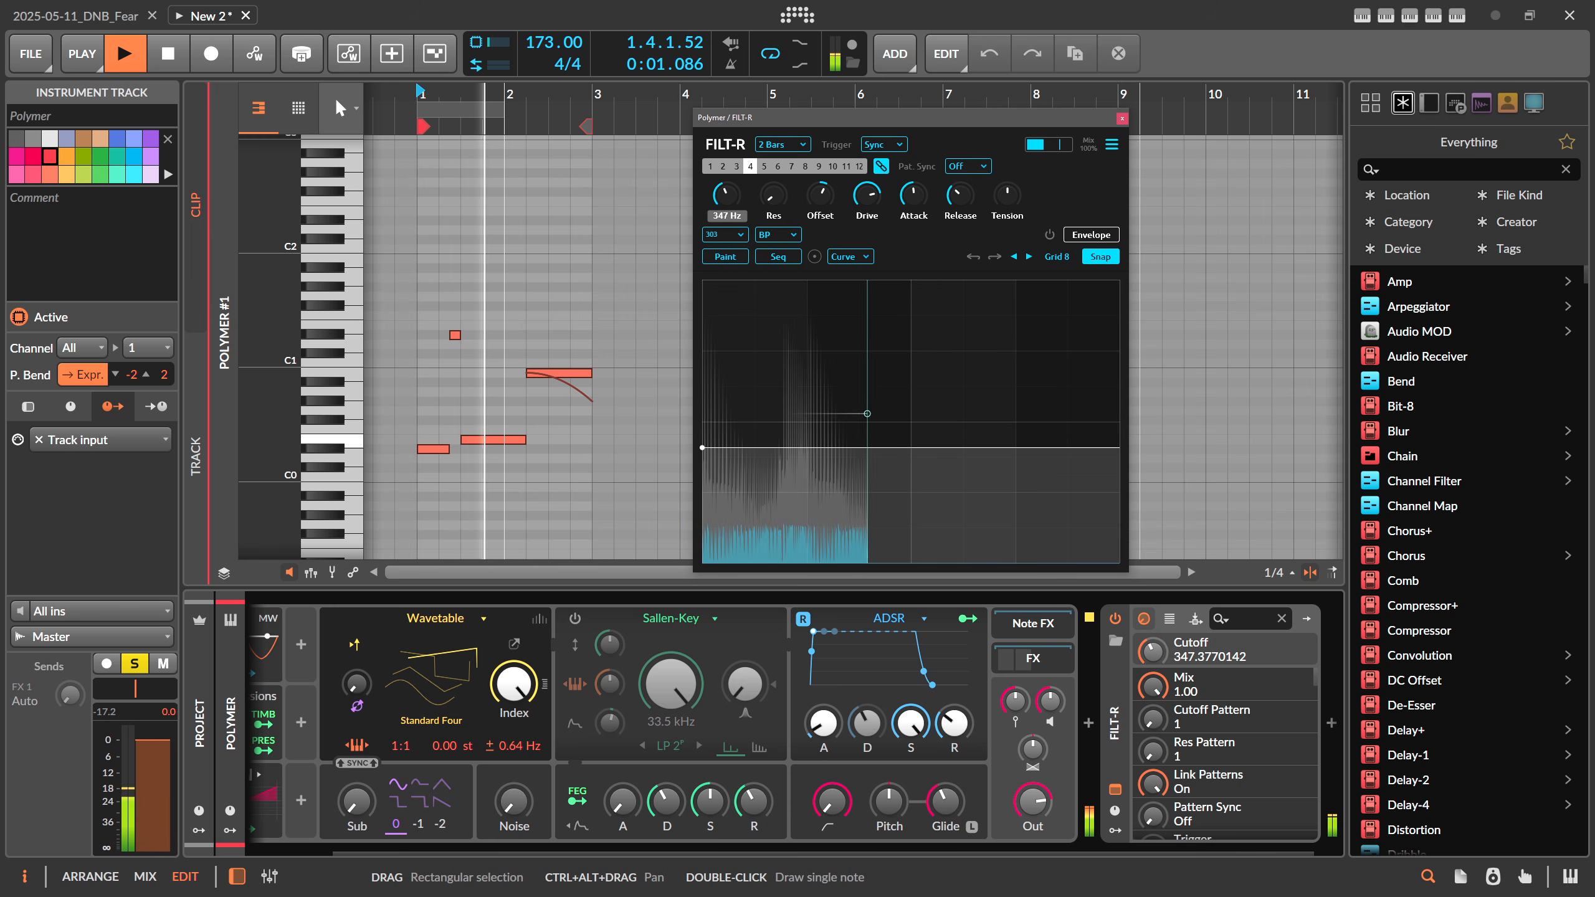
{"action": "key", "text": "space"}
Reduce the drive, zero the attack and release, and audition with resonance at about 75 % and cutoff at about 460 Hz
{"action": "left_click_drag", "start_coordinate": [867, 195], "coordinate": [914, 267]}
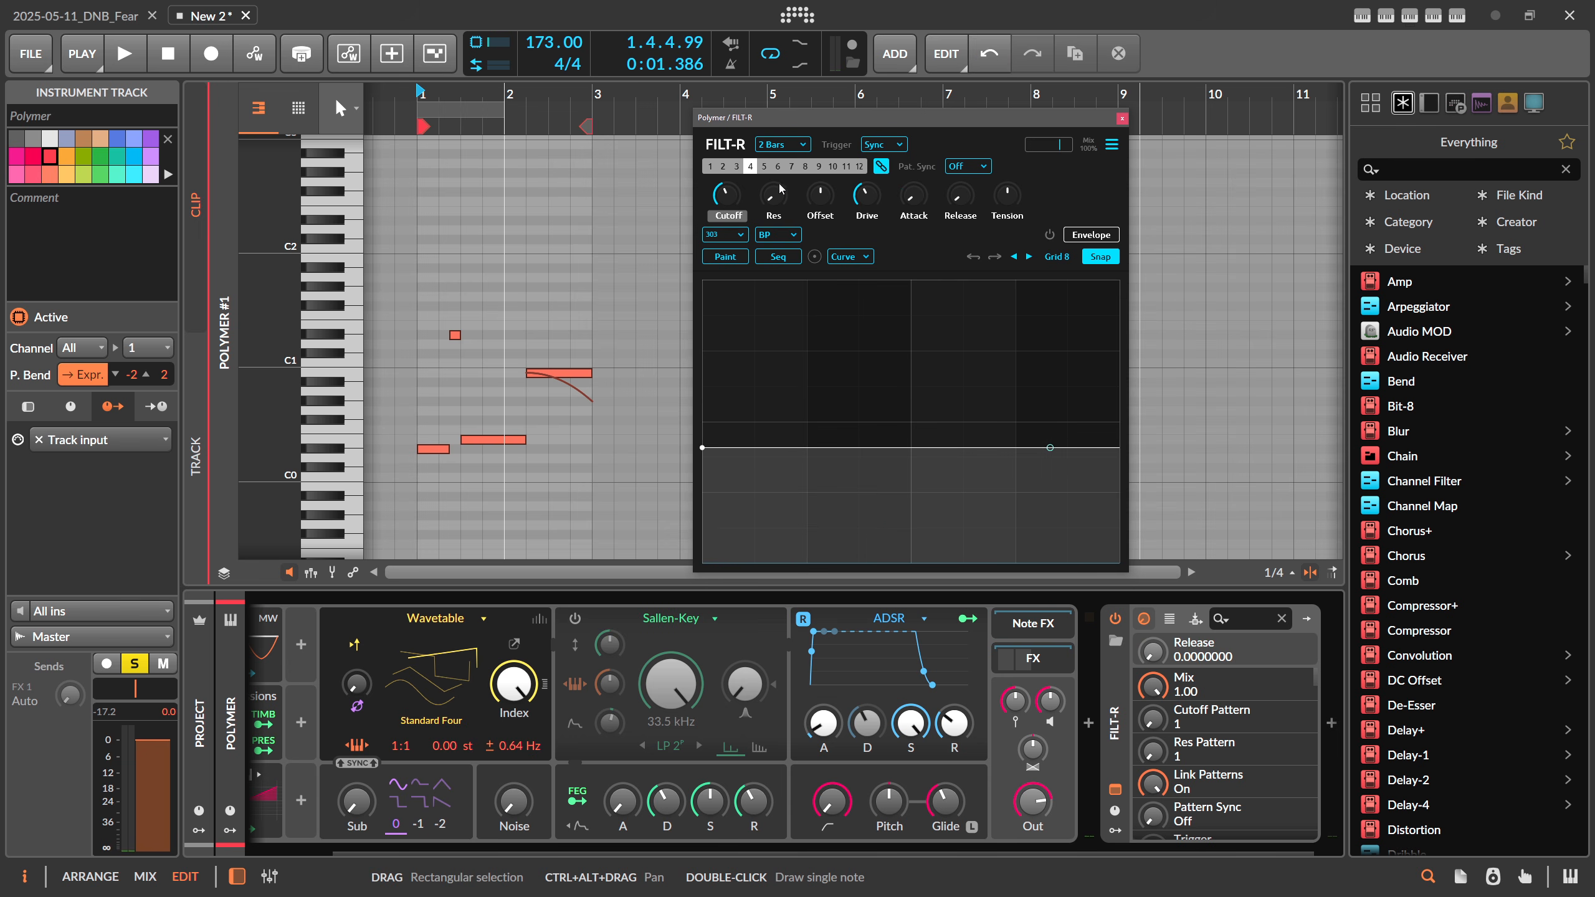
{"action": "left_click_drag", "start_coordinate": [781, 189], "coordinate": [780, 226]}
{"action": "key", "text": "space"}
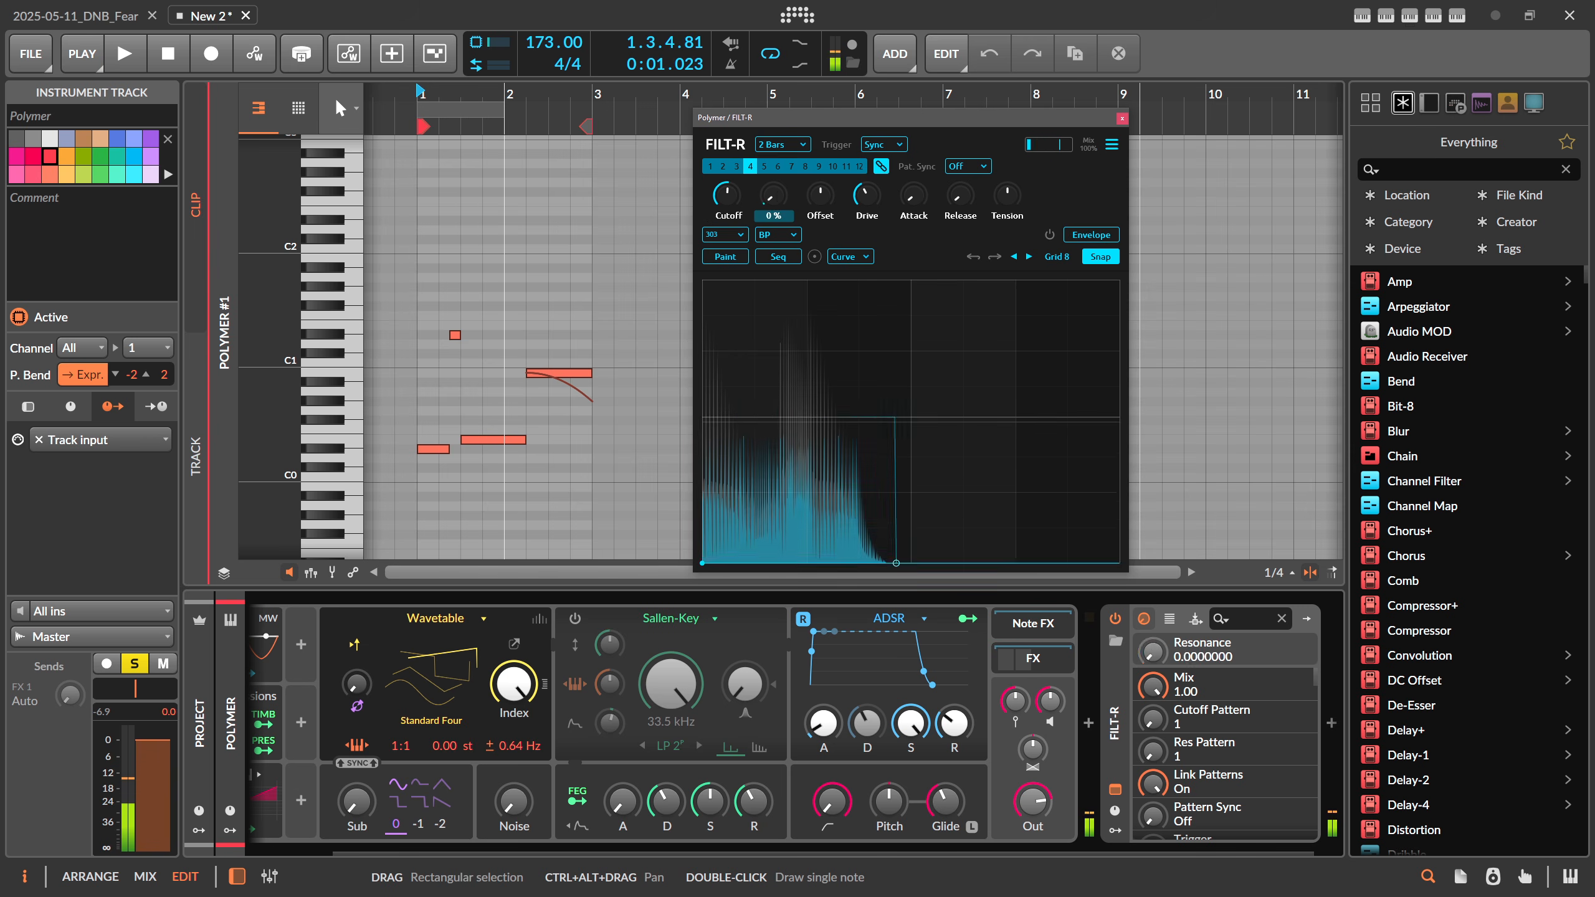
{"action": "key", "text": "space"}
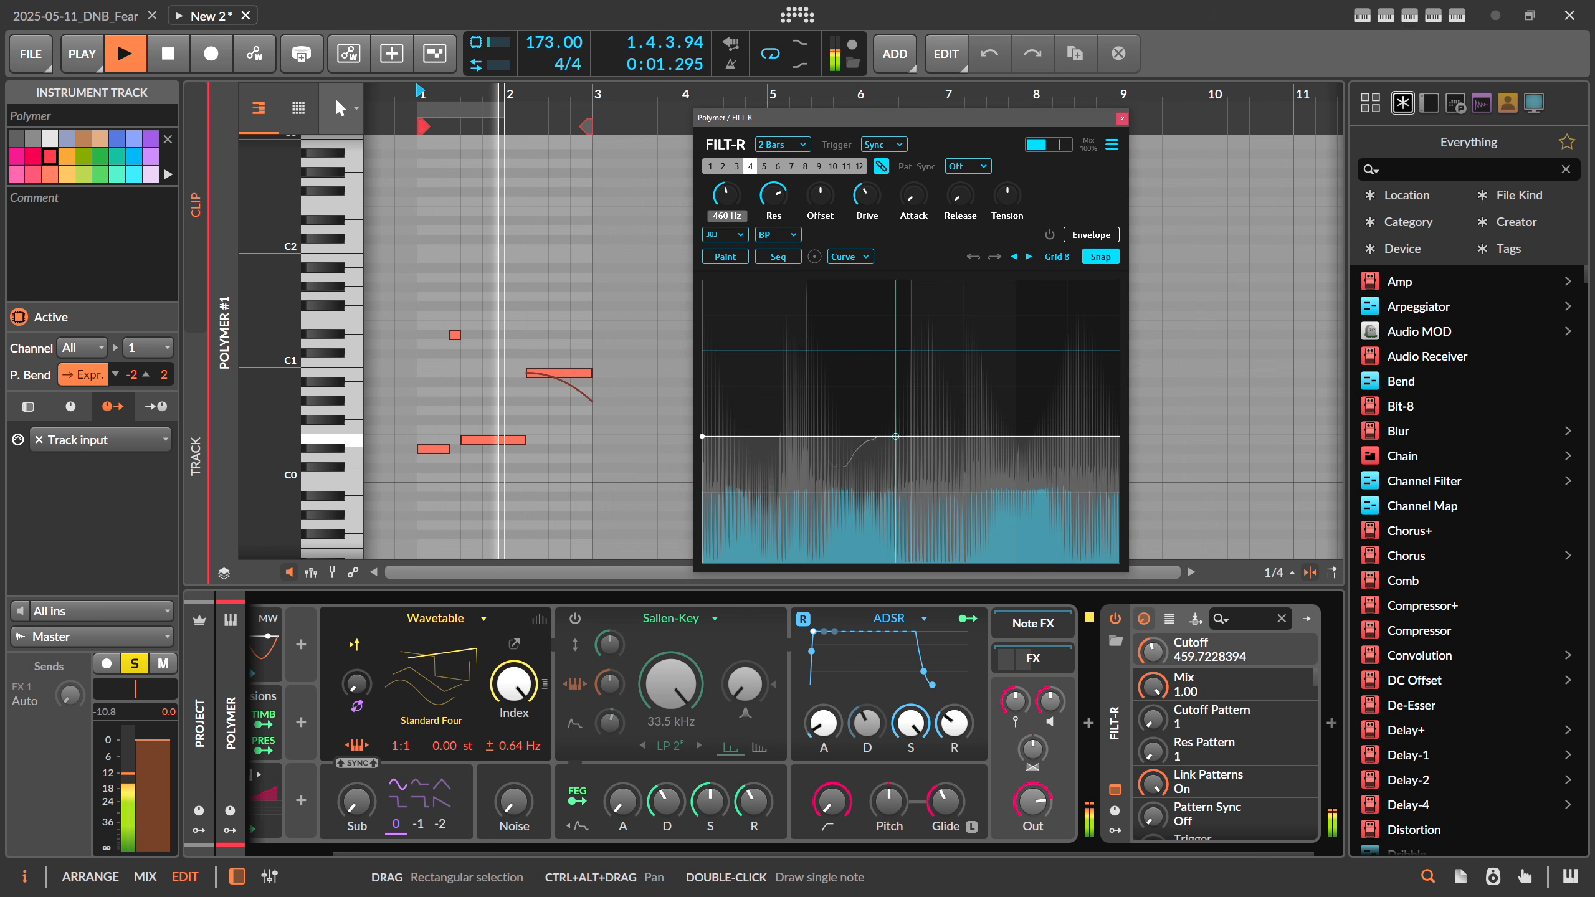
{"action": "key", "text": "space"}
Open the step sequencer for pattern 4, set the grid to 16, and paint near full-height falling ramps on all steps
{"action": "left_click", "coordinate": [778, 256]}
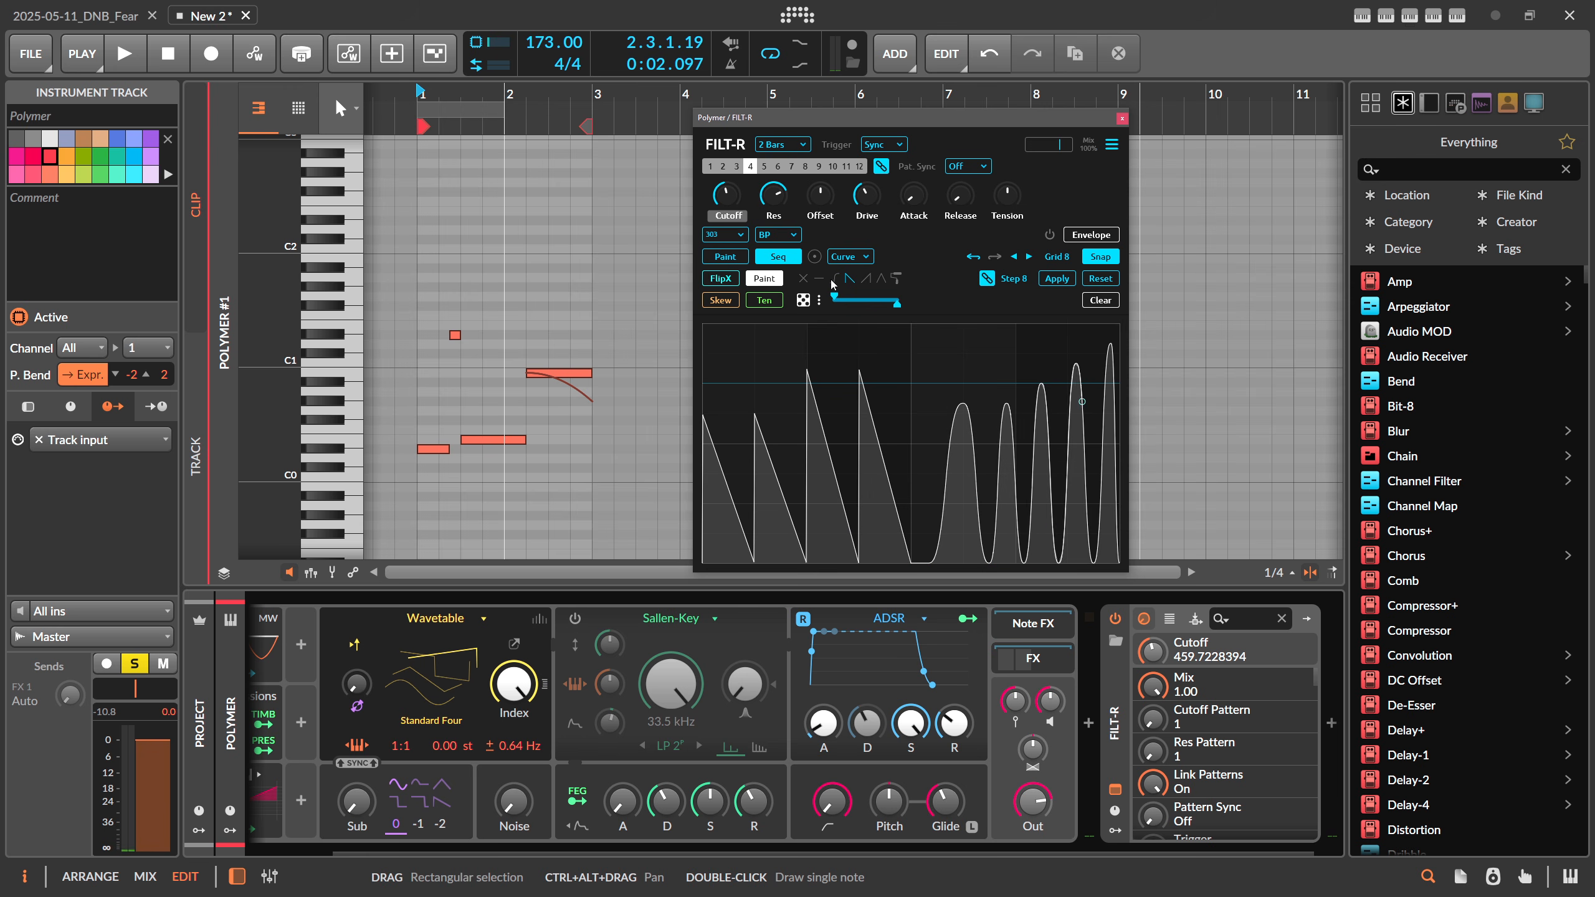
{"action": "left_click", "coordinate": [1056, 256]}
{"action": "left_click", "coordinate": [1078, 324]}
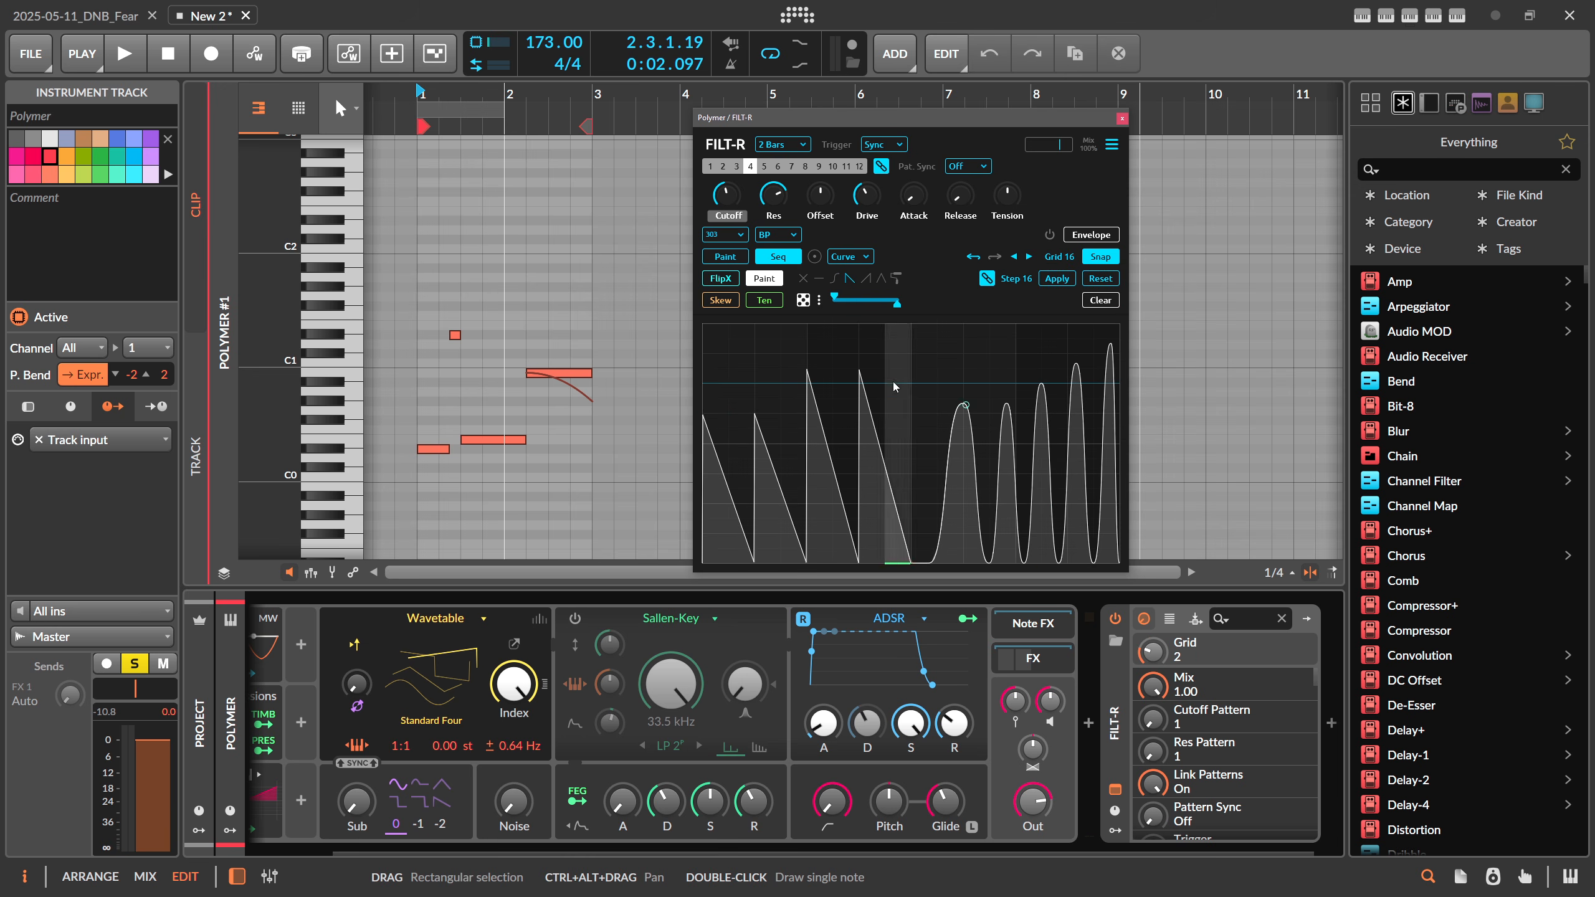
{"action": "mouse_move", "coordinate": [719, 358]}
{"action": "left_mouse_down"}
{"action": "mouse_move", "coordinate": [878, 294]}
{"action": "mouse_move", "coordinate": [1121, 294]}
{"action": "left_mouse_up"}
Start playback and repaint the 16 falling ramps at lower heights that gradually decrease across the pattern
{"action": "key", "text": "space"}
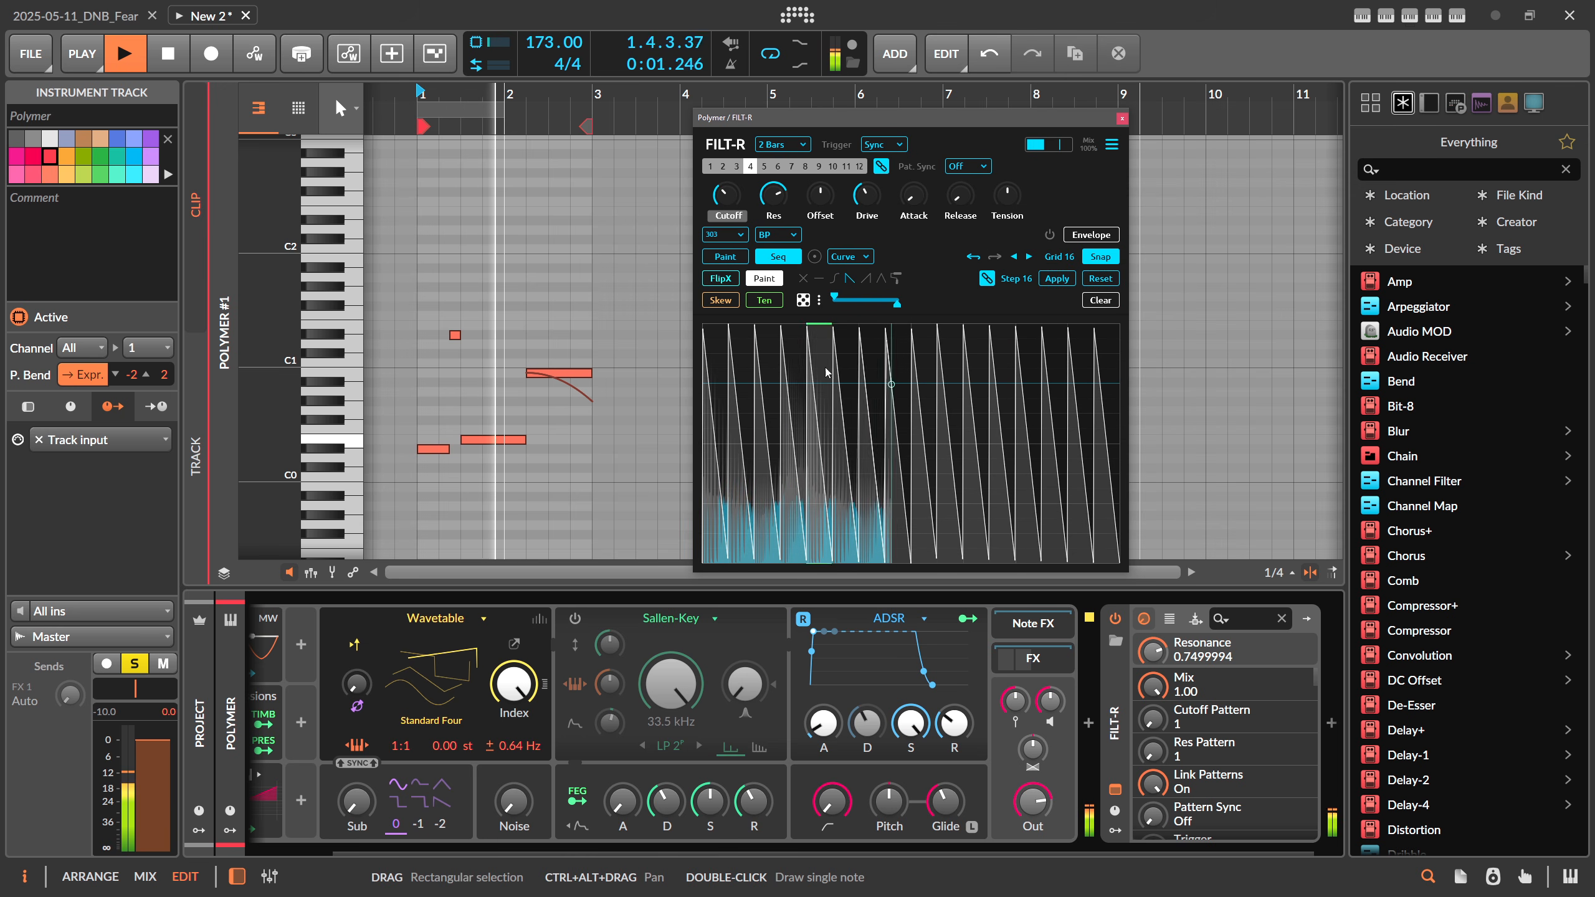
{"action": "mouse_move", "coordinate": [716, 430]}
{"action": "left_mouse_down"}
{"action": "mouse_move", "coordinate": [982, 476]}
{"action": "mouse_move", "coordinate": [1111, 477]}
{"action": "left_mouse_up"}
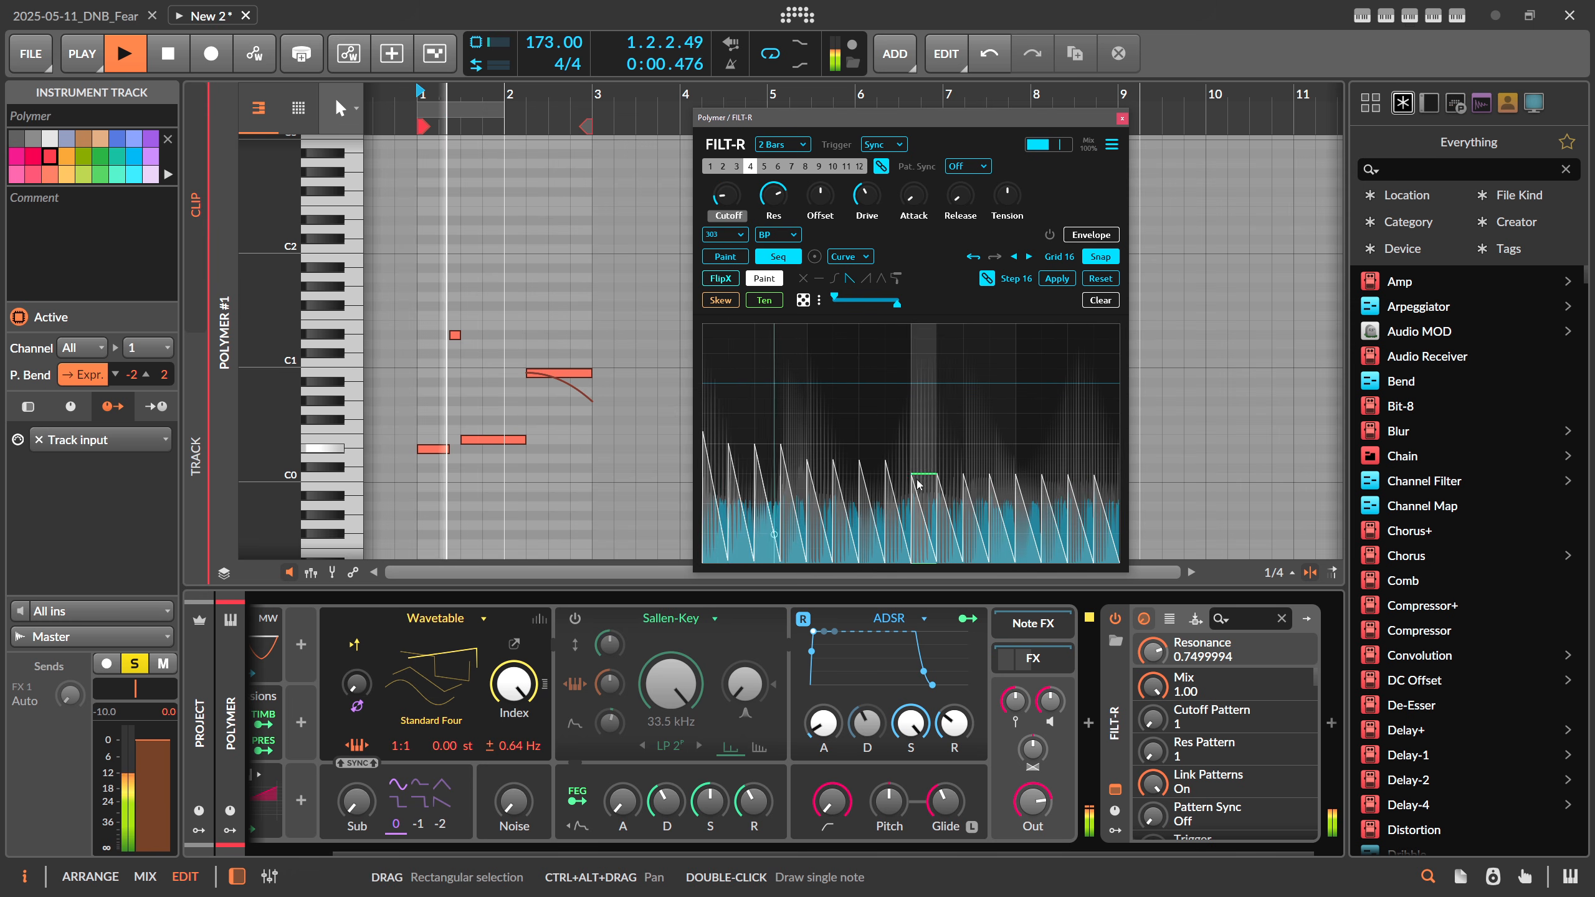
Repaint the falling ramps with varied heights across the second half of the sequence and apply the steps to the cutoff pattern
{"action": "mouse_move", "coordinate": [917, 481]}
{"action": "left_mouse_down"}
{"action": "mouse_move", "coordinate": [714, 477]}
{"action": "mouse_move", "coordinate": [930, 485]}
{"action": "mouse_move", "coordinate": [876, 472]}
{"action": "mouse_move", "coordinate": [1099, 418]}
{"action": "left_mouse_up"}
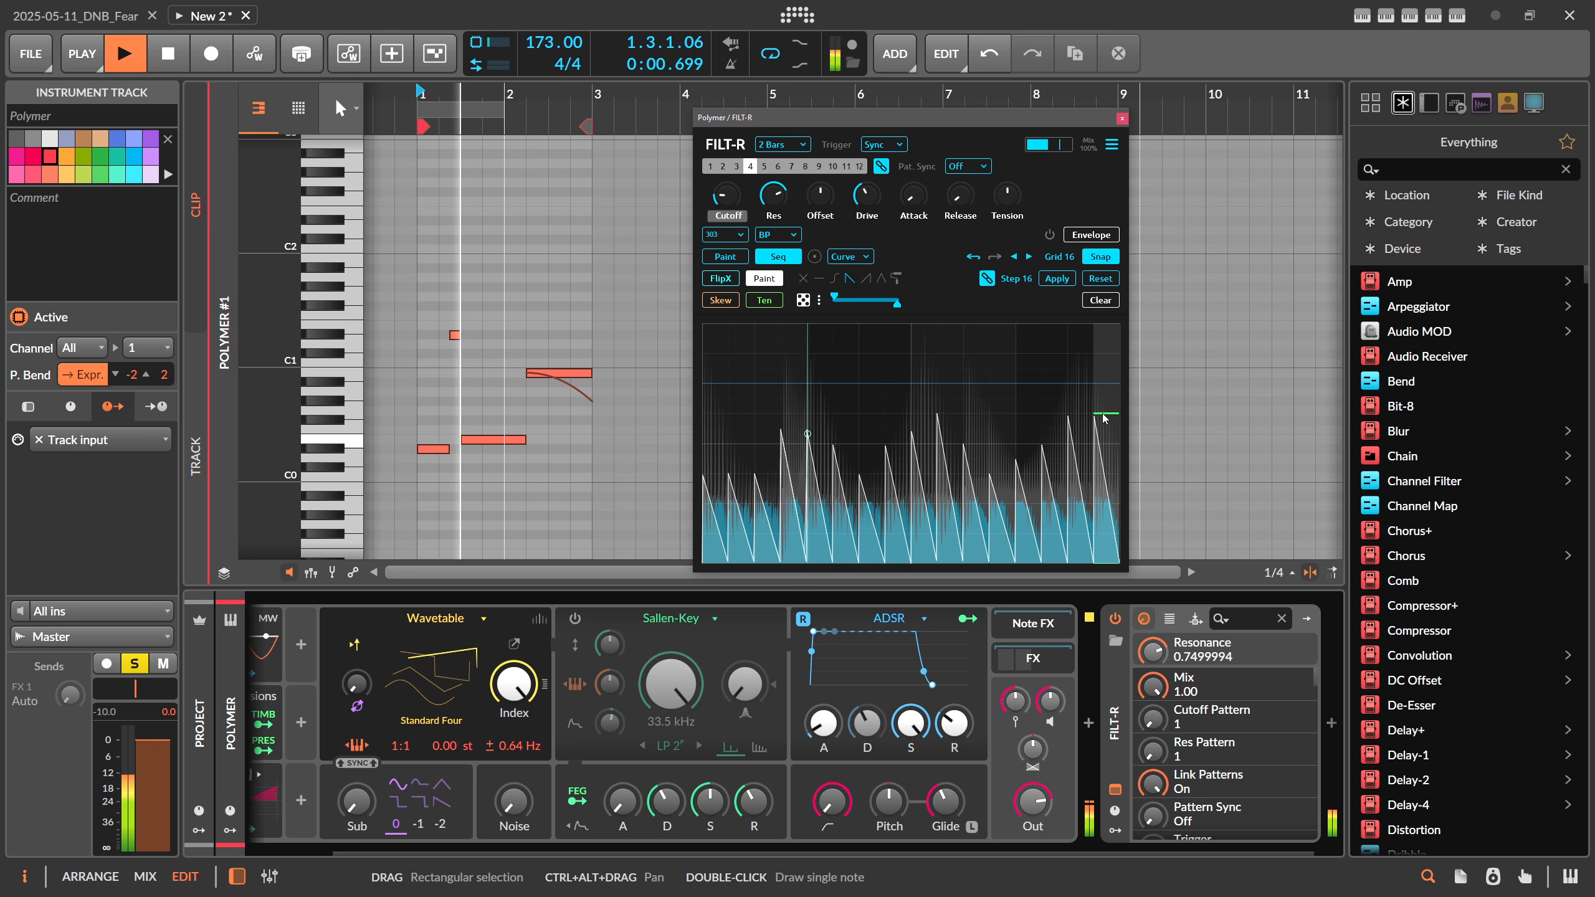
{"action": "left_click", "coordinate": [1057, 278]}
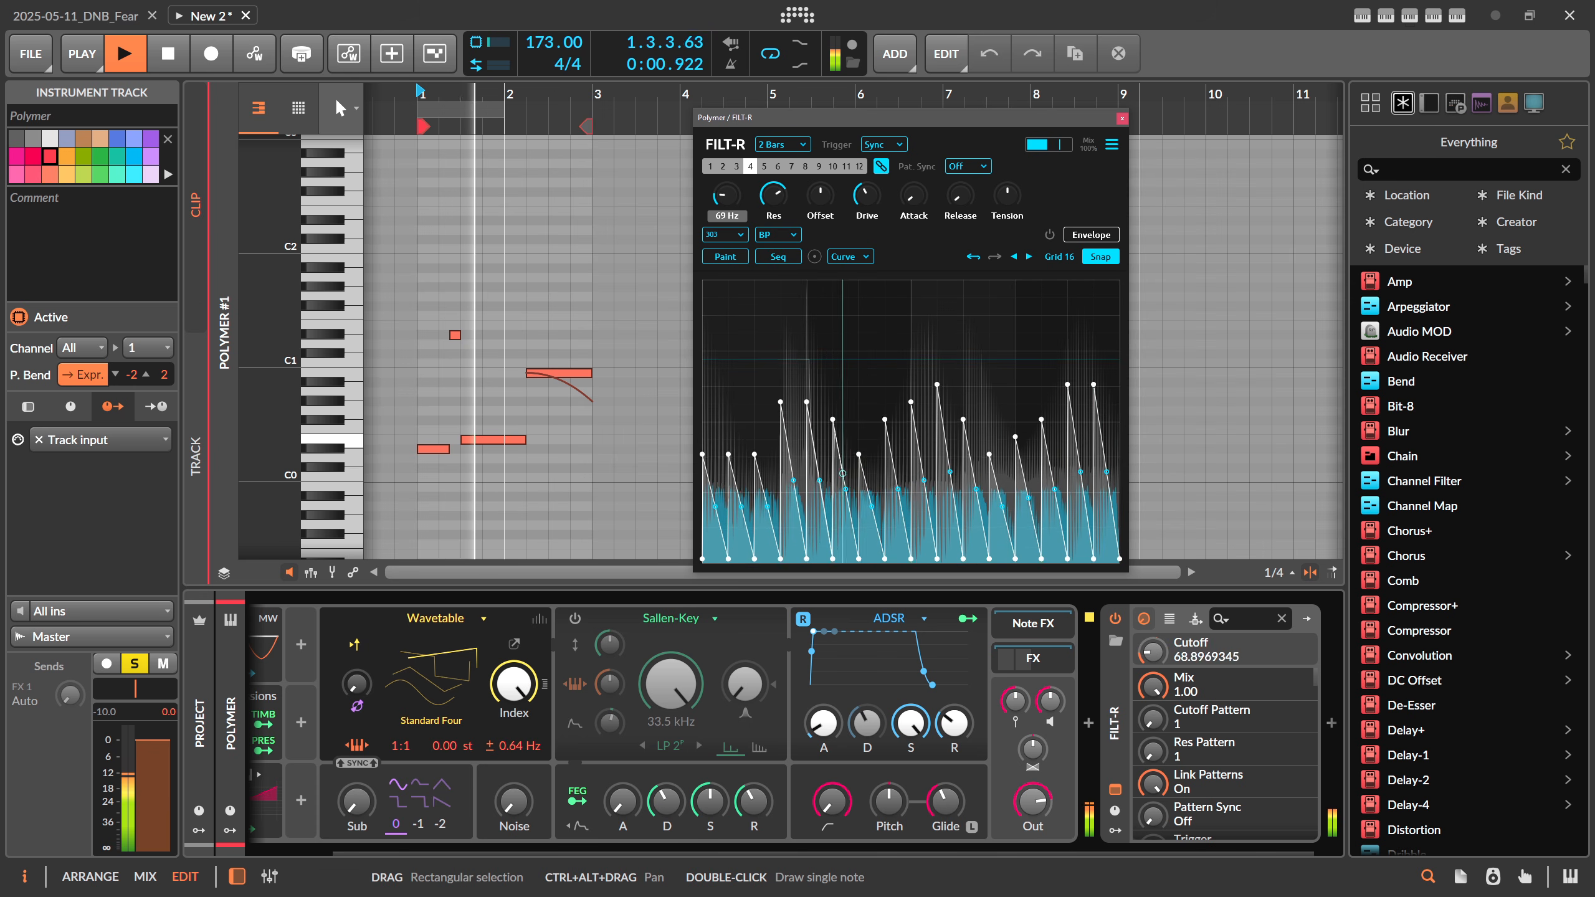
Audition the applied pattern while setting the cutoff to about 350 Hz, the drive to about 31 % and the resonance to about 82 %
{"action": "left_click_drag", "start_coordinate": [727, 197], "coordinate": [774, 209]}
{"action": "left_click", "coordinate": [774, 197]}
{"action": "left_click", "coordinate": [766, 234]}
{"action": "left_click", "coordinate": [775, 288]}
{"action": "left_click_drag", "start_coordinate": [866, 196], "coordinate": [726, 179]}
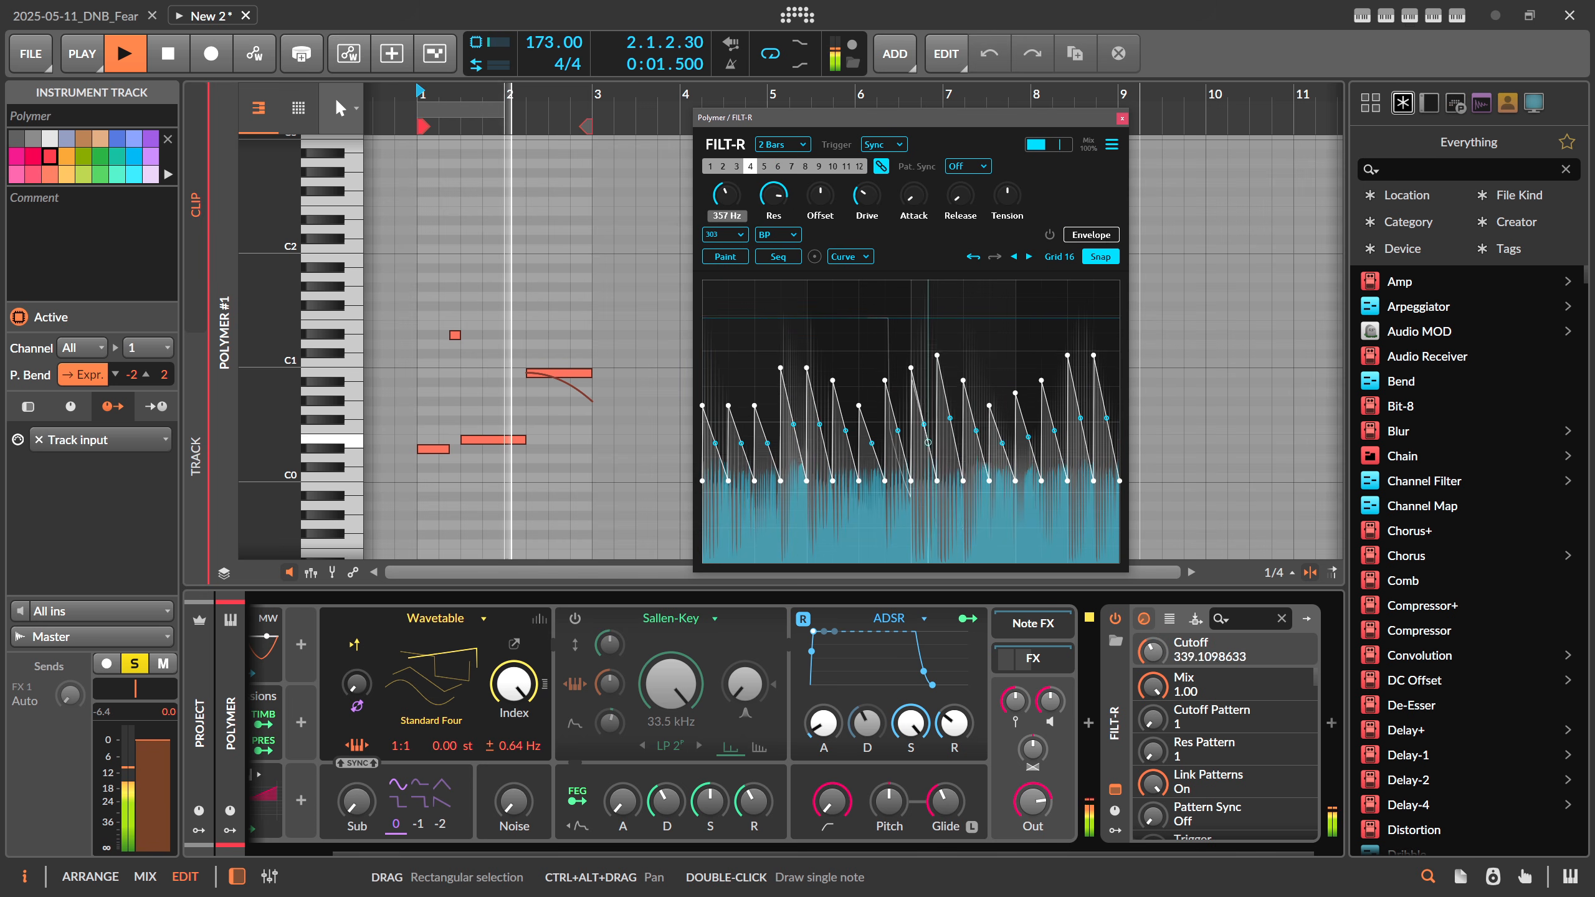
{"action": "mouse_move", "coordinate": [867, 196]}
{"action": "left_mouse_down"}
{"action": "mouse_move", "coordinate": [867, 171]}
{"action": "mouse_move", "coordinate": [867, 208]}
{"action": "left_mouse_up"}
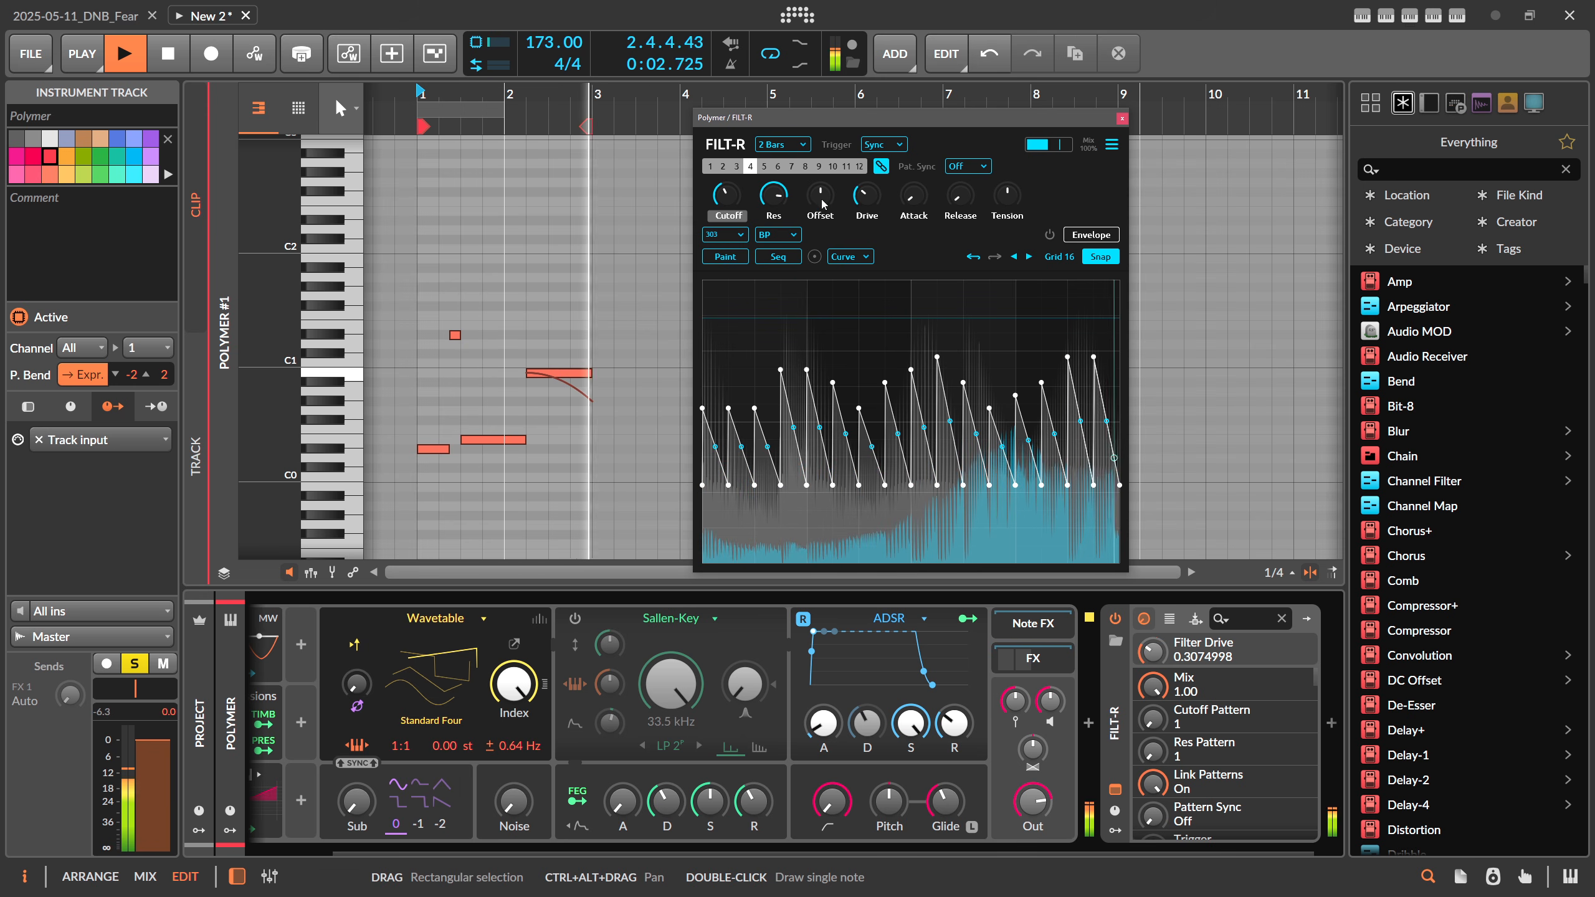
{"action": "left_click", "coordinate": [778, 196]}
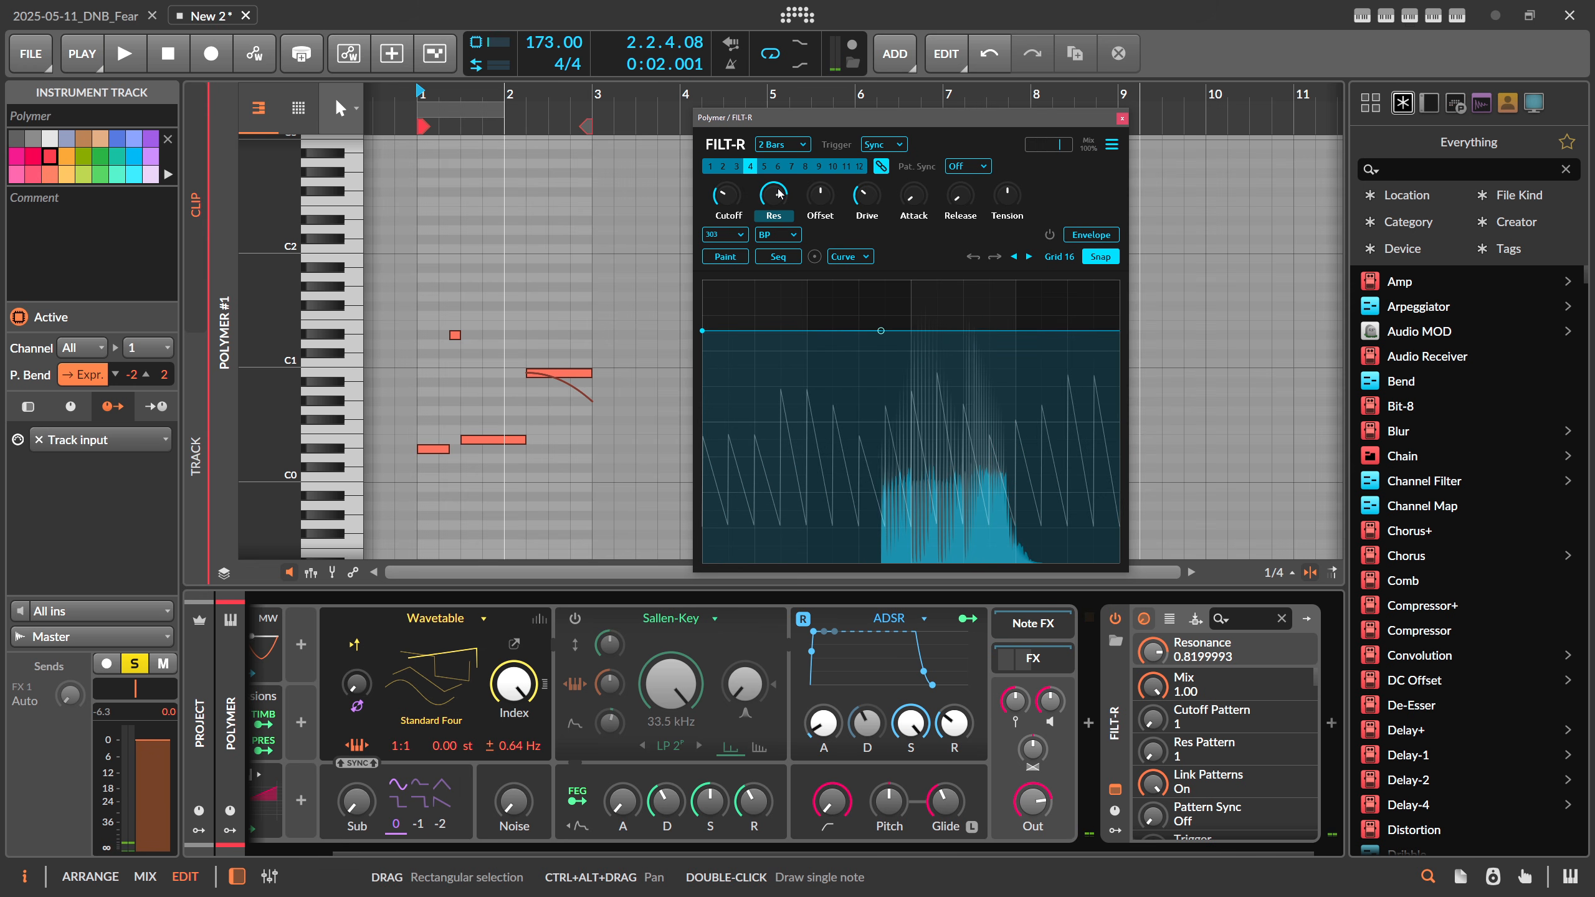
Set the filter type to Phaser + and close the FILT-R window
{"action": "left_click", "coordinate": [737, 243]}
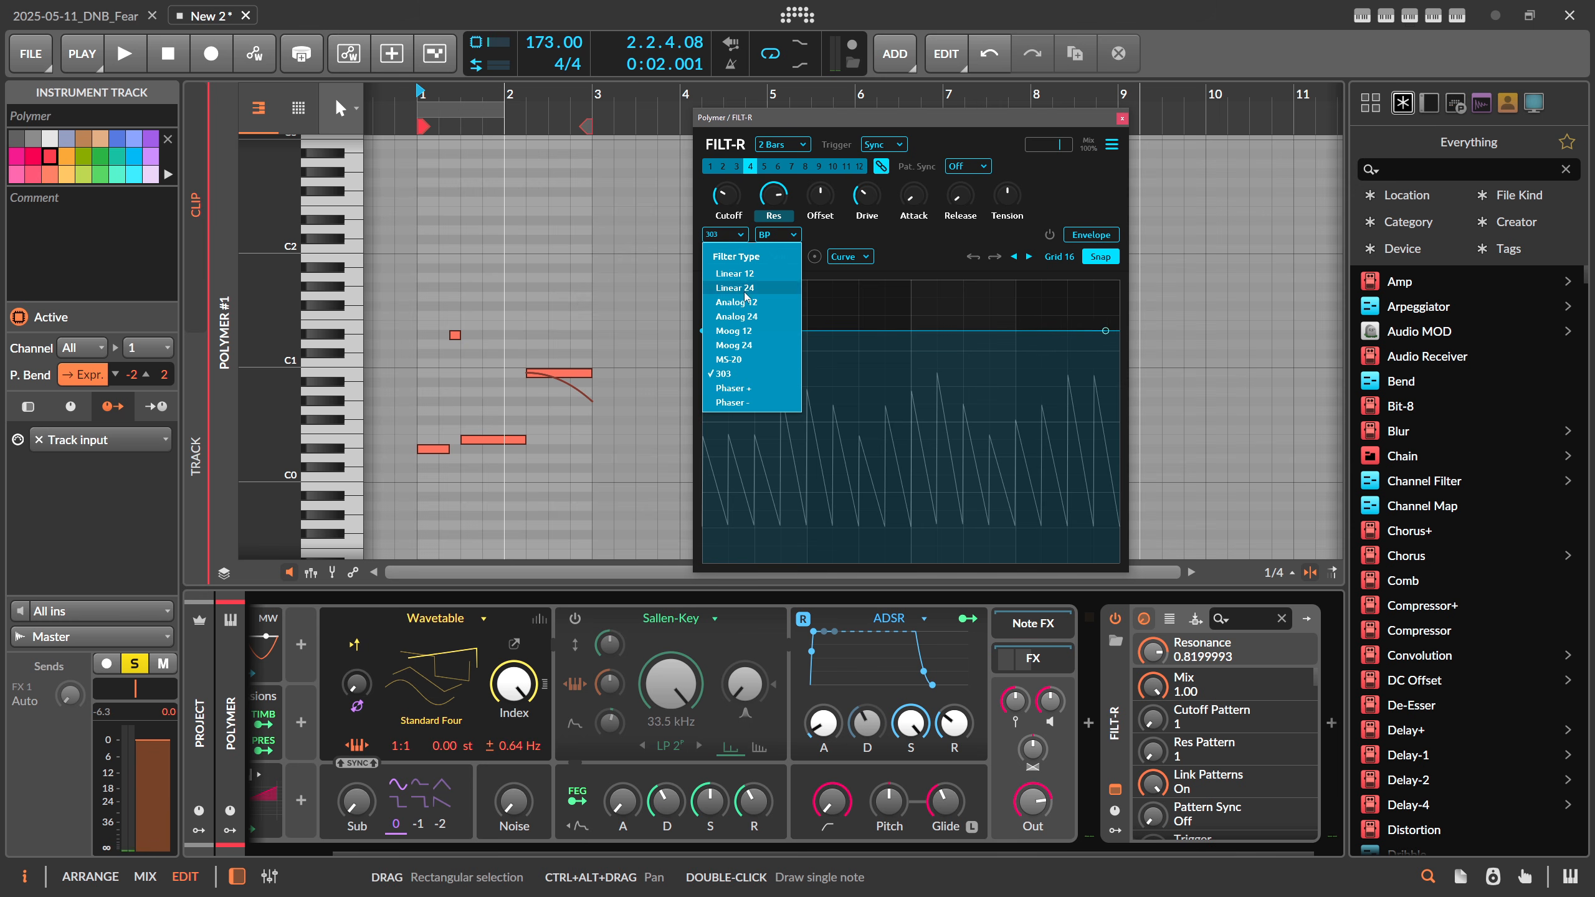
{"action": "left_click", "coordinate": [733, 388]}
{"action": "left_click", "coordinate": [1122, 119]}
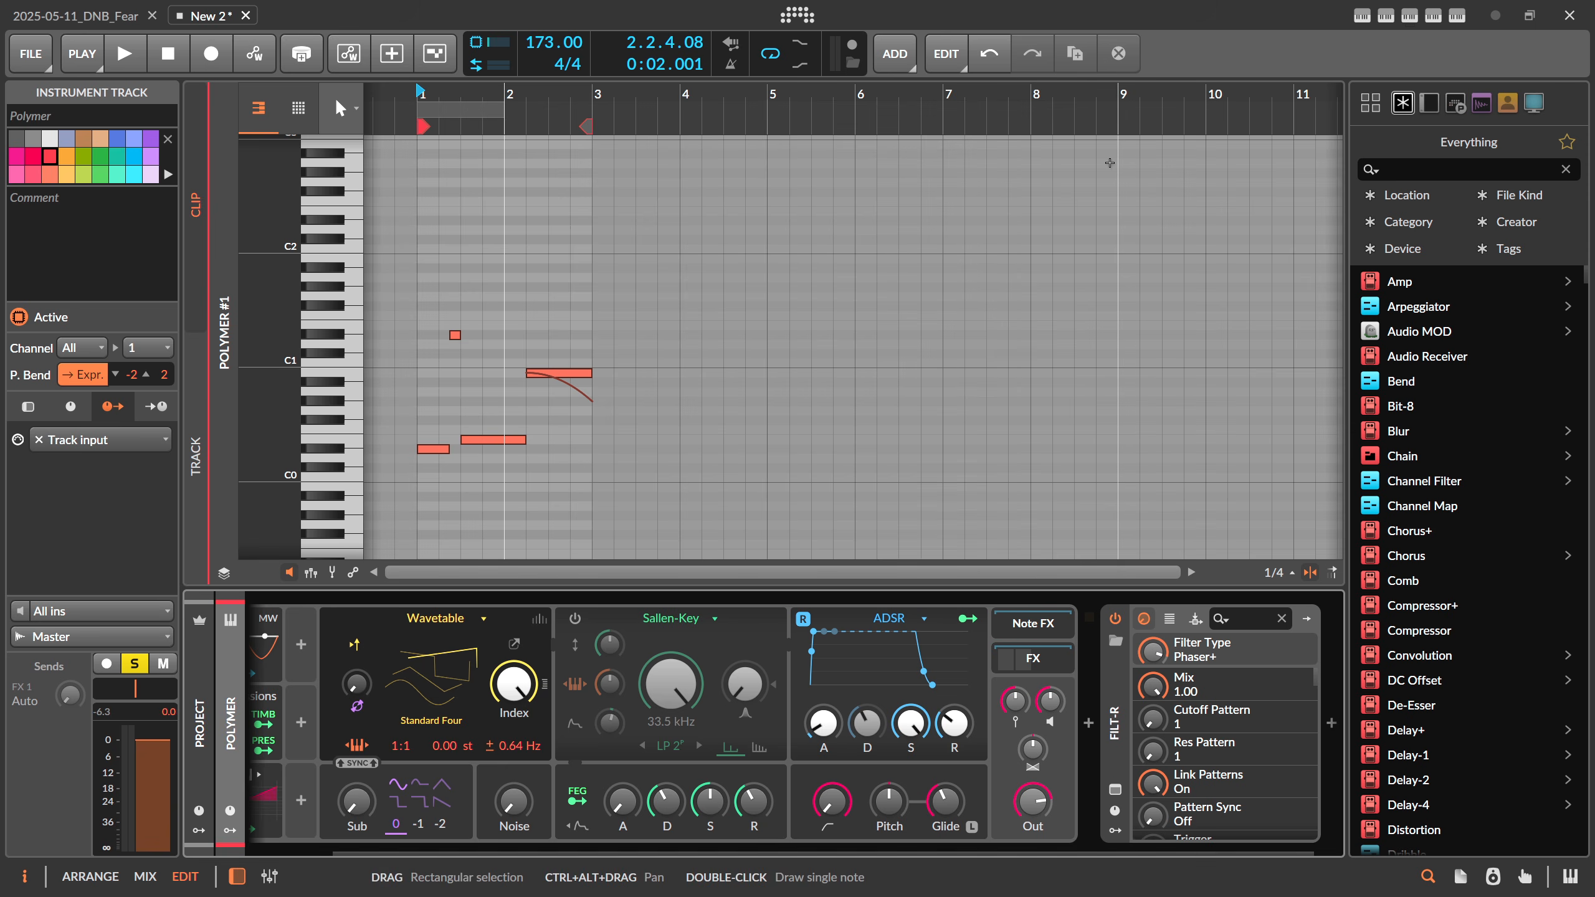
Insert an EQ Curve Analyzer 2 between Polymer and FILT-R as the signal generator
{"action": "scroll", "coordinate": [942, 845], "scroll_direction": "right", "scroll_amount": 1}
{"action": "left_click", "coordinate": [1057, 724]}
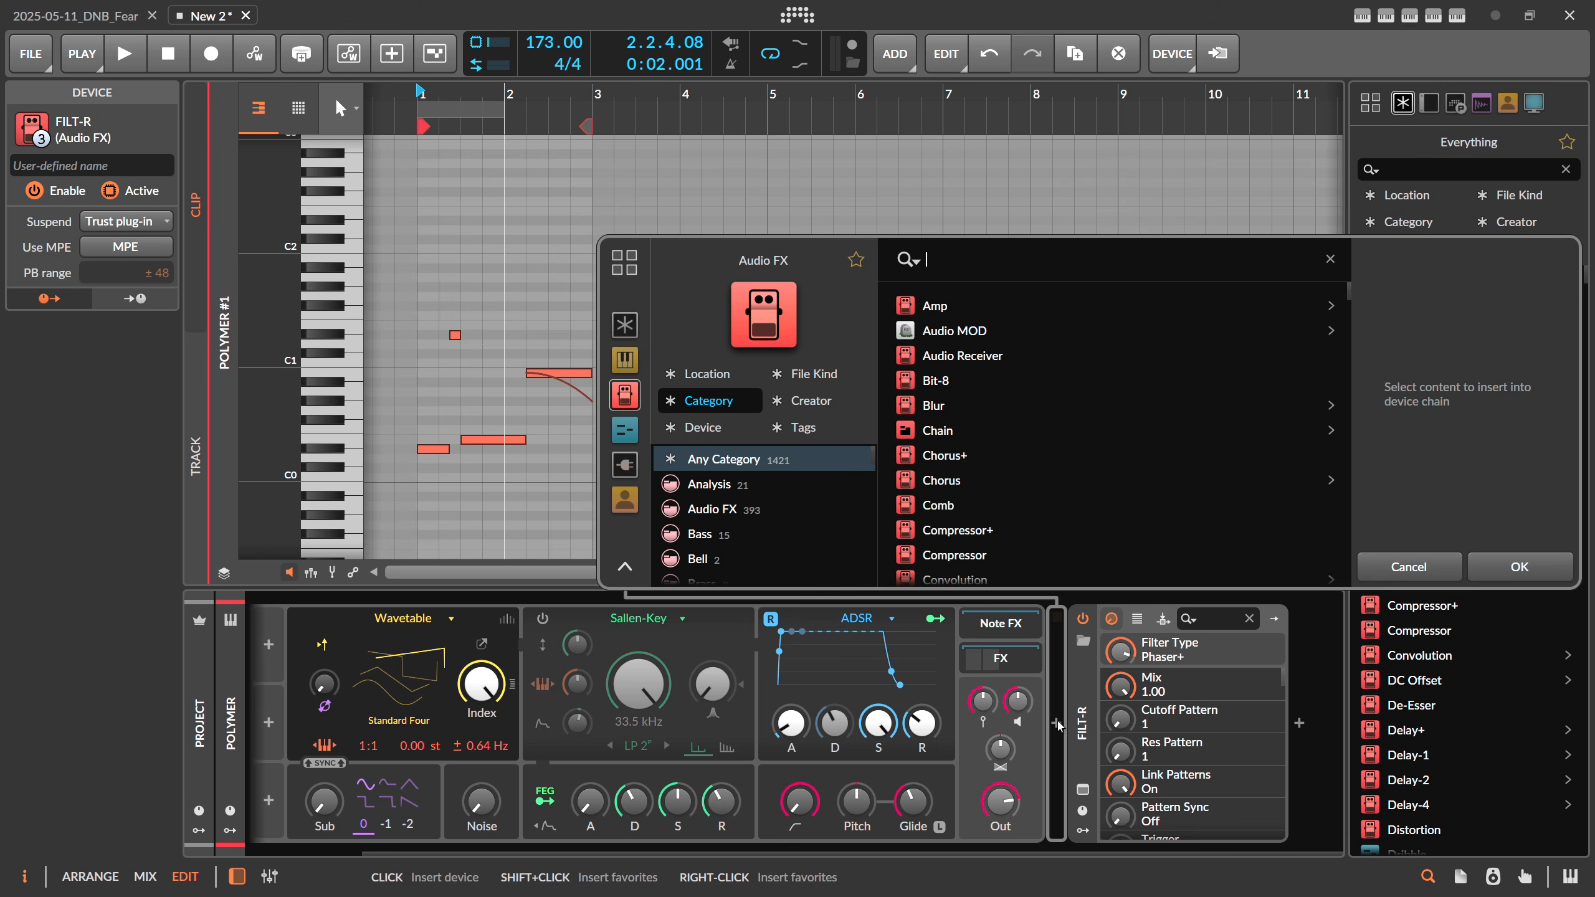
{"action": "type", "text": "eq"}
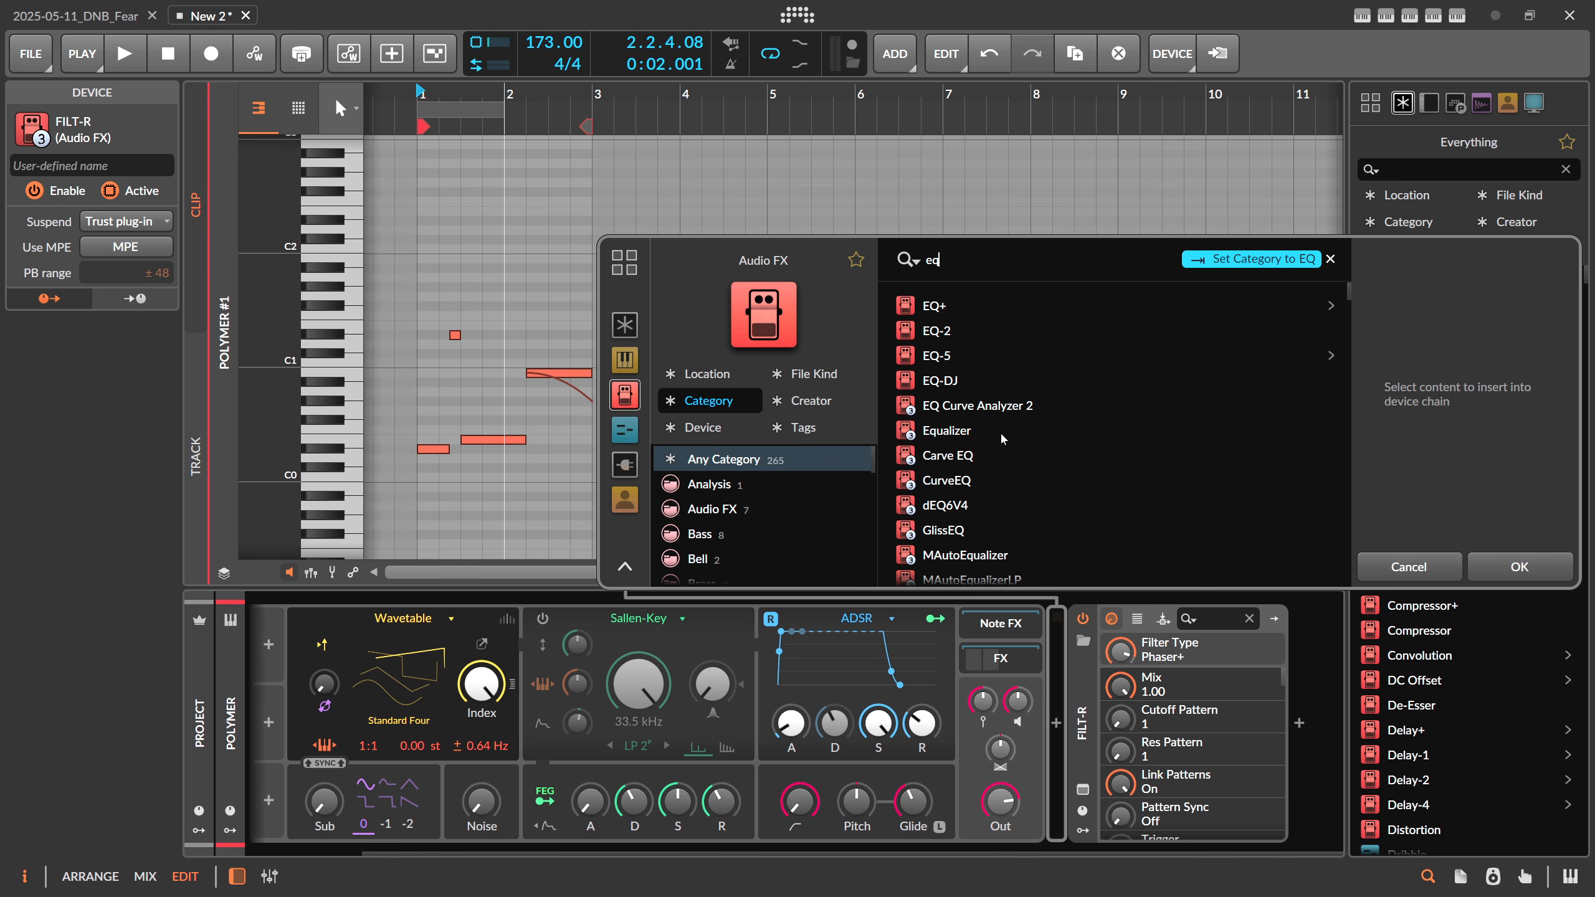
{"action": "double_click", "coordinate": [977, 405]}
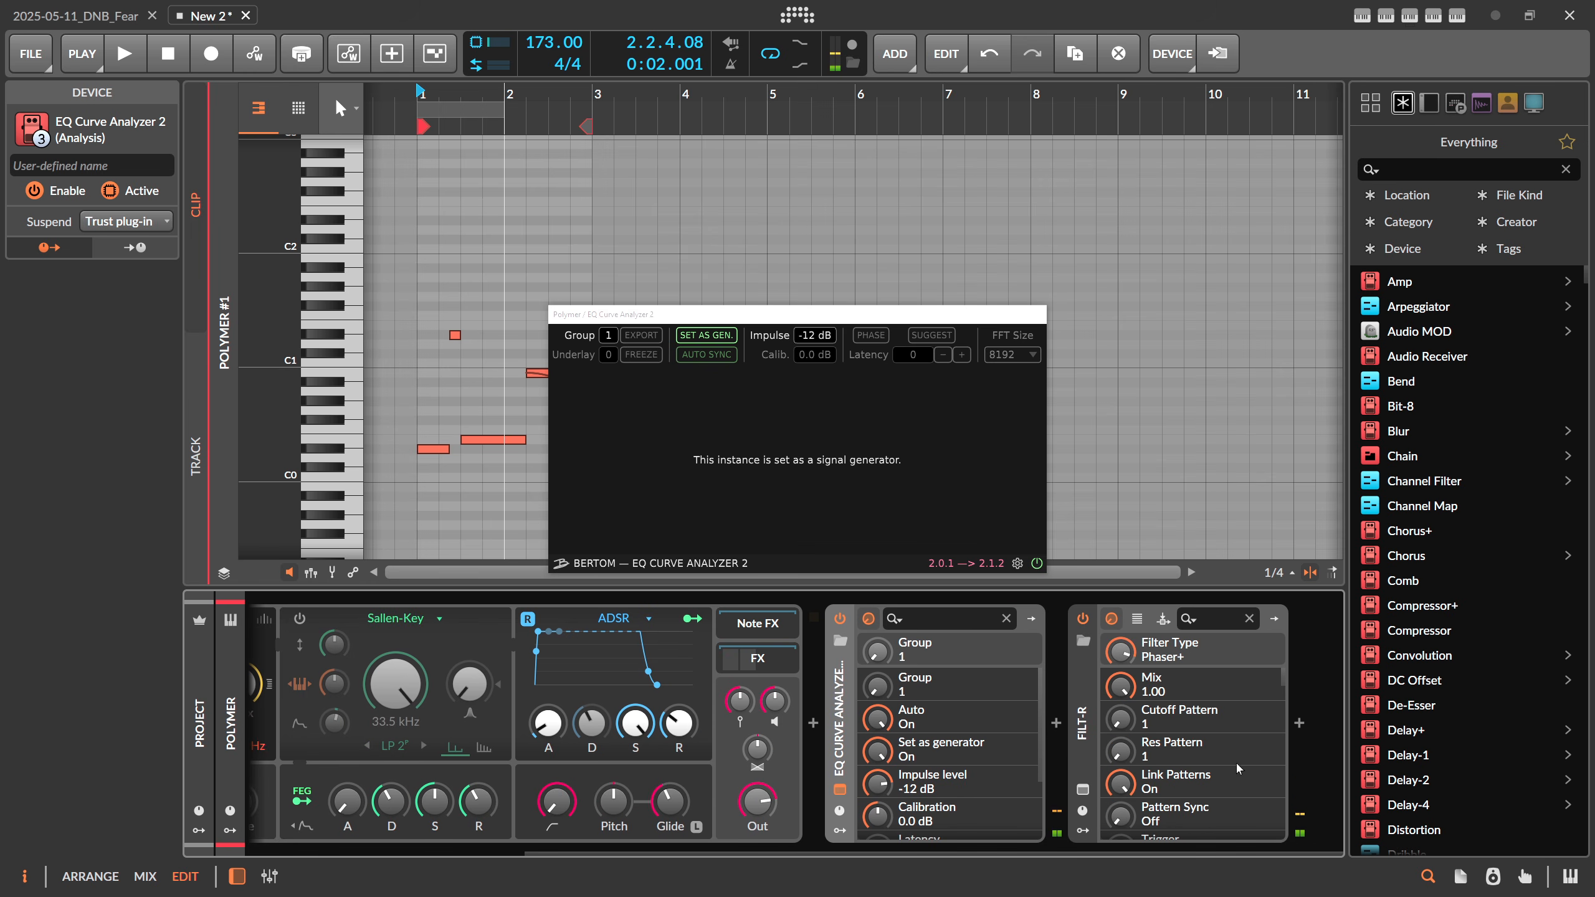
Insert a second EQ Curve Analyzer 2 after FILT-R, reposition its window and close the generator's window
{"action": "left_click", "coordinate": [1299, 728]}
{"action": "type", "text": "eq"}
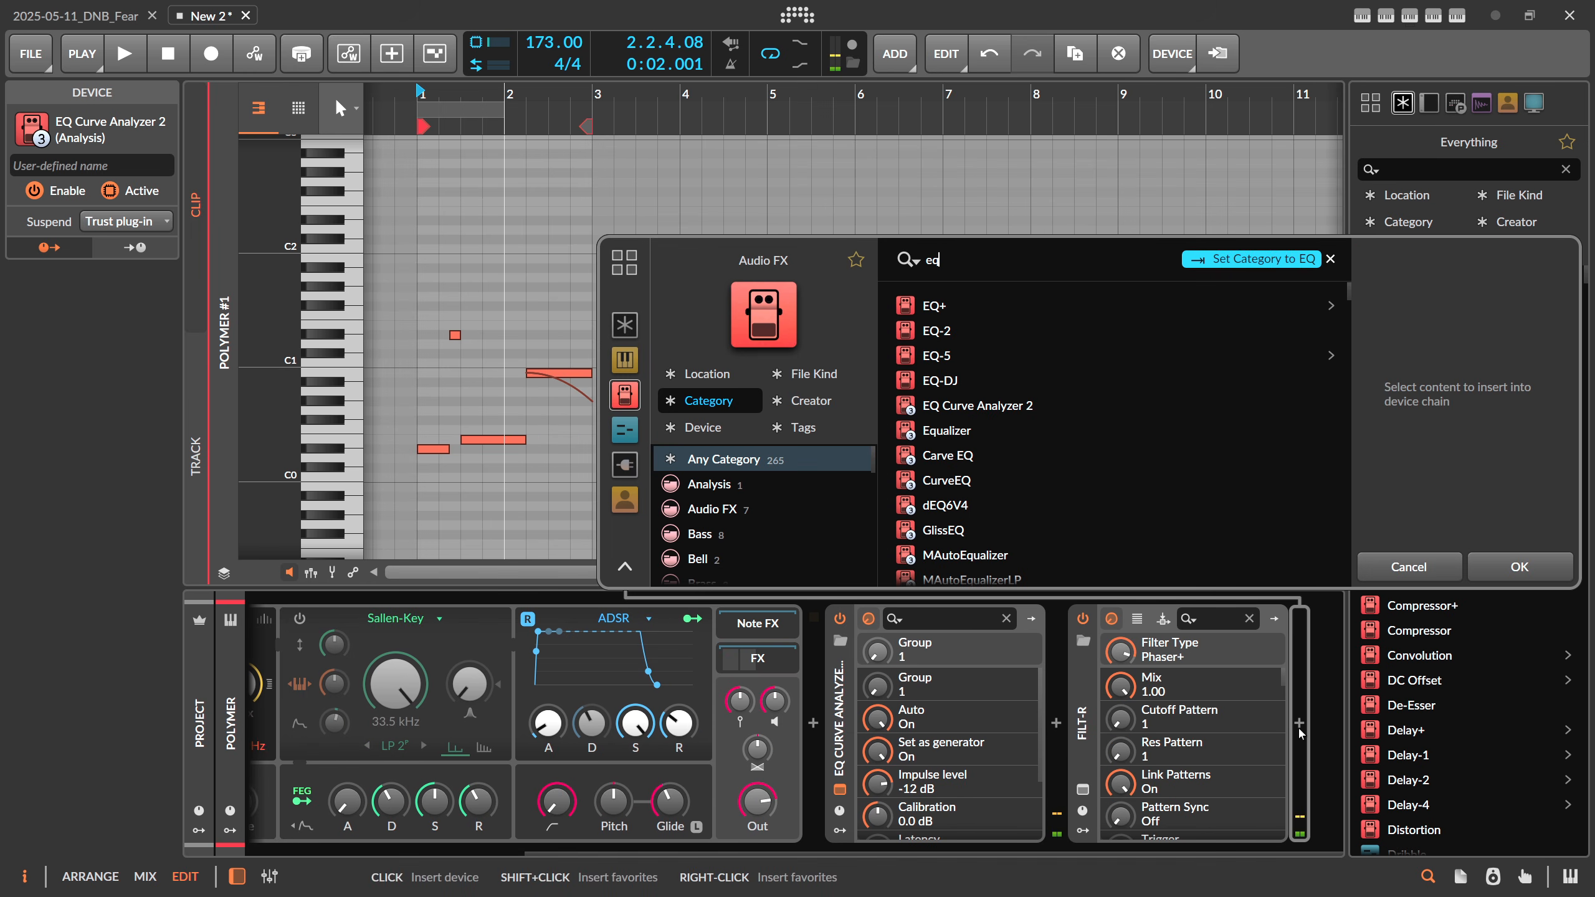
{"action": "double_click", "coordinate": [1003, 412]}
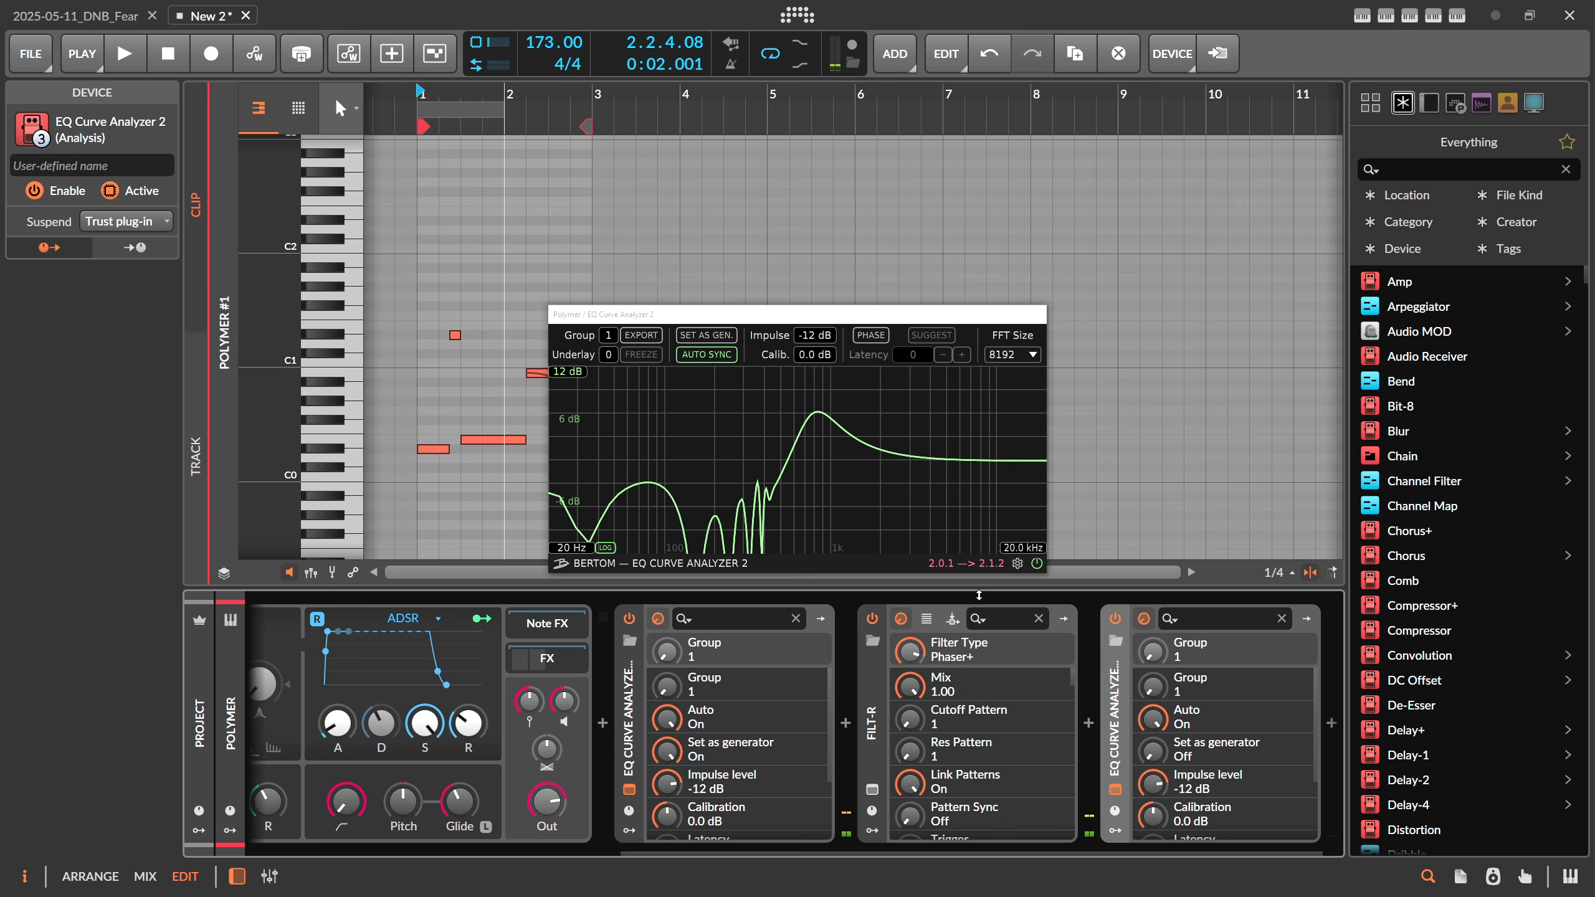
{"action": "left_click_drag", "start_coordinate": [903, 191], "coordinate": [906, 184]}
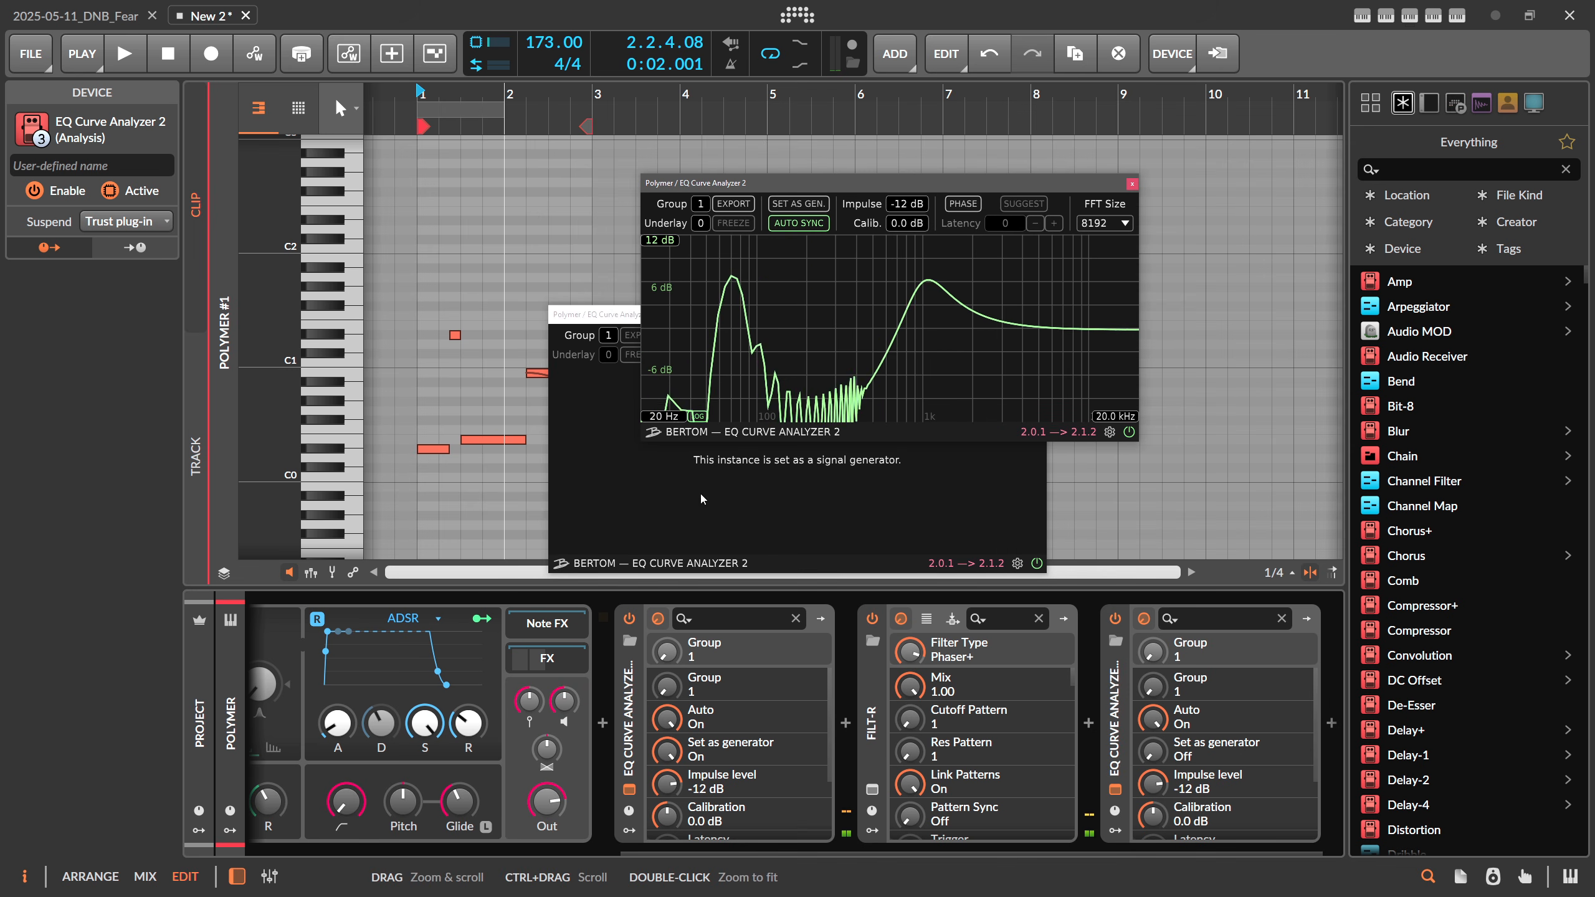
{"action": "left_click_drag", "start_coordinate": [596, 315], "coordinate": [414, 321]}
{"action": "left_click", "coordinate": [857, 322]}
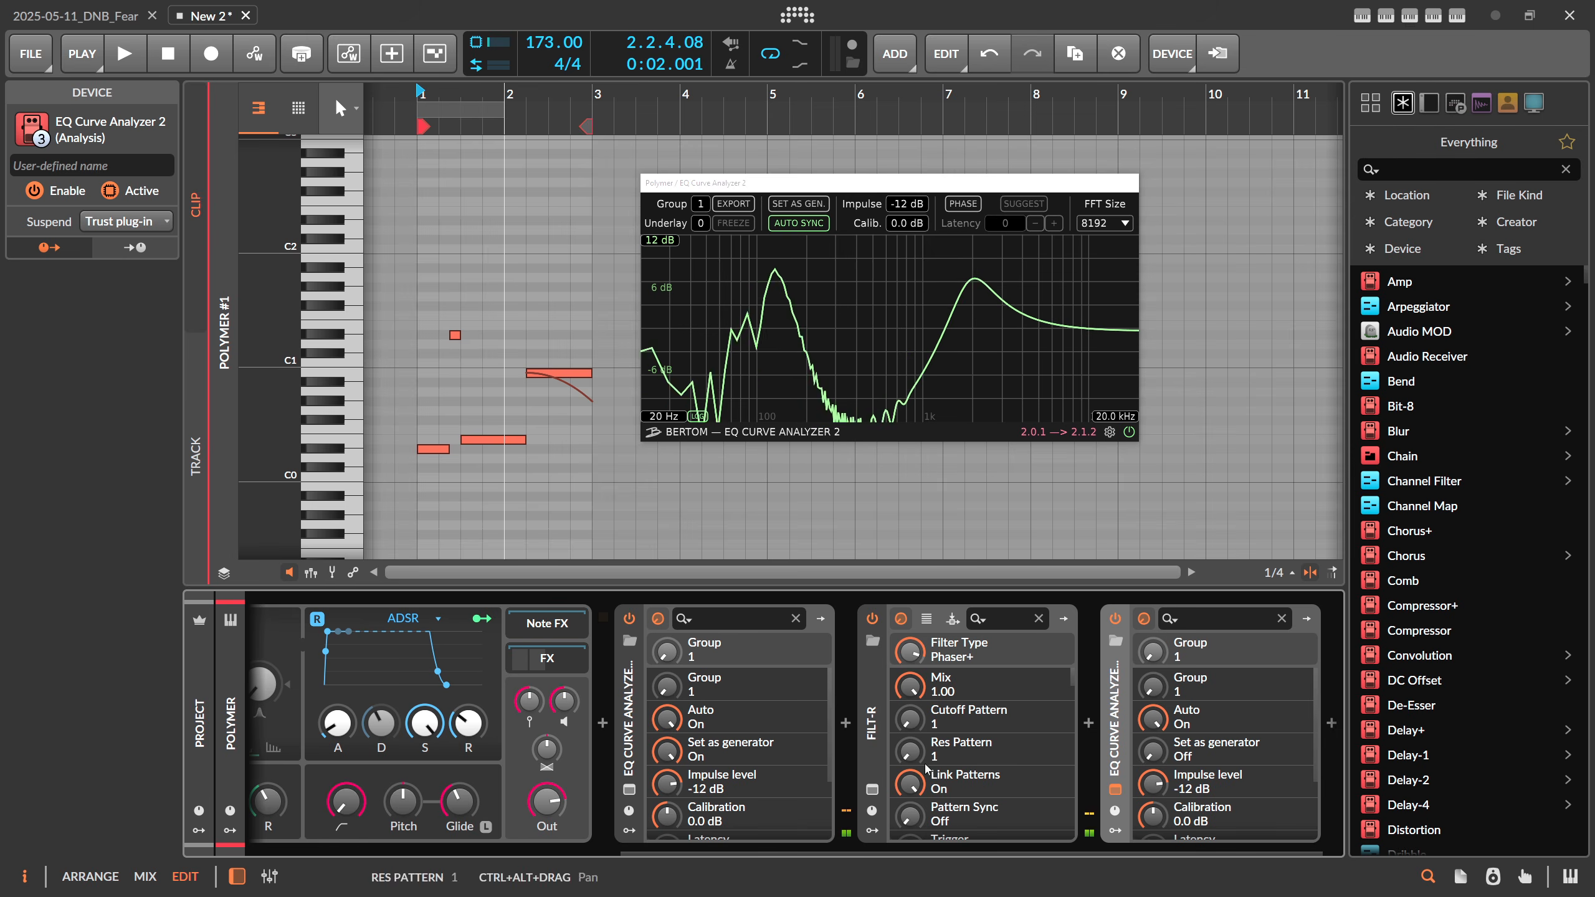
{"action": "left_click", "coordinate": [872, 789]}
{"action": "left_click_drag", "start_coordinate": [828, 123], "coordinate": [386, 230]}
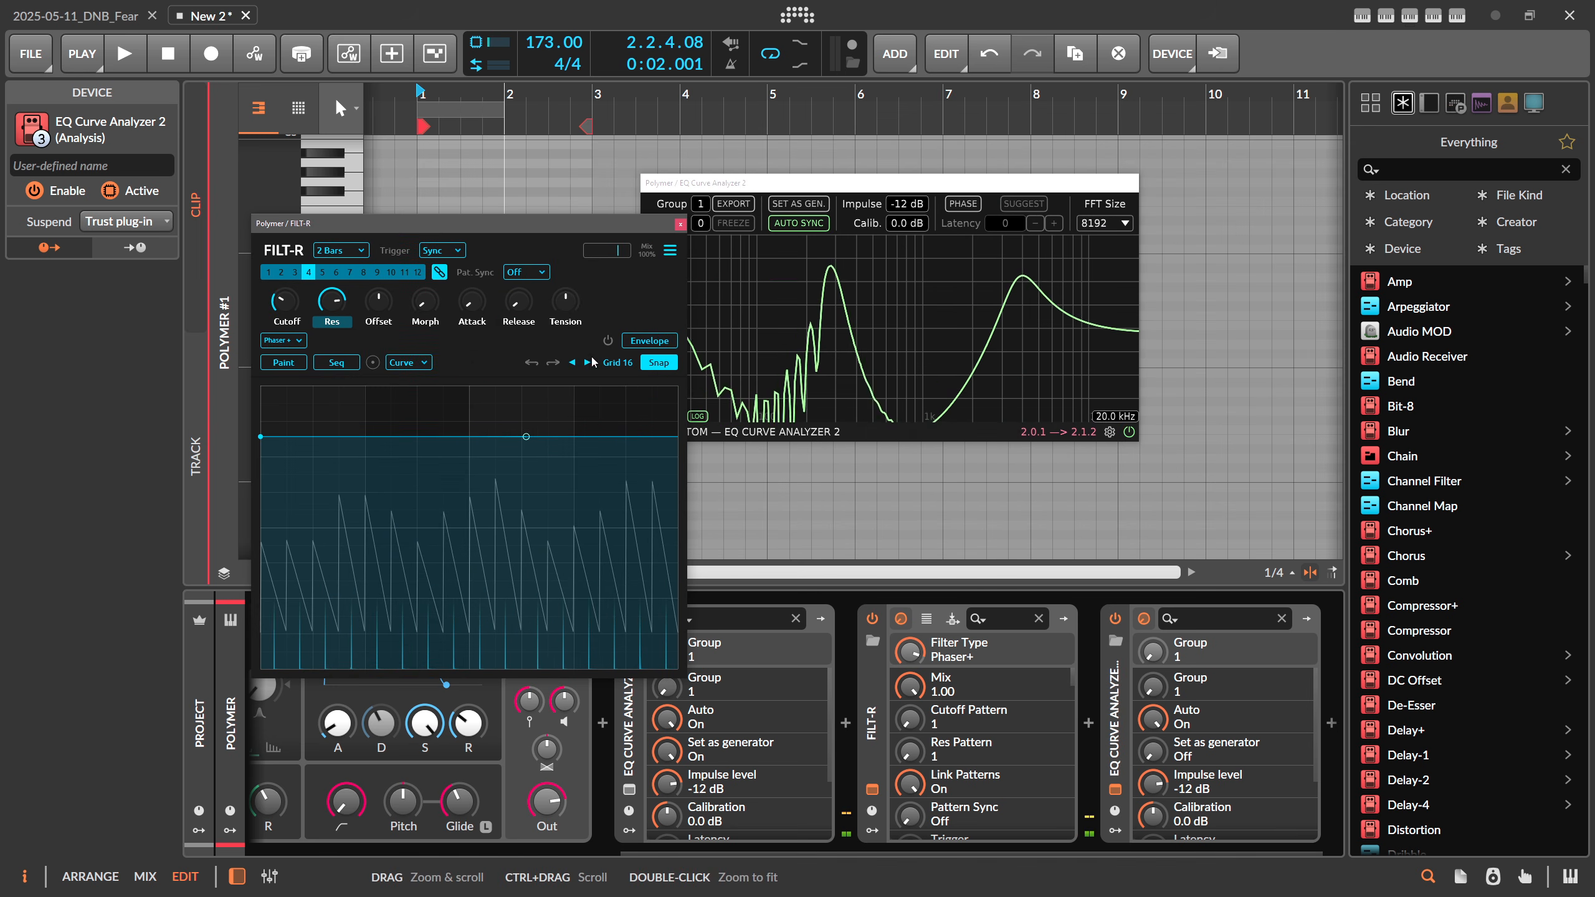
{"action": "left_click", "coordinate": [677, 226]}
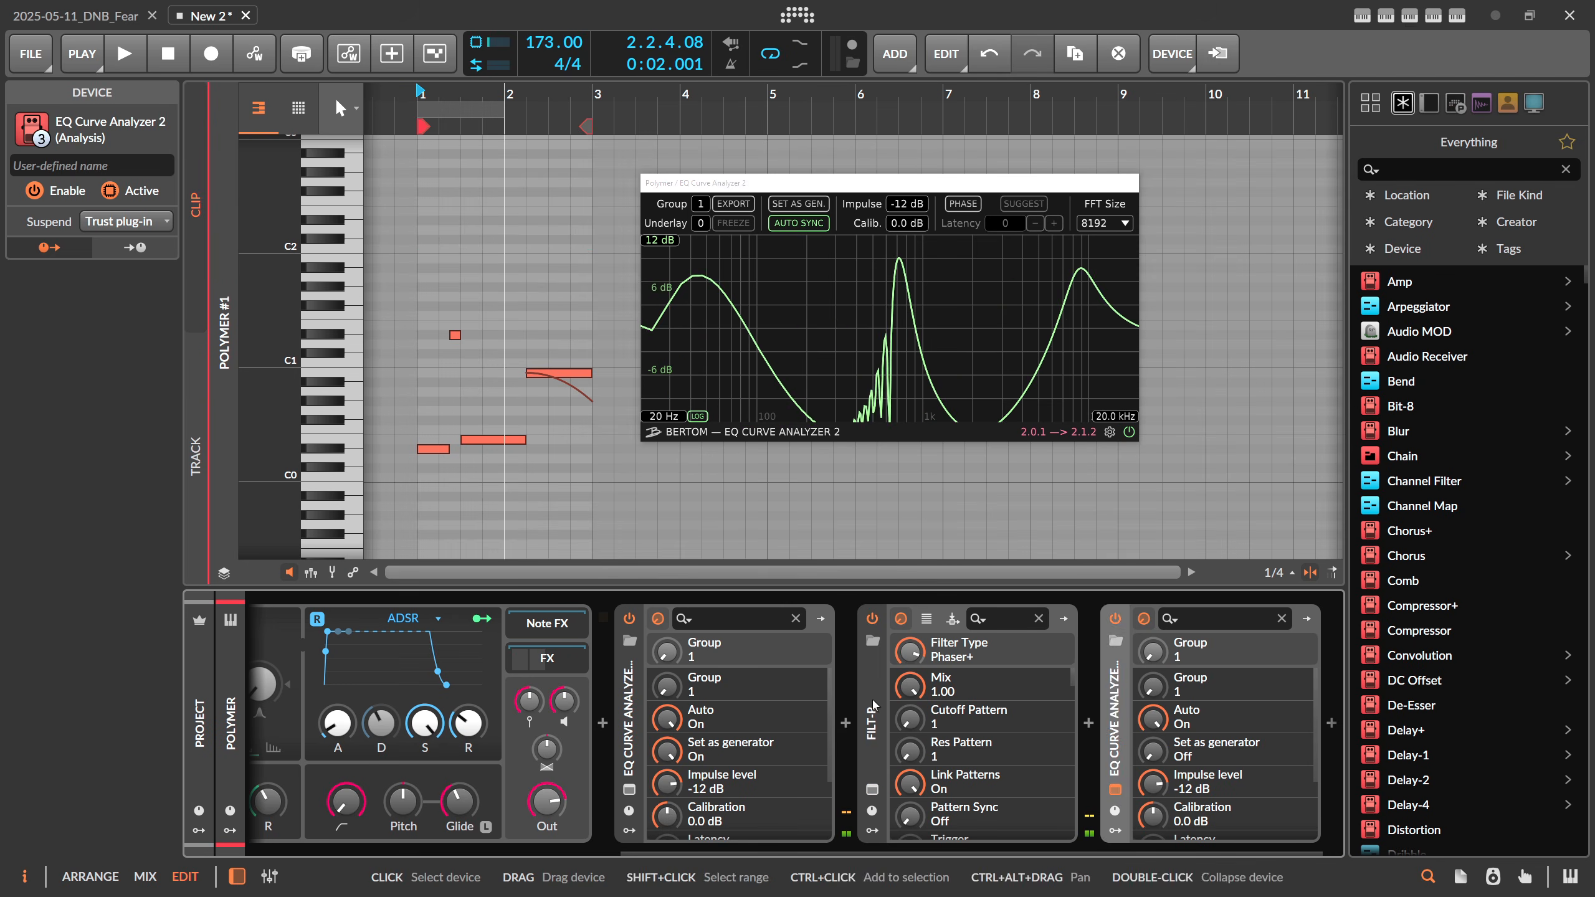
Replace FILT-R with a fresh instance between the two analyzers and place its window beside the response curve
{"action": "left_click", "coordinate": [1061, 729]}
{"action": "key", "text": "Delete"}
{"action": "left_click", "coordinate": [1059, 729]}
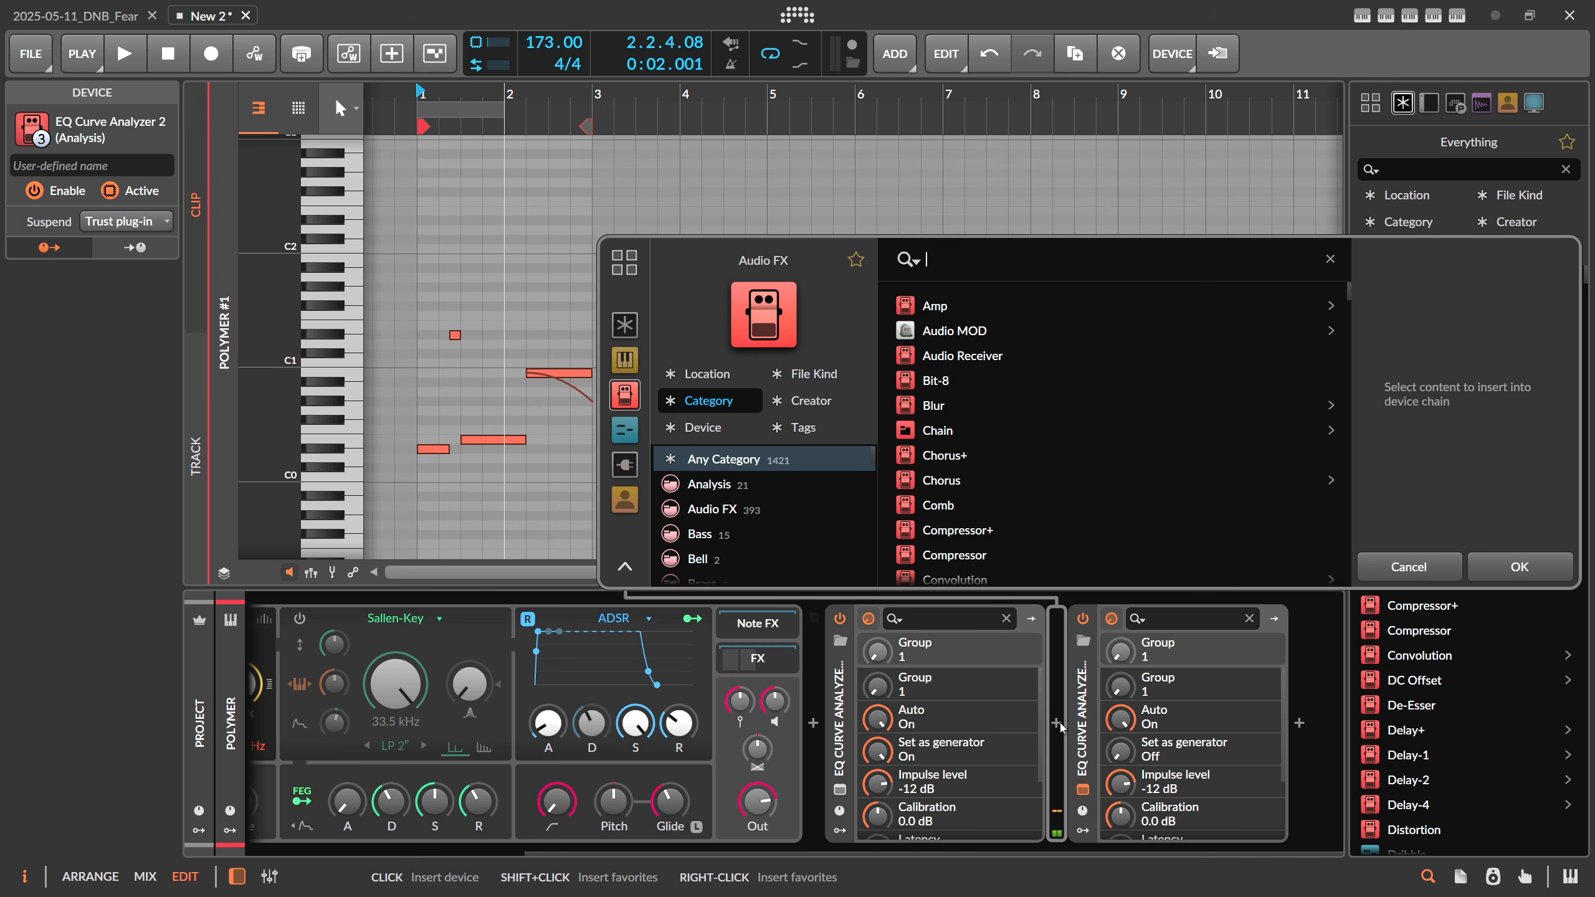
{"action": "type", "text": "filt-r"}
{"action": "key", "text": "Return"}
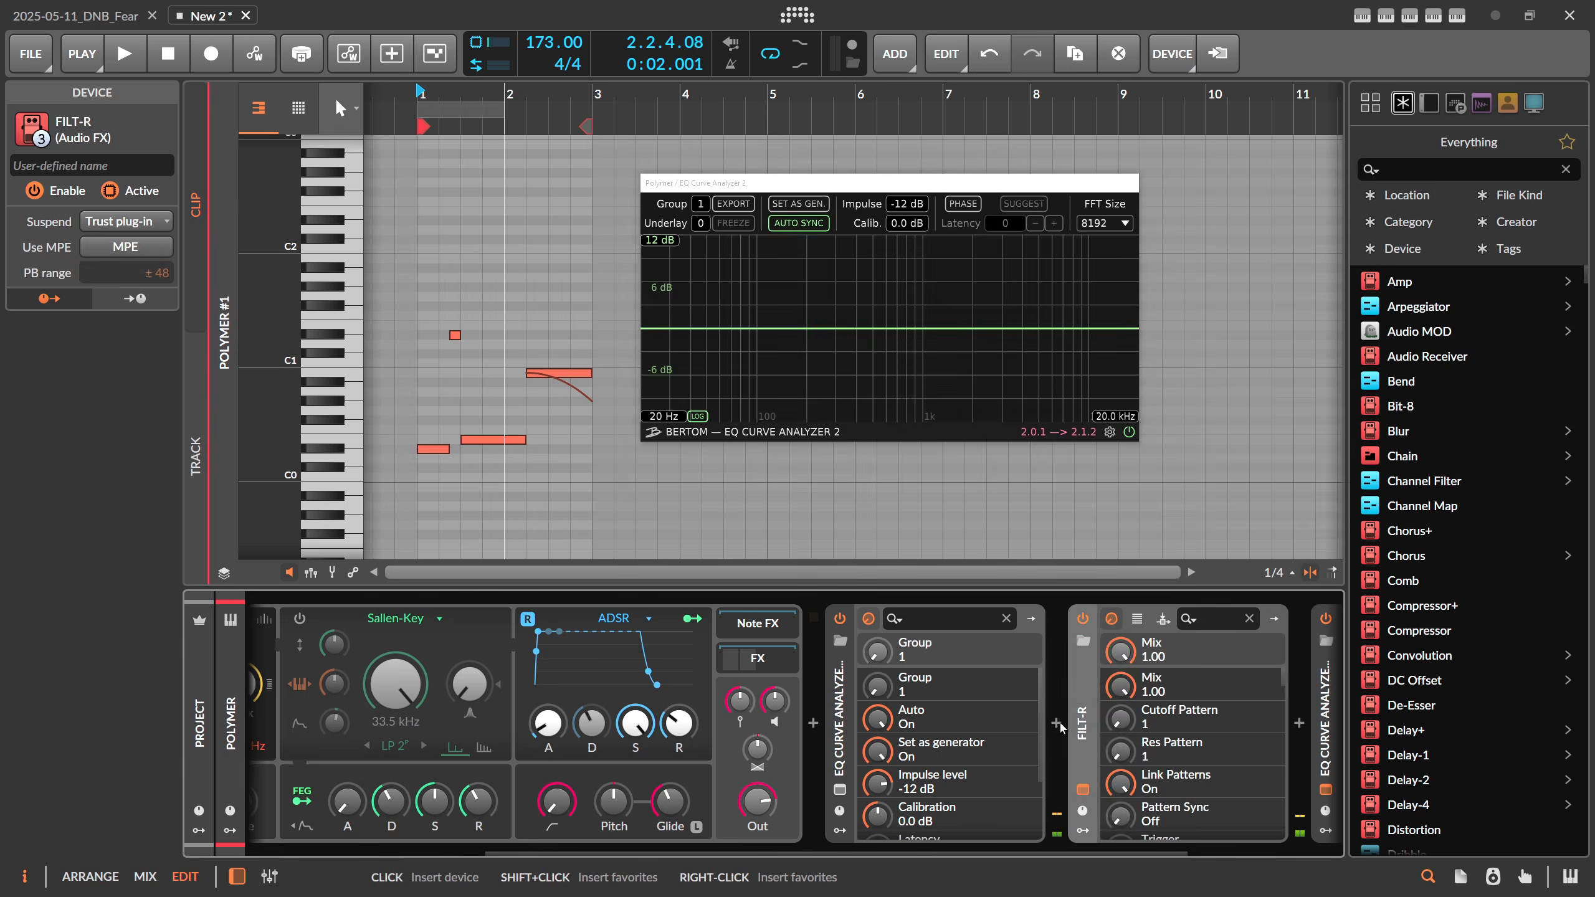
{"action": "left_click_drag", "start_coordinate": [786, 216], "coordinate": [349, 237]}
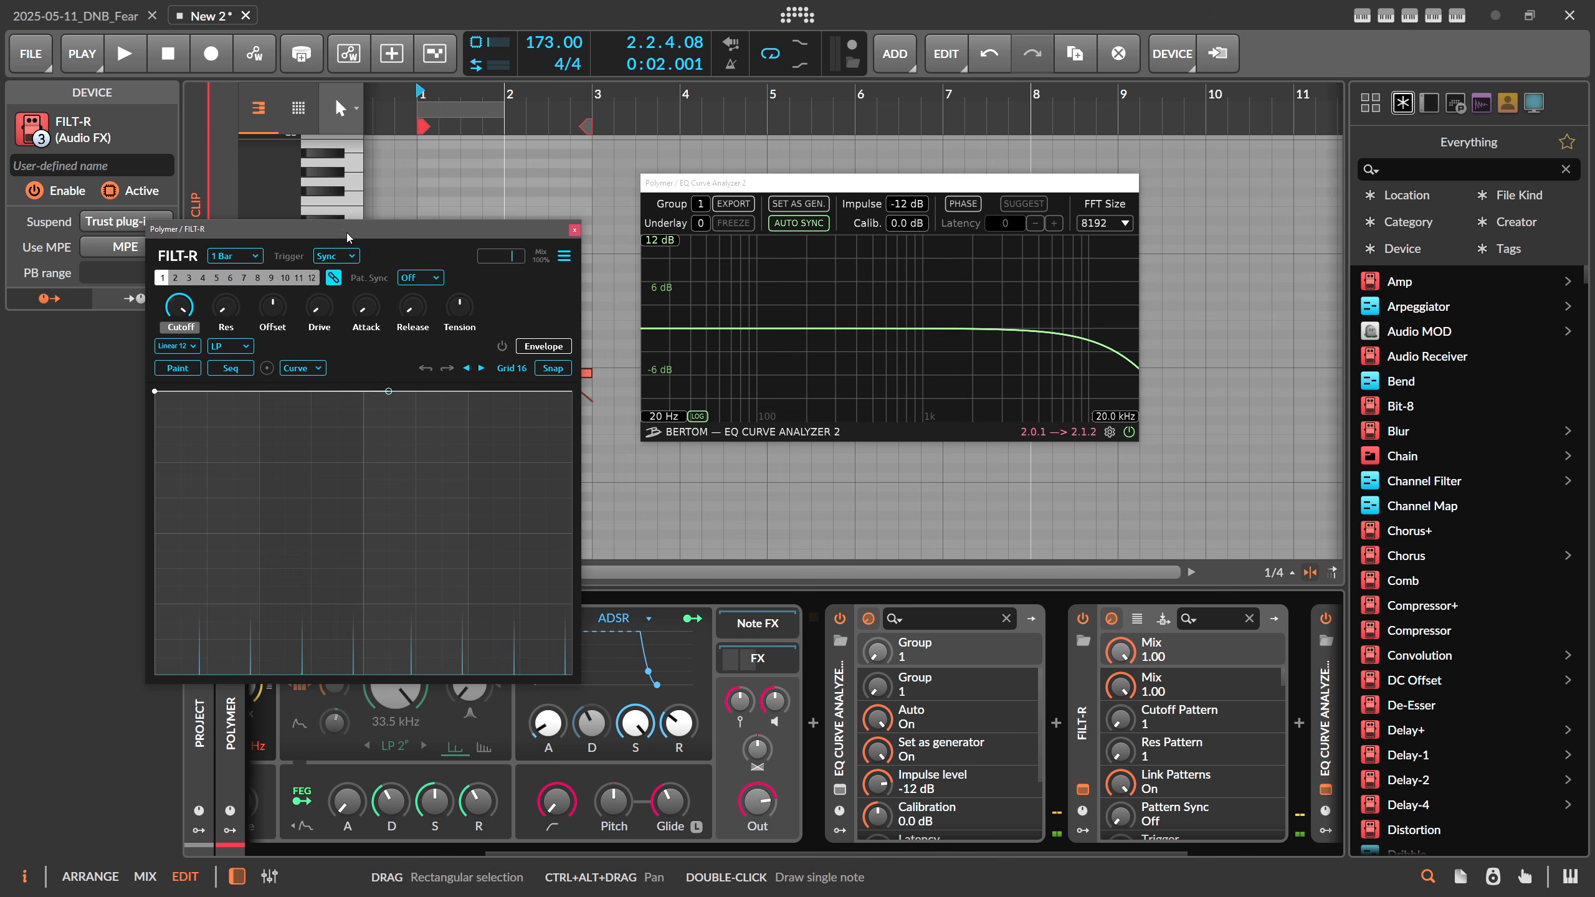
Examine the Linear 12 low-pass response by lowering the cutoff and raising the resonance to about 49 %
{"action": "left_click", "coordinate": [189, 347]}
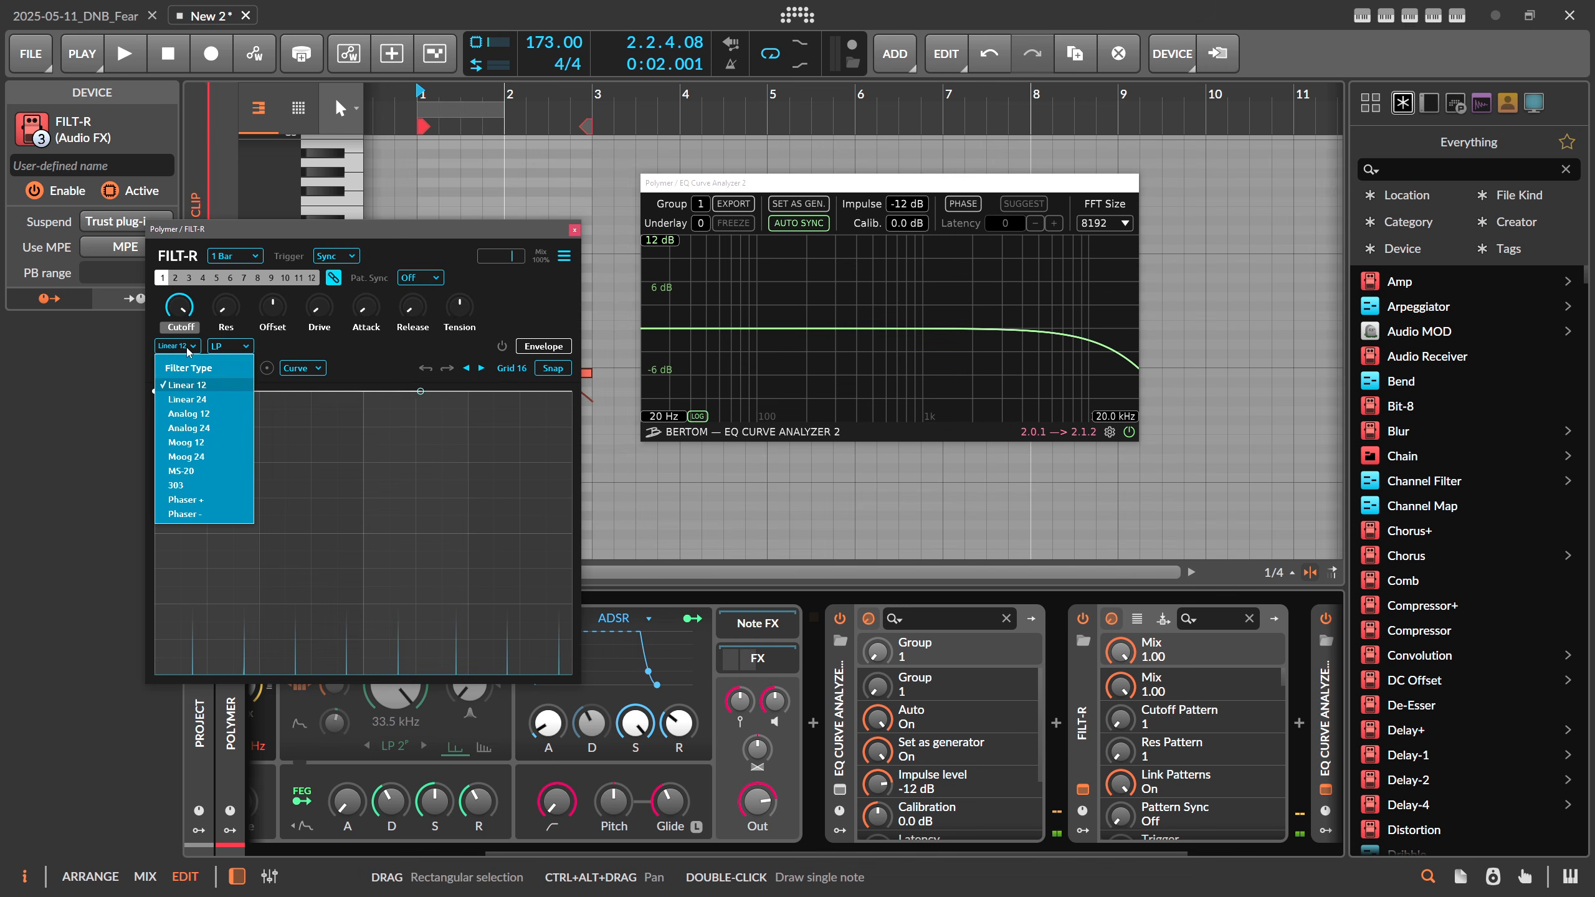
{"action": "left_click", "coordinate": [190, 385]}
{"action": "left_click_drag", "start_coordinate": [179, 307], "coordinate": [226, 271]}
Examine the 303 filter's response by raising the resonance and setting the cutoff to about 1362 Hz
{"action": "left_click", "coordinate": [184, 347]}
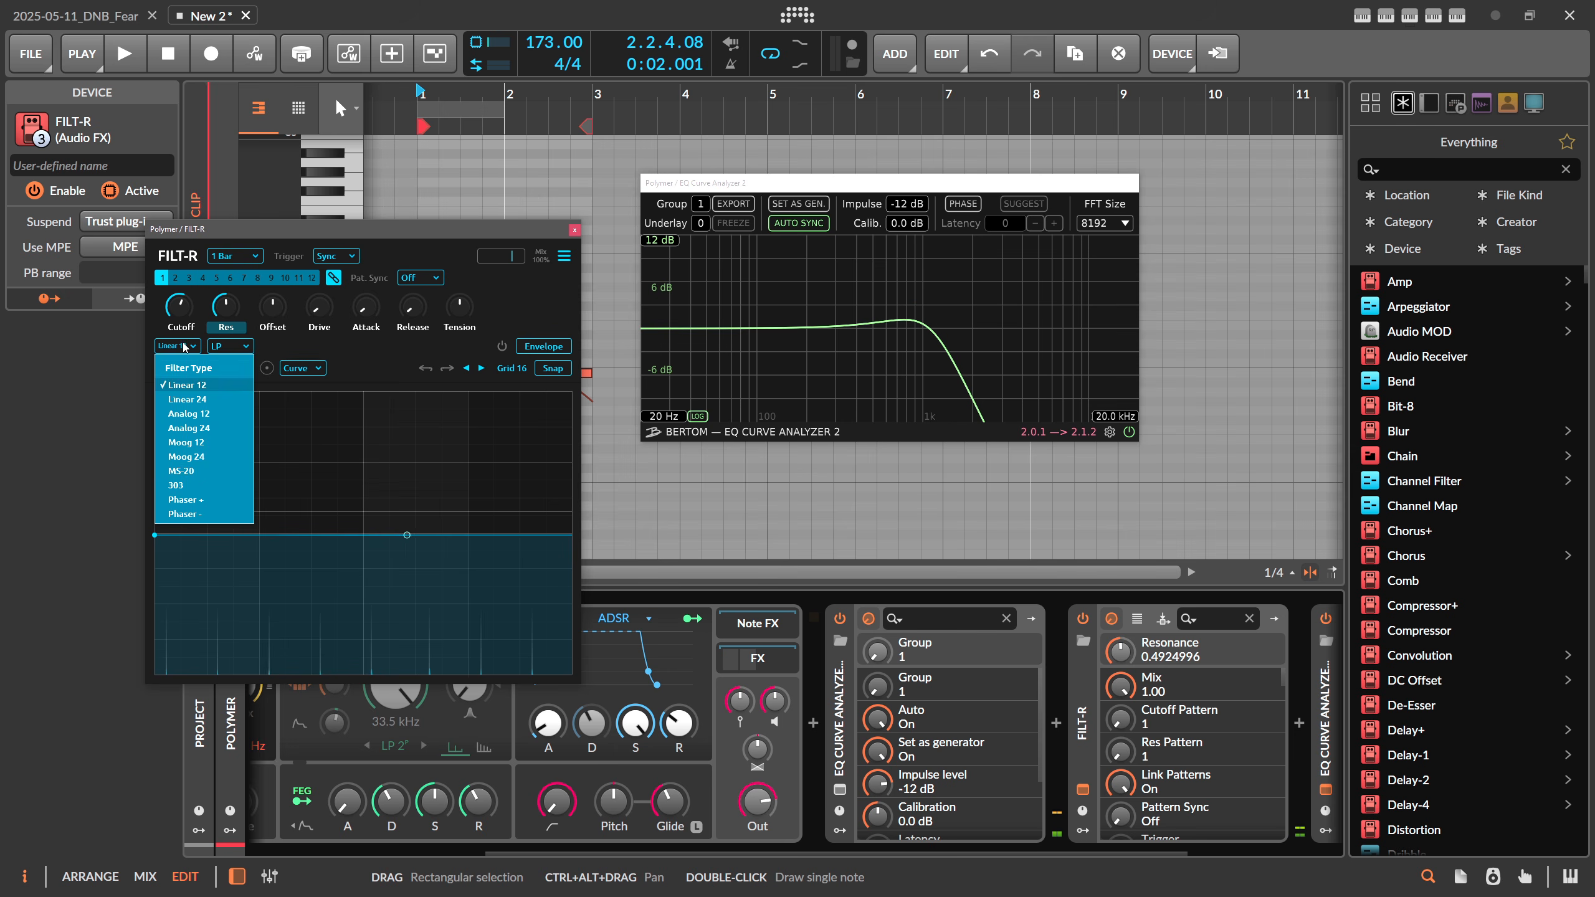
{"action": "left_click", "coordinate": [188, 486]}
{"action": "left_click_drag", "start_coordinate": [226, 306], "coordinate": [185, 304]}
Switch the filter type to Phaser +, reduce the resonance to zero and set the cutoff to about 1226 Hz
{"action": "left_click", "coordinate": [189, 346]}
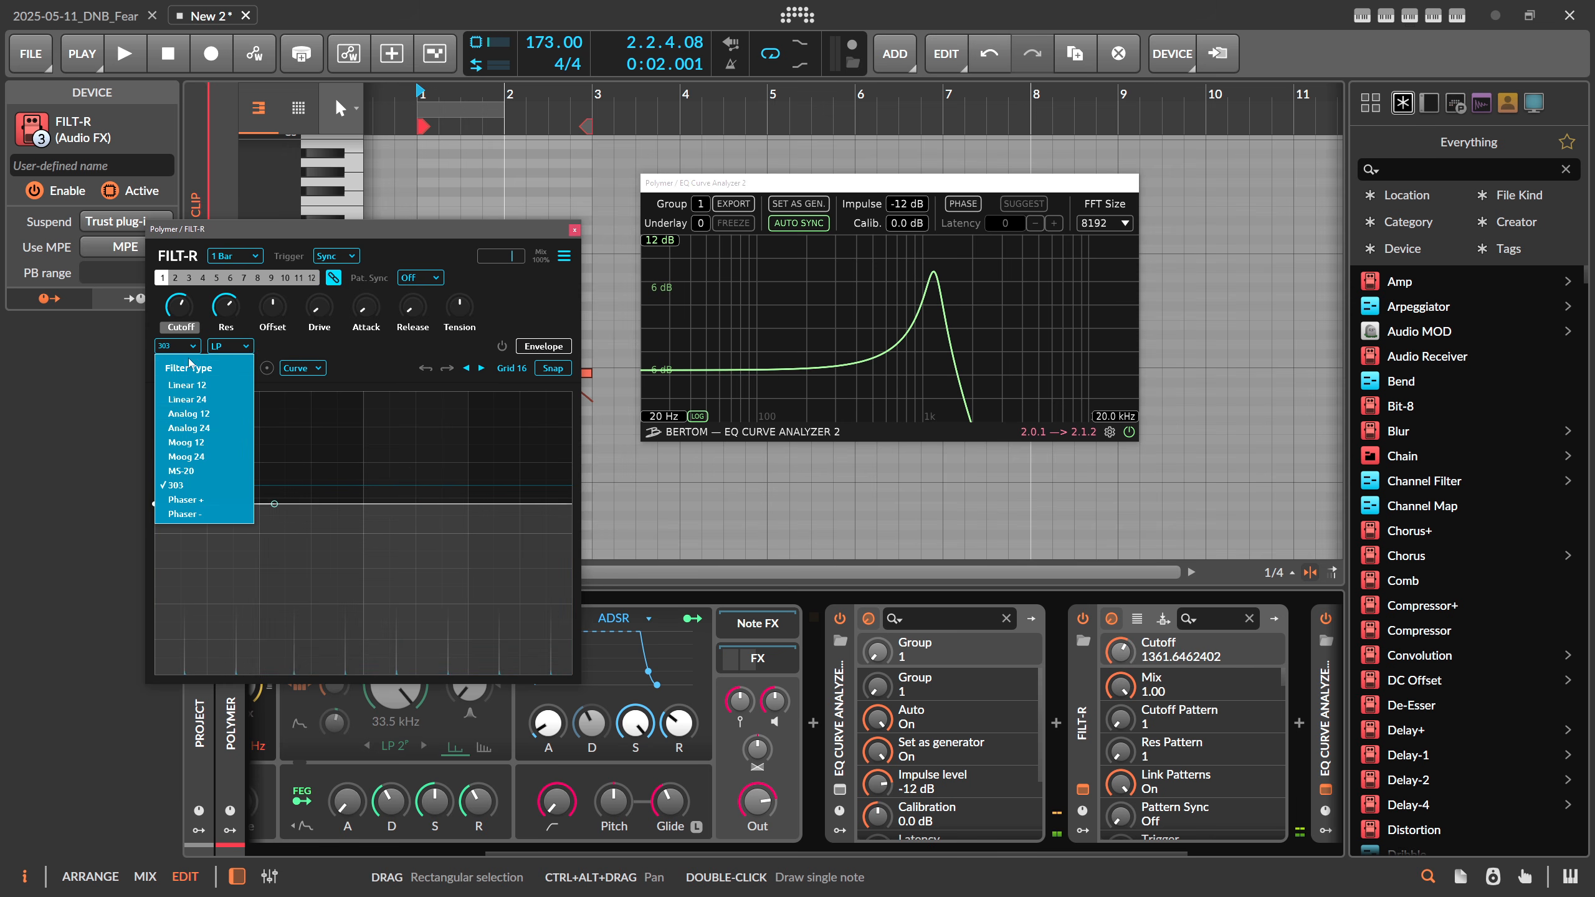
{"action": "left_click", "coordinate": [192, 500]}
{"action": "left_click_drag", "start_coordinate": [225, 306], "coordinate": [226, 377]}
{"action": "left_click_drag", "start_coordinate": [186, 308], "coordinate": [190, 346]}
Switch the filter type to Phaser -, sweep the cutoff down to about 700 Hz and move the FILT-R window closer to the analyzer
{"action": "left_click", "coordinate": [189, 346]}
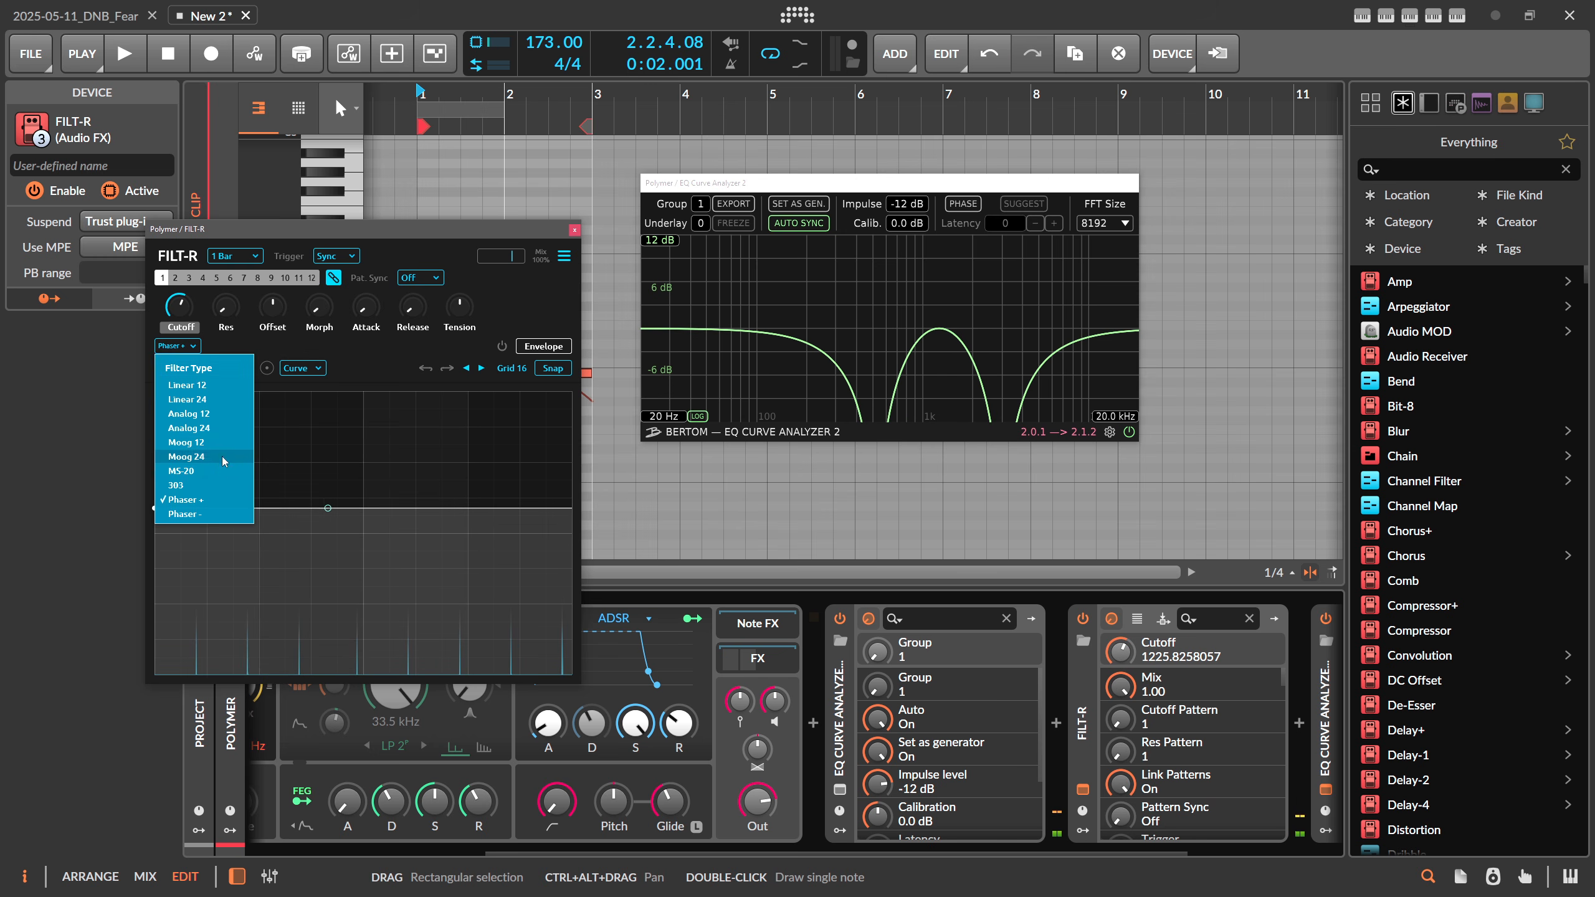
{"action": "left_click", "coordinate": [204, 515]}
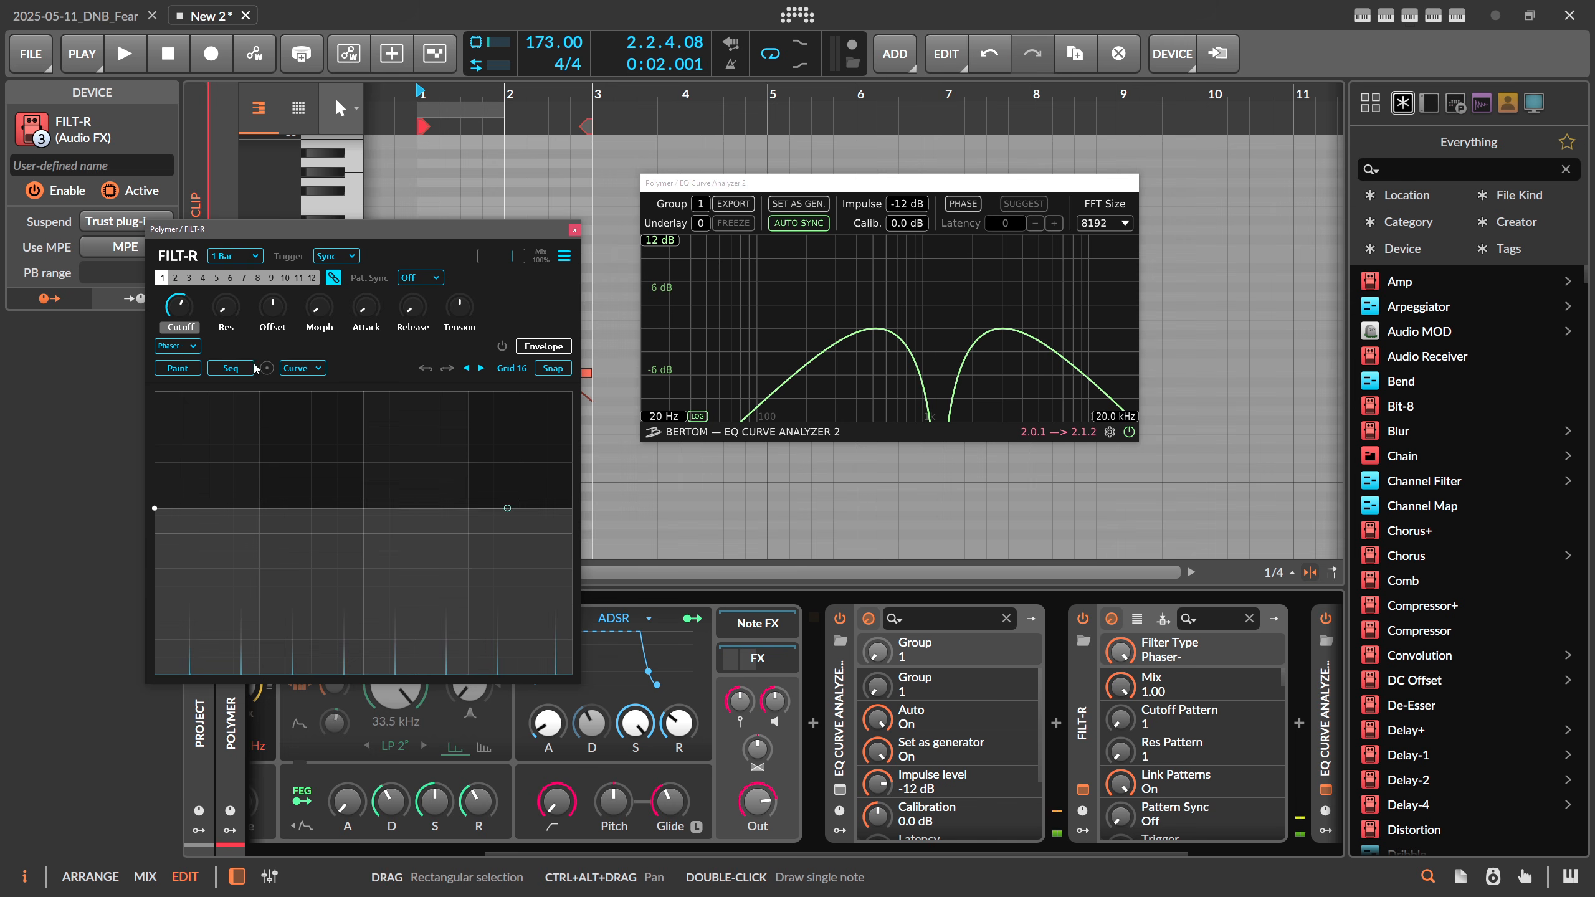
{"action": "mouse_move", "coordinate": [182, 308]}
{"action": "left_mouse_down"}
{"action": "mouse_move", "coordinate": [183, 349]}
{"action": "mouse_move", "coordinate": [182, 289]}
{"action": "left_mouse_up"}
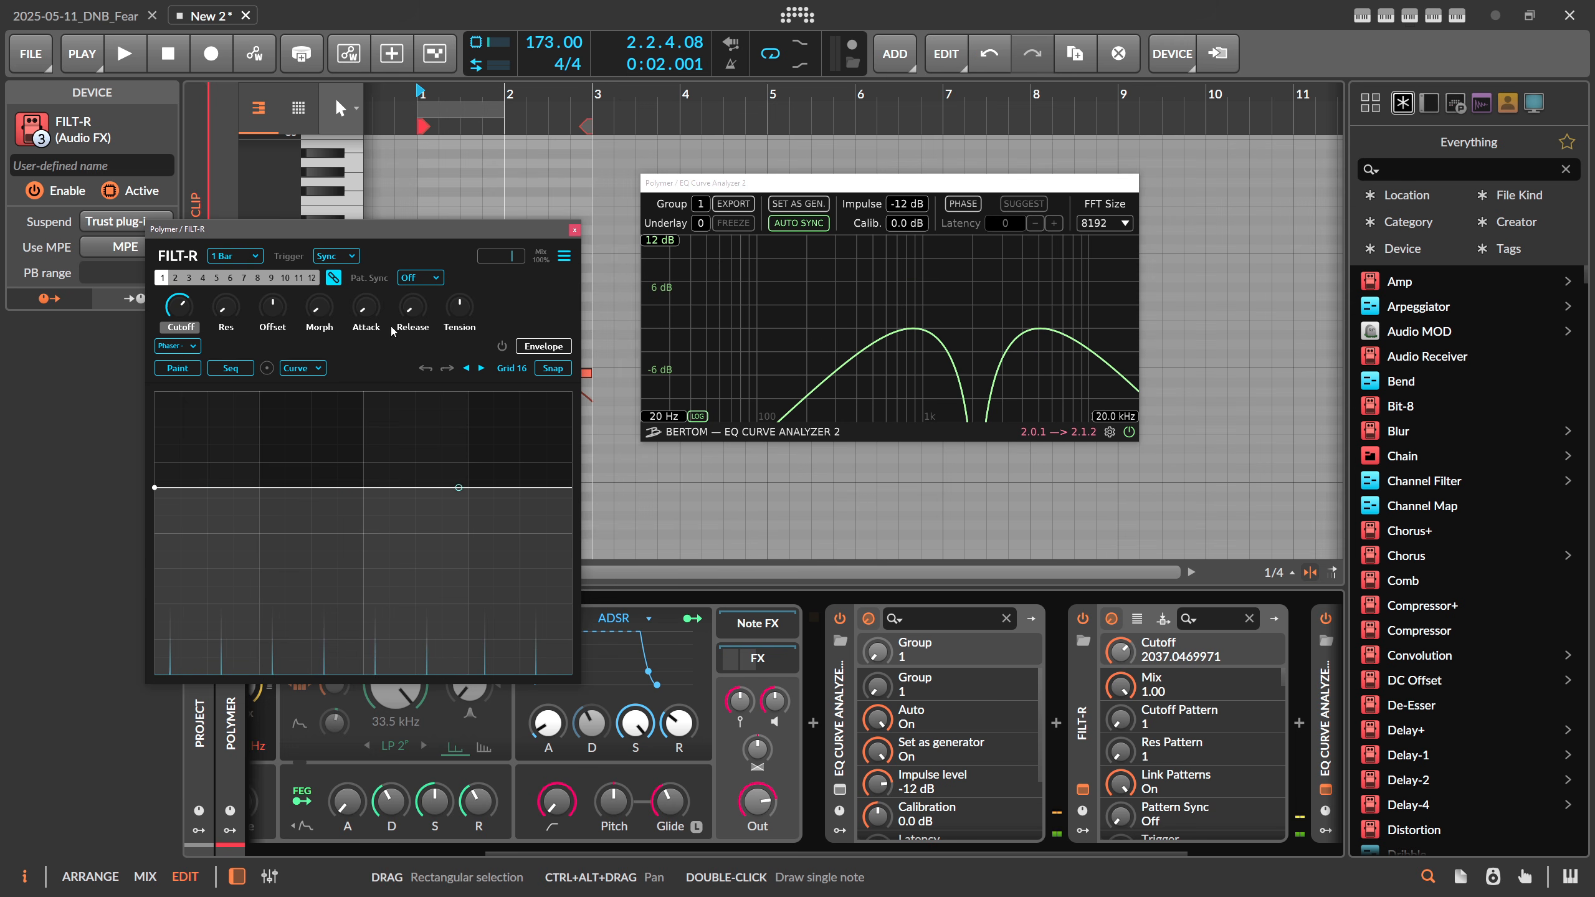
{"action": "left_click_drag", "start_coordinate": [181, 307], "coordinate": [181, 333]}
{"action": "left_click_drag", "start_coordinate": [372, 234], "coordinate": [425, 233]}
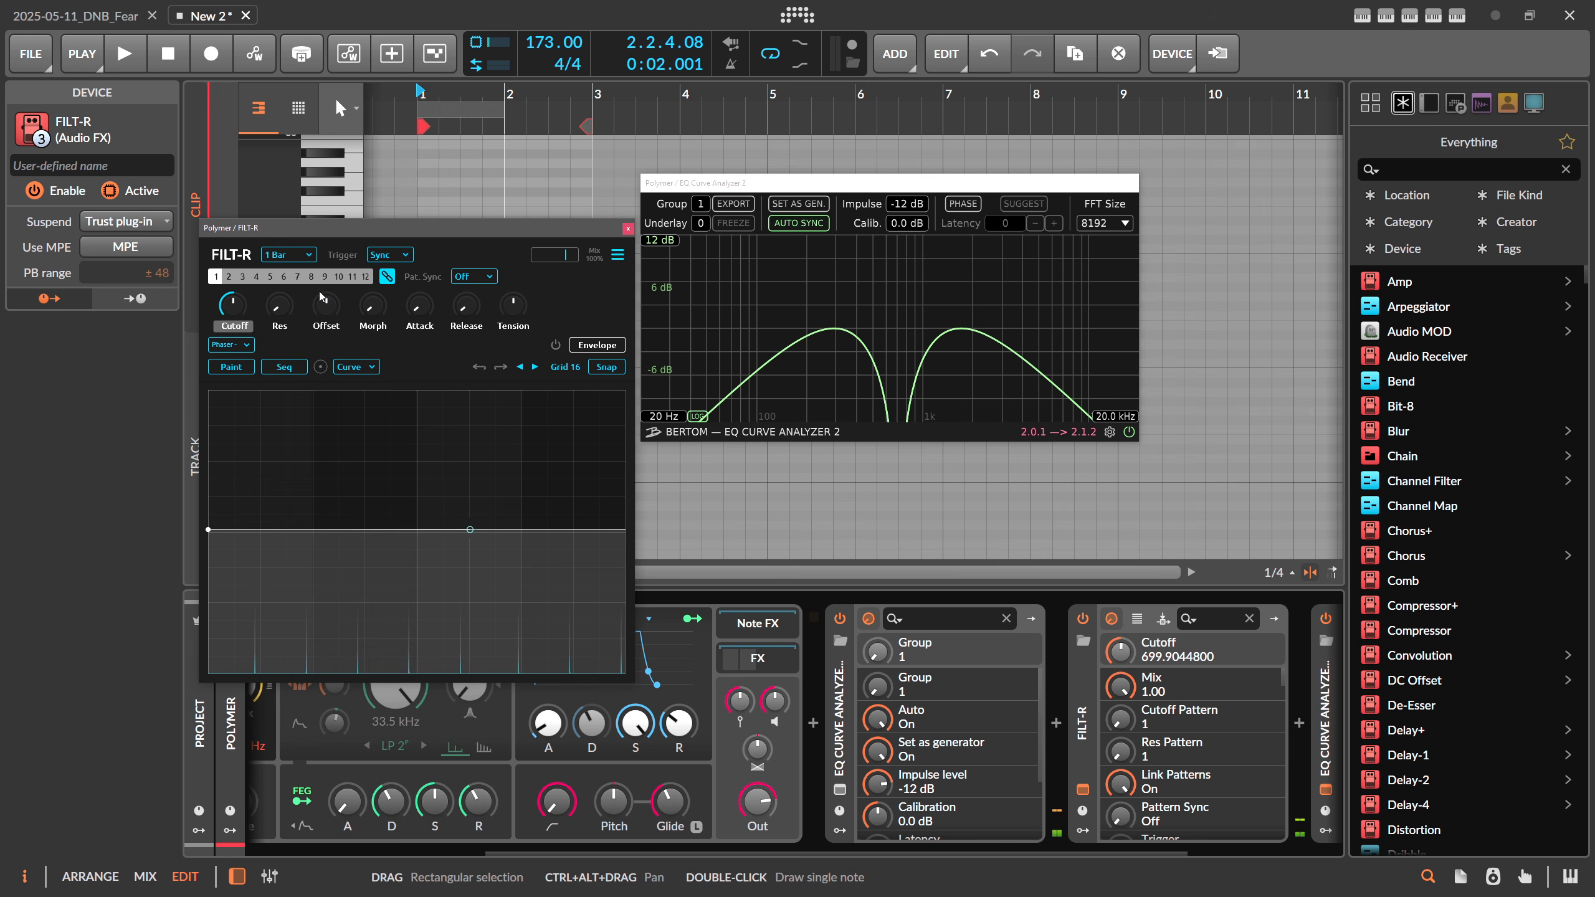
Compare the response curves of the Analog 12 and Linear 12 filter types, ending on Analog 12
{"action": "left_click", "coordinate": [290, 255]}
{"action": "left_click", "coordinate": [241, 281]}
{"action": "left_click", "coordinate": [237, 344]}
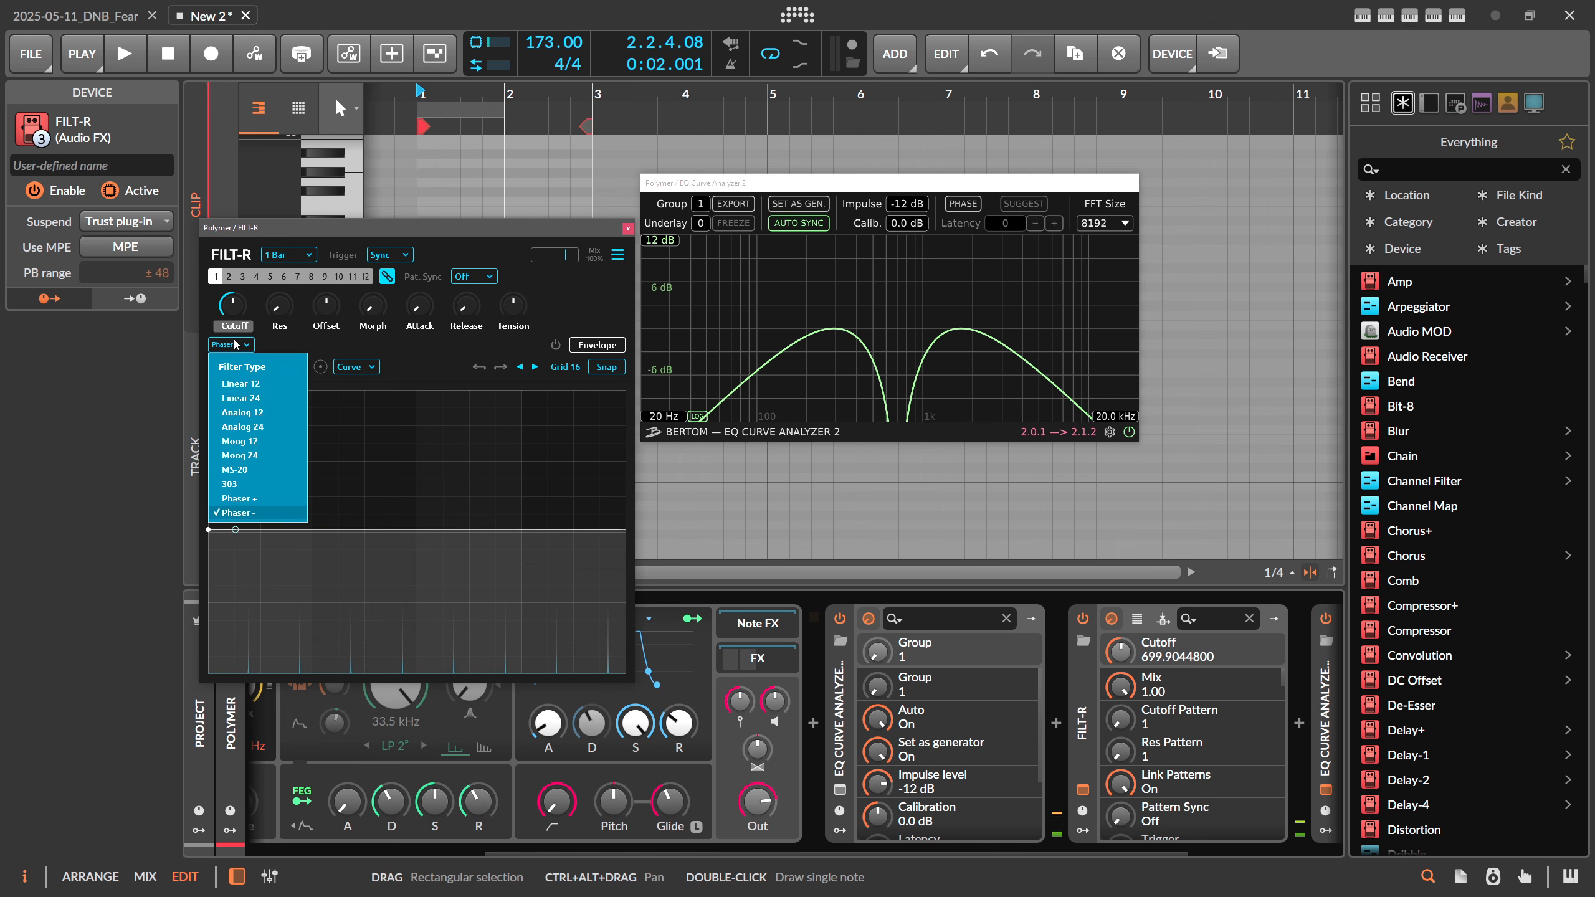
{"action": "left_click", "coordinate": [263, 414]}
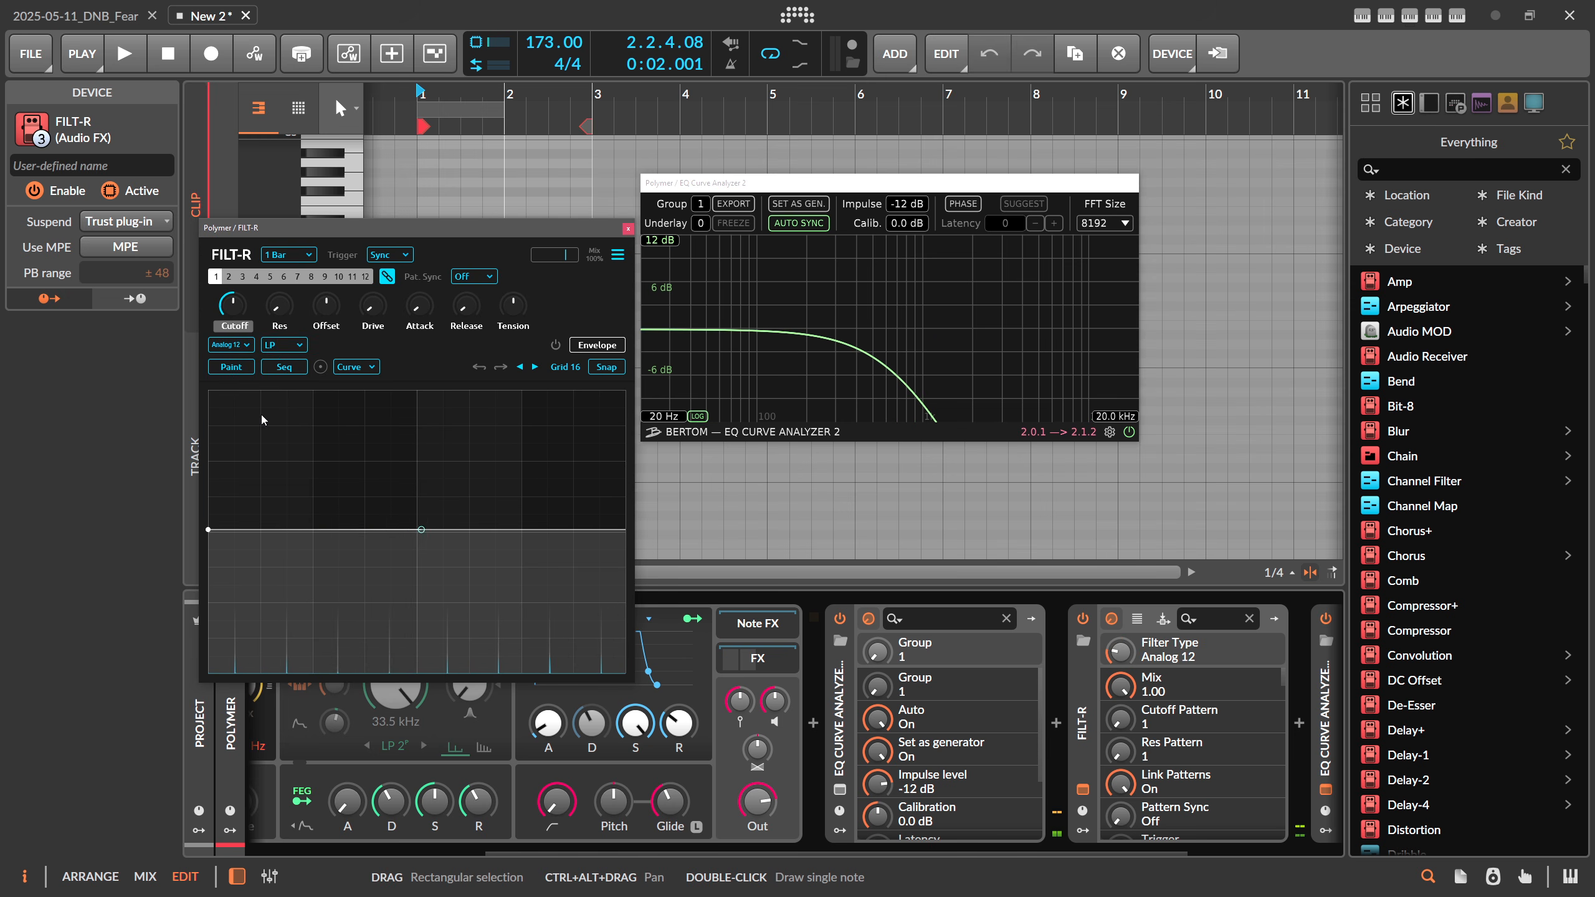
{"action": "left_click", "coordinate": [233, 346]}
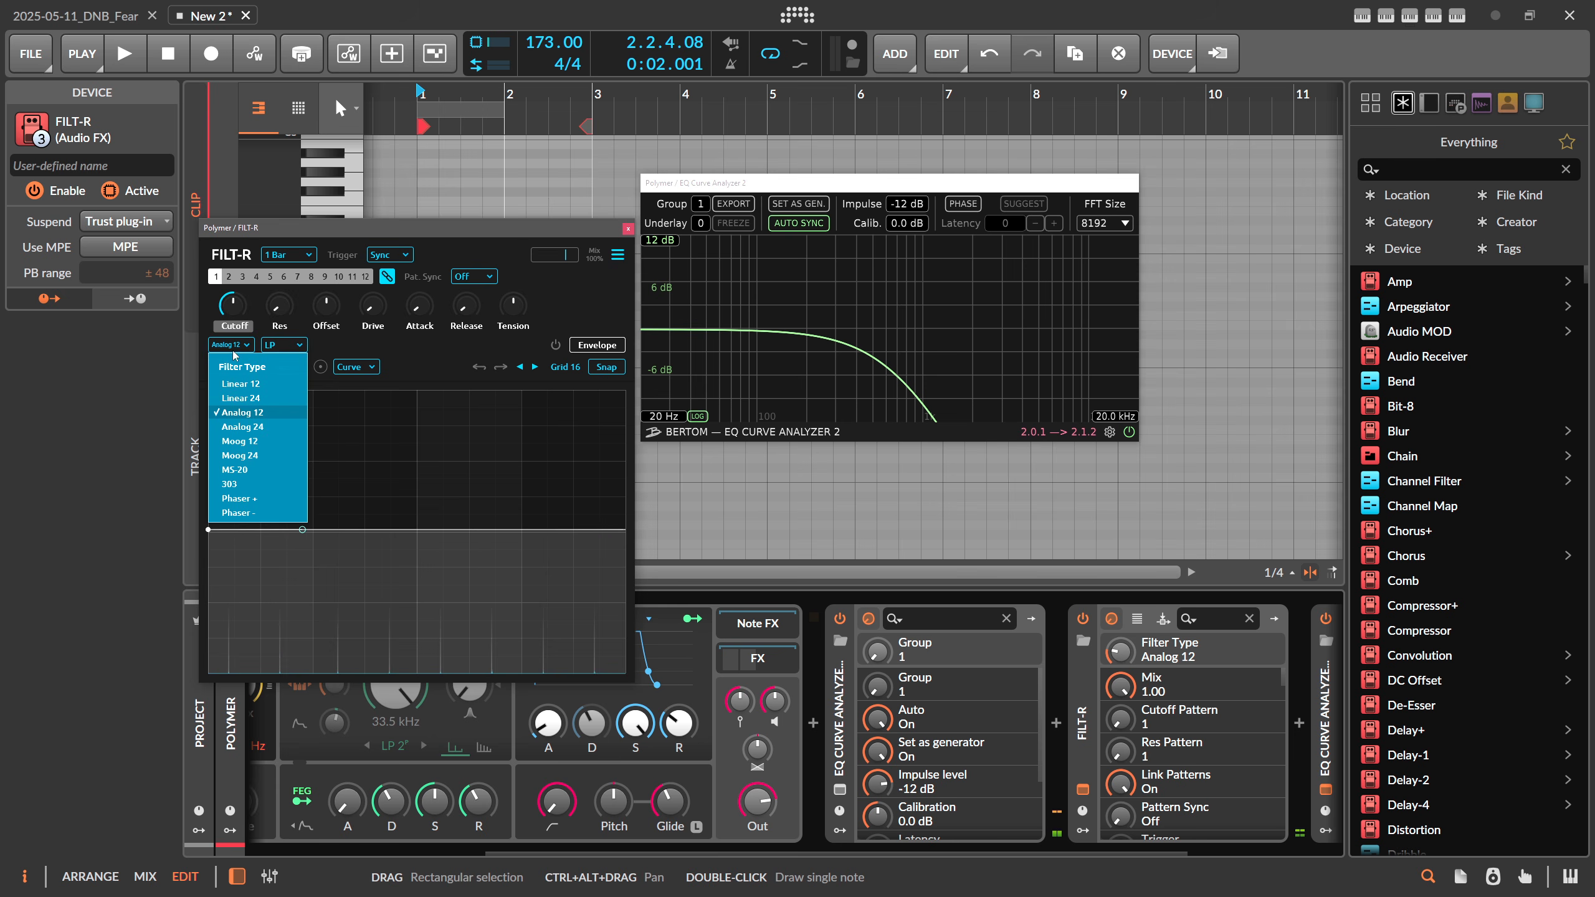
{"action": "left_click", "coordinate": [245, 385]}
{"action": "left_click", "coordinate": [232, 346]}
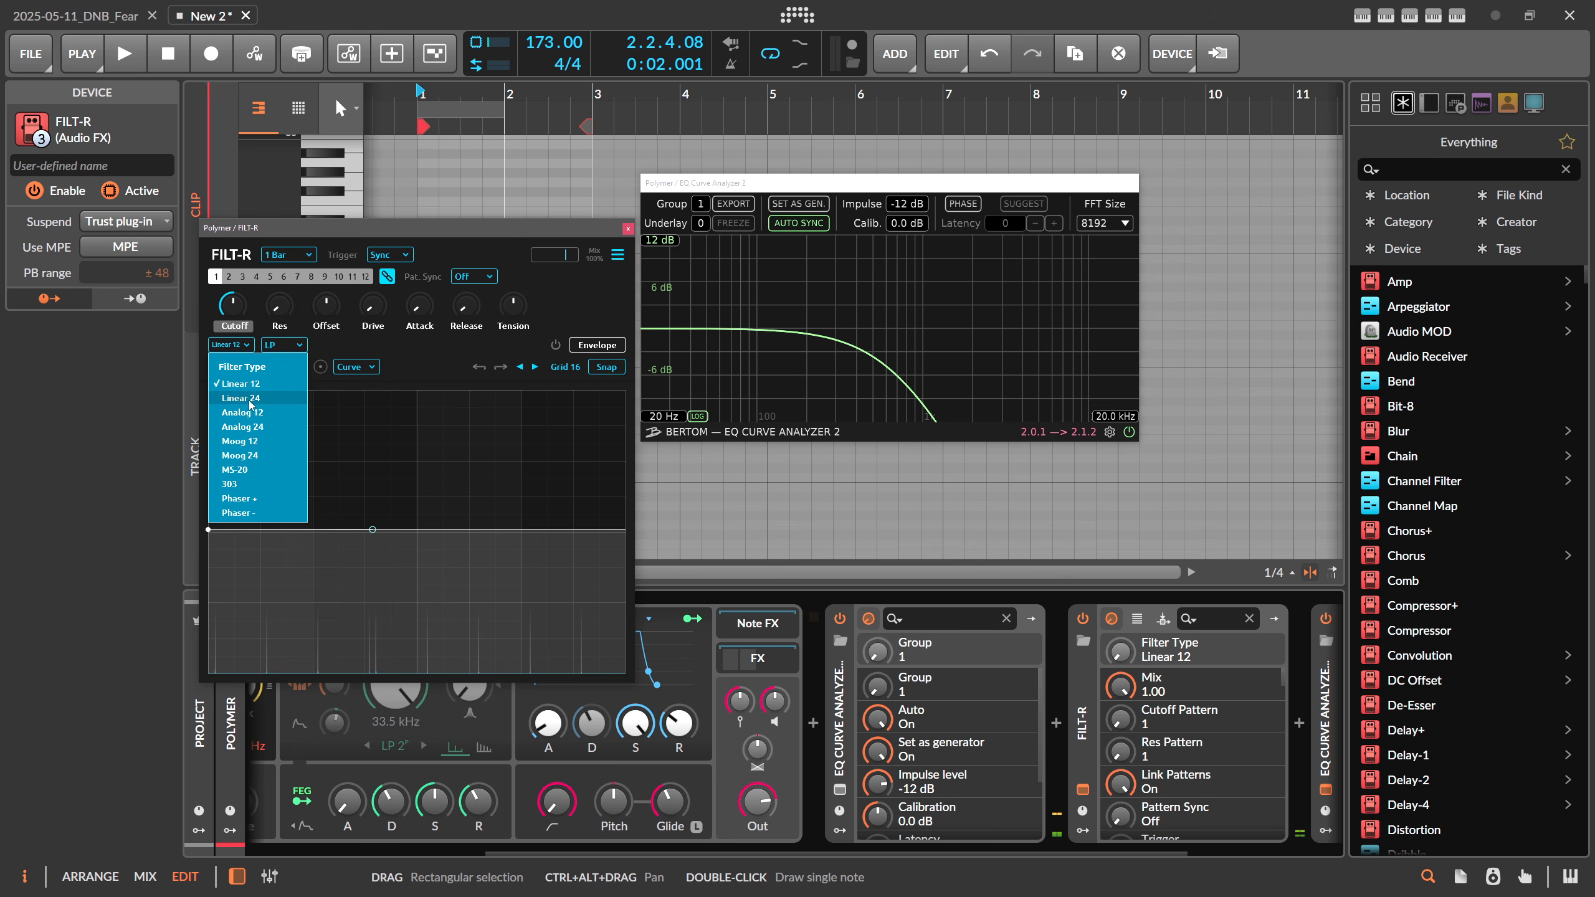
{"action": "left_click", "coordinate": [260, 414]}
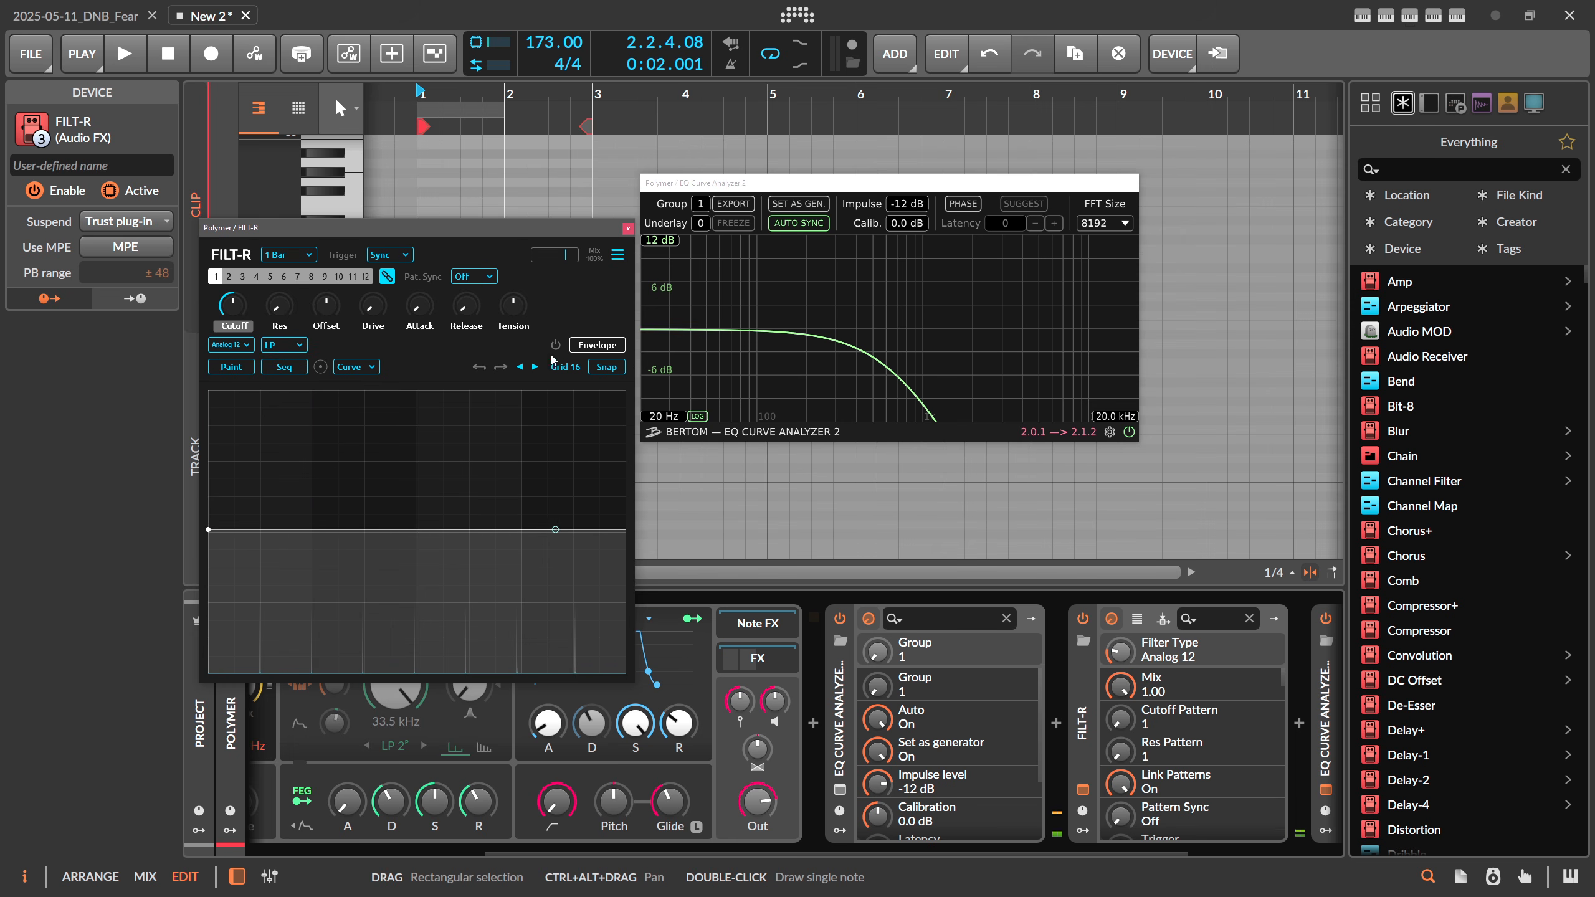
Compare the Moog 12 and Moog 24 filter types, keeping Moog 24, and set its resonance to zero
{"action": "left_click", "coordinate": [237, 346]}
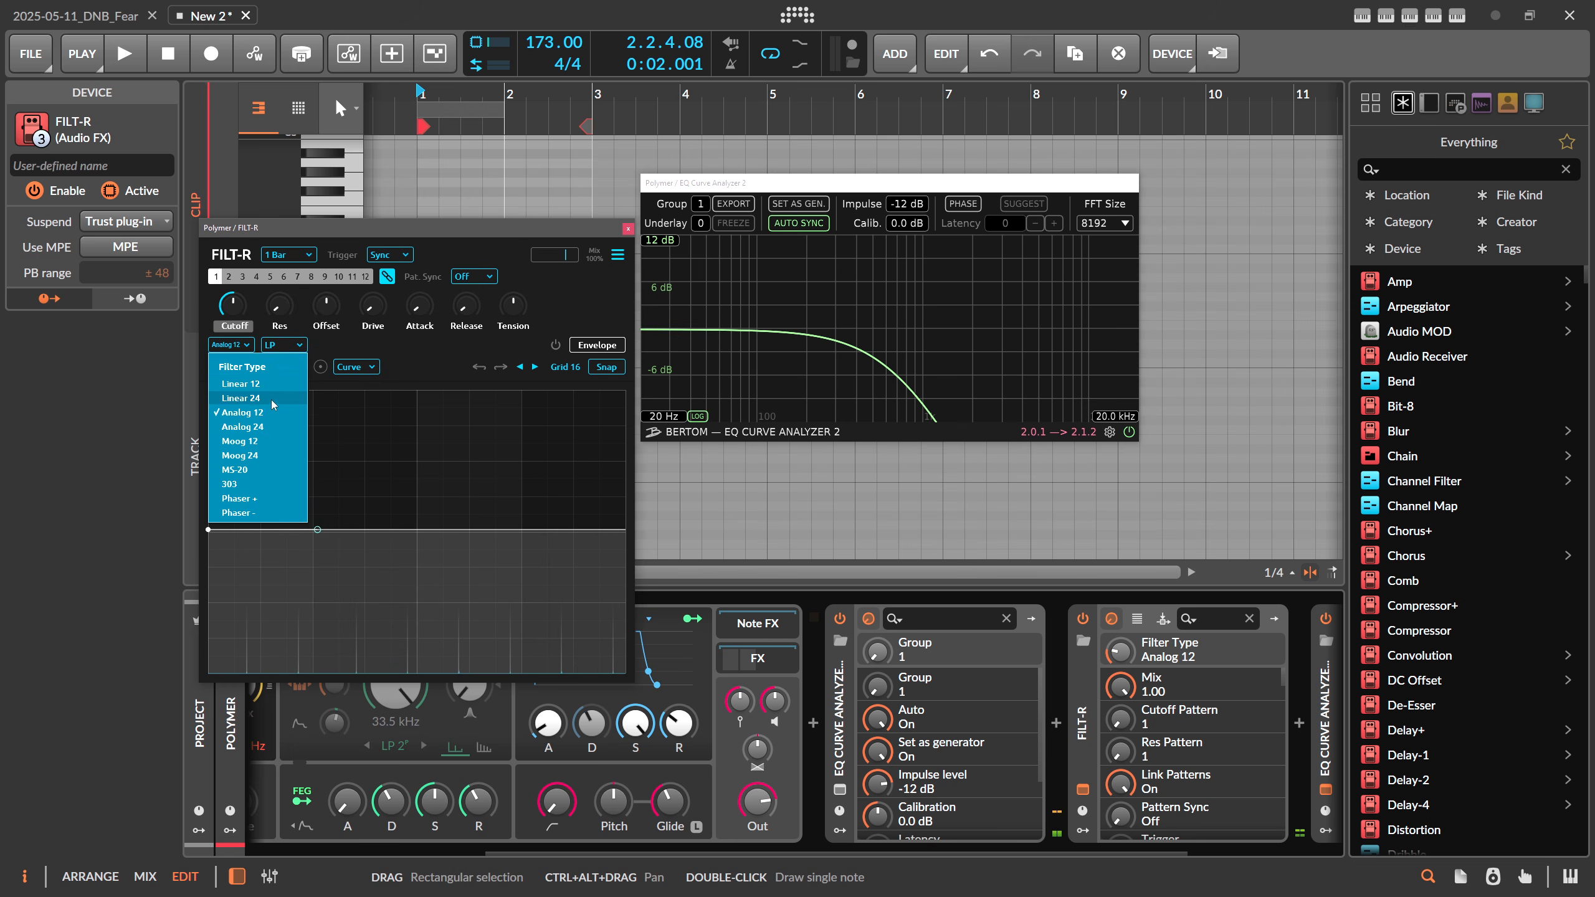
{"action": "left_click", "coordinate": [258, 442]}
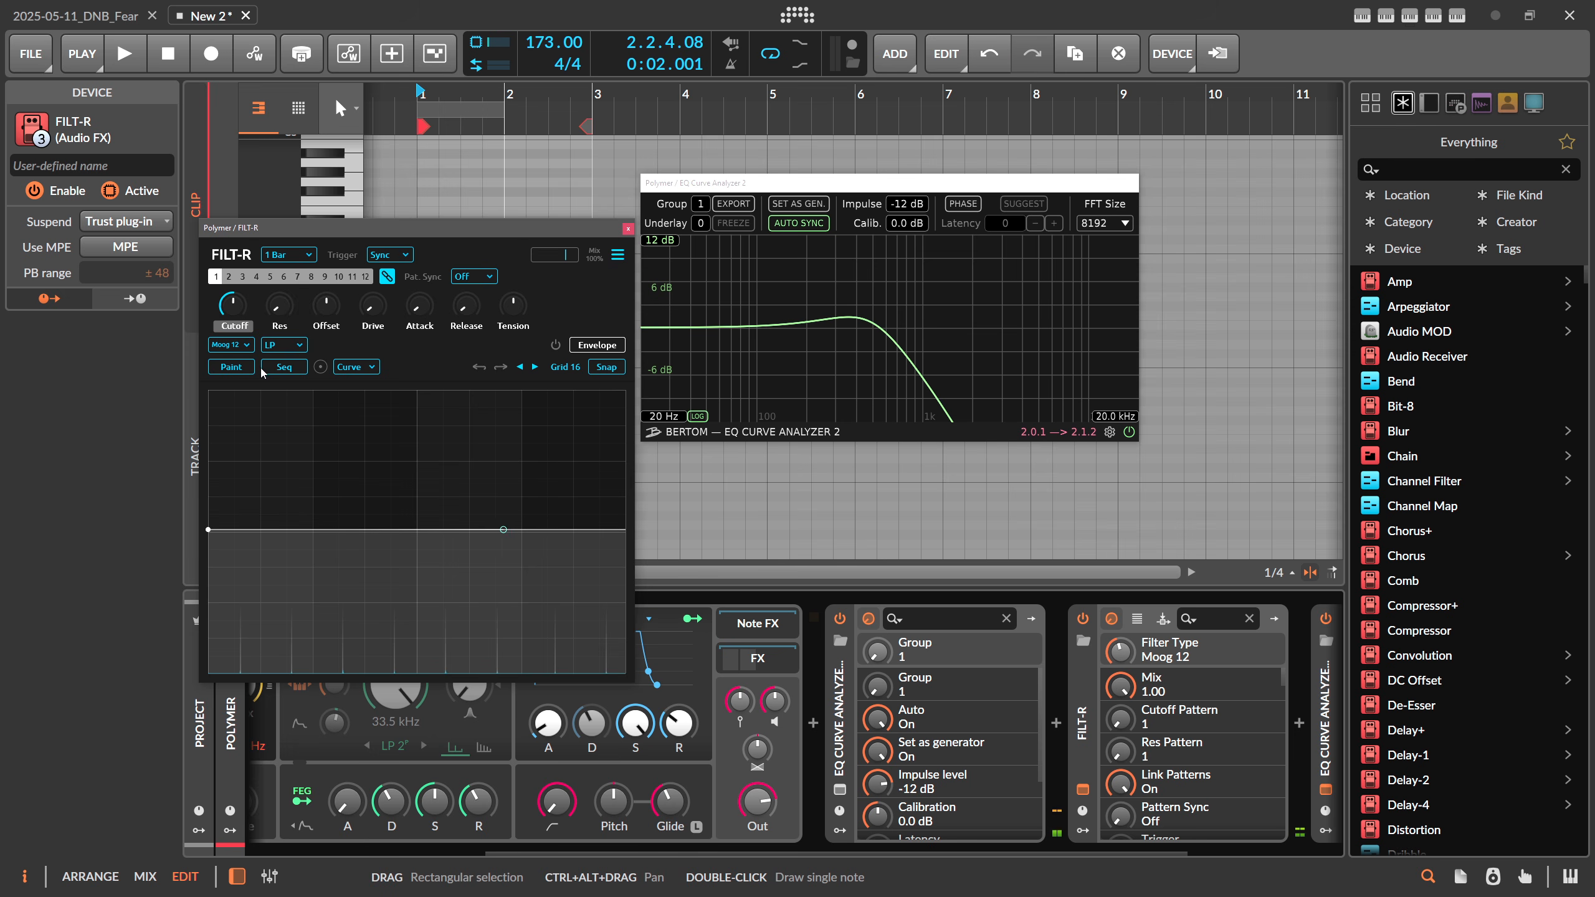
{"action": "left_click", "coordinate": [229, 346]}
{"action": "left_click", "coordinate": [258, 457]}
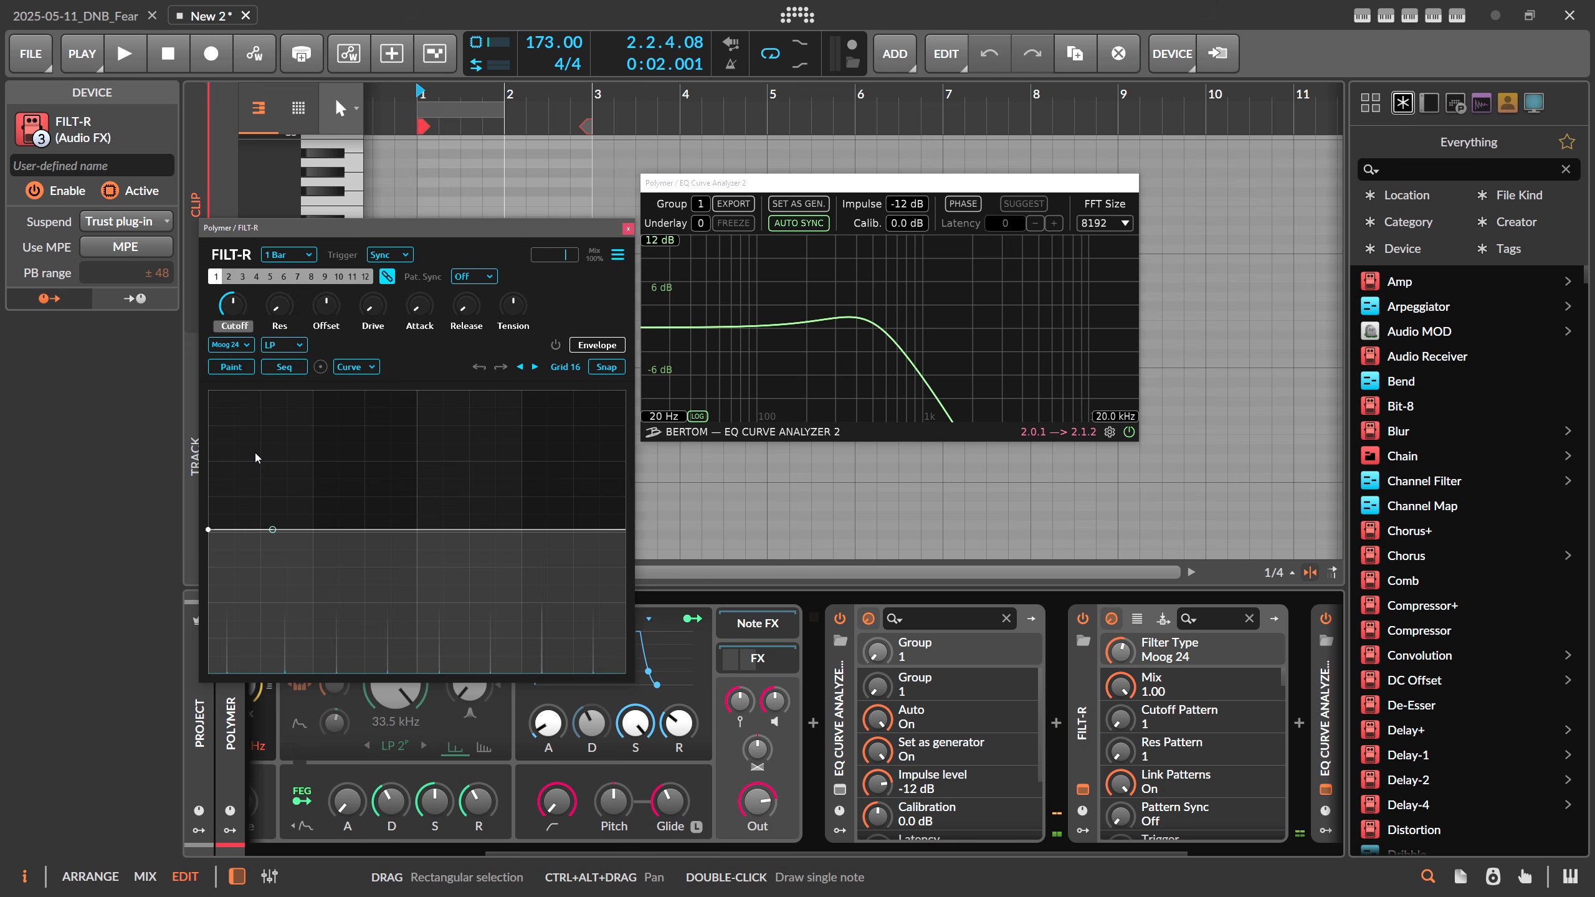
{"action": "mouse_move", "coordinate": [279, 306]}
{"action": "left_mouse_down"}
{"action": "mouse_move", "coordinate": [279, 228]}
{"action": "mouse_move", "coordinate": [280, 308]}
{"action": "left_mouse_up"}
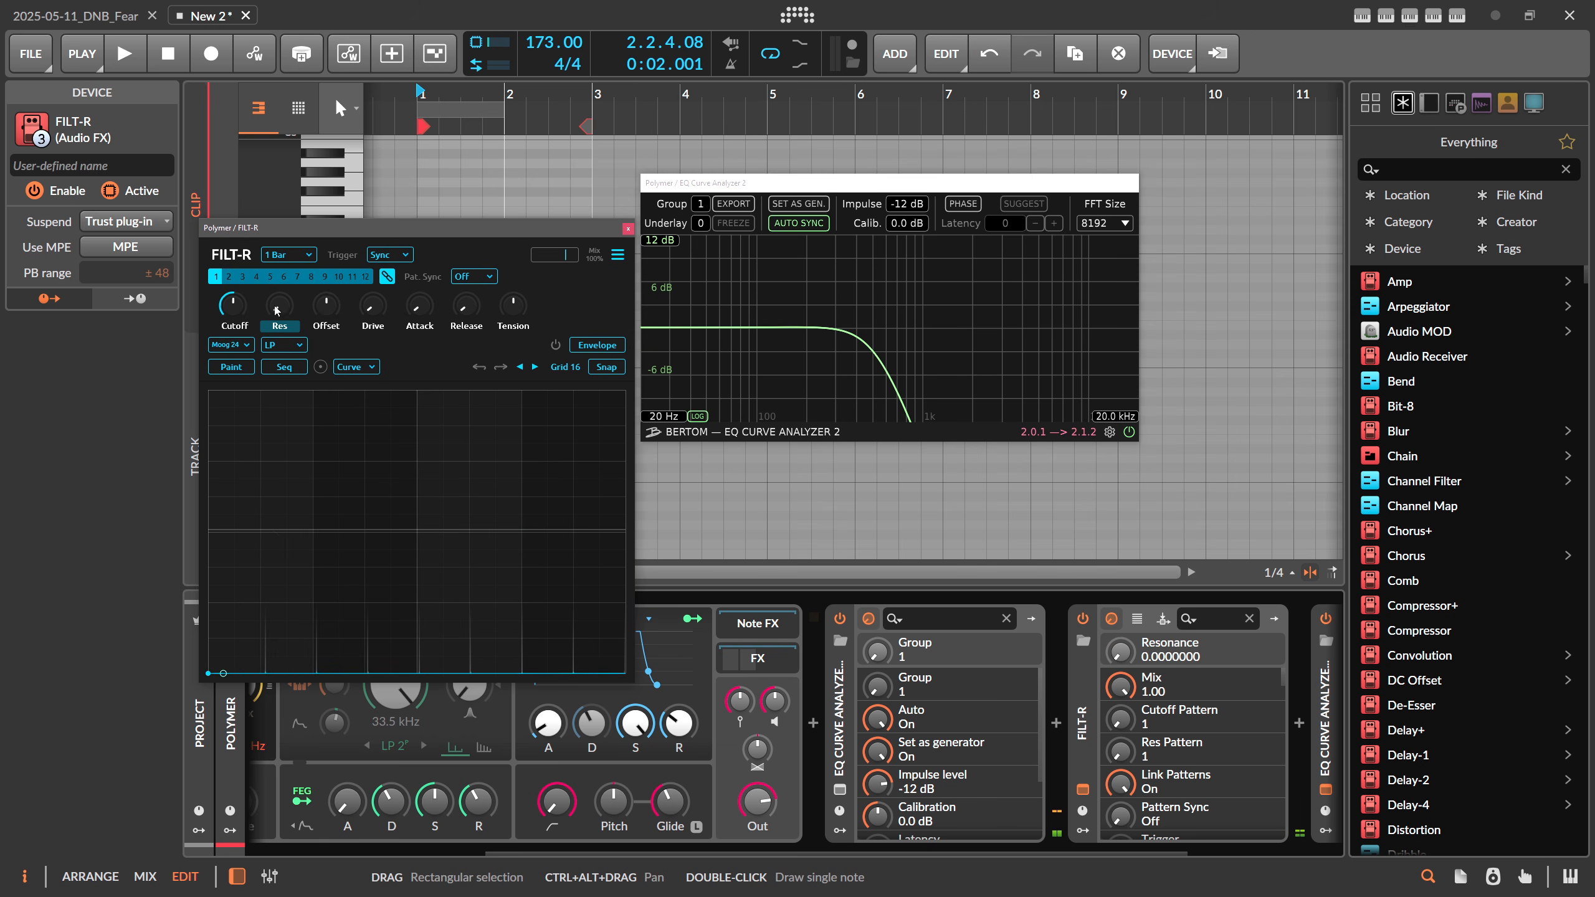
Close the FILT-R window and delete both EQ Curve Analyzer devices from the Polymer track's device chain
{"action": "left_click", "coordinate": [628, 228]}
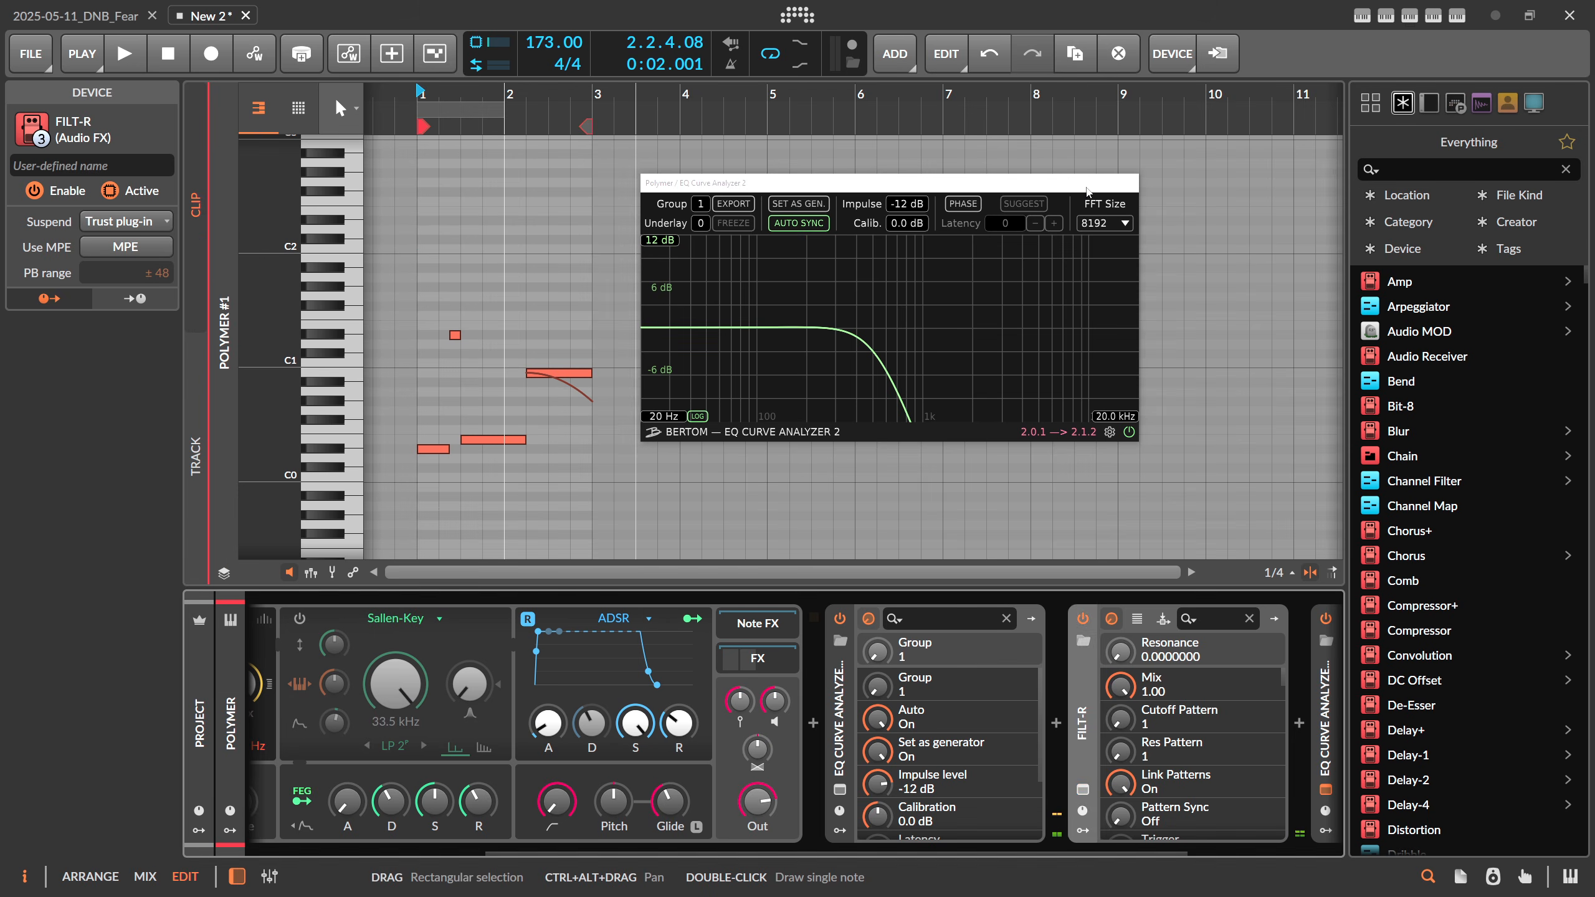
{"action": "left_click", "coordinate": [841, 718]}
{"action": "key", "text": "Delete"}
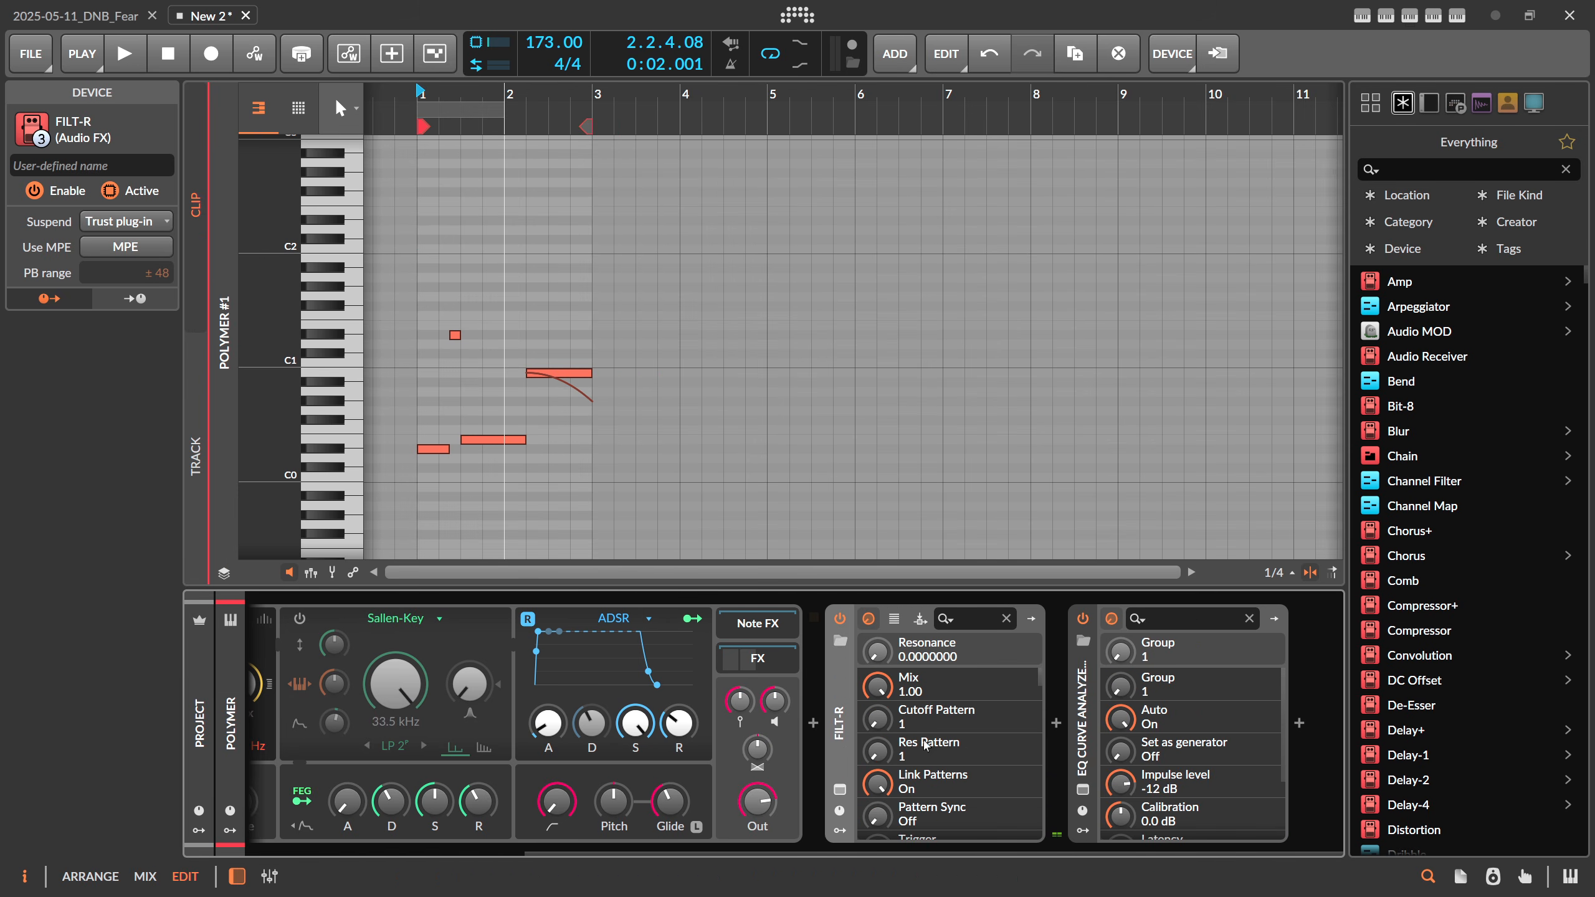
{"action": "left_click", "coordinate": [1088, 765]}
{"action": "key", "text": "Delete"}
Reopen the FILT-R window and place it beside the bass notes so both stay visible
{"action": "left_click", "coordinate": [1083, 790]}
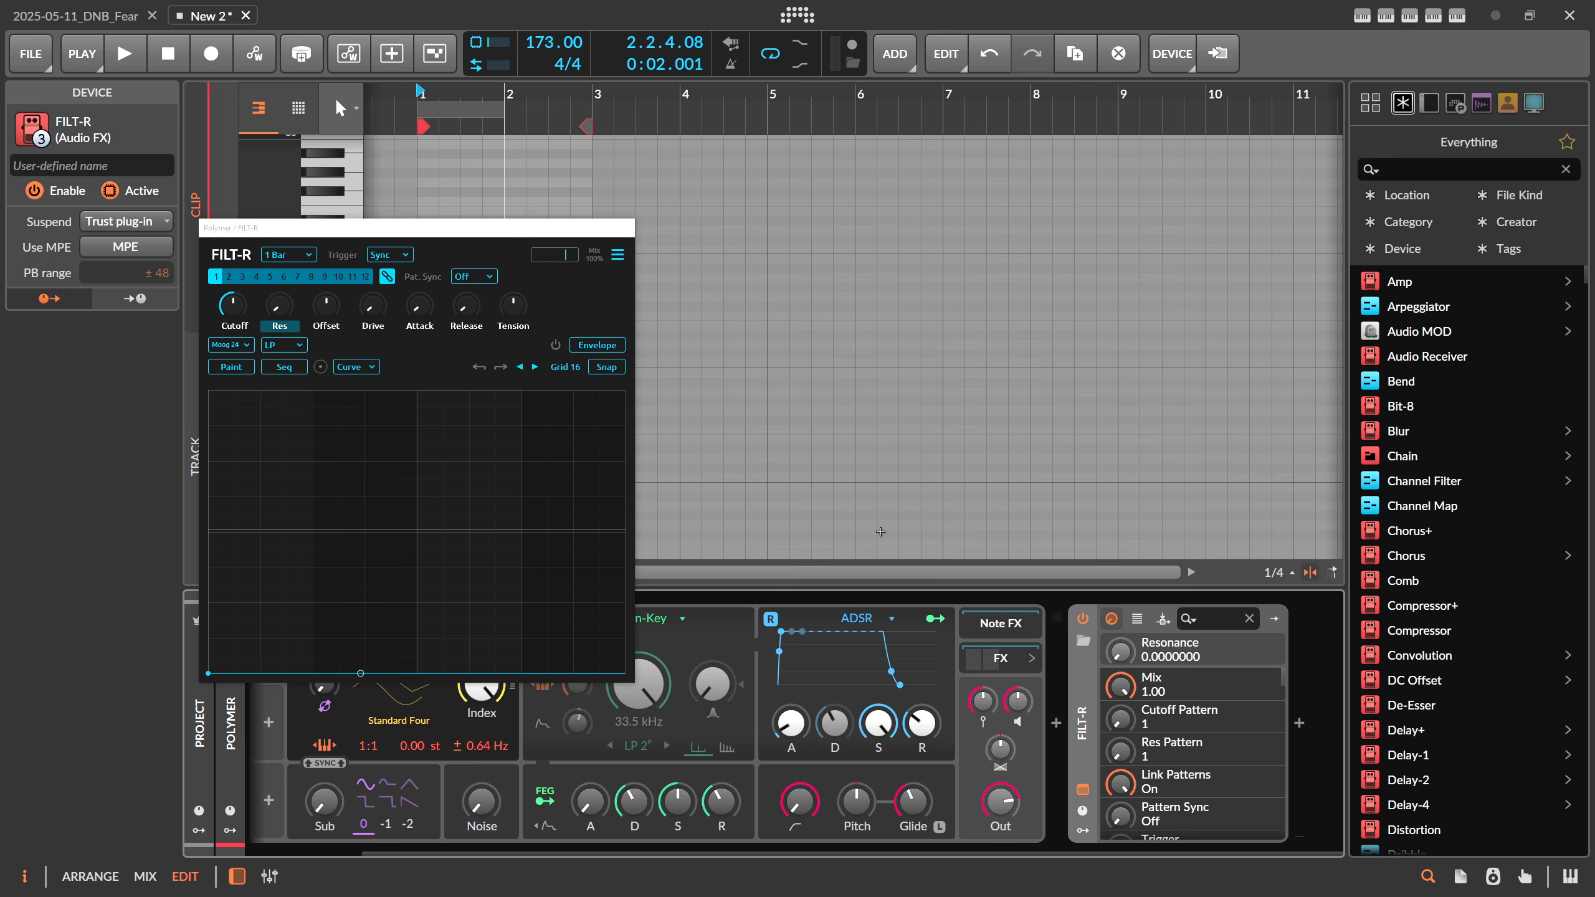
{"action": "left_click_drag", "start_coordinate": [493, 229], "coordinate": [1070, 188]}
{"action": "left_click_drag", "start_coordinate": [569, 95], "coordinate": [595, 181]}
{"action": "left_click_drag", "start_coordinate": [827, 185], "coordinate": [827, 154]}
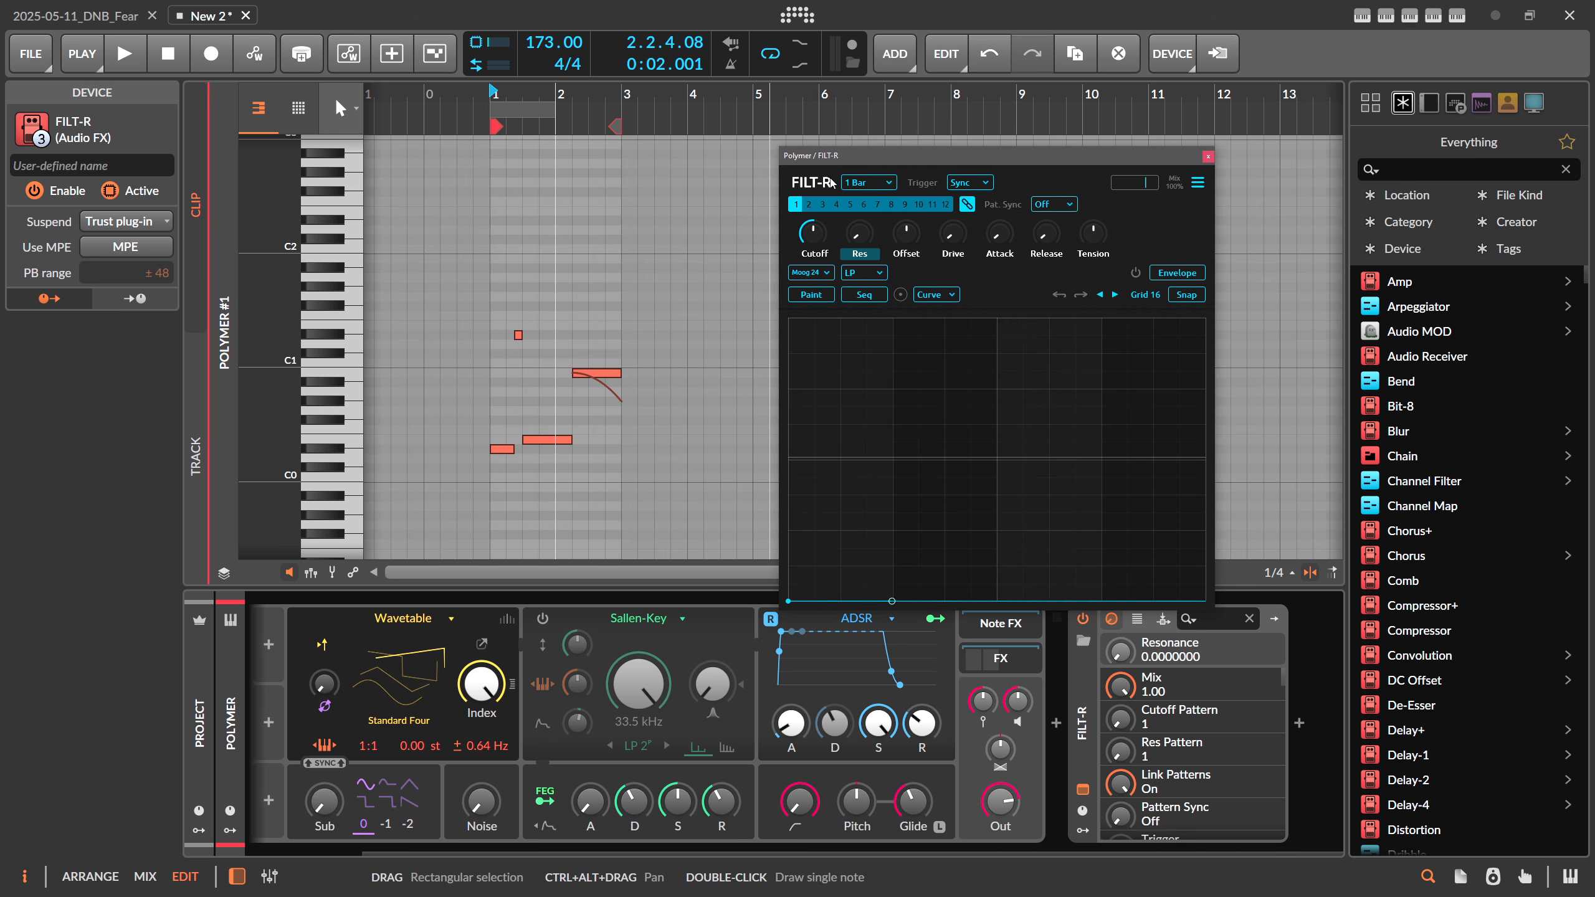
Change FILT-R's filter type to MS-20 and nudge its window slightly away from the notes
{"action": "left_click", "coordinate": [814, 272]}
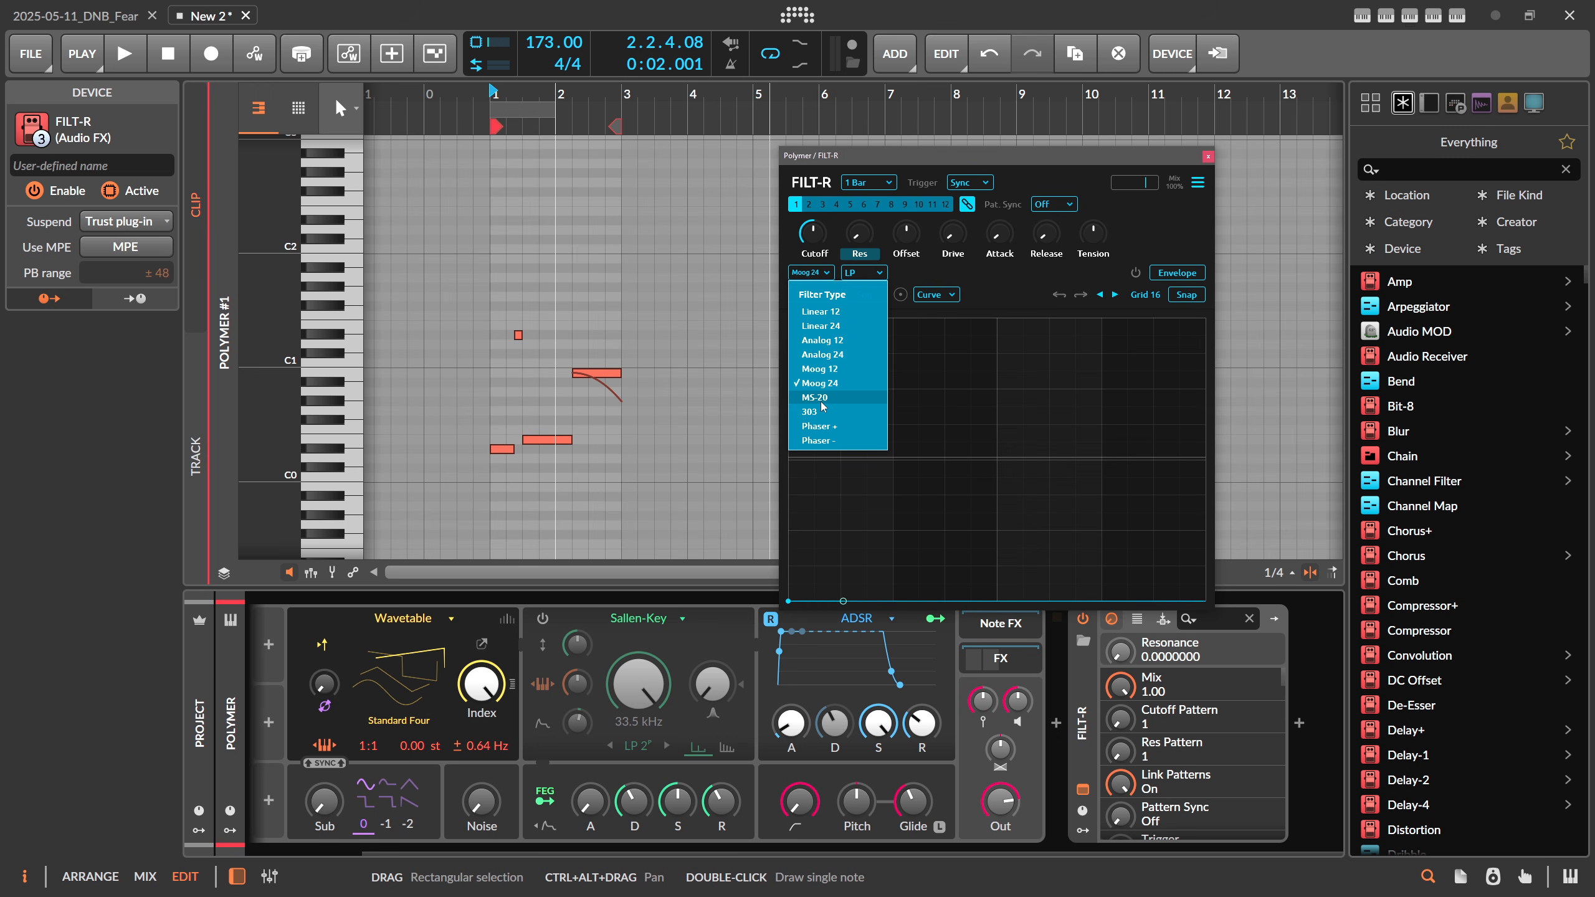
{"action": "left_click", "coordinate": [832, 402]}
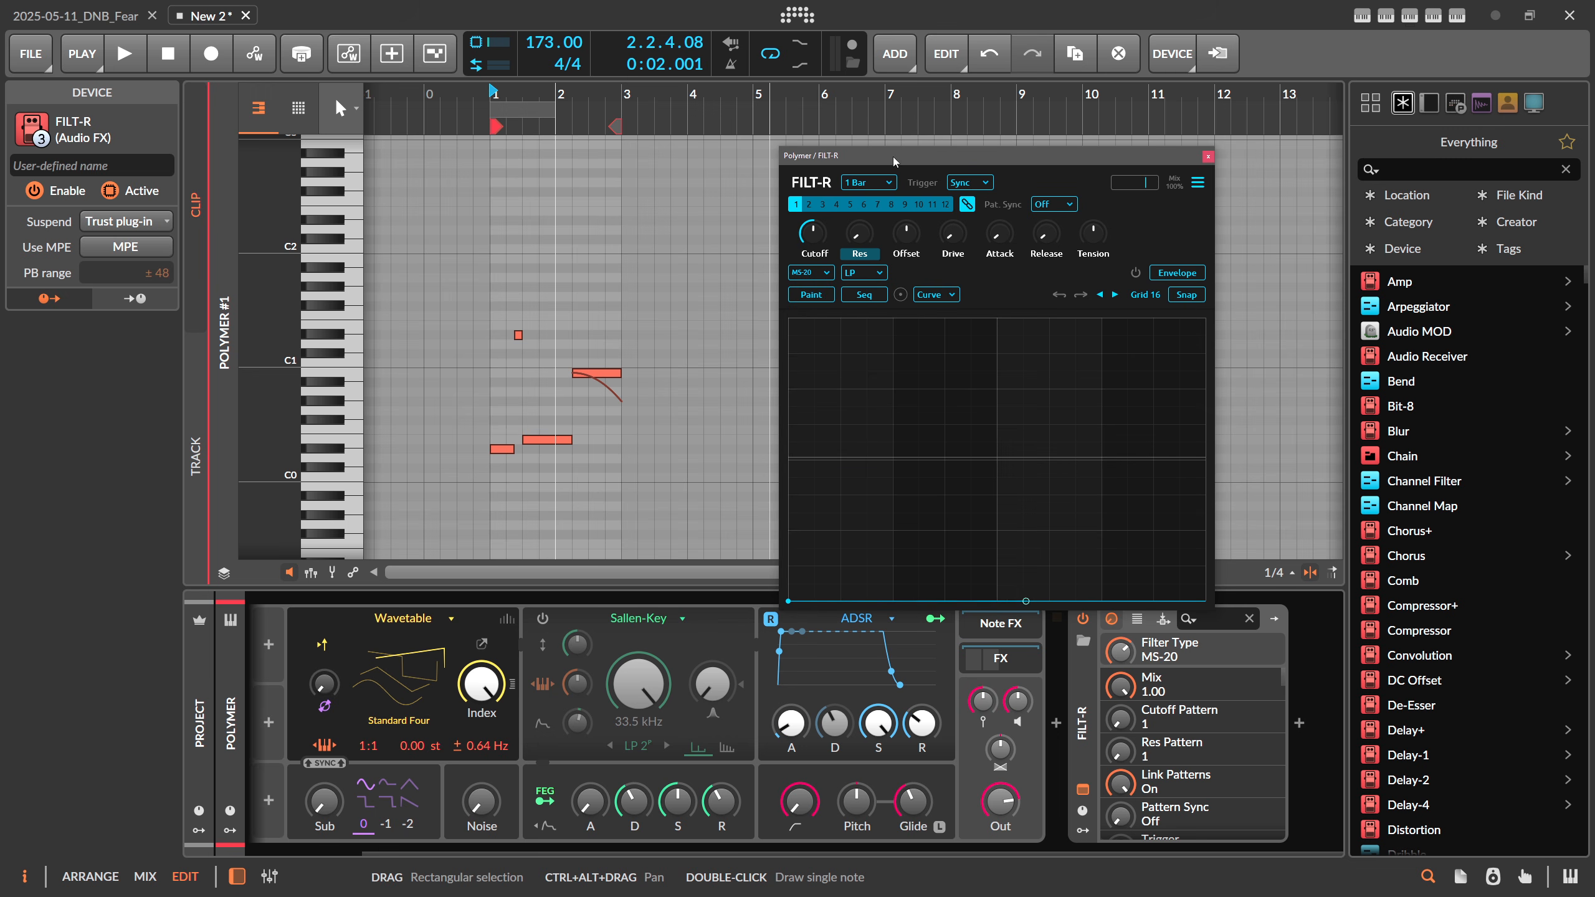
{"action": "left_click_drag", "start_coordinate": [895, 162], "coordinate": [911, 140]}
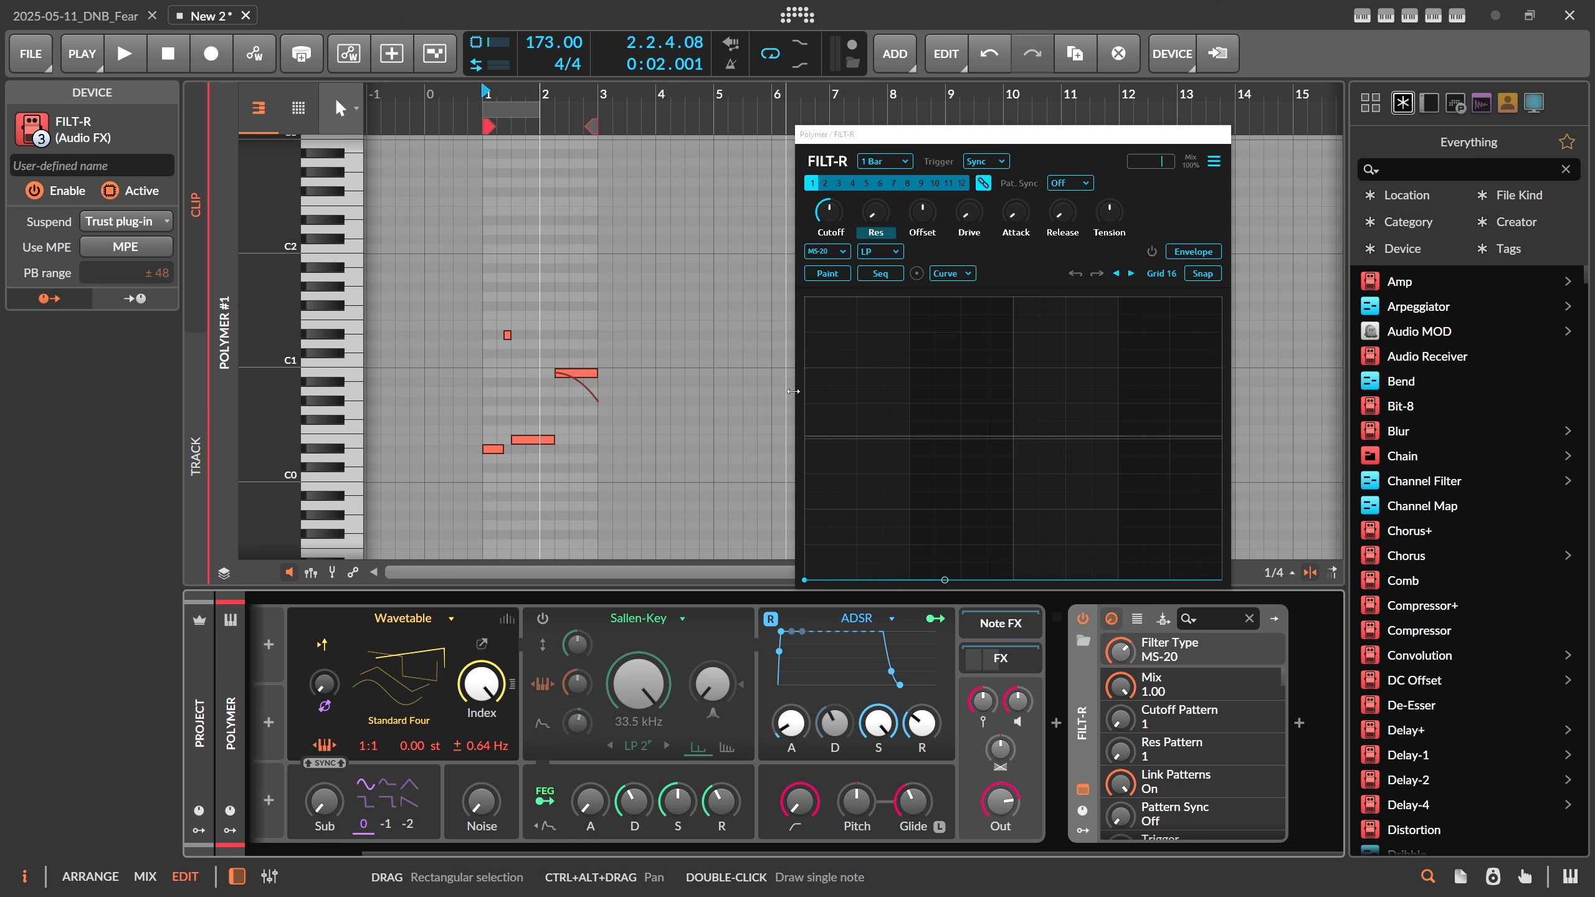
Switch to the arrangement view and add a Curves modulator to a free modulator slot of the Polymer device
{"action": "key", "text": "alt+1"}
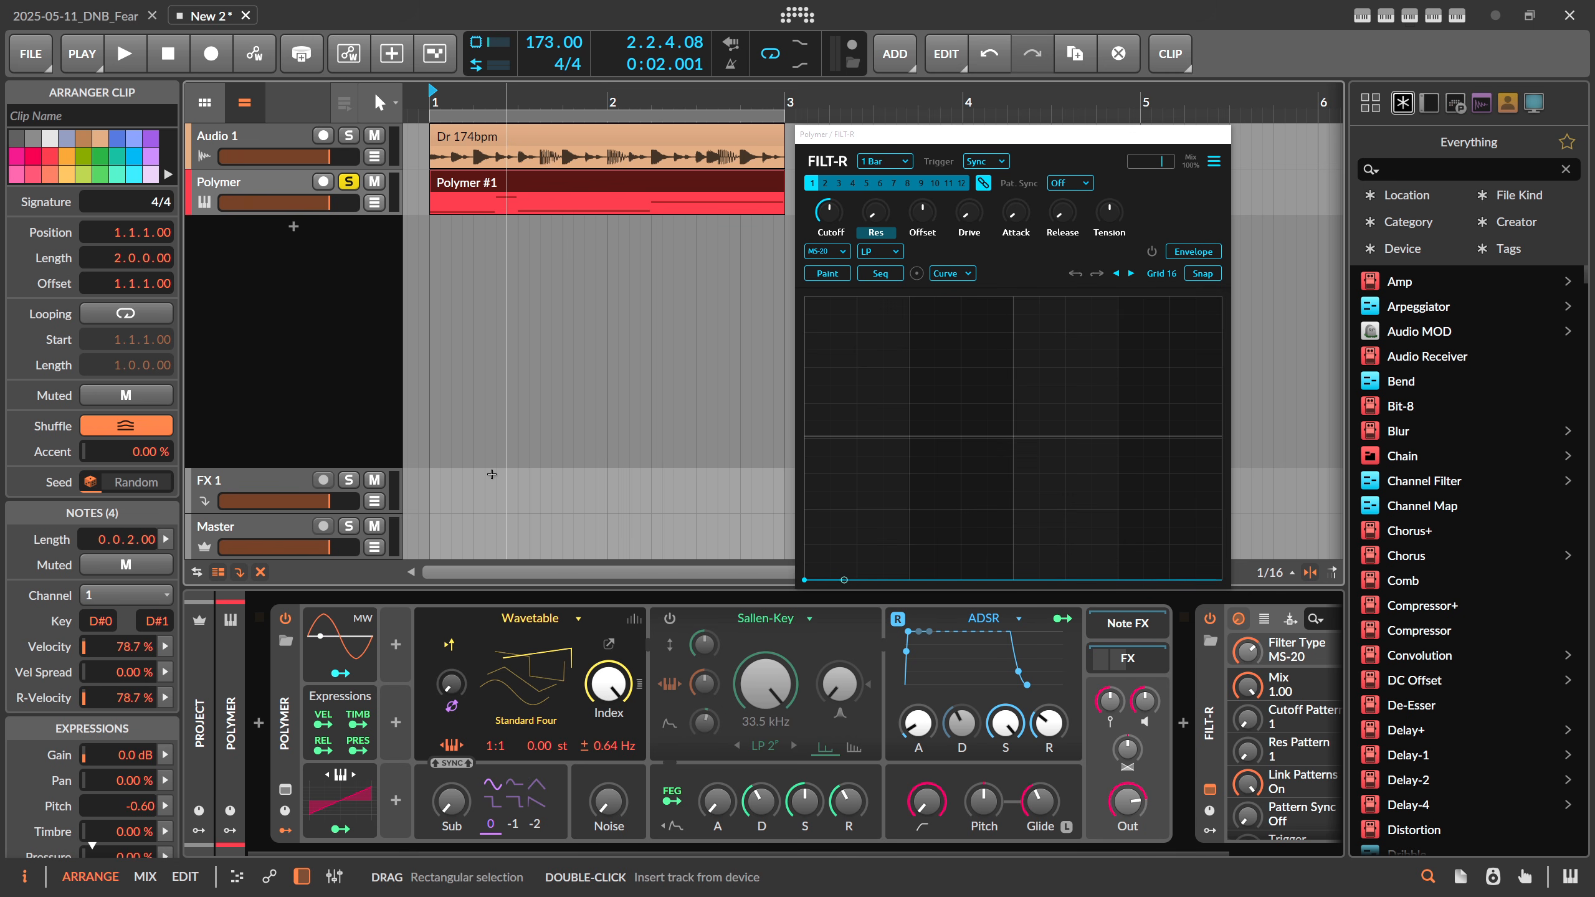
{"action": "left_click", "coordinate": [405, 651]}
{"action": "type", "text": "curve"}
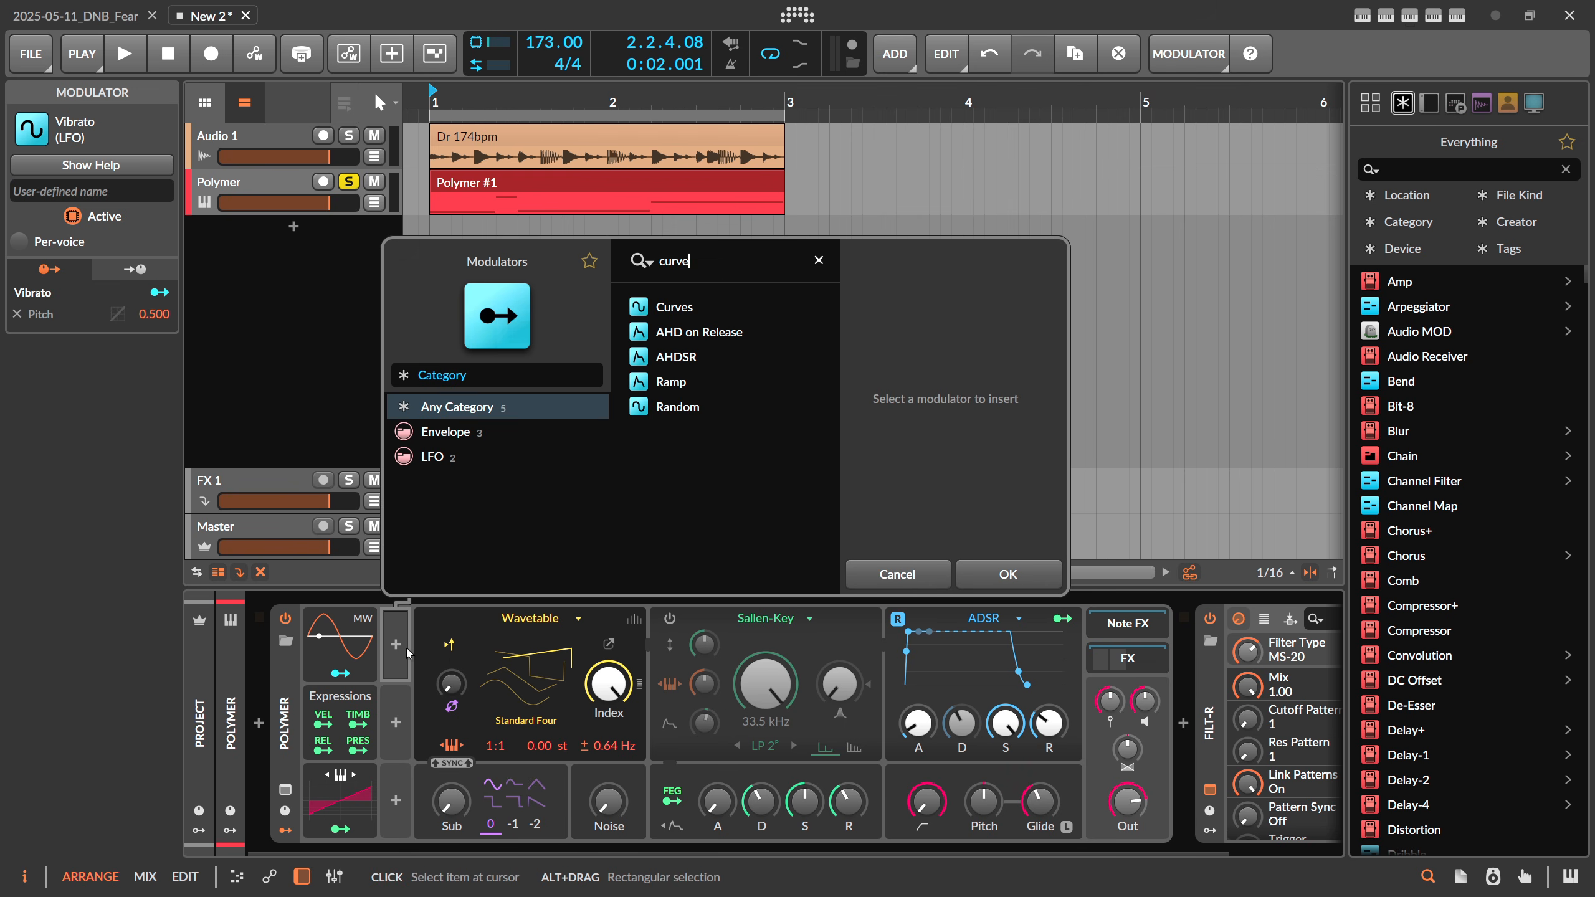
{"action": "key", "text": "Down"}
{"action": "key", "text": "Return"}
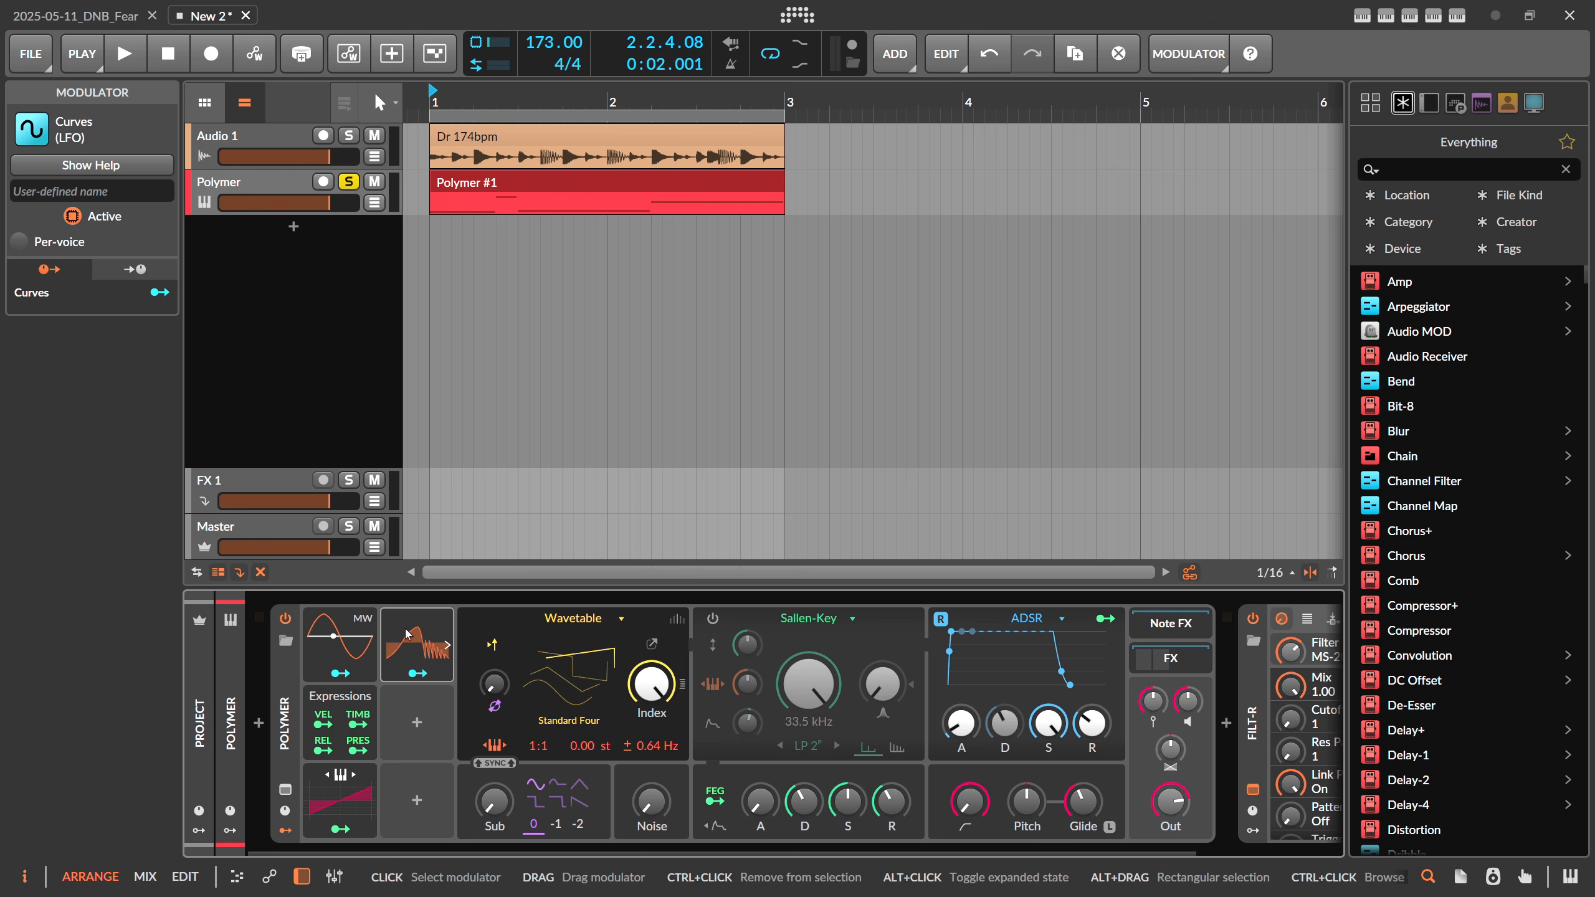
Open the Curves modulator's enlarged curve editor to inspect the LFO default shape, and close it again
{"action": "left_click", "coordinate": [521, 716]}
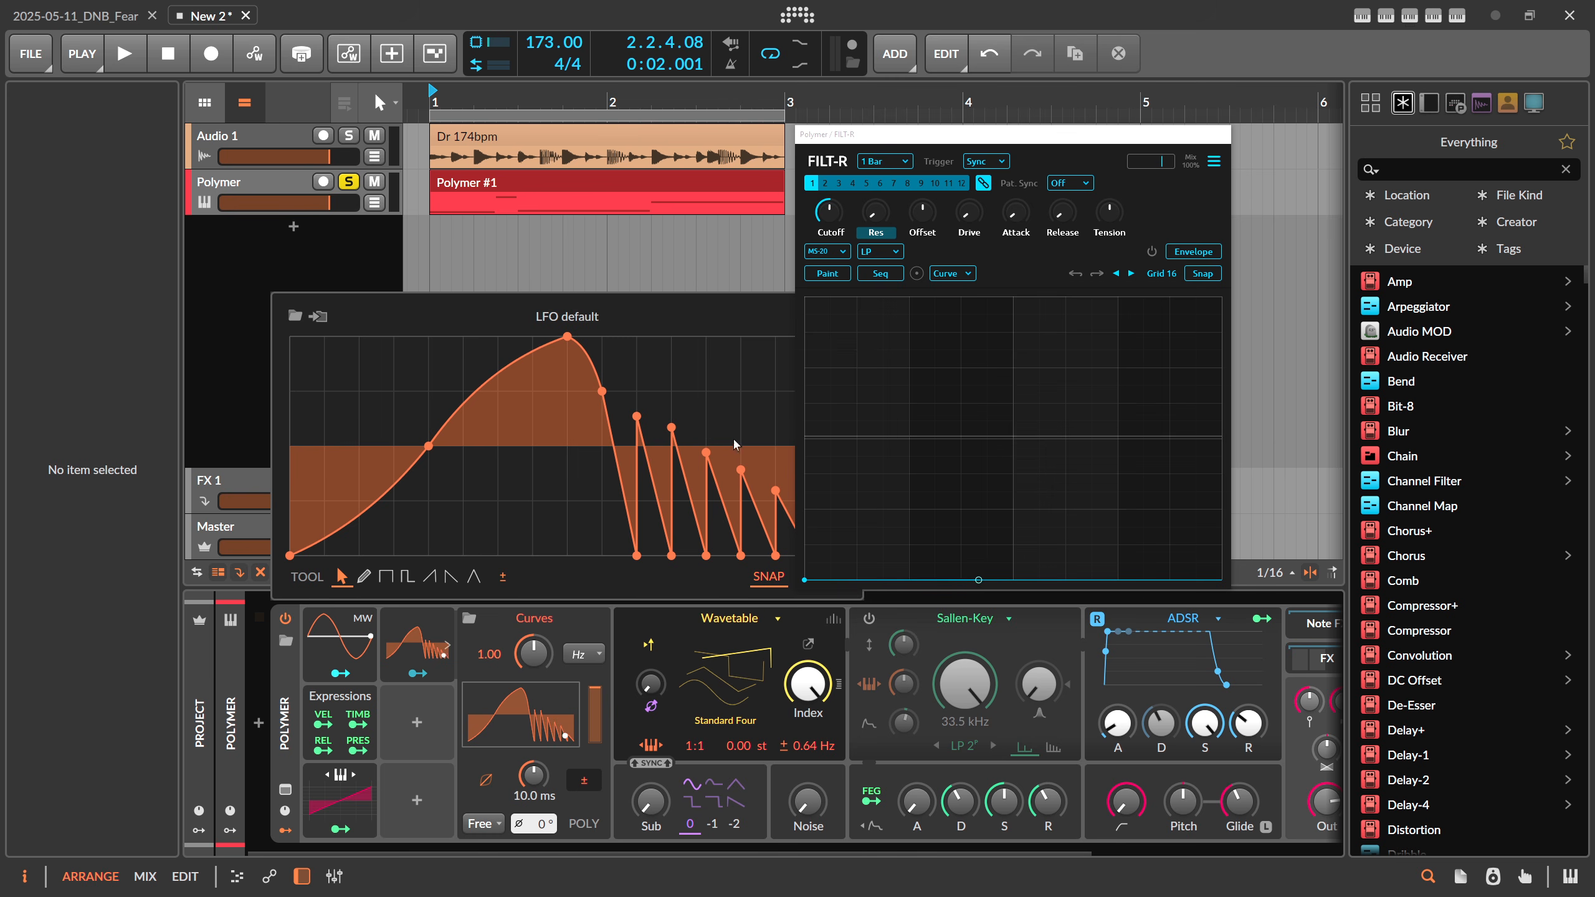
{"action": "left_click_drag", "start_coordinate": [608, 331], "coordinate": [520, 305]}
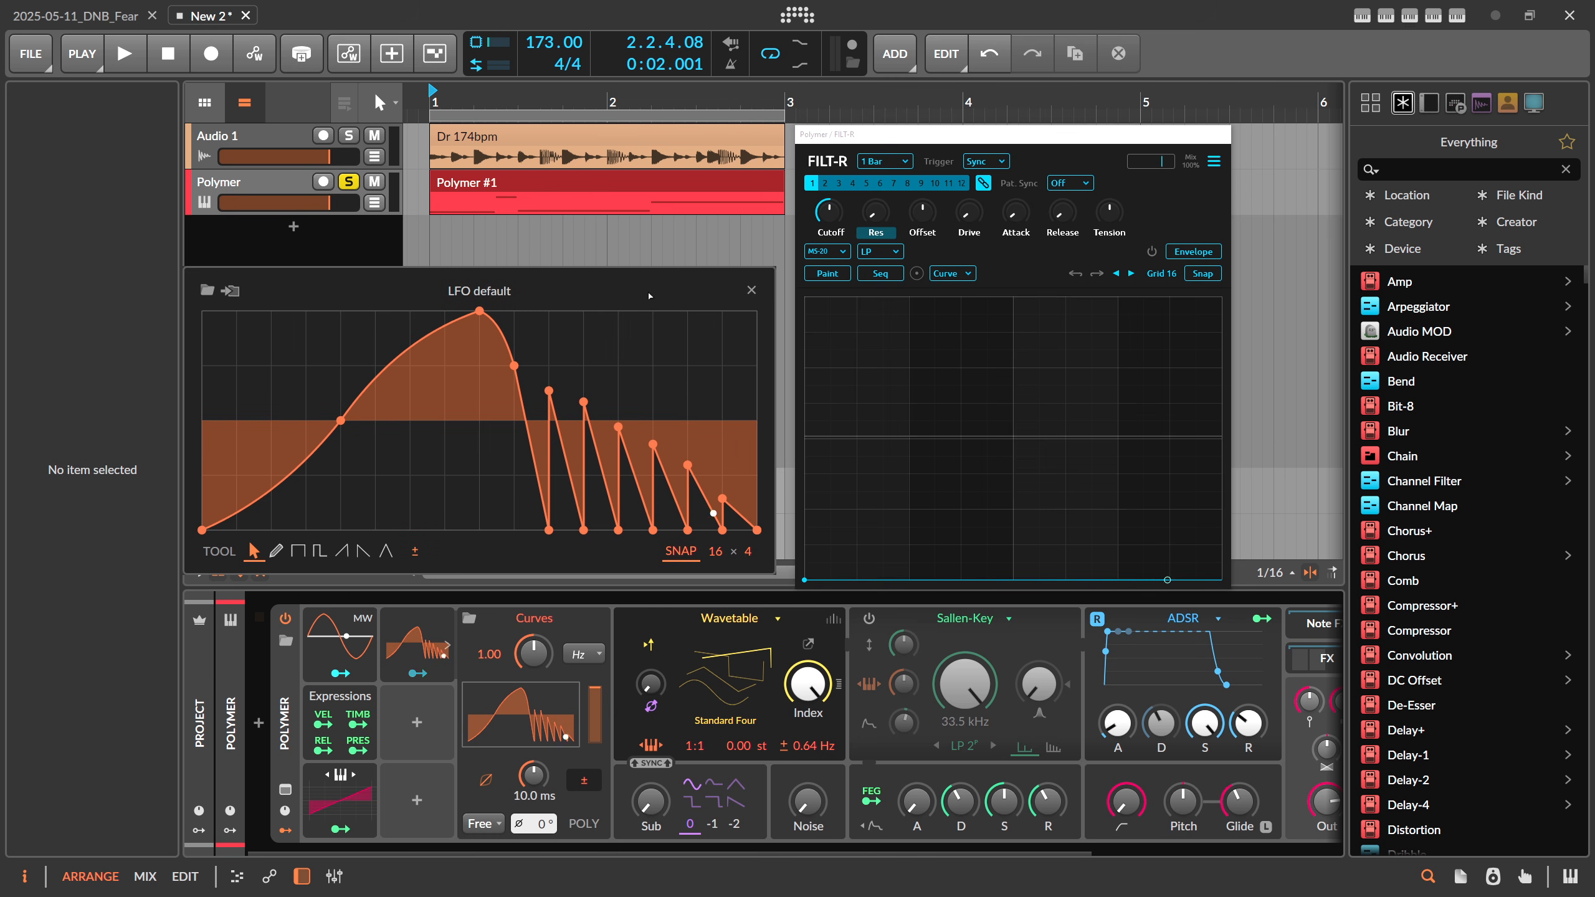
{"action": "left_click", "coordinate": [751, 290]}
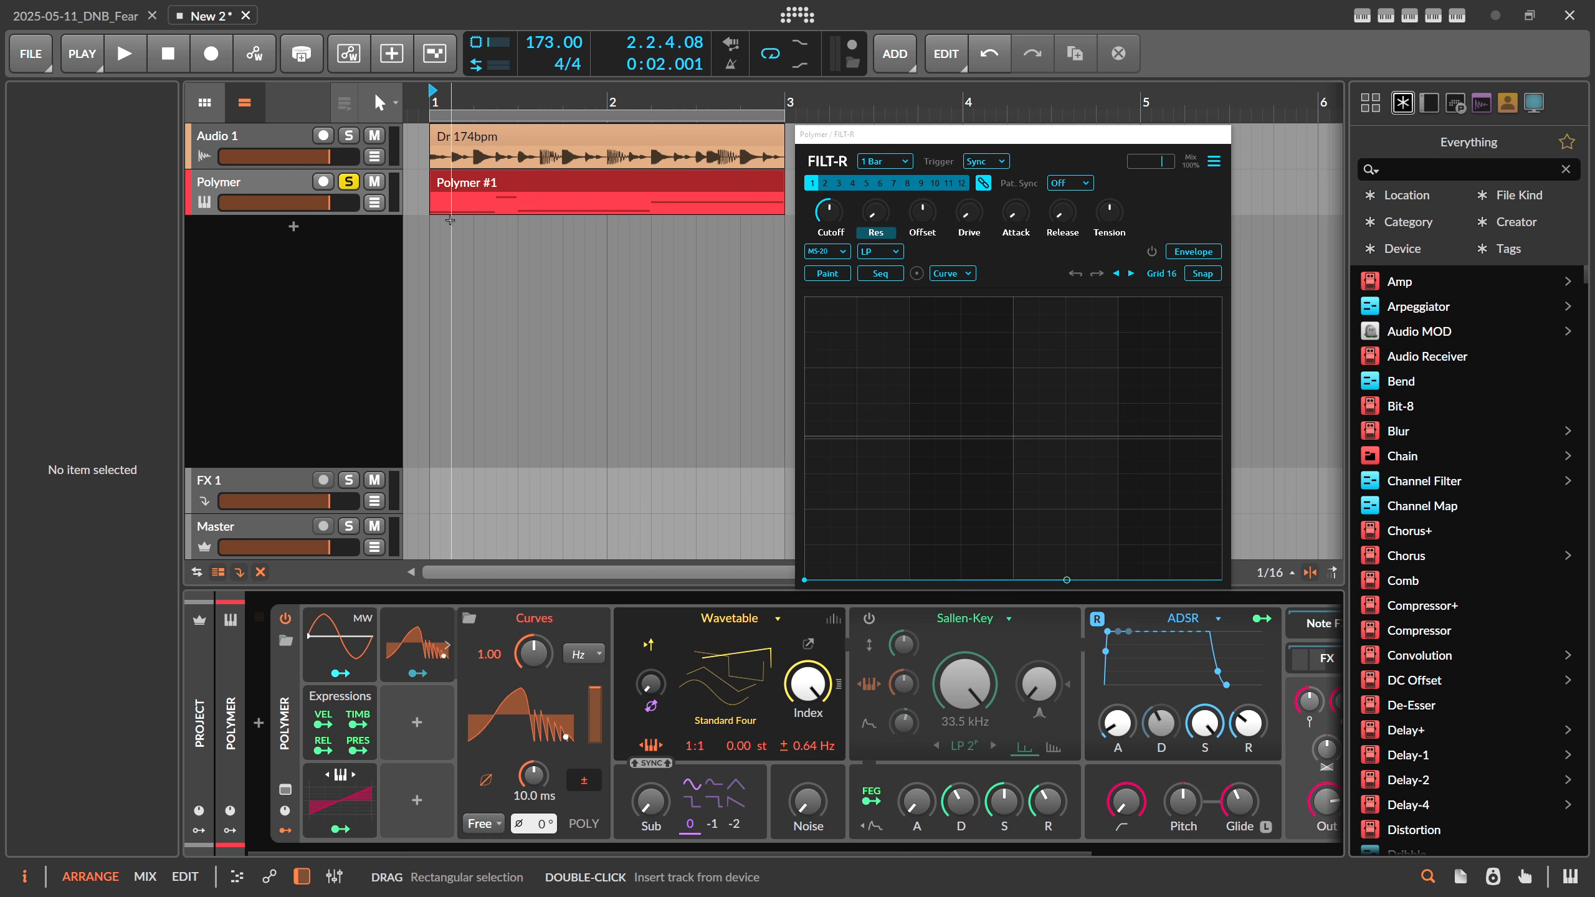
Draw a cutoff pattern in FILT-R with two high peaks, each followed by a low point, shifting the first peak slightly later
{"action": "left_click", "coordinate": [829, 236]}
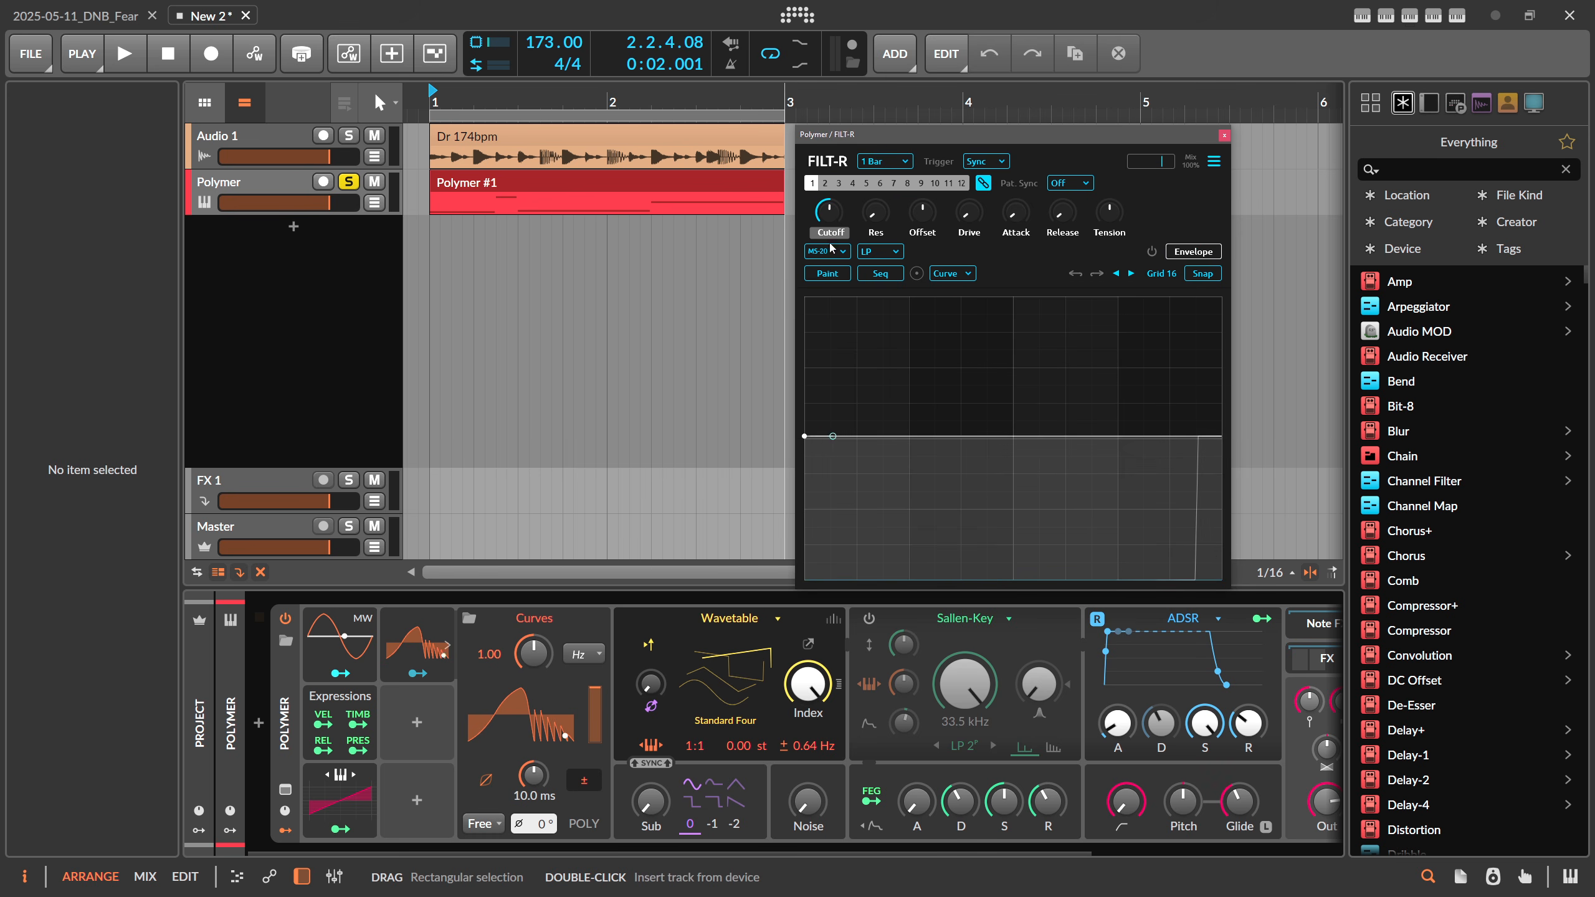
{"action": "left_click_drag", "start_coordinate": [844, 392], "coordinate": [827, 334]}
{"action": "left_click", "coordinate": [962, 550]}
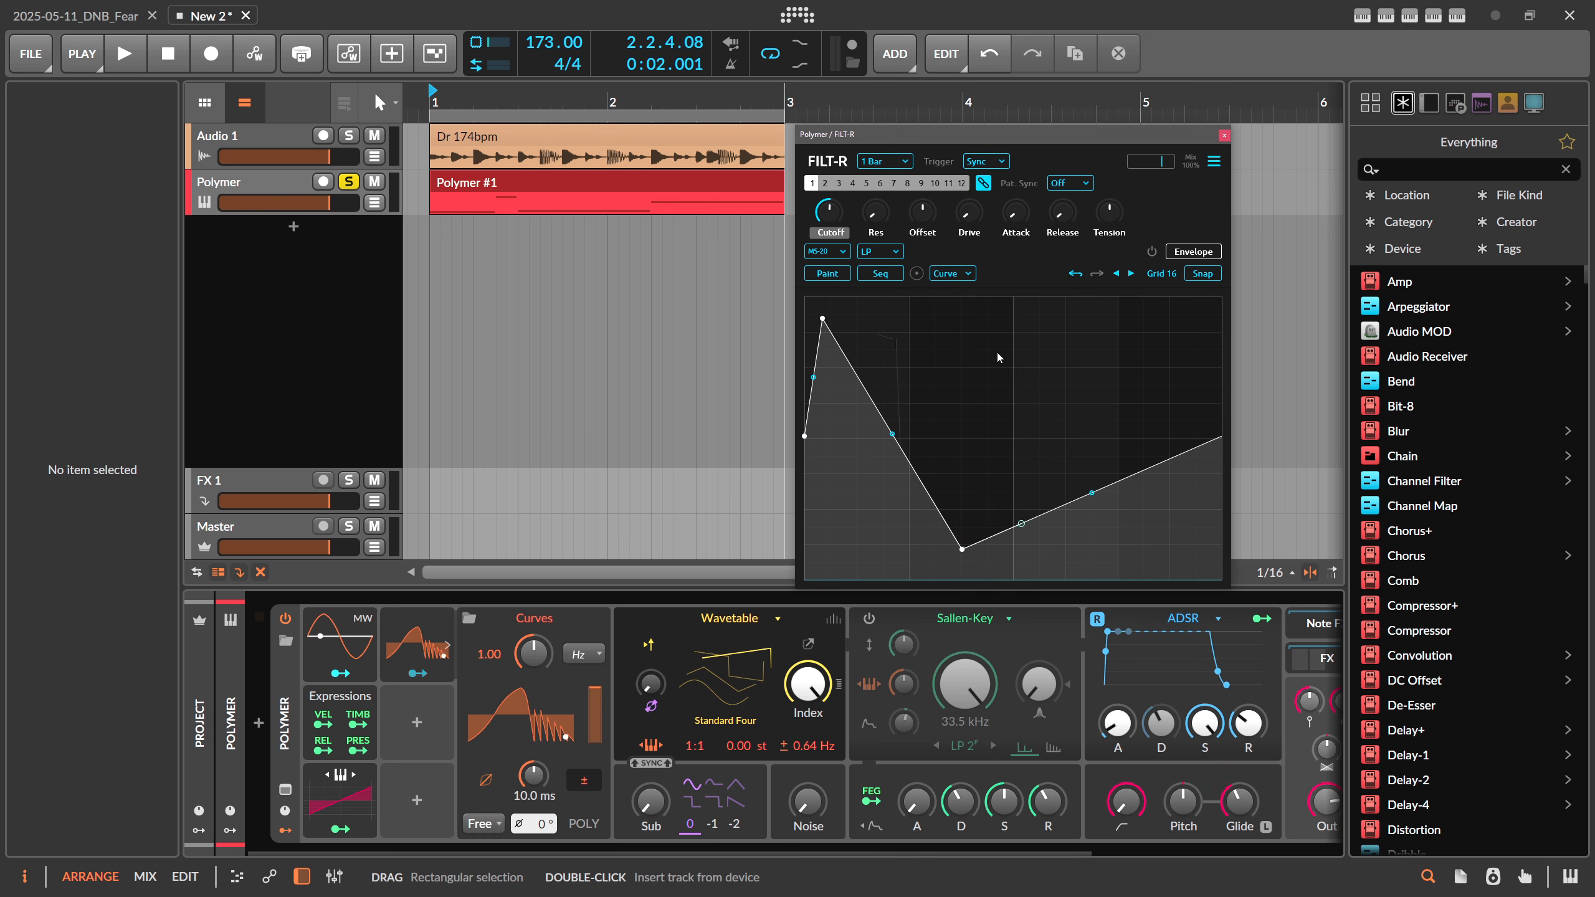
{"action": "left_click", "coordinate": [998, 352]}
{"action": "left_click", "coordinate": [1061, 547]}
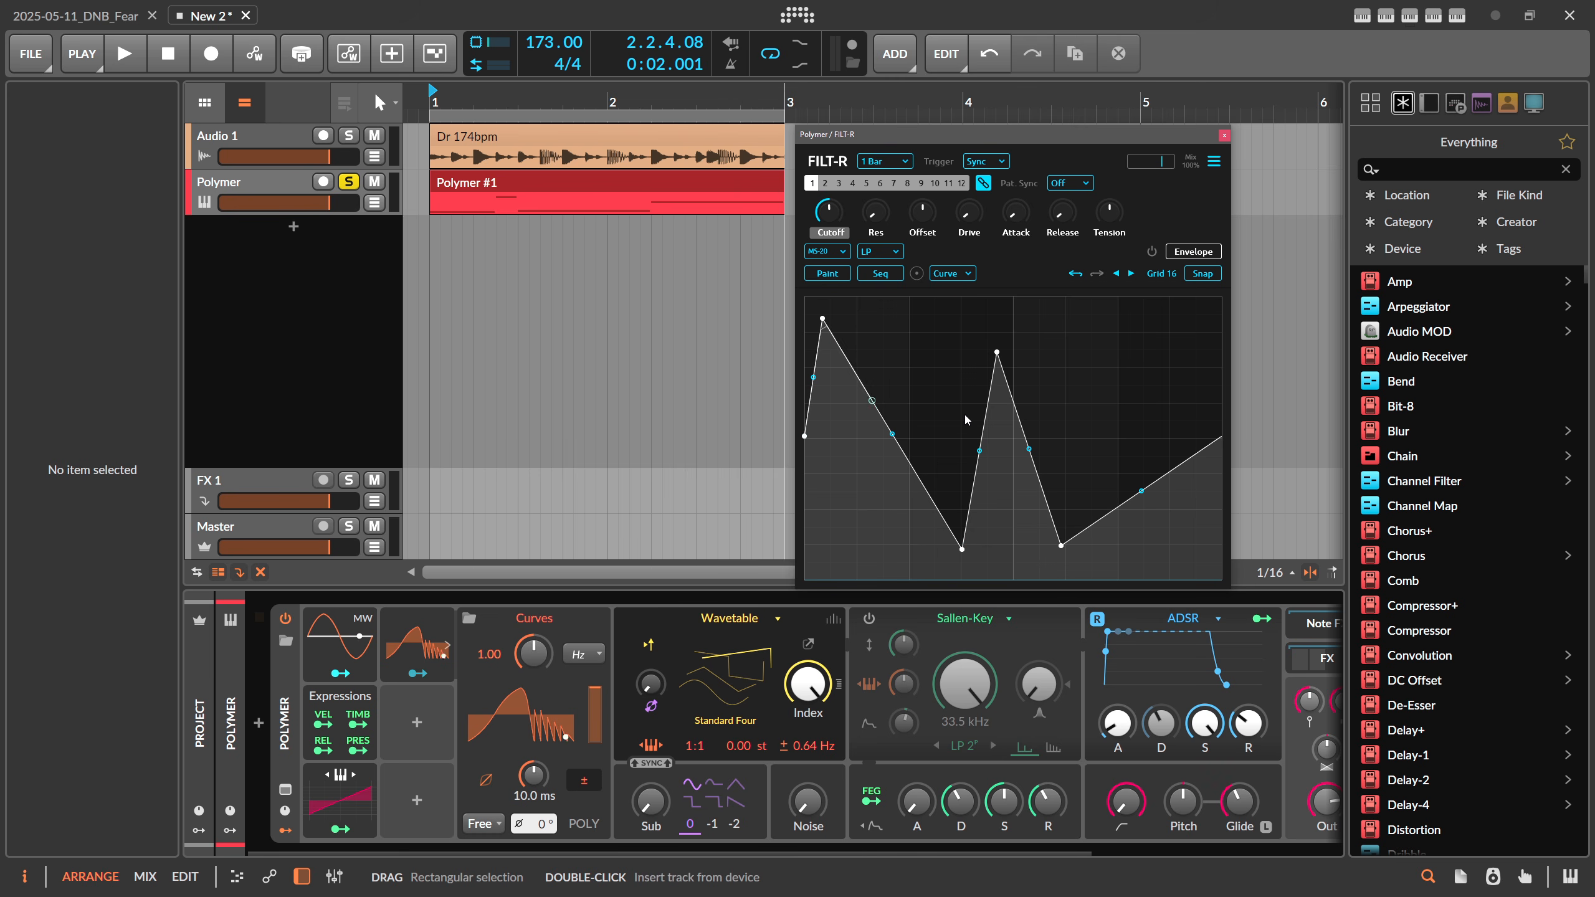
{"action": "left_click_drag", "start_coordinate": [822, 319], "coordinate": [843, 326]}
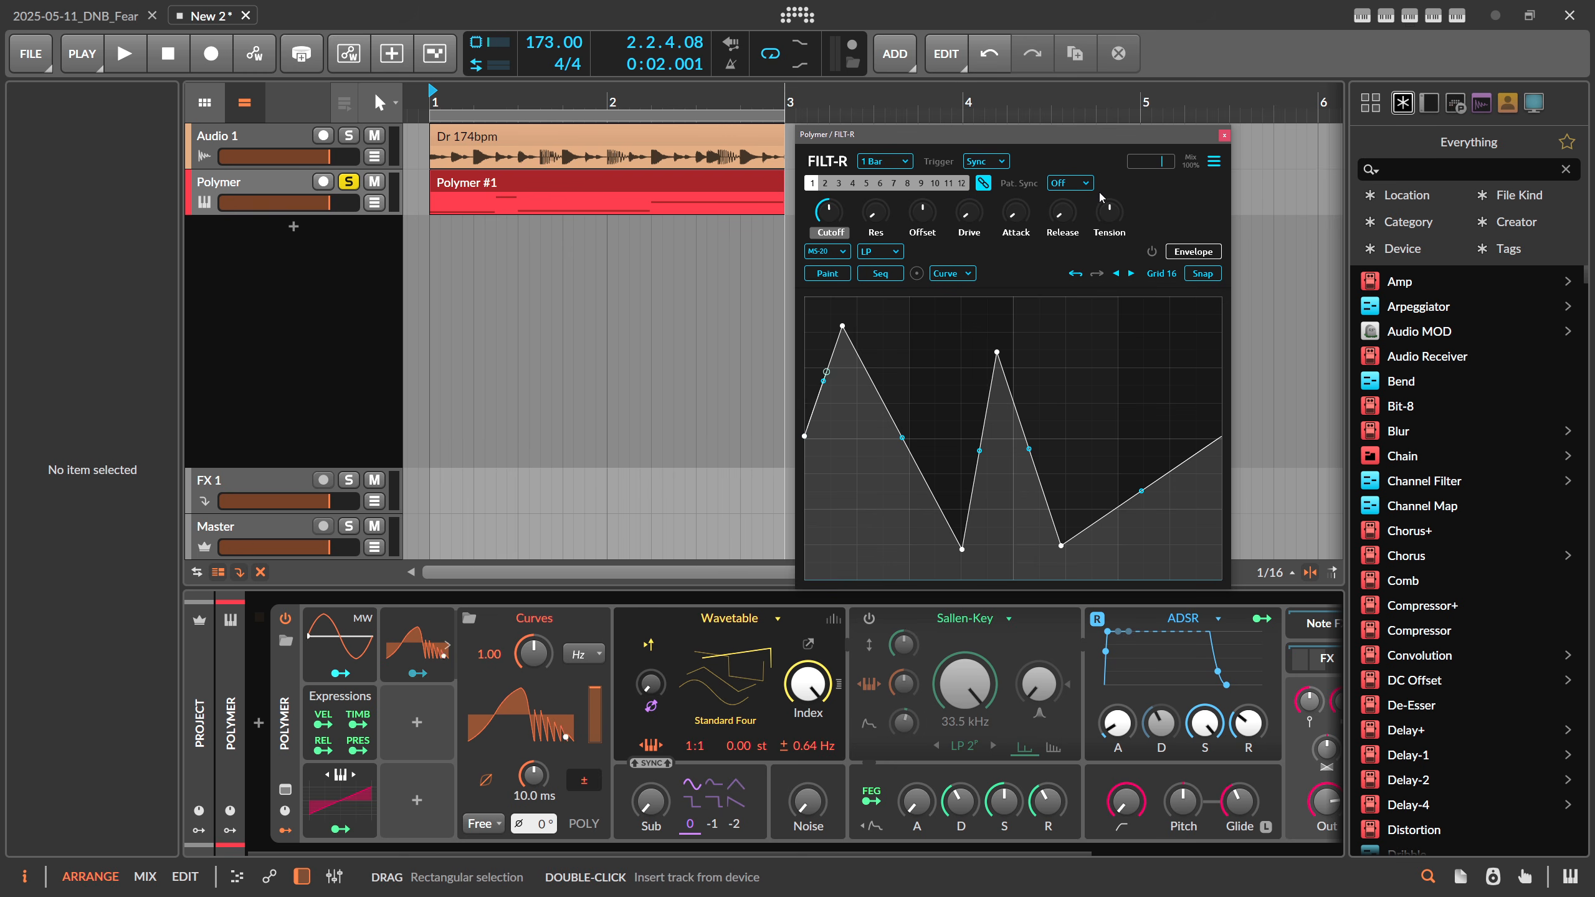
Close the FILT-R window and turn off solo on the Polymer track
{"action": "left_click", "coordinate": [1224, 136]}
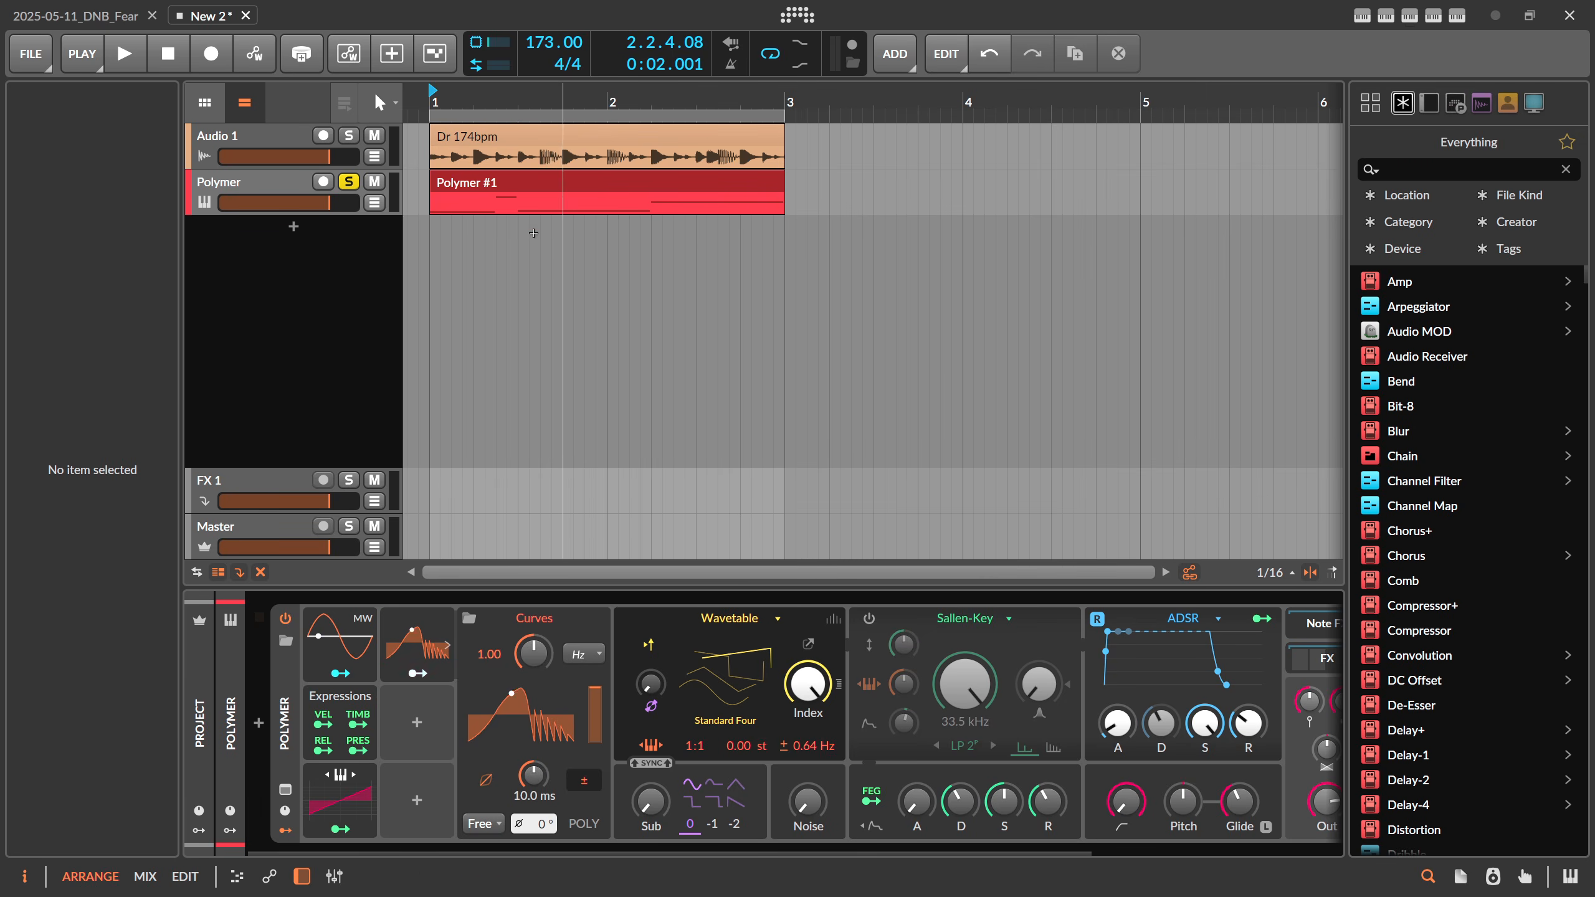
{"action": "left_click", "coordinate": [301, 164]}
{"action": "left_click", "coordinate": [347, 183]}
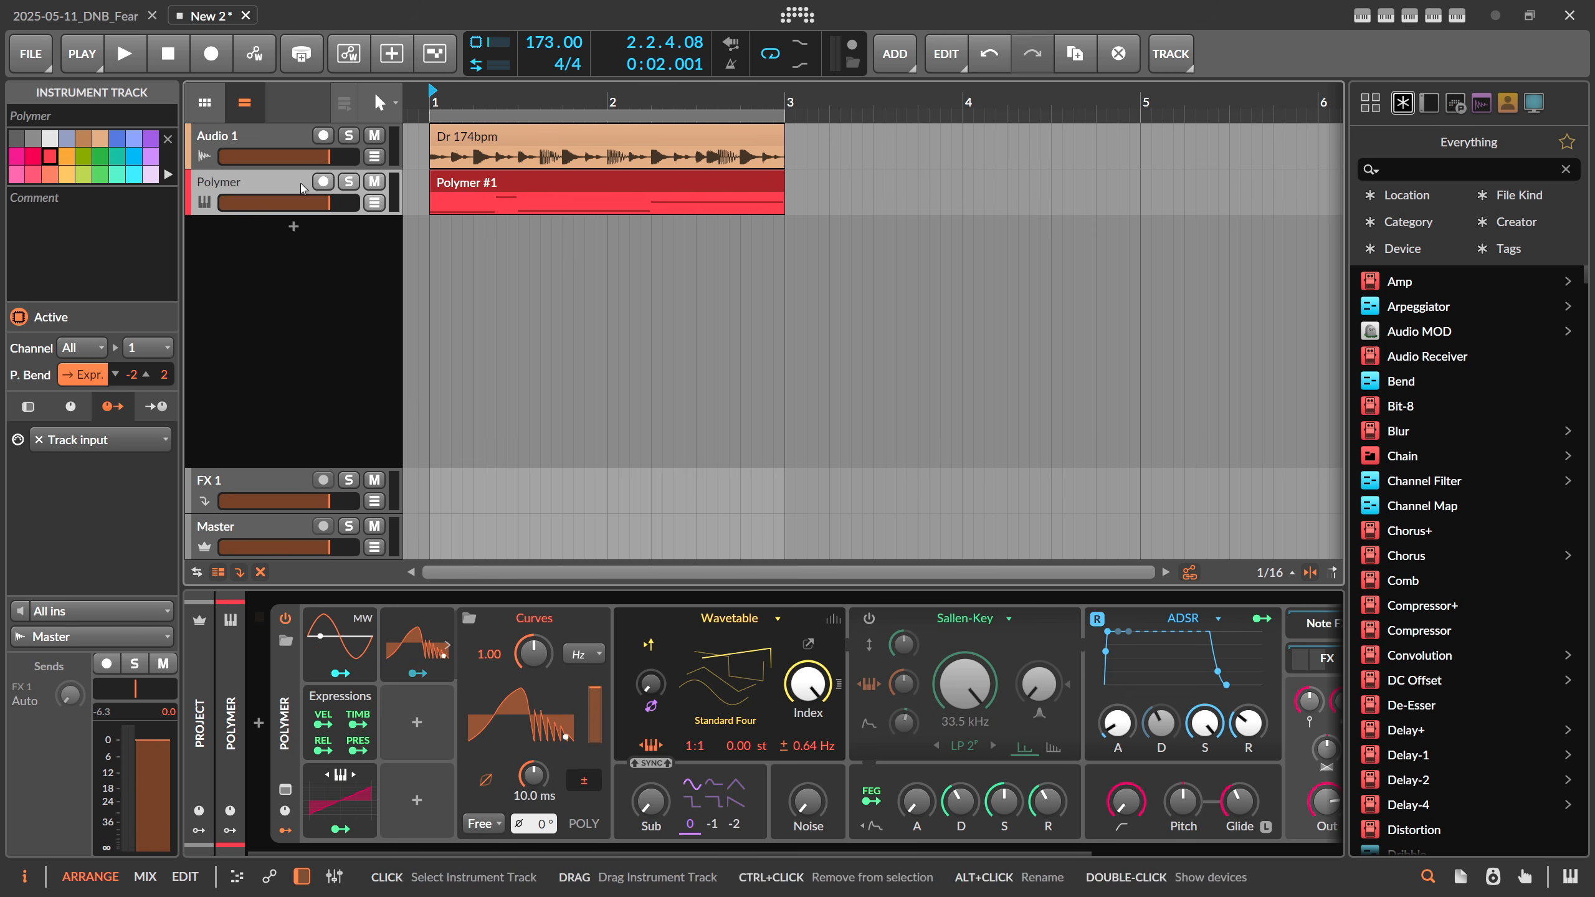